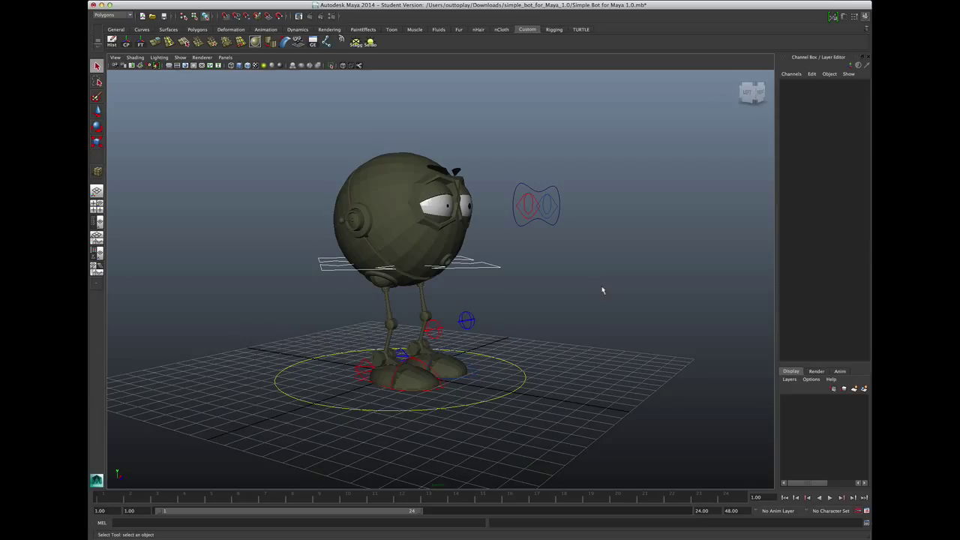
Select the master control ring around the bot's feet.
drag(507, 381, 548, 418)
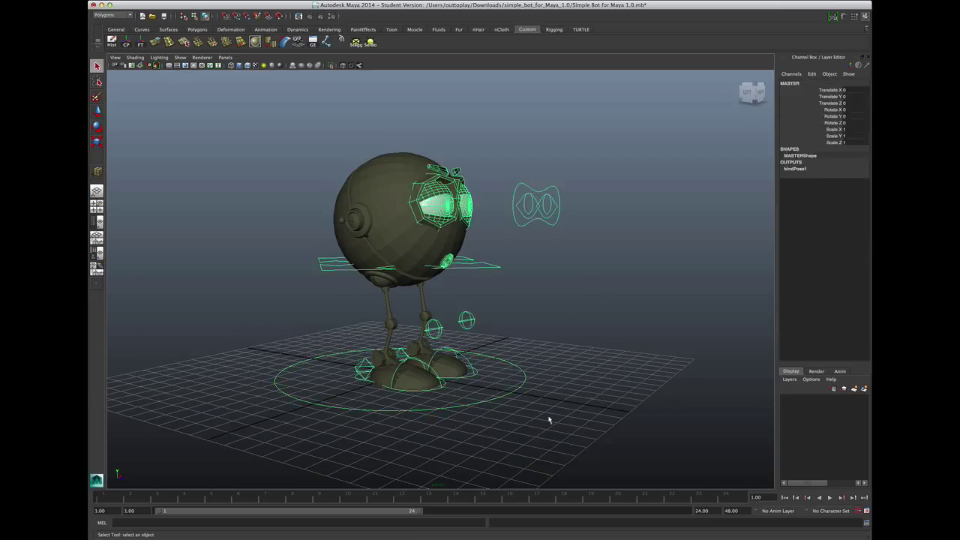
click(586, 337)
drag(507, 372, 549, 385)
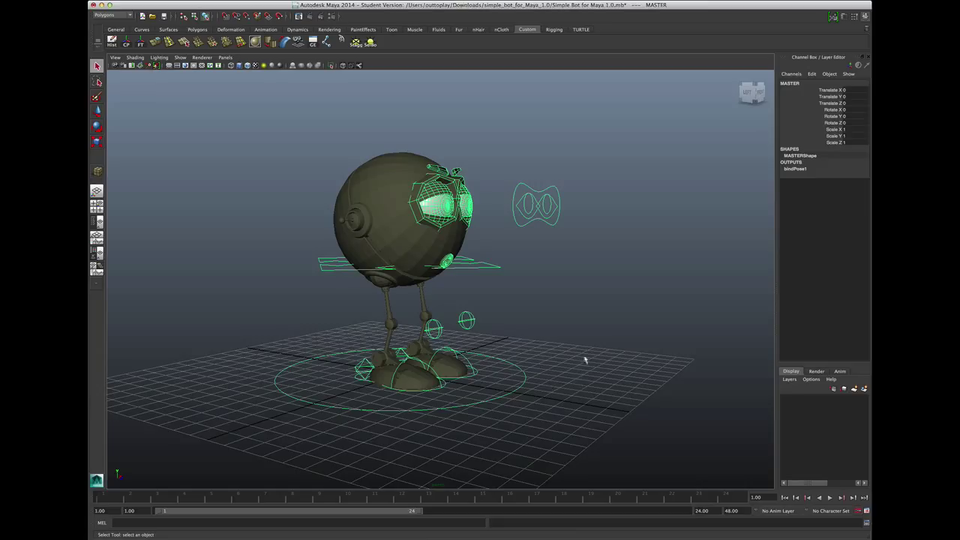
Move the eye look-at control forward, away from the bot's face, to about Translate Z 11.
drag(518, 223, 527, 259)
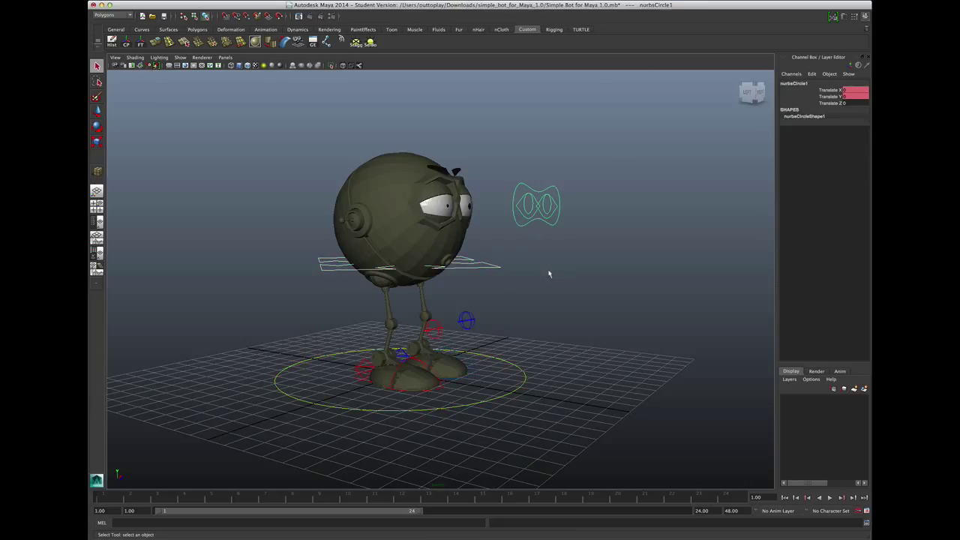
key(w)
drag(565, 213, 788, 214)
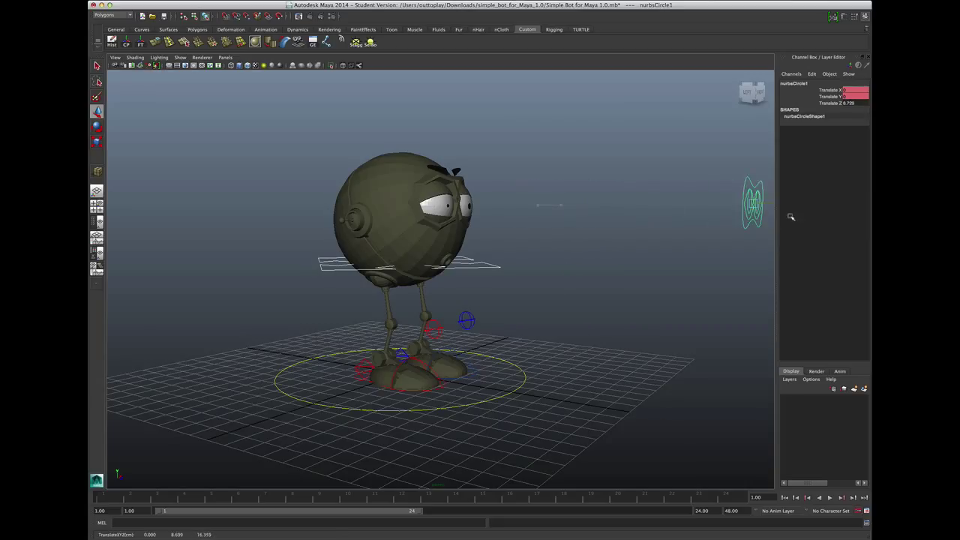
scroll(627, 283, down, 3)
drag(604, 246, 621, 225)
alt+drag(581, 429, 582, 418)
scroll(583, 417, up, 5)
scroll(583, 418, up, 3)
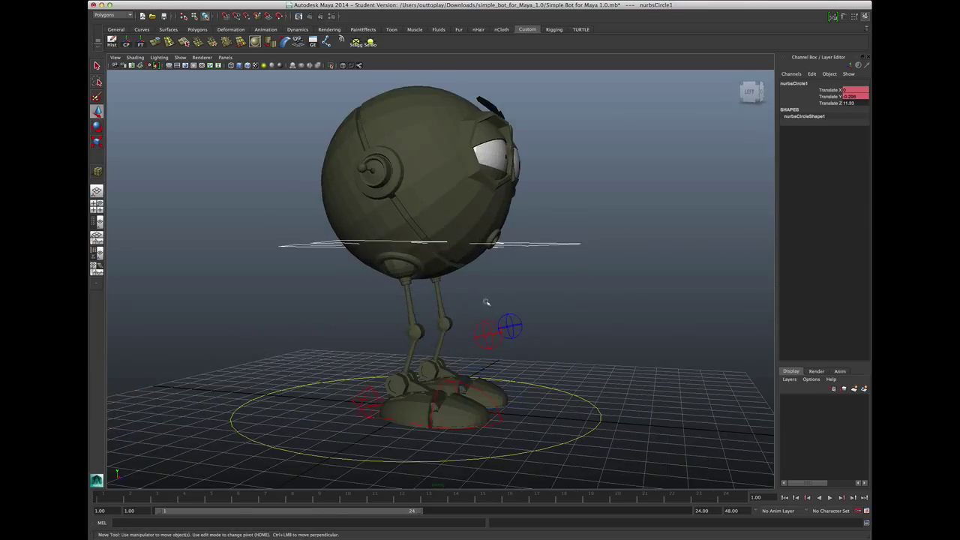
Try moving both knee pole vector controls forward by about 3 units.
click(516, 325)
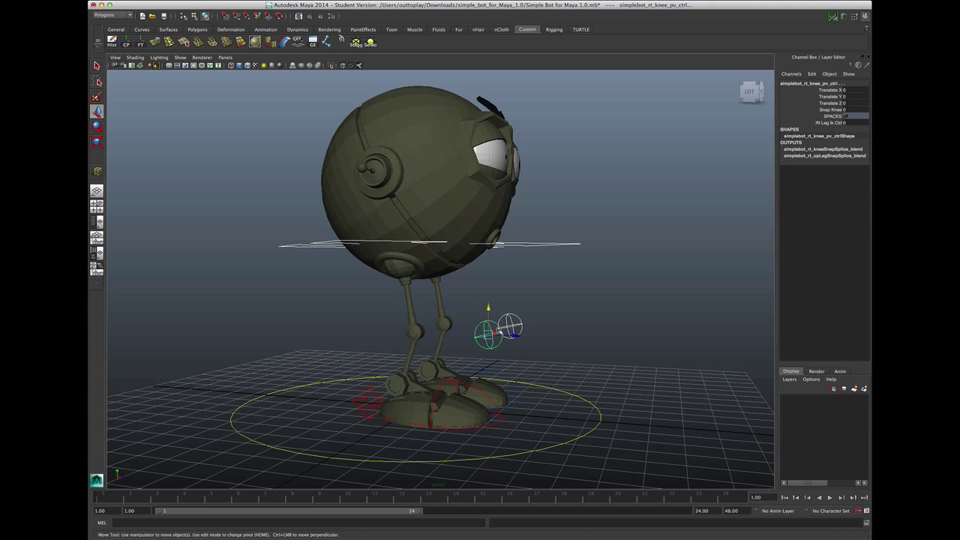
mouse_move(516, 334)
mouse_down()
mouse_move(337, 395)
mouse_move(488, 389)
mouse_move(524, 334)
mouse_up()
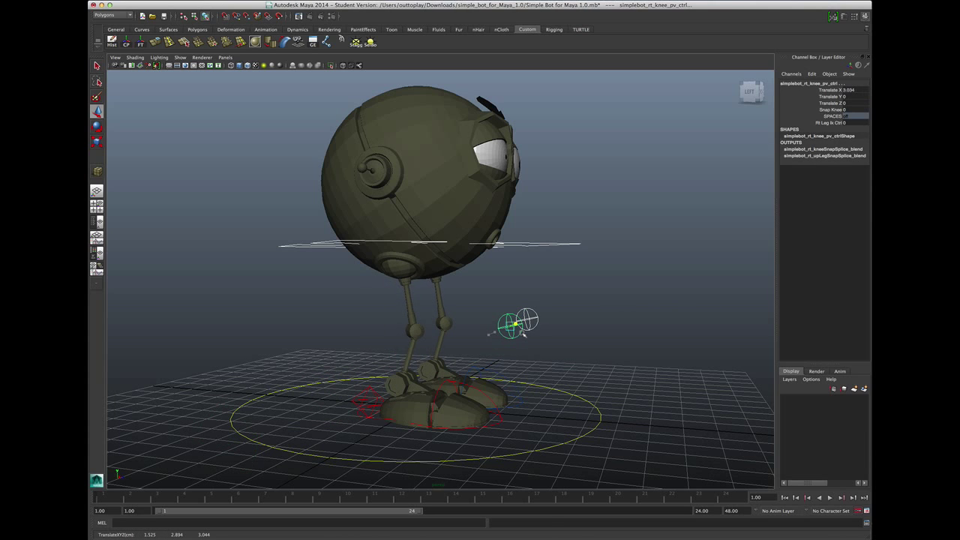
click(642, 317)
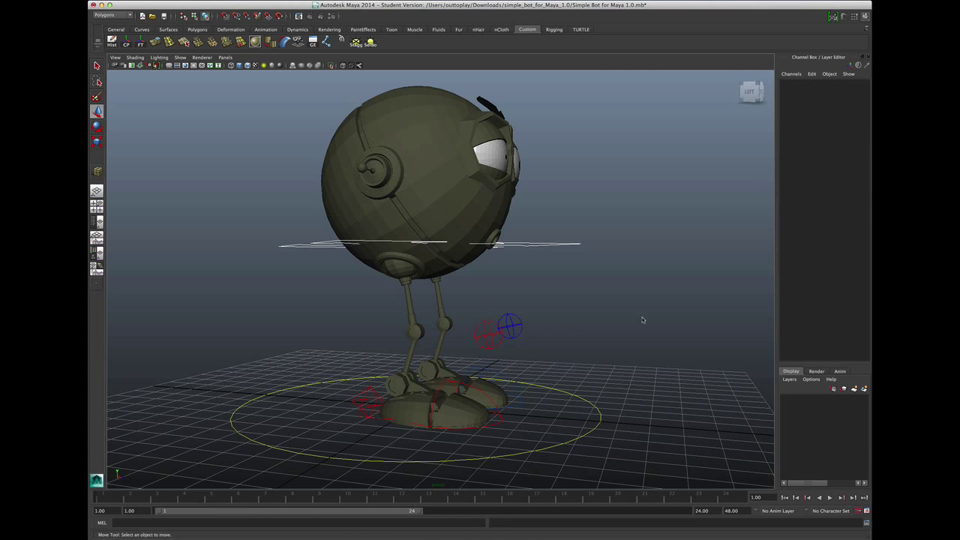
scroll(623, 315, down, 5)
scroll(623, 314, up, 5)
scroll(623, 314, down, 3)
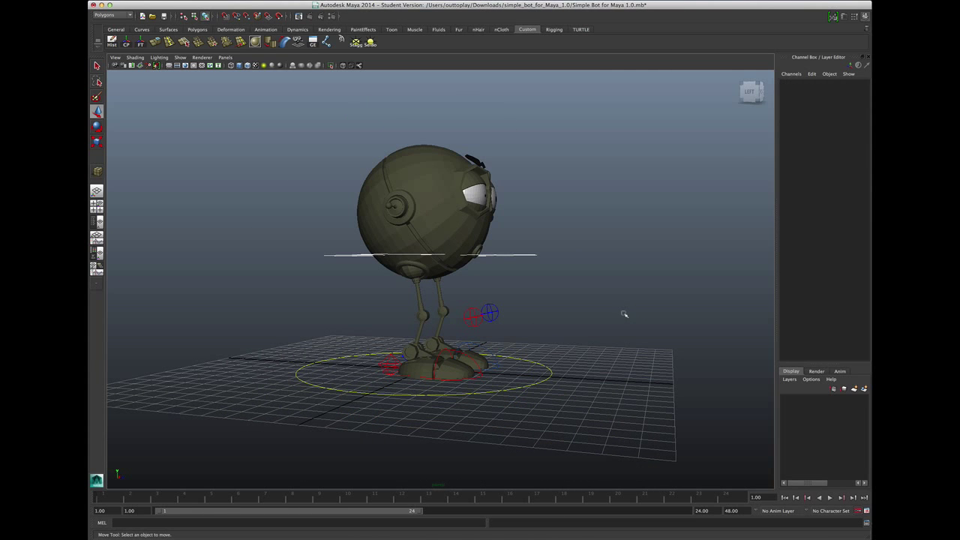
Set the playback range's end frame to 25.
click(701, 511)
text(25)
key(Return)
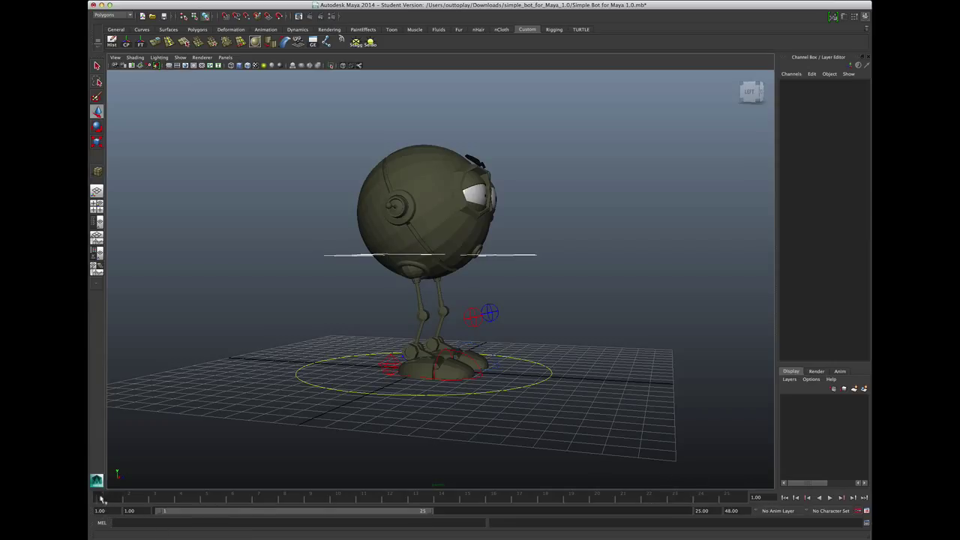
Play the animation range and scrub the timeline to check frames 25, 1 and 13, stopping on frame 13.
key(alt+v)
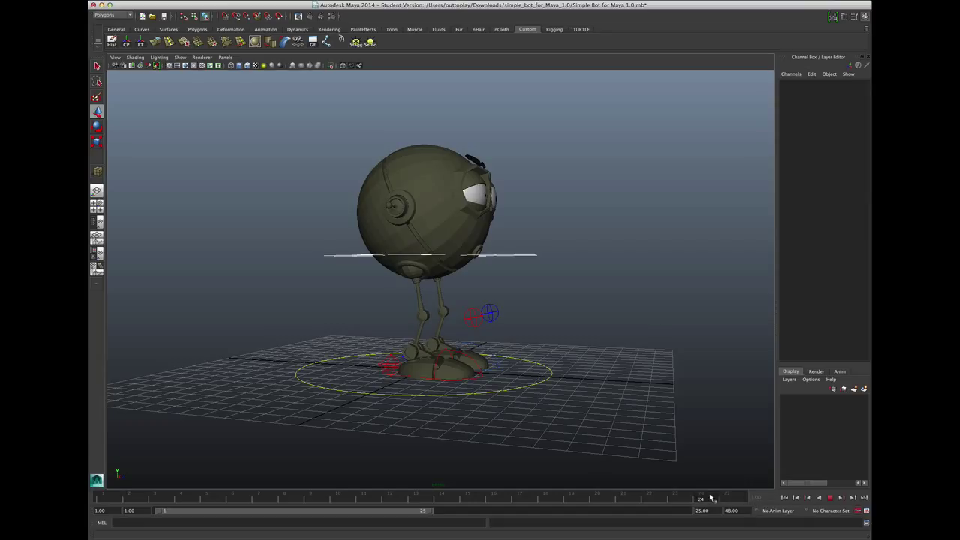
mouse_move(711, 497)
mouse_down()
mouse_move(733, 500)
mouse_move(473, 497)
mouse_up()
click(708, 499)
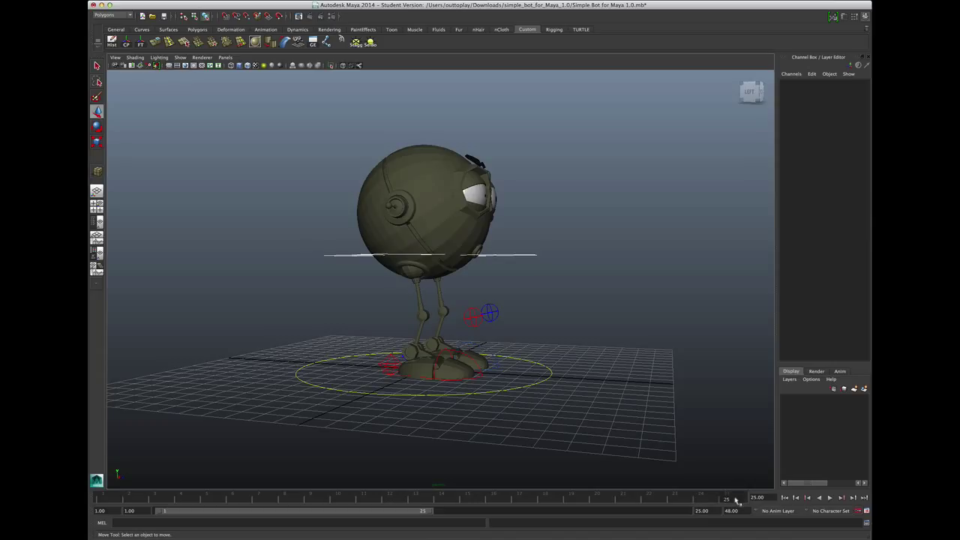
click(103, 498)
drag(328, 498, 415, 500)
click(738, 499)
click(423, 498)
Review the default in and out tangents in the animation preferences and the timeline's Enable Stepped Preview option.
click(866, 510)
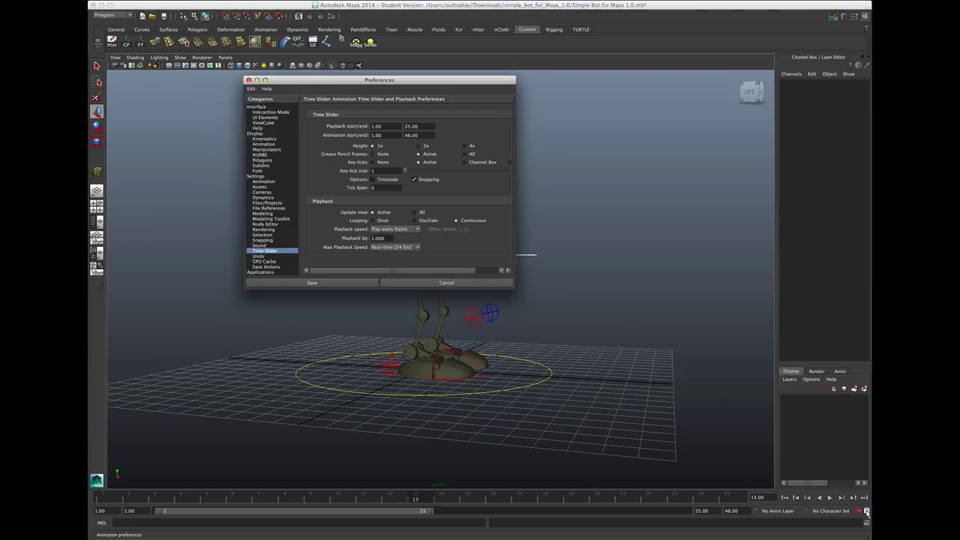
click(268, 182)
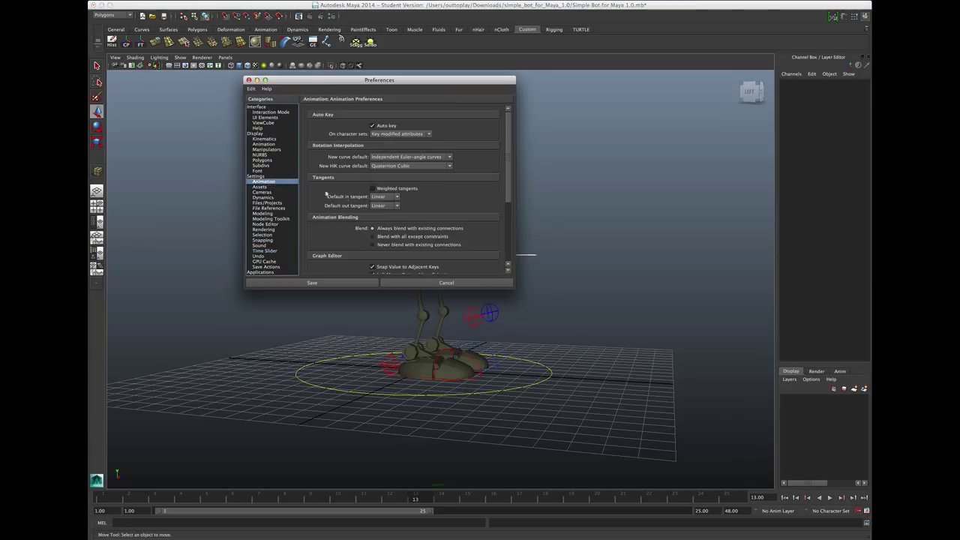
click(384, 197)
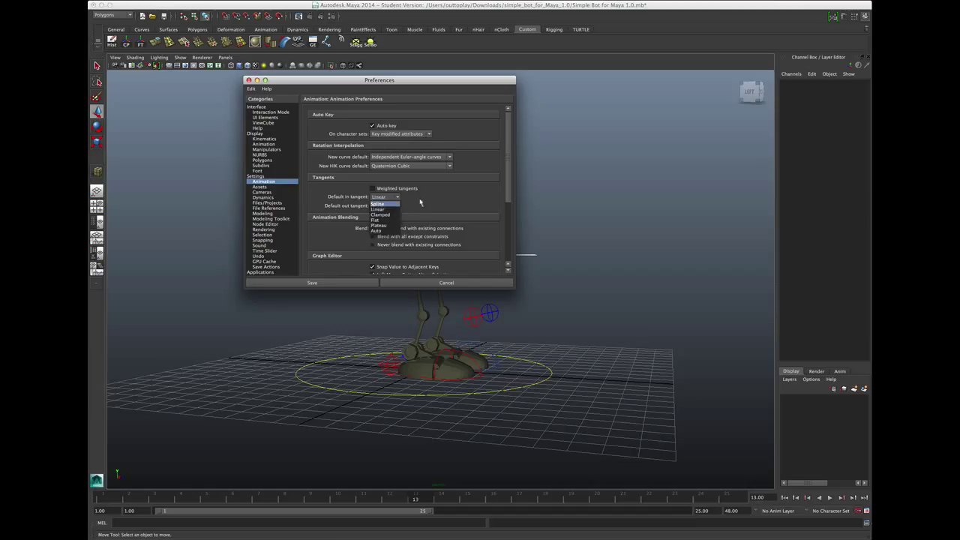
click(445, 198)
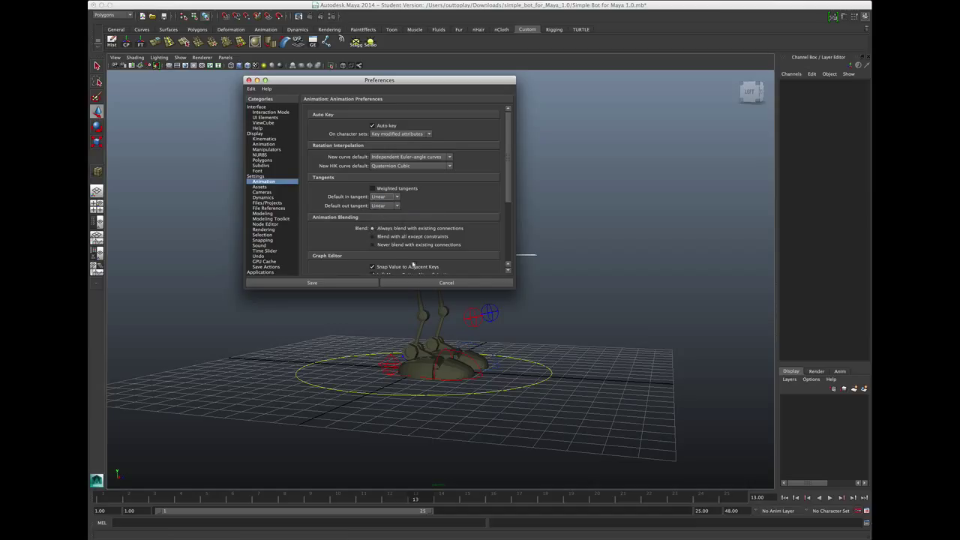
click(441, 283)
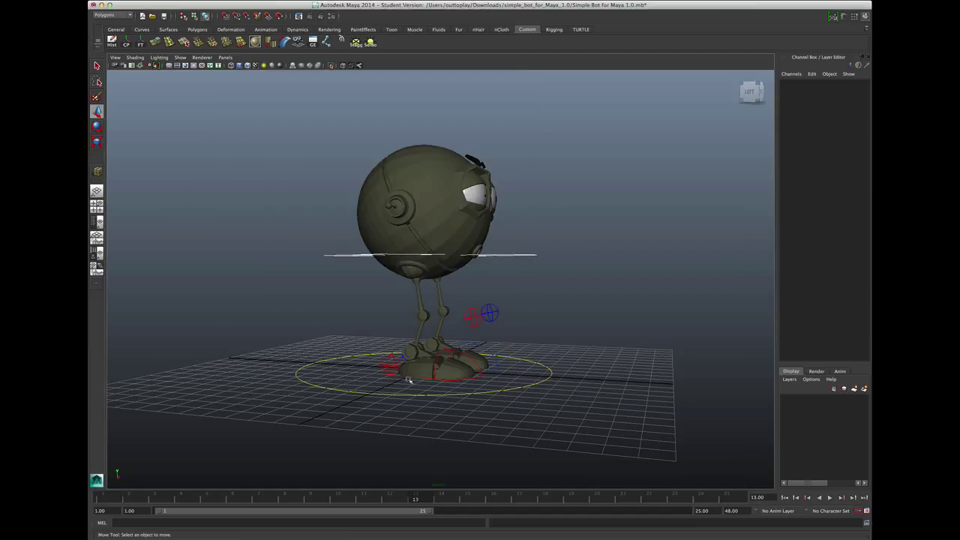
right_click(384, 501)
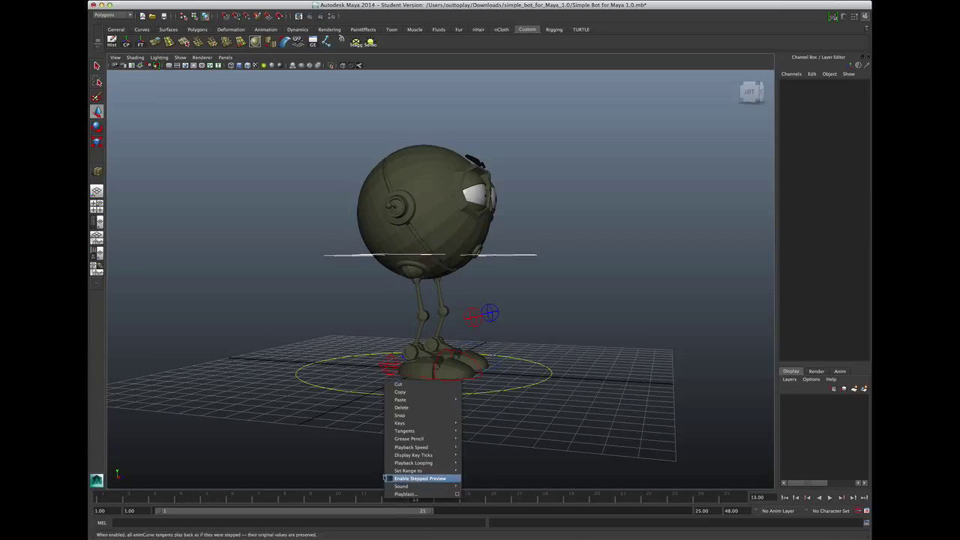
click(385, 477)
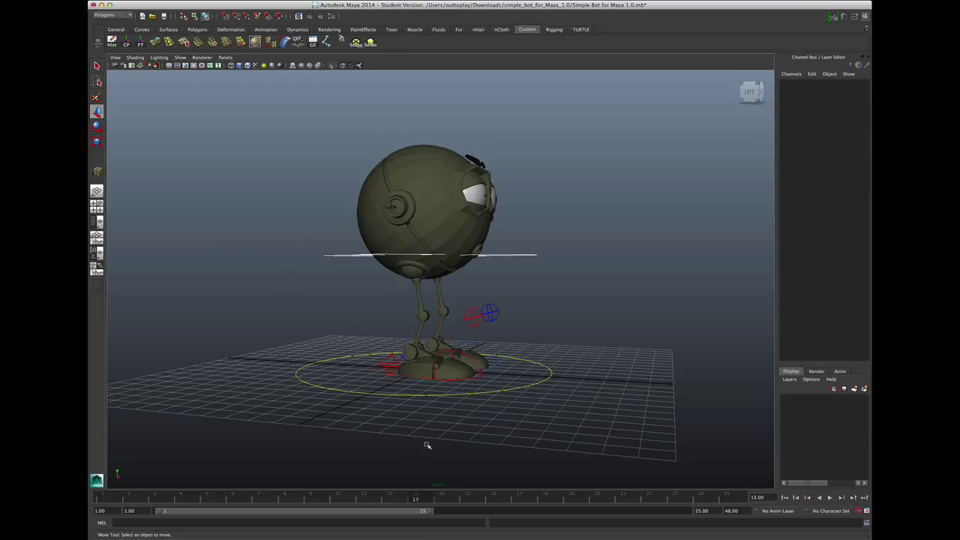
Create a flat polygon cube as a floor slab and move it under the bot's feet, at about Translate X 0.09 and Z 2.27.
shift+right_drag(408, 420, 359, 413)
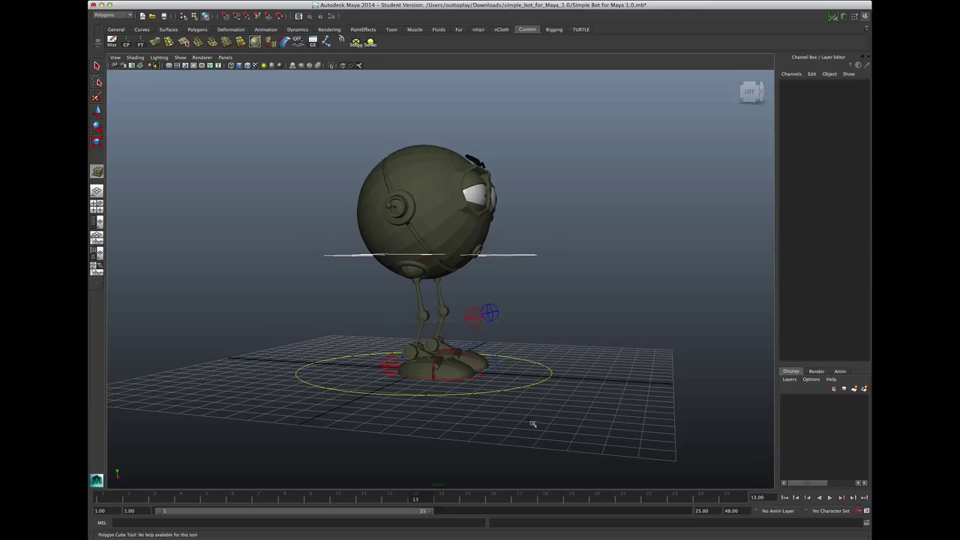
key(space)
drag(531, 419, 528, 397)
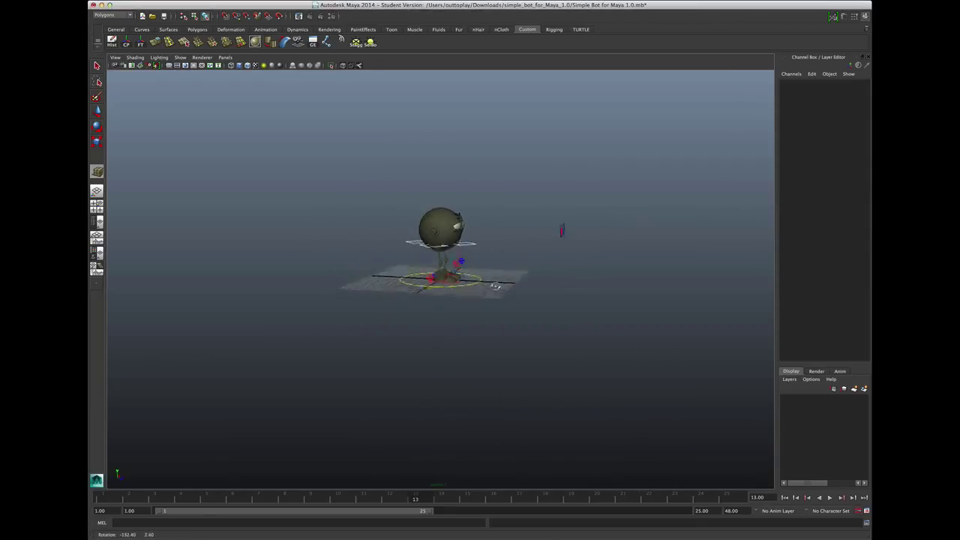
mouse_move(387, 300)
mouse_down()
mouse_move(497, 322)
mouse_move(488, 322)
mouse_move(523, 322)
mouse_move(521, 313)
mouse_up()
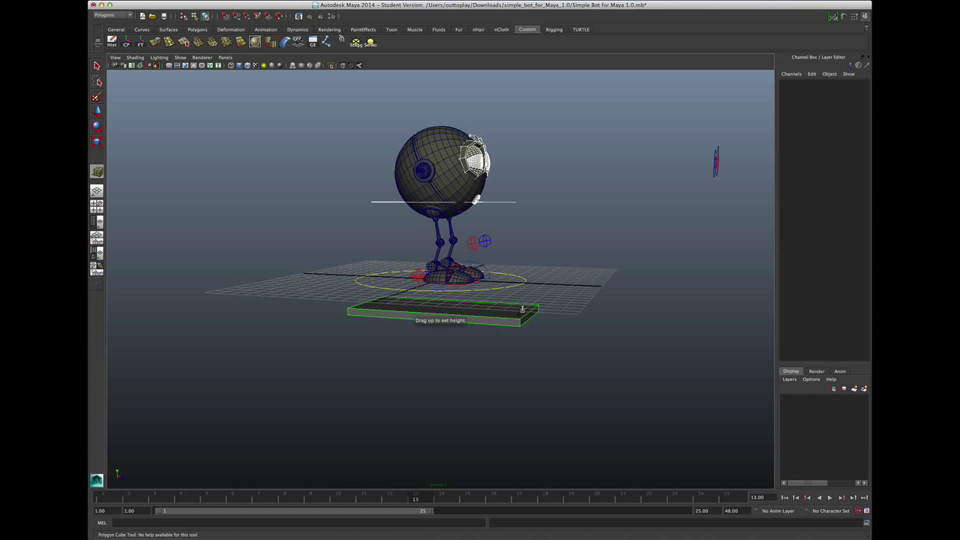
click(544, 343)
click(488, 317)
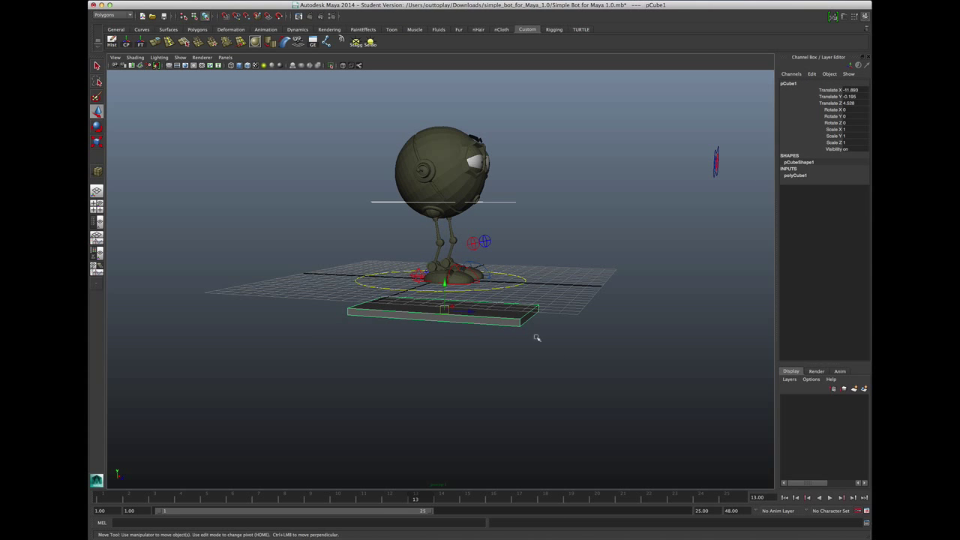
alt+drag(551, 337, 491, 357)
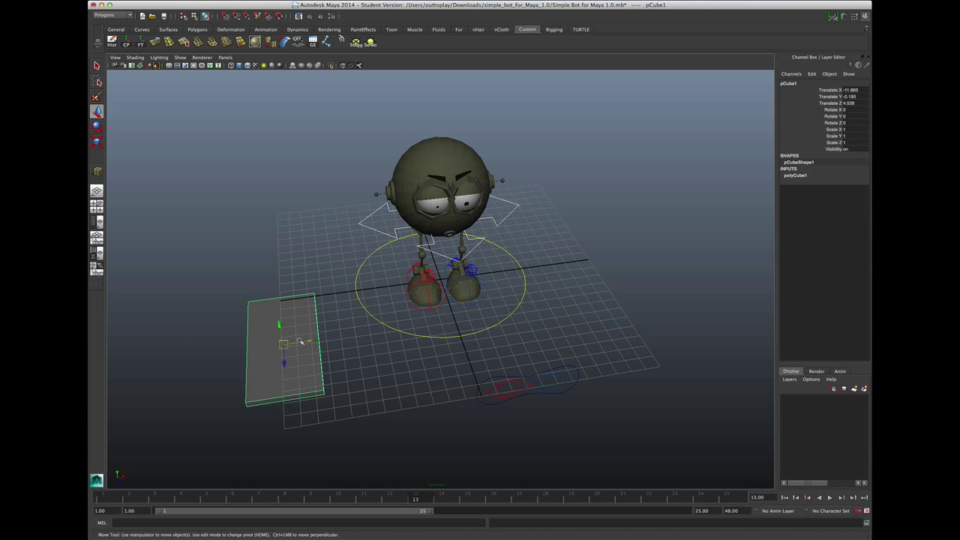
drag(303, 342, 459, 300)
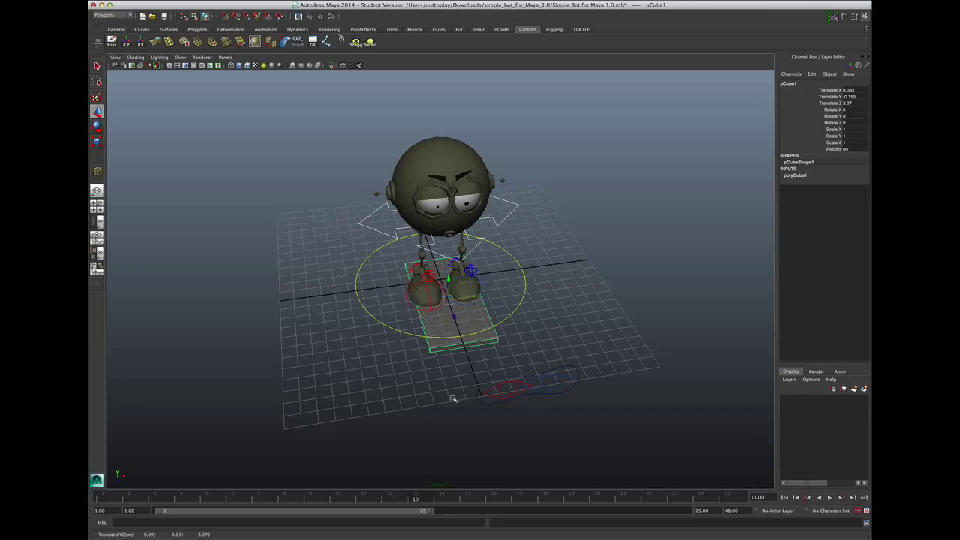
In the side view, lengthen the floor slab to Scale Z 1.533 and centre it under the bot at Translate Z 0.02.
key(space)
drag(454, 398, 434, 393)
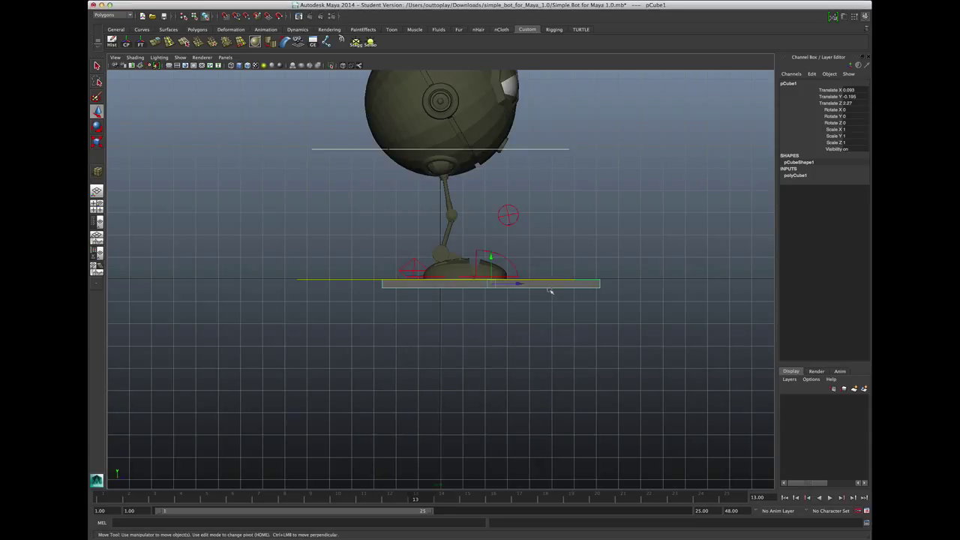
key(r)
drag(528, 284, 467, 285)
key(w)
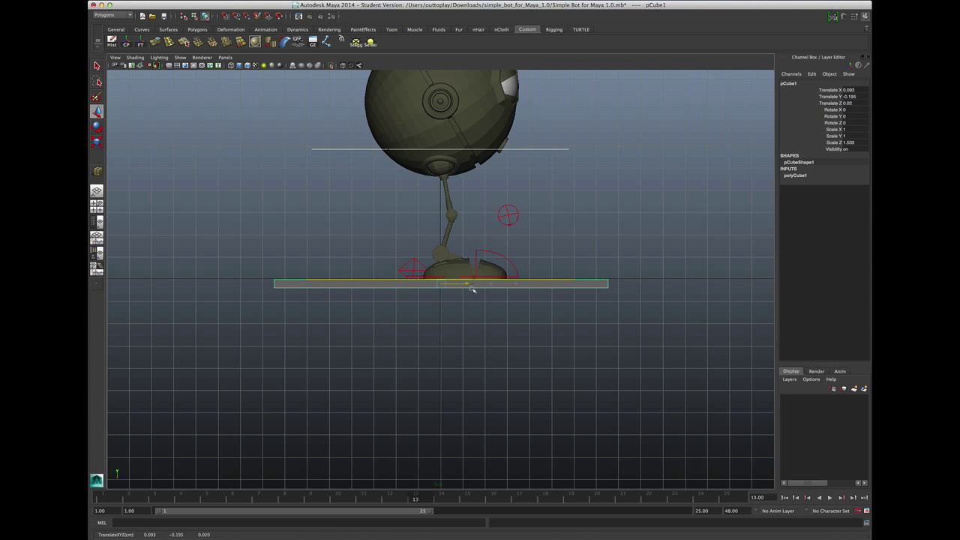
alt+middle_drag(478, 289, 439, 375)
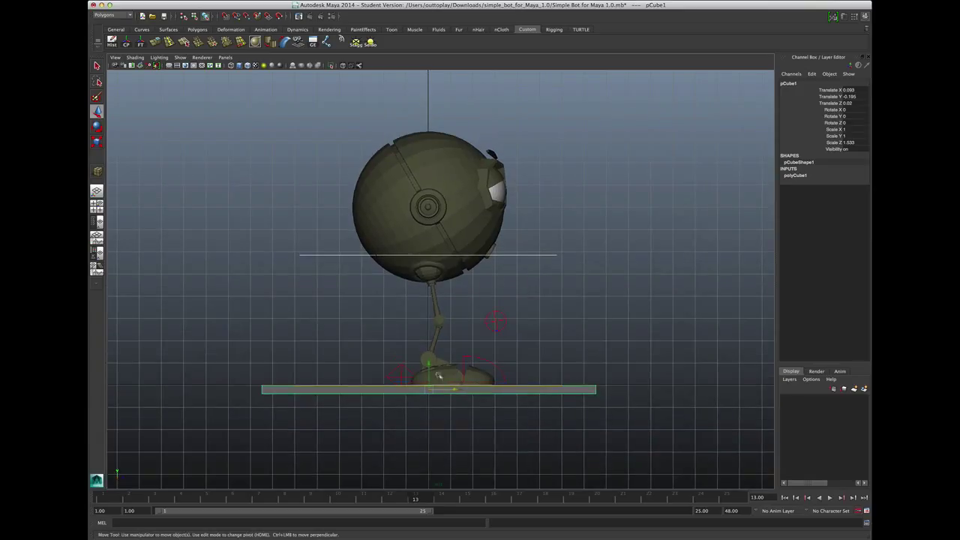
click(304, 300)
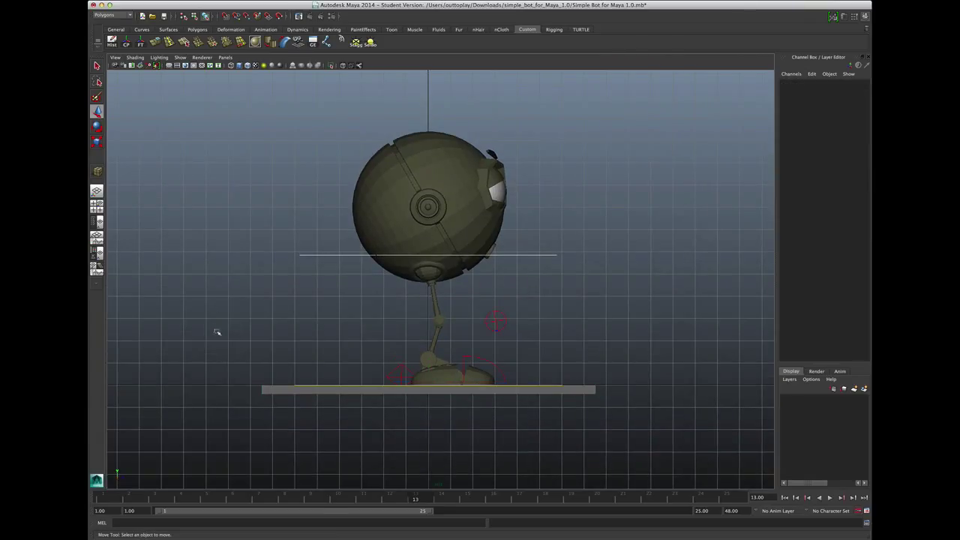
Return to the perspective view and hide its grid.
click(169, 66)
click(169, 66)
key(space)
drag(497, 296, 497, 278)
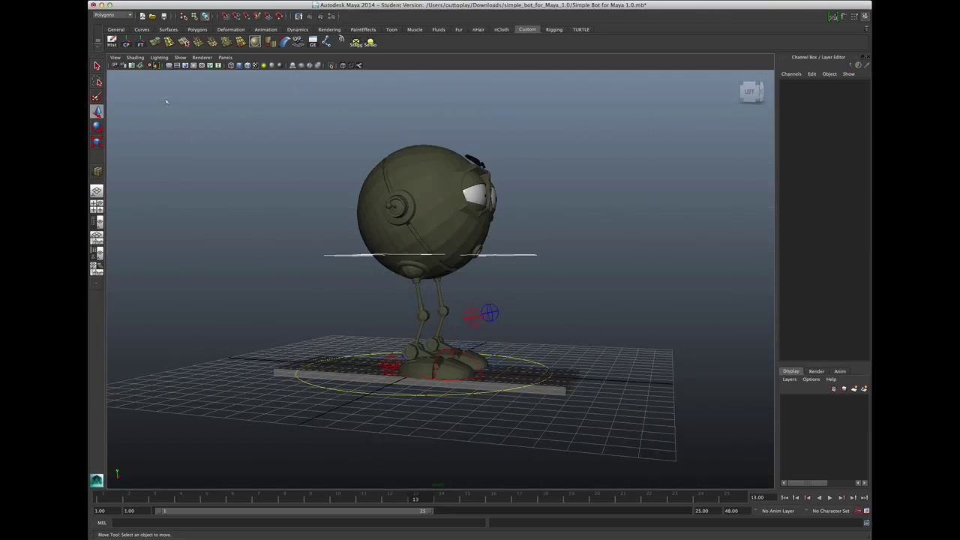
click(169, 66)
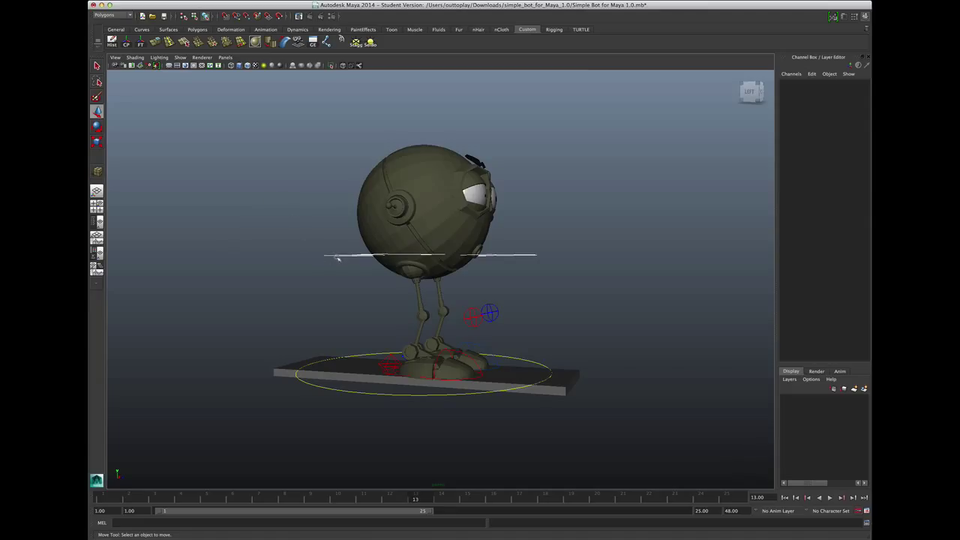
alt+drag(337, 258, 324, 269)
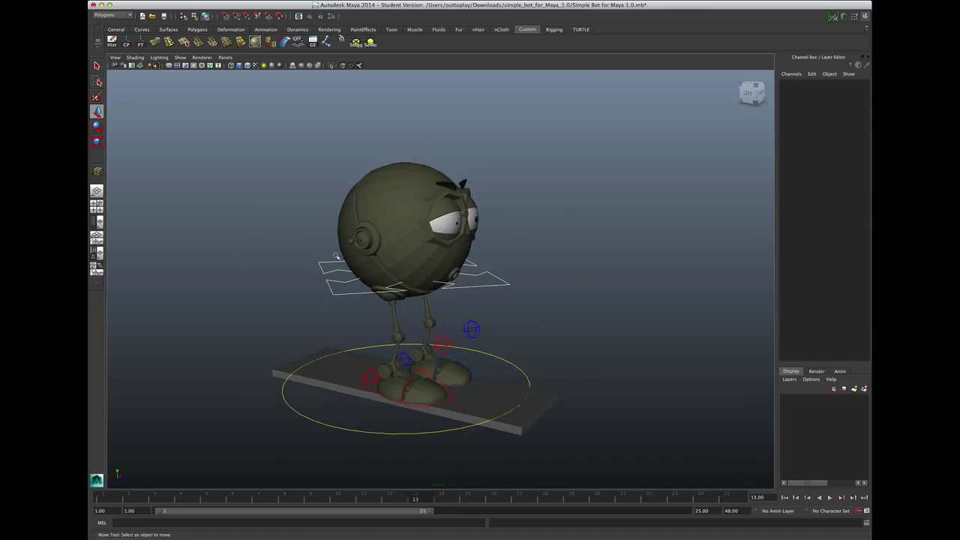
Try lowering the body's COG control by about 2.2 units.
click(485, 282)
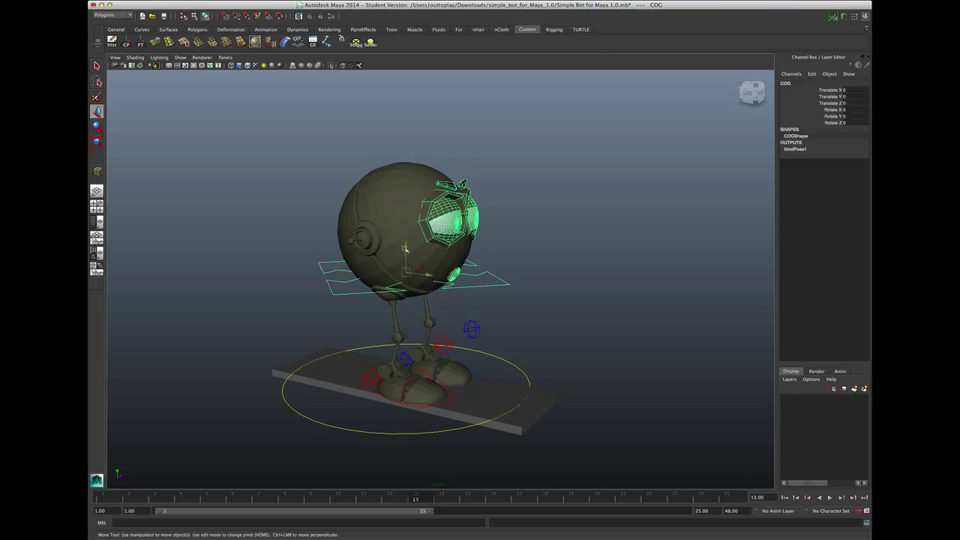
mouse_move(405, 249)
mouse_down()
mouse_move(405, 266)
mouse_move(401, 213)
mouse_move(403, 284)
mouse_move(402, 240)
mouse_up()
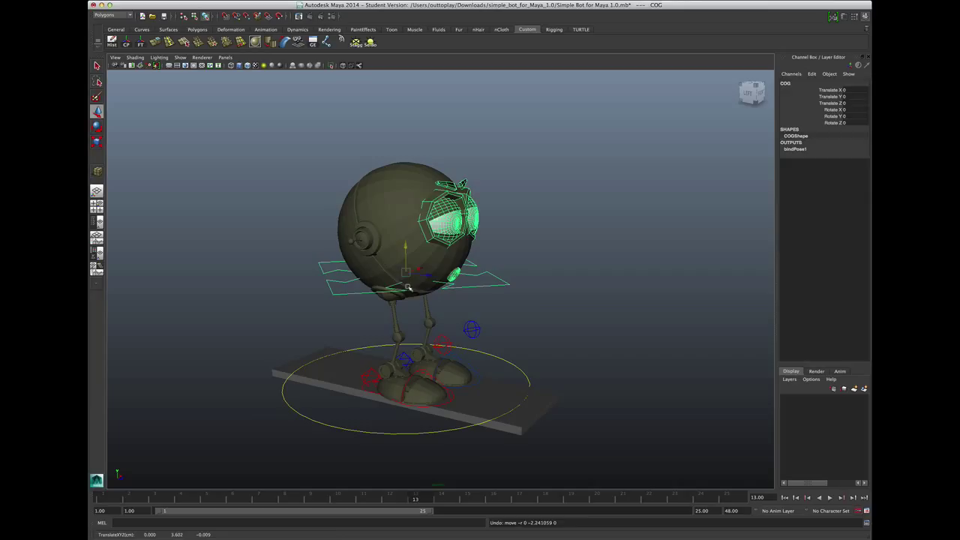
click(567, 266)
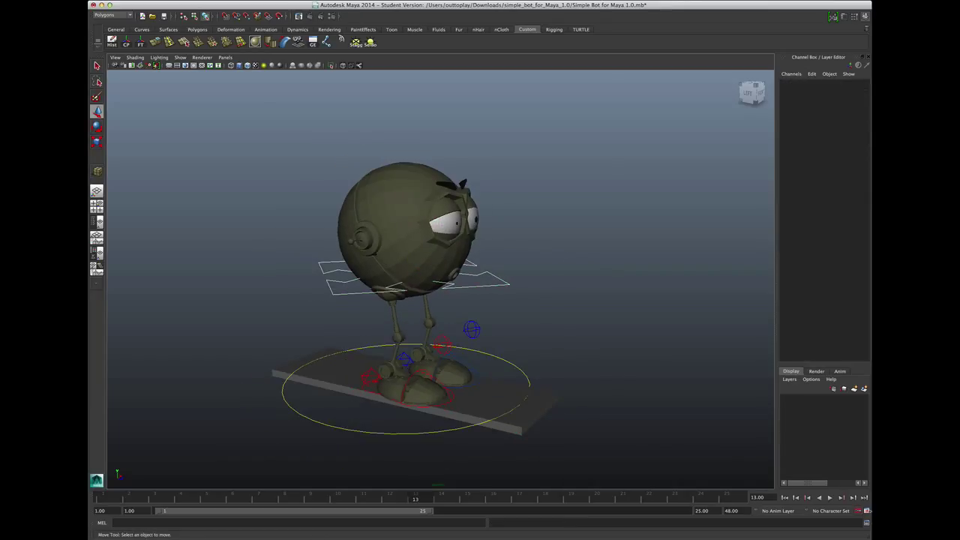
Open the Script Editor, place it beside the bot and clear its command history.
click(866, 511)
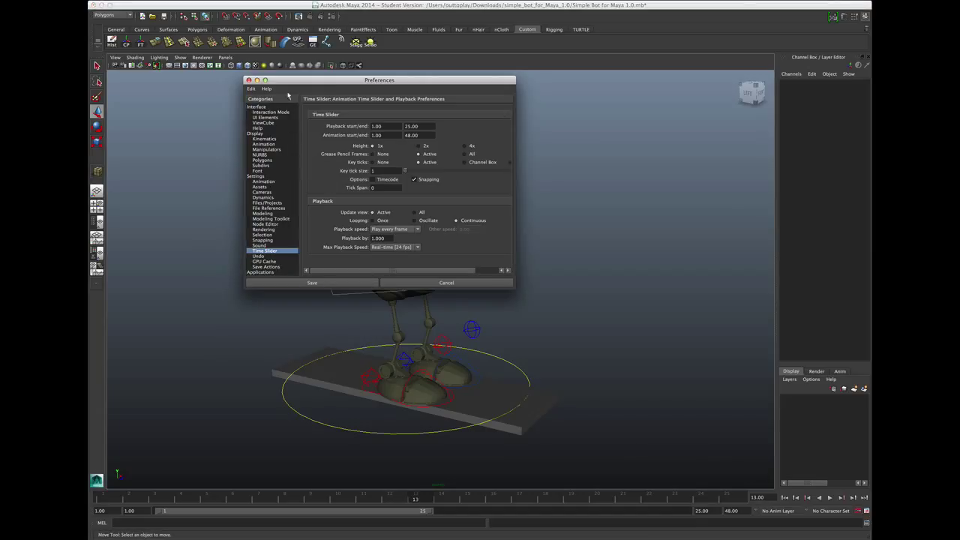
click(412, 283)
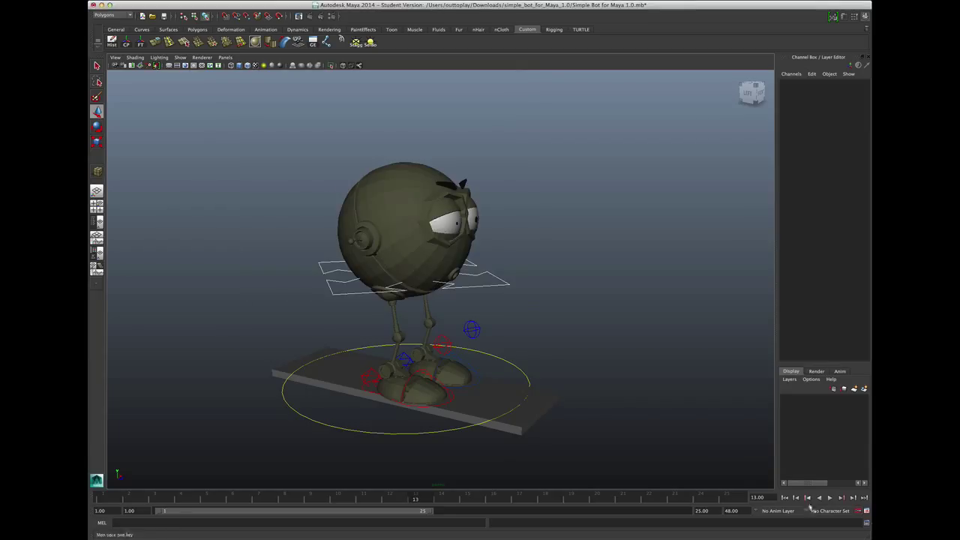
click(865, 524)
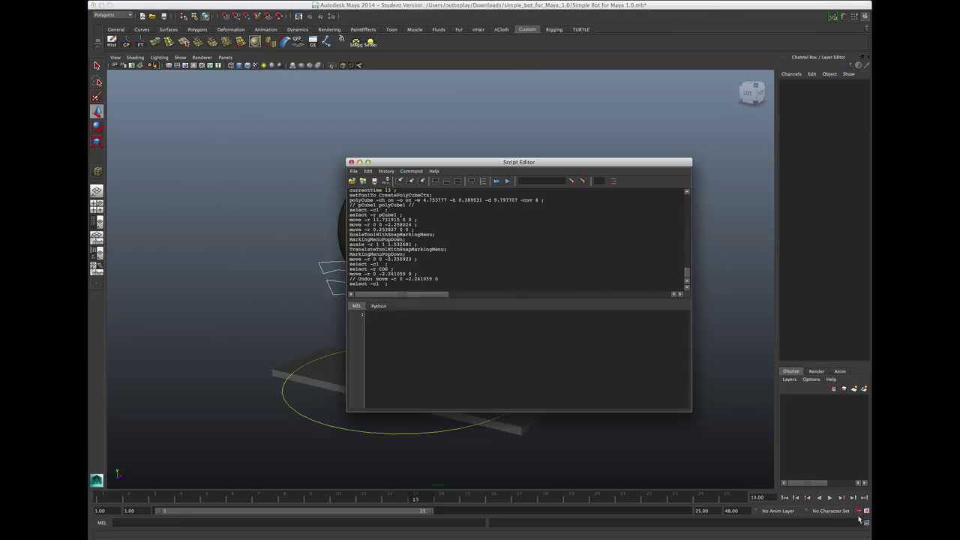
drag(392, 158, 552, 111)
click(538, 150)
Select the left and right foot, heel IK and knee pole vector controls together with the COG, recording each selection command.
scroll(370, 247, down, 2)
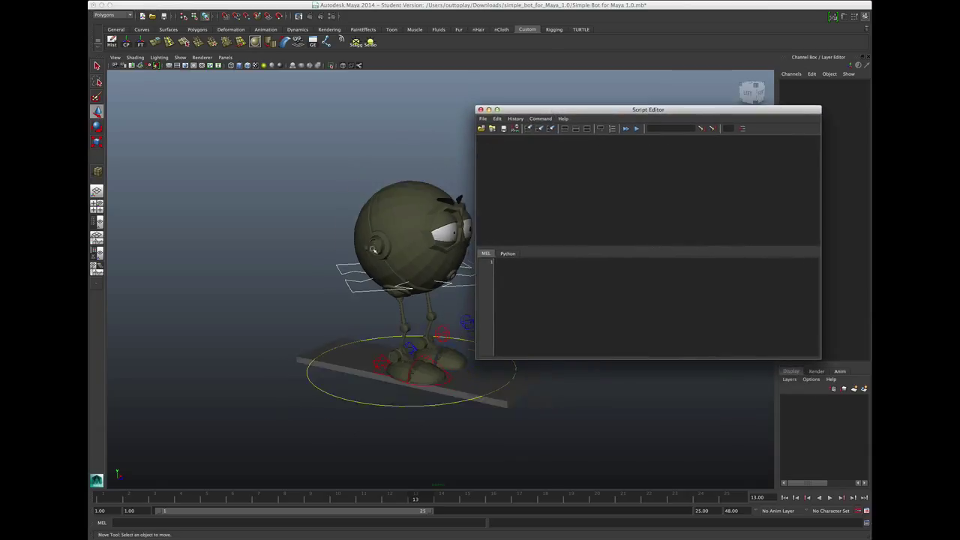
alt+middle_drag(367, 246, 278, 236)
scroll(276, 234, up, 4)
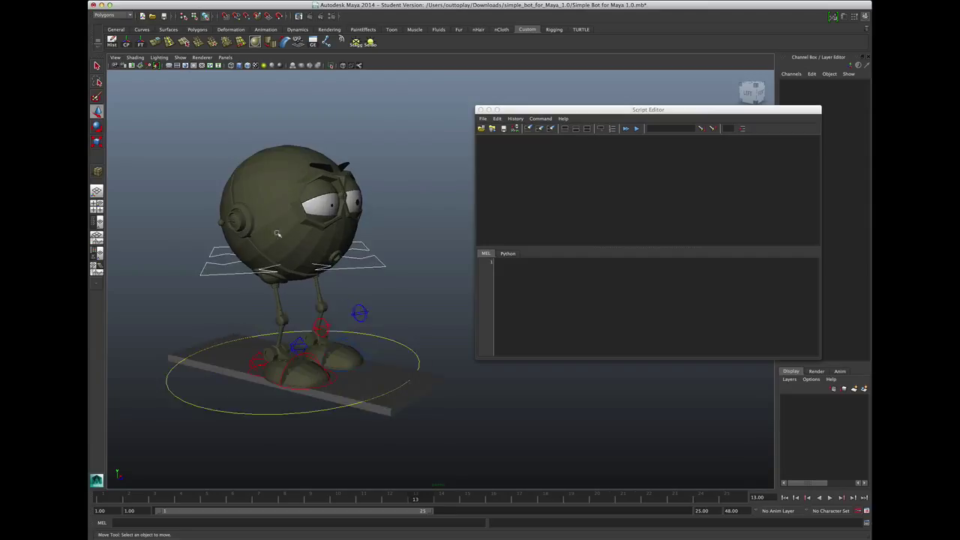
click(335, 353)
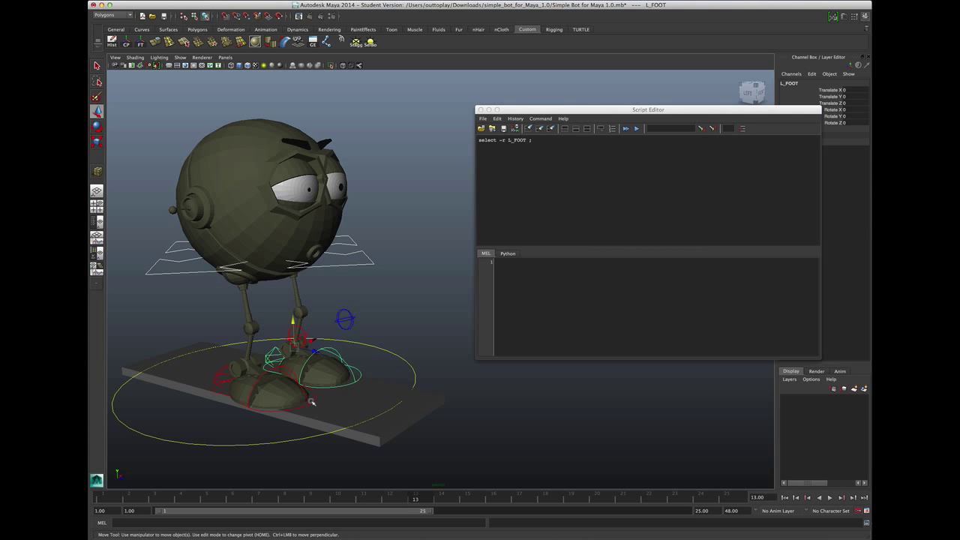
shift+click(312, 403)
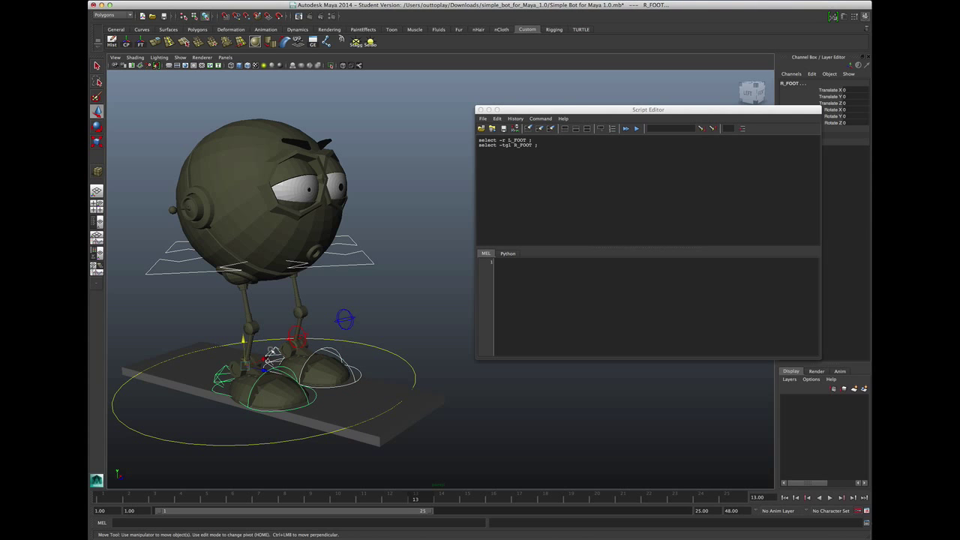
shift+click(272, 351)
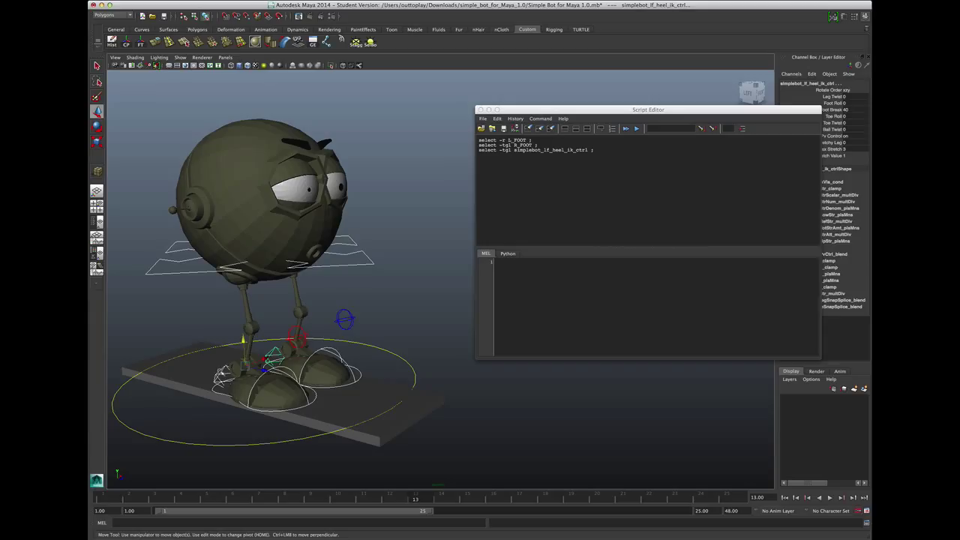
shift+click(222, 375)
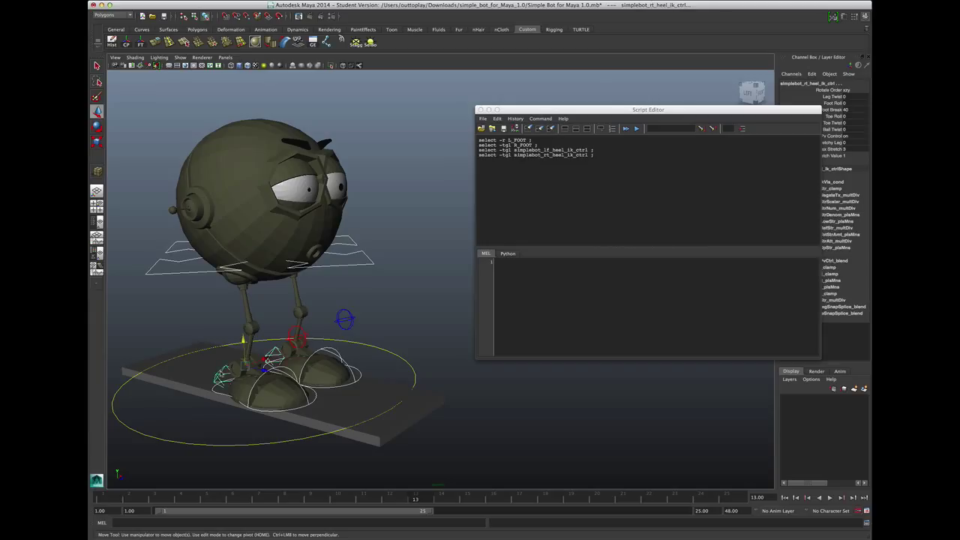
shift+click(292, 333)
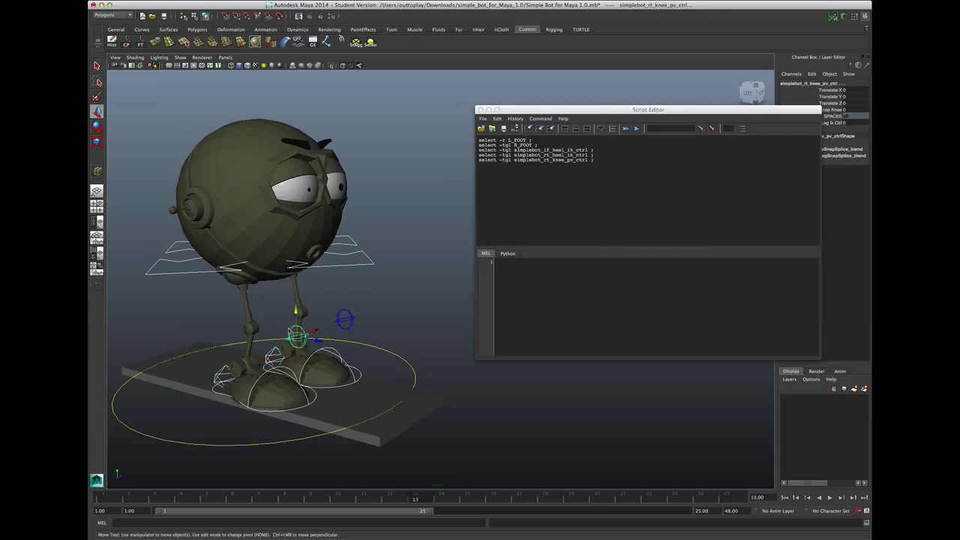
shift+click(342, 313)
shift+click(359, 264)
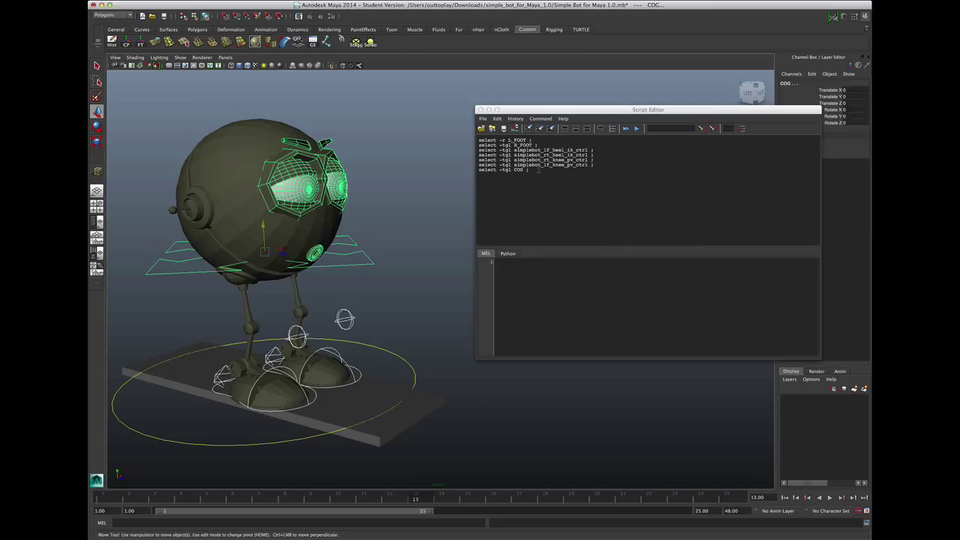
Save the recorded selection commands to the Custom shelf as a MEL script and close the Script Editor.
drag(538, 170, 431, 46)
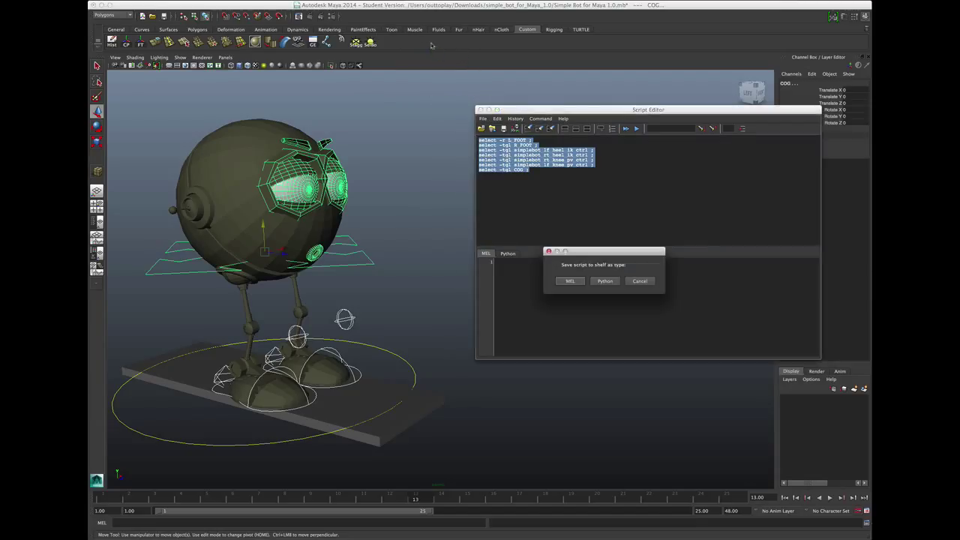
click(570, 281)
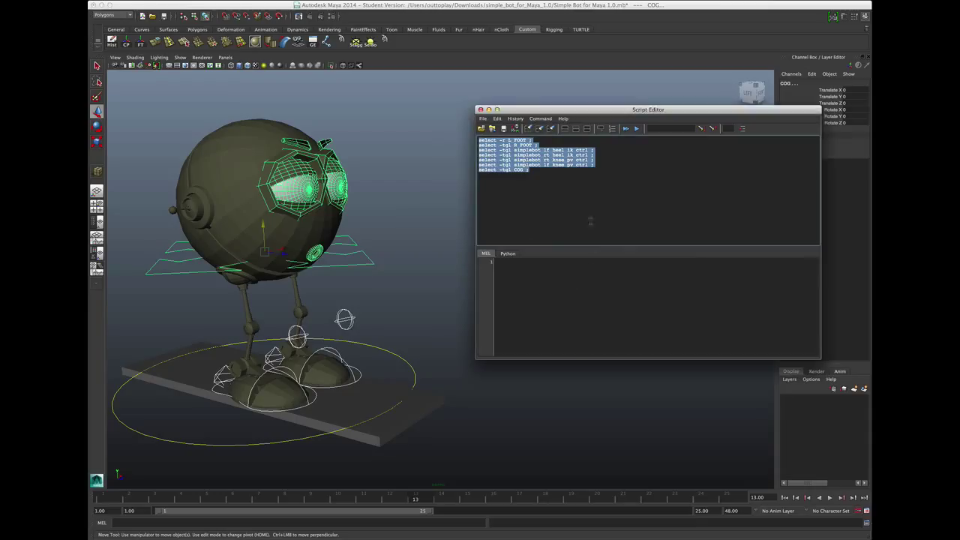
click(480, 110)
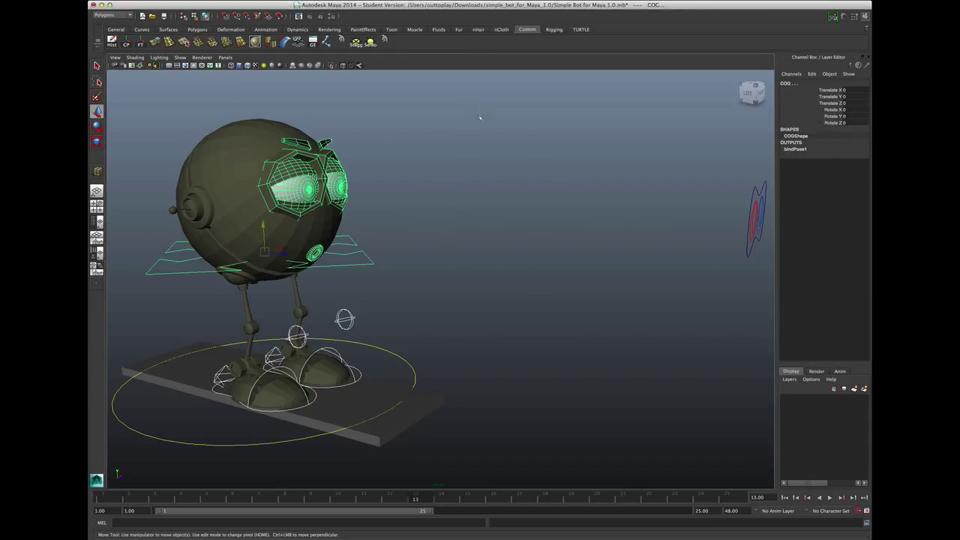
Clear the selection and test the new shelf script by reselecting all the bot's recorded controls.
click(412, 92)
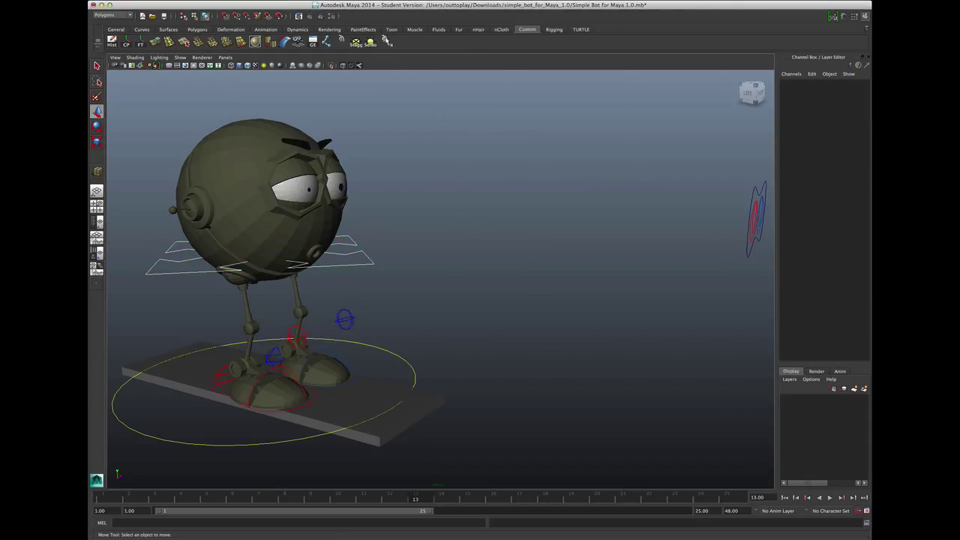
click(386, 41)
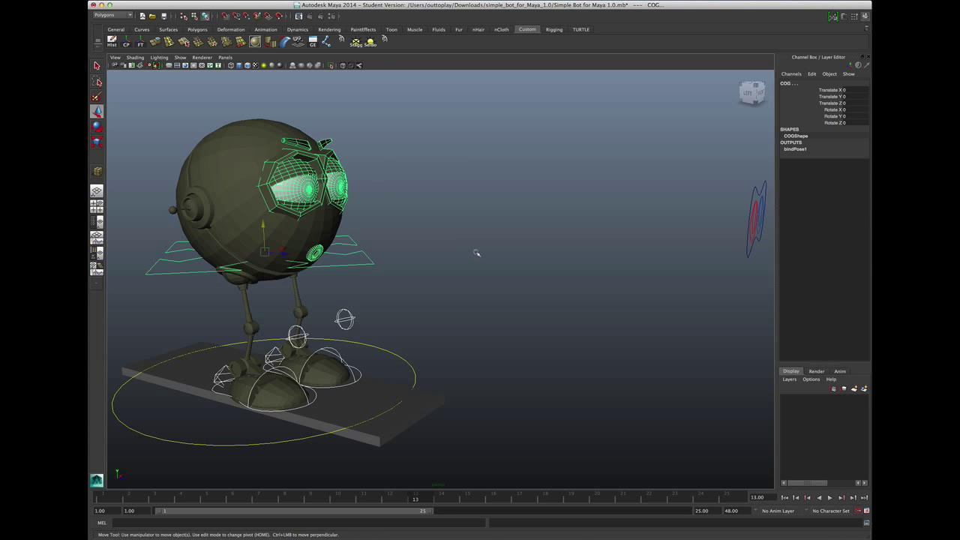
mouse_move(534, 290)
alt+mouse_down()
mouse_move(574, 279)
mouse_move(520, 283)
alt+mouse_up()
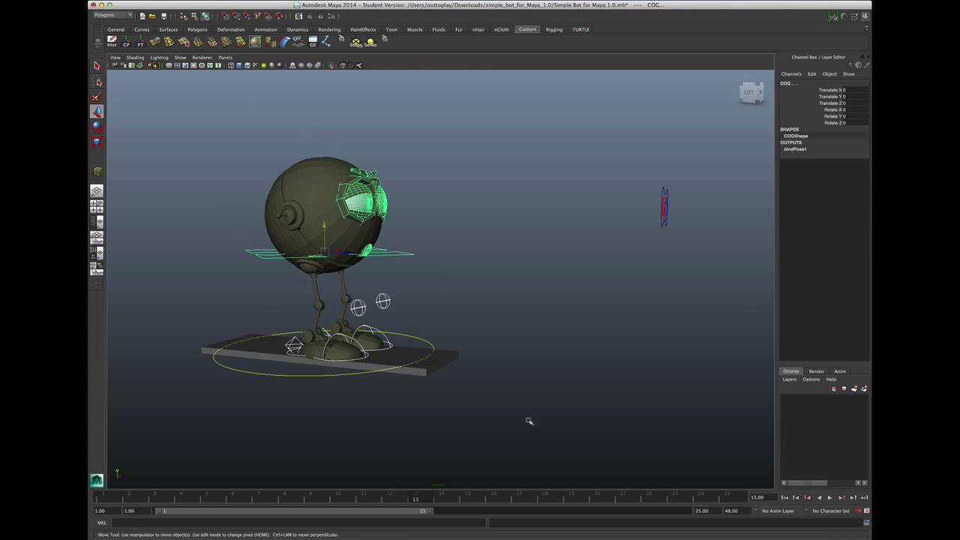
alt+drag(544, 406, 563, 407)
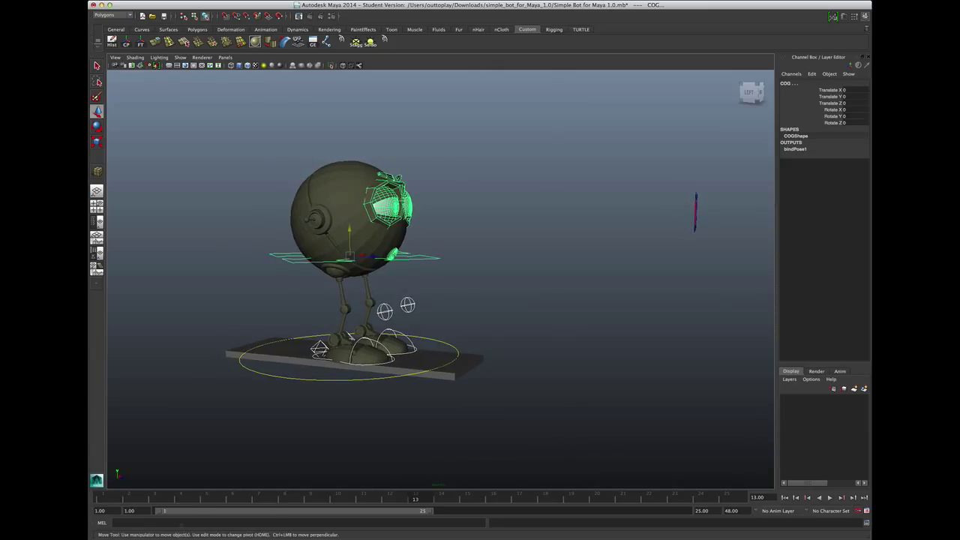
Go to frame 1 and switch to the side view of the bot.
click(128, 498)
mouse_move(281, 358)
alt+mouse_down()
mouse_move(283, 345)
mouse_move(275, 348)
alt+mouse_up()
alt+middle_drag(328, 334, 355, 356)
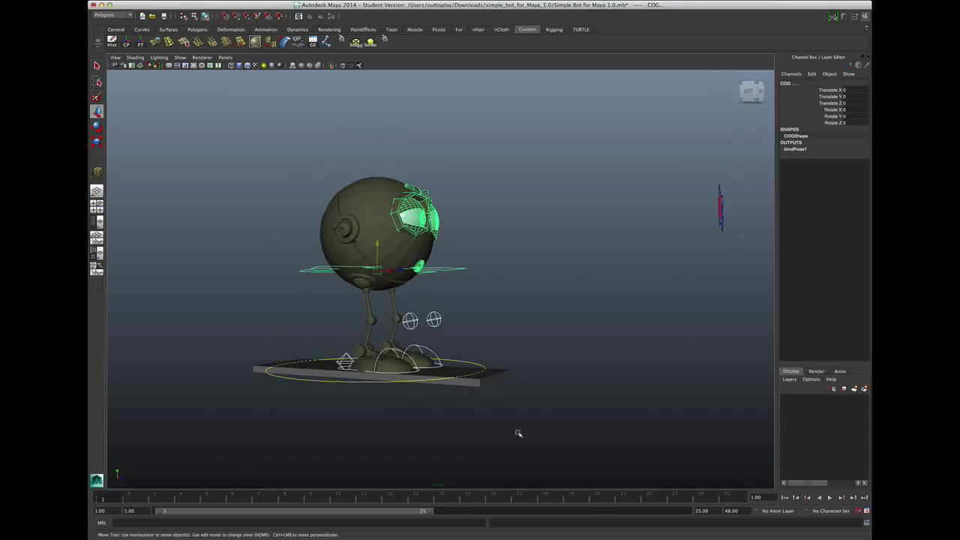
key(space)
drag(525, 437, 498, 430)
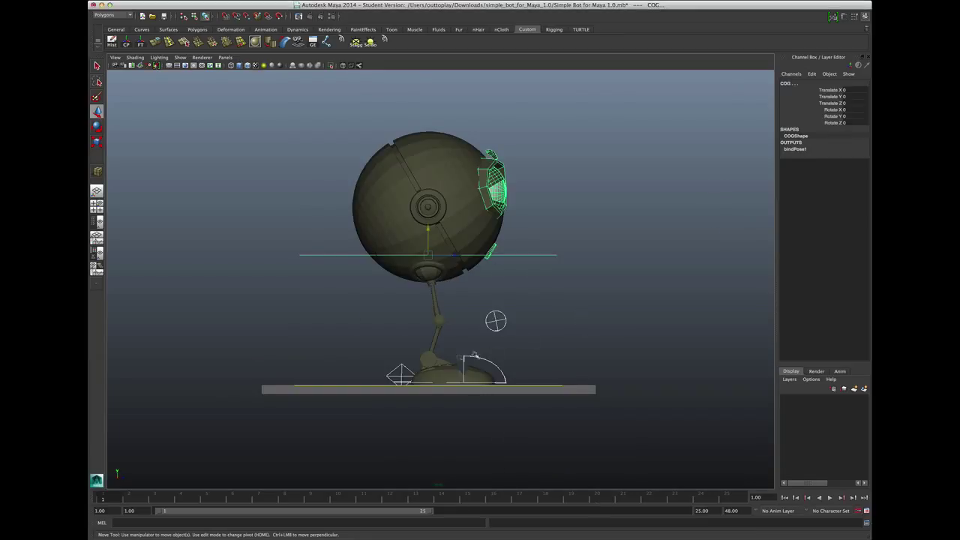
Spread the feet into a stride, moving R_FOOT back to about Translate Z -3.708 and L_FOOT forward to about 1.808.
click(562, 351)
click(491, 362)
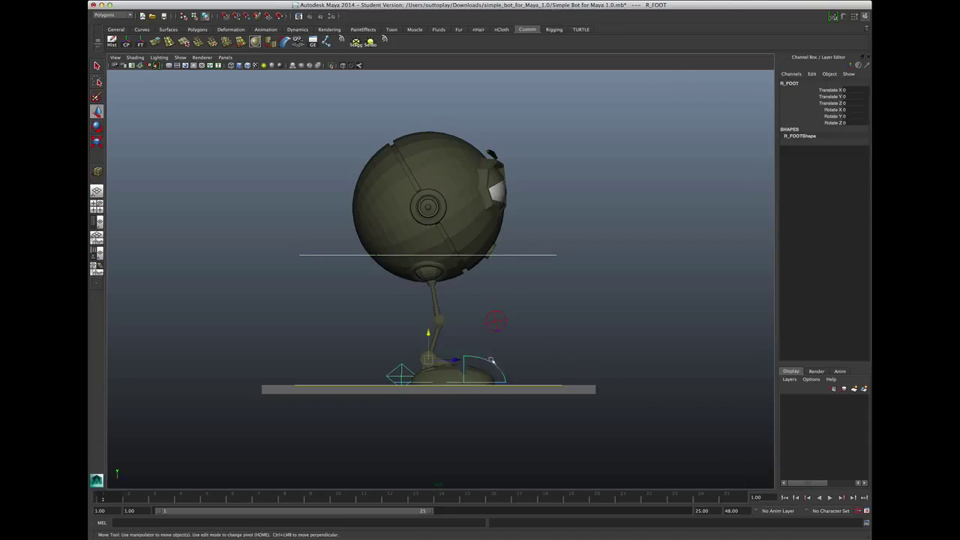
drag(430, 360, 372, 365)
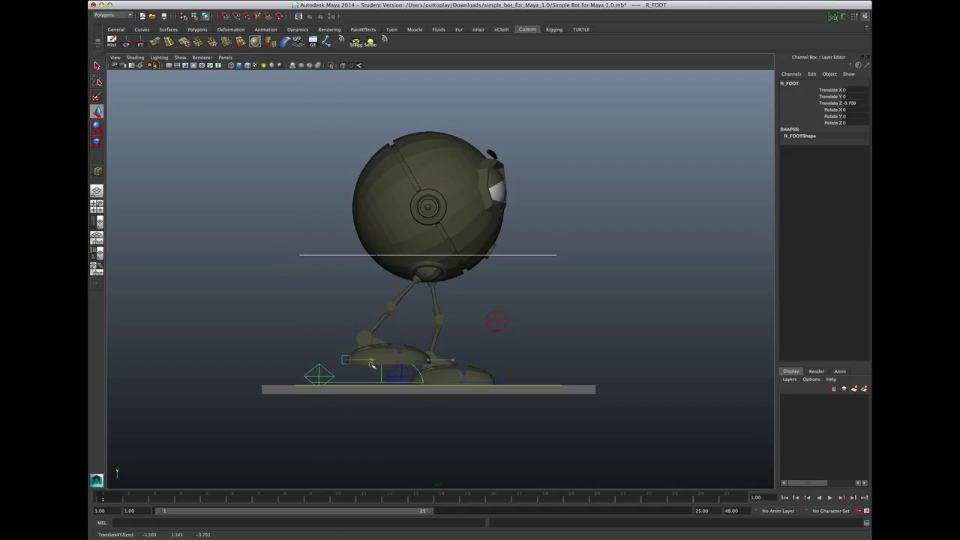
click(486, 361)
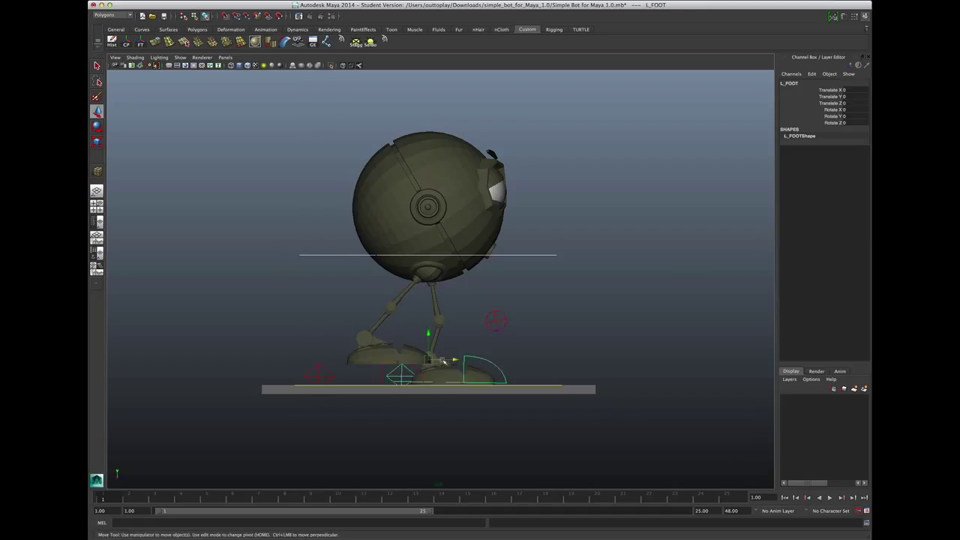
drag(448, 362, 485, 360)
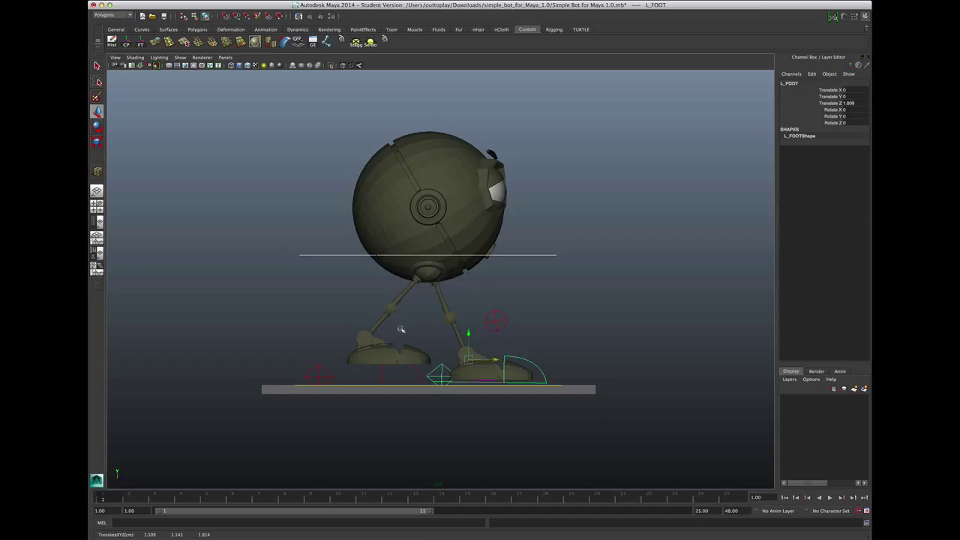
Select the foot and heel controls in turn to compare the attributes each one offers.
click(381, 372)
click(510, 357)
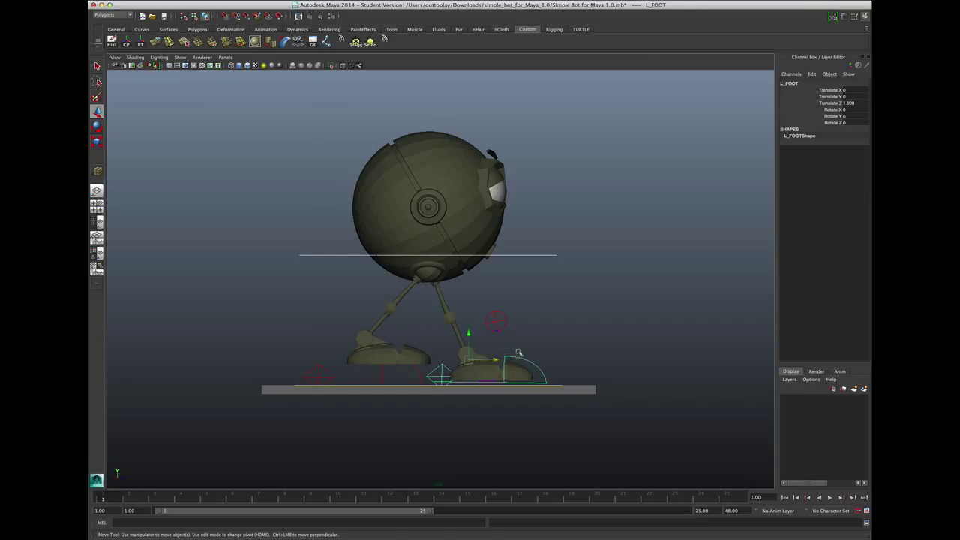
click(525, 341)
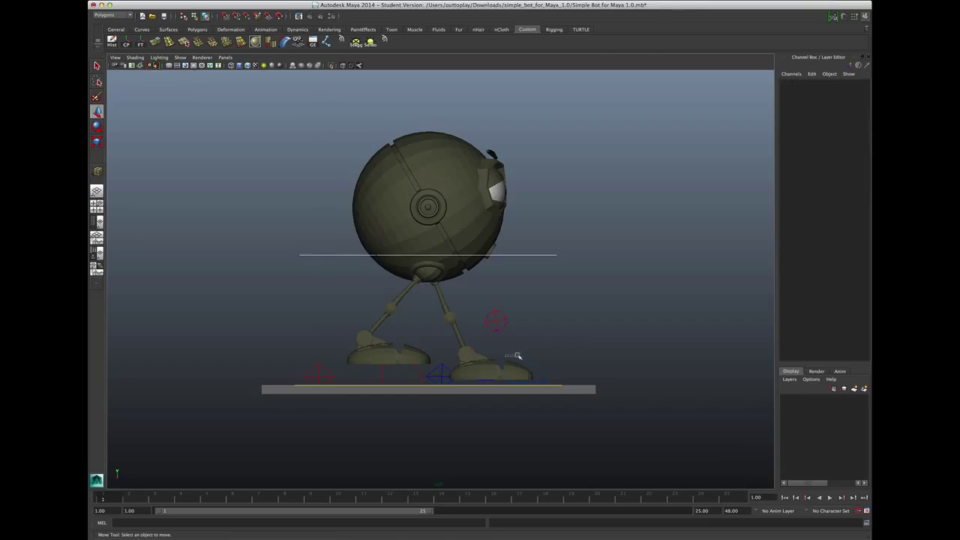
click(515, 357)
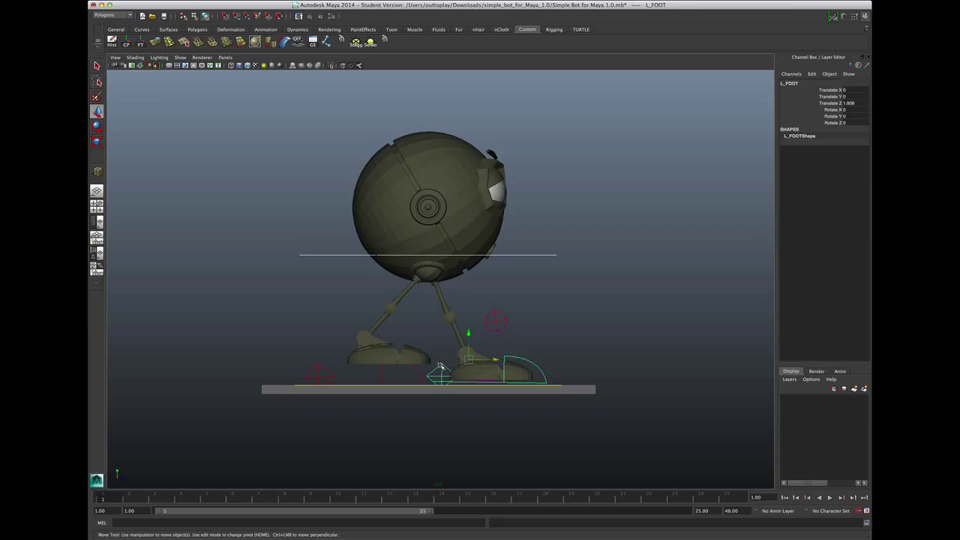
click(442, 368)
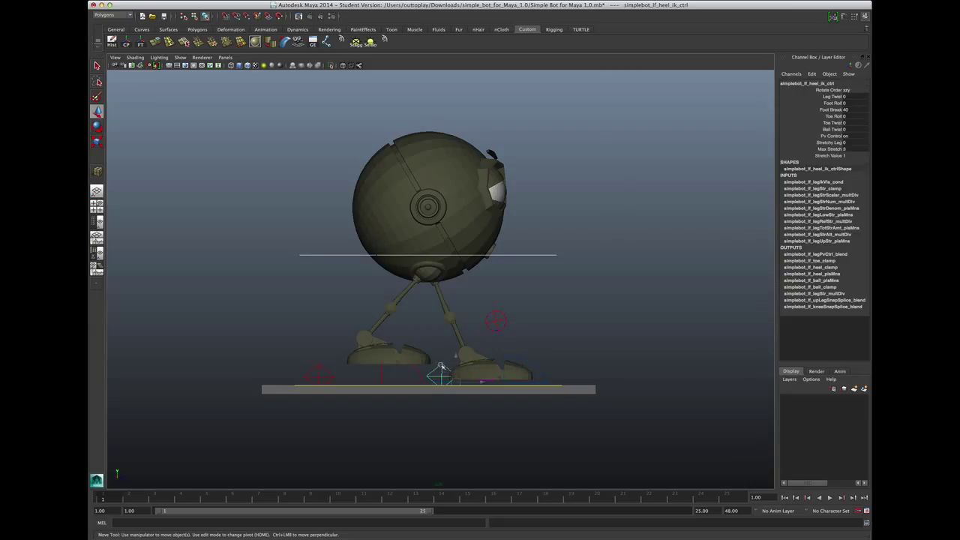
click(320, 370)
click(331, 317)
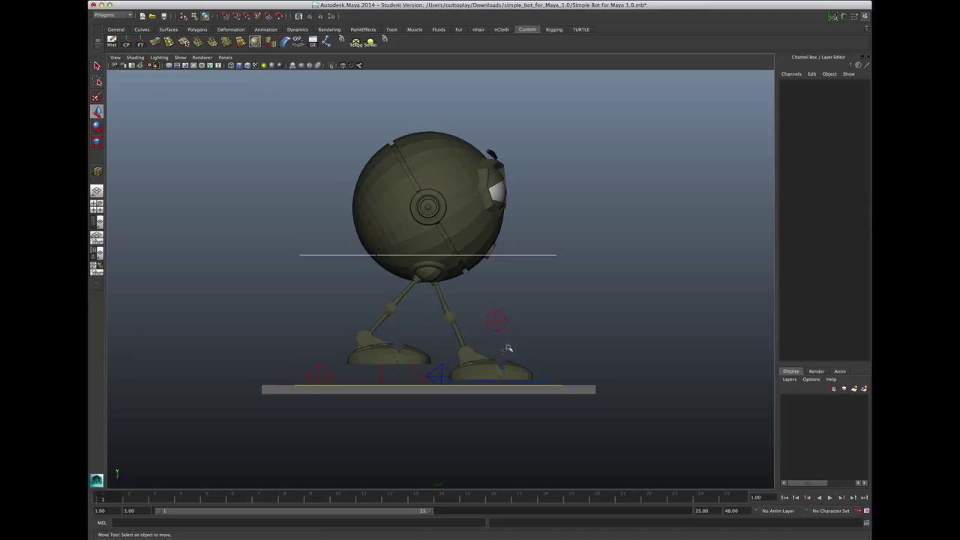
Raise the front foot's toes by setting the left heel control's Foot Roll to -30 and Toe Roll to about -30.4.
click(442, 367)
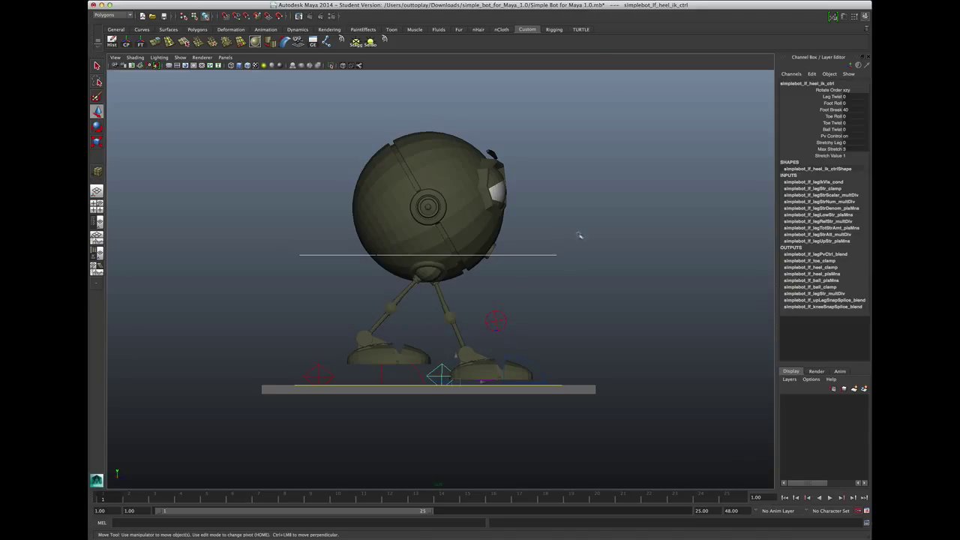
click(831, 103)
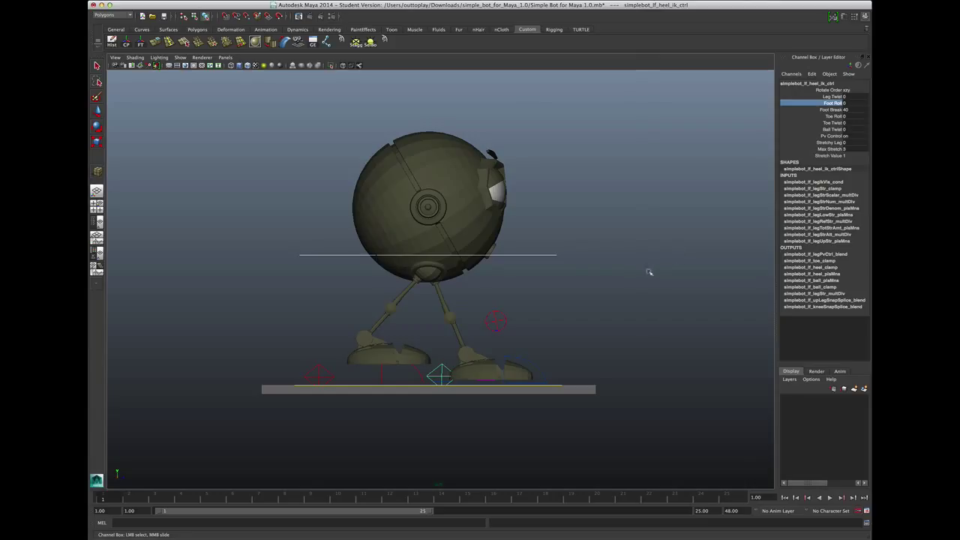
middle_drag(646, 272, 523, 295)
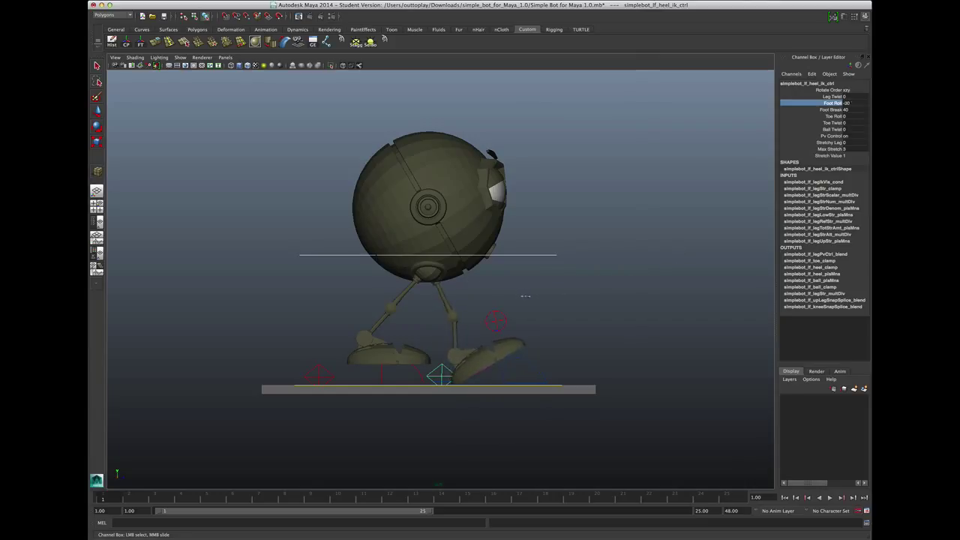
click(835, 116)
middle_drag(695, 261, 546, 268)
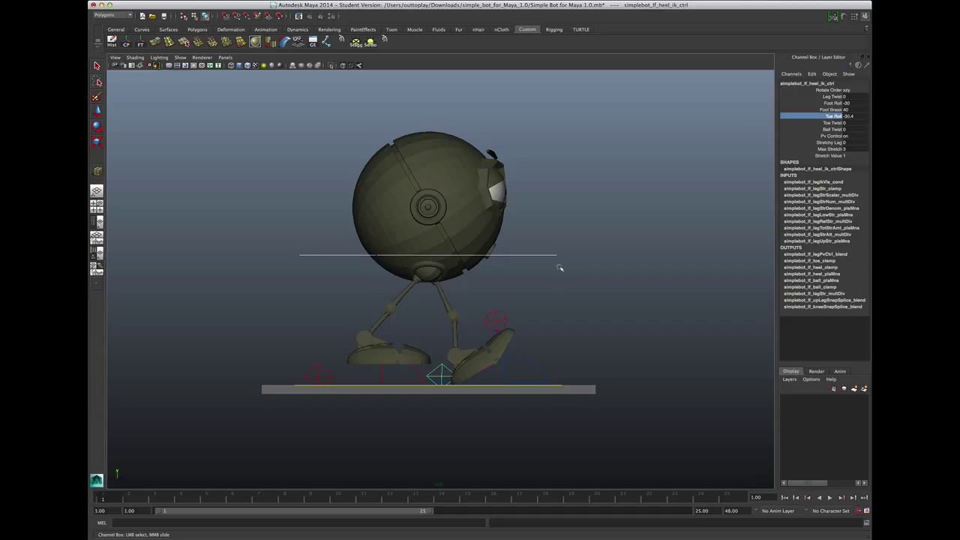
Lift the back foot's heel by setting the right heel control's Foot Roll to 40.
click(308, 365)
key(w)
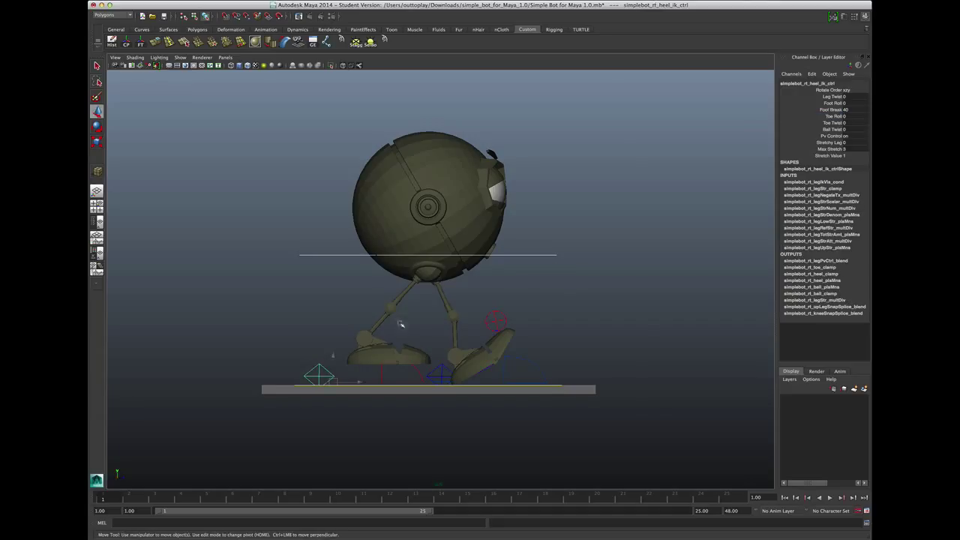
click(832, 103)
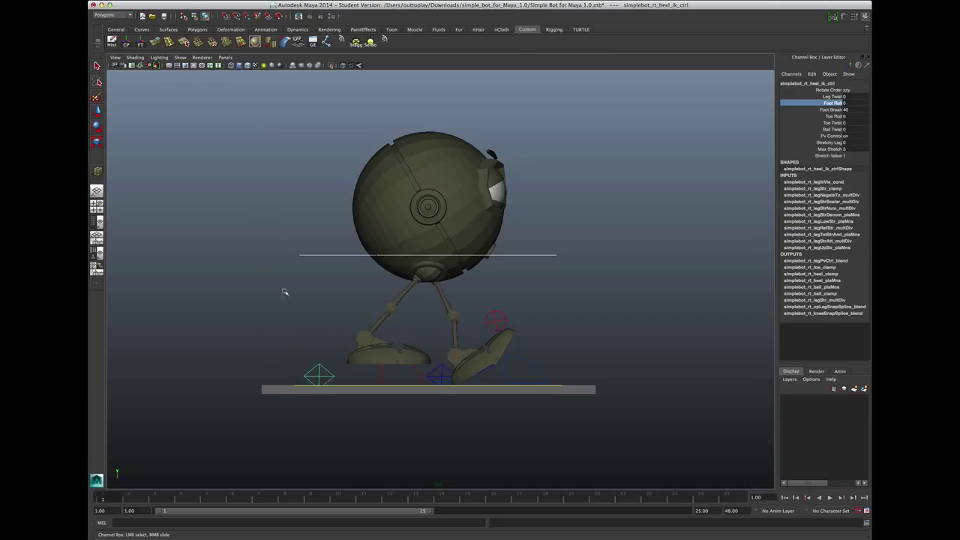
middle_drag(277, 297, 441, 320)
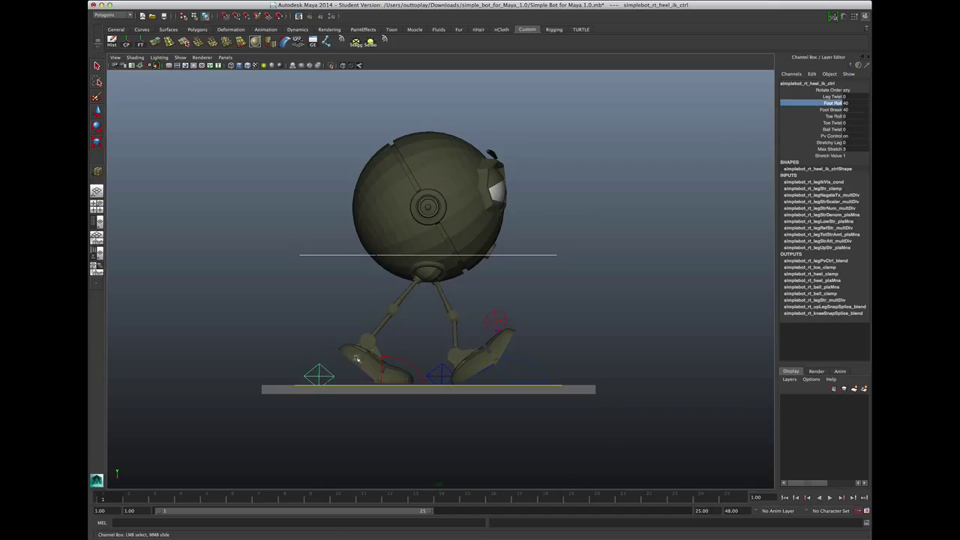
Lower the body by moving the COG control down to about Translate Y -0.148.
click(310, 253)
key(w)
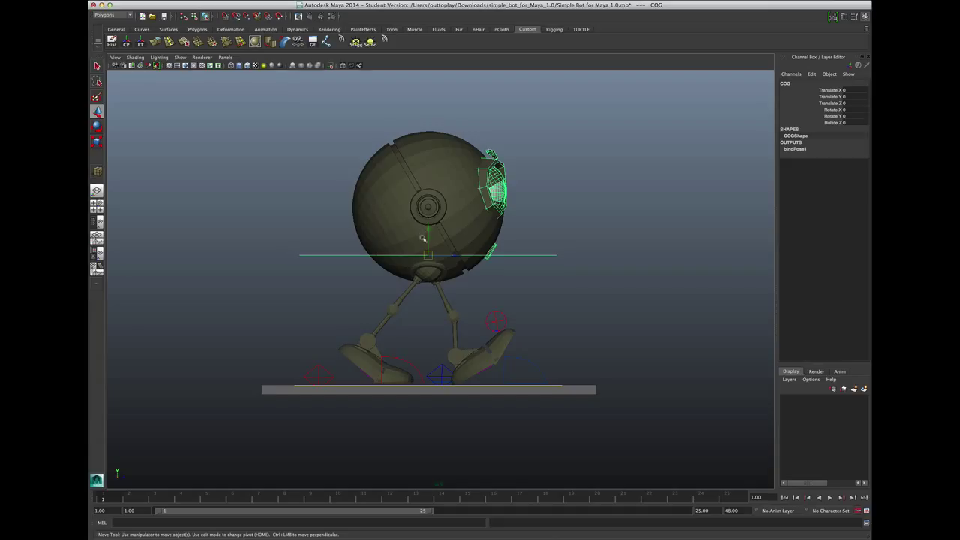
drag(429, 230, 425, 233)
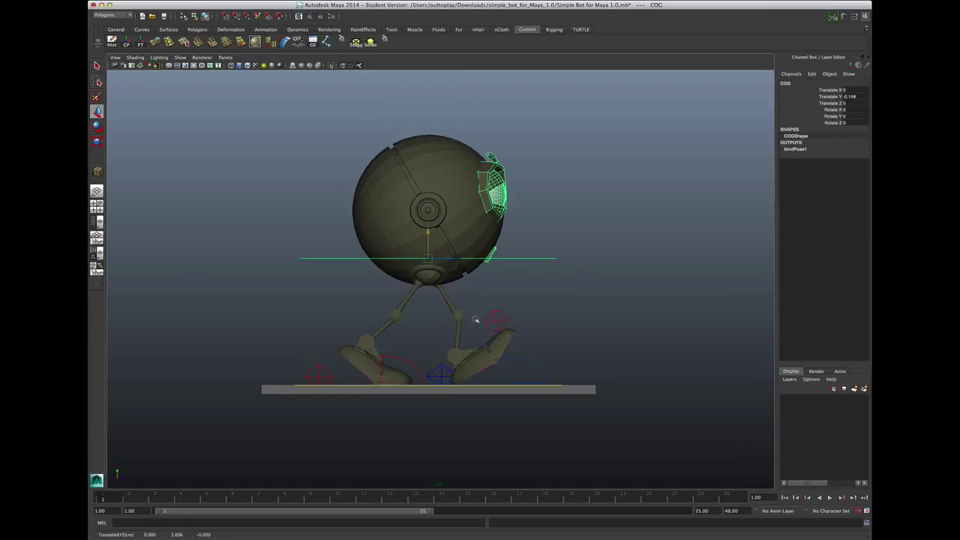
Move L_FOOT forward to about Translate Z 2.29 and set the left heel control's Foot Roll to about -35.
click(528, 363)
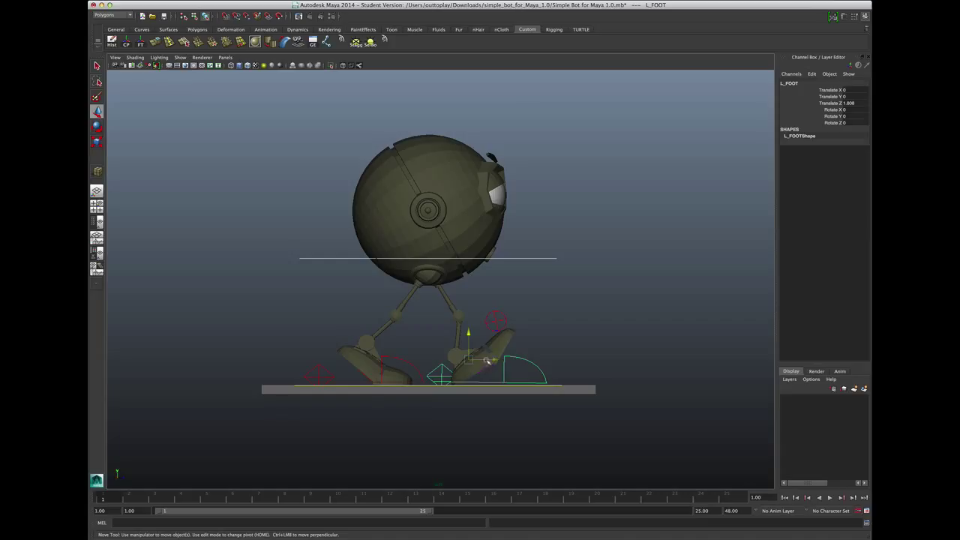
drag(486, 366, 496, 363)
click(450, 370)
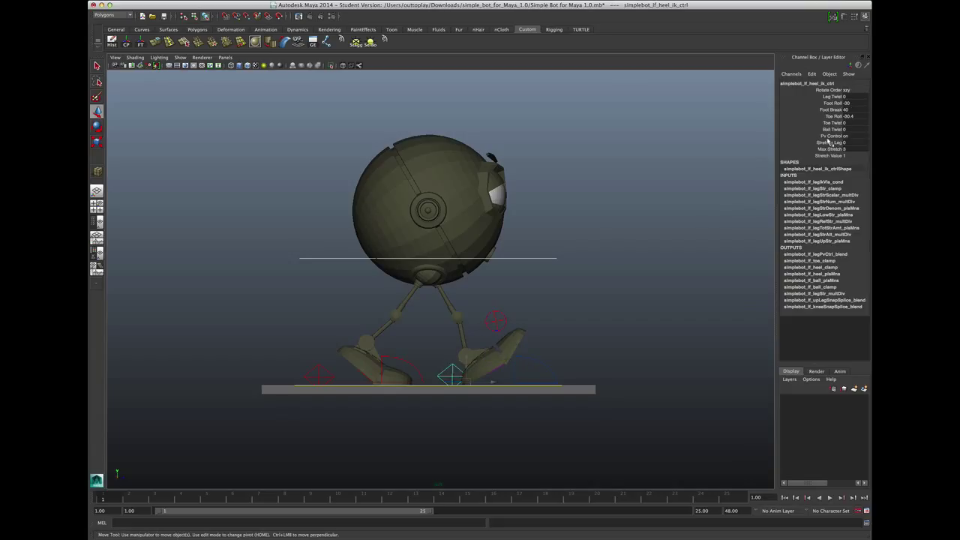
click(830, 96)
click(829, 103)
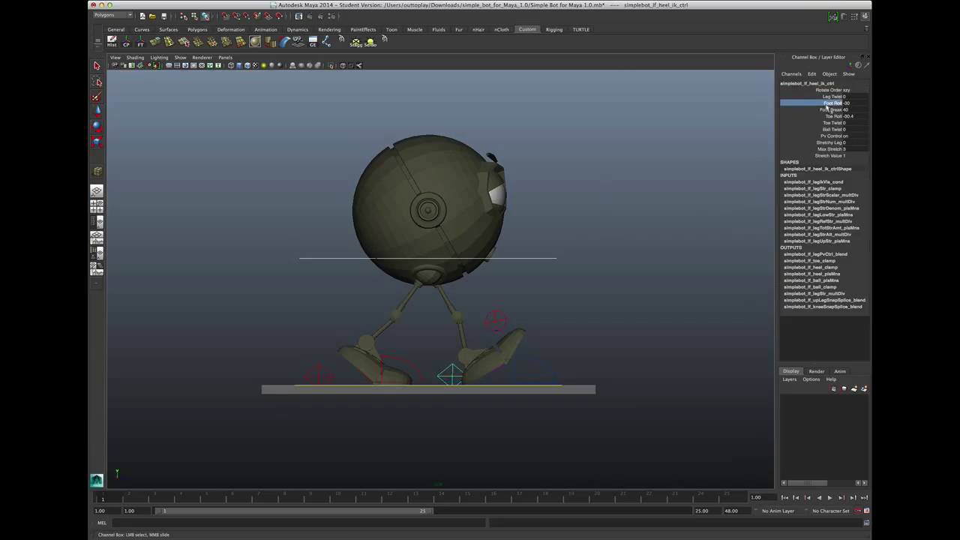
middle_drag(622, 330, 602, 333)
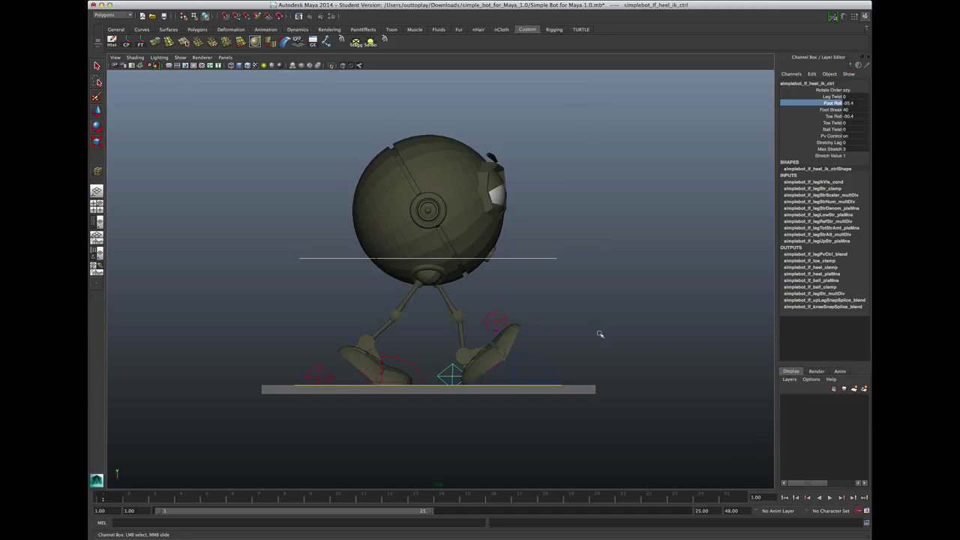
Shift the body slightly back by moving the COG control to about Translate Z -0.148.
click(538, 258)
key(w)
drag(457, 259, 451, 259)
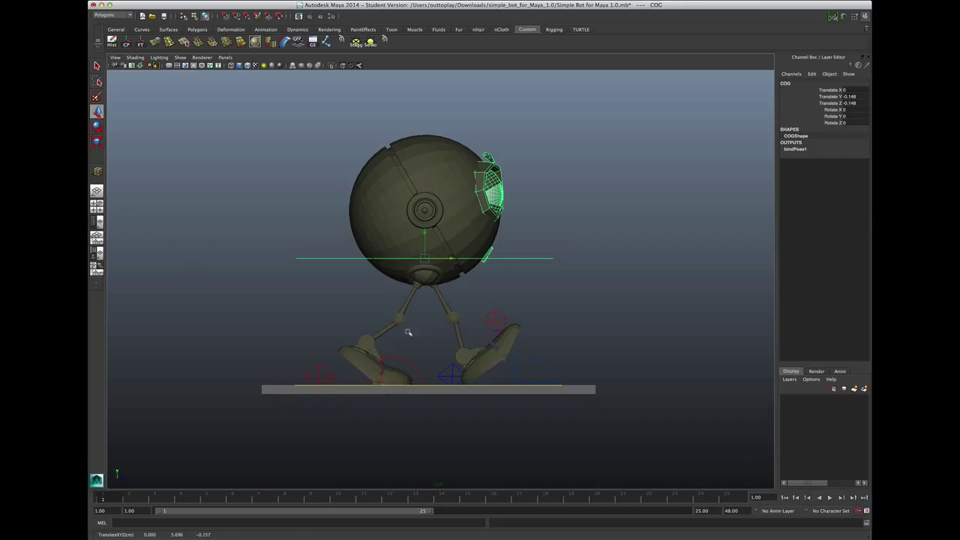
Set the right heel control's Foot Break to 45 and raise its Foot Roll to about 44.
click(314, 367)
click(643, 311)
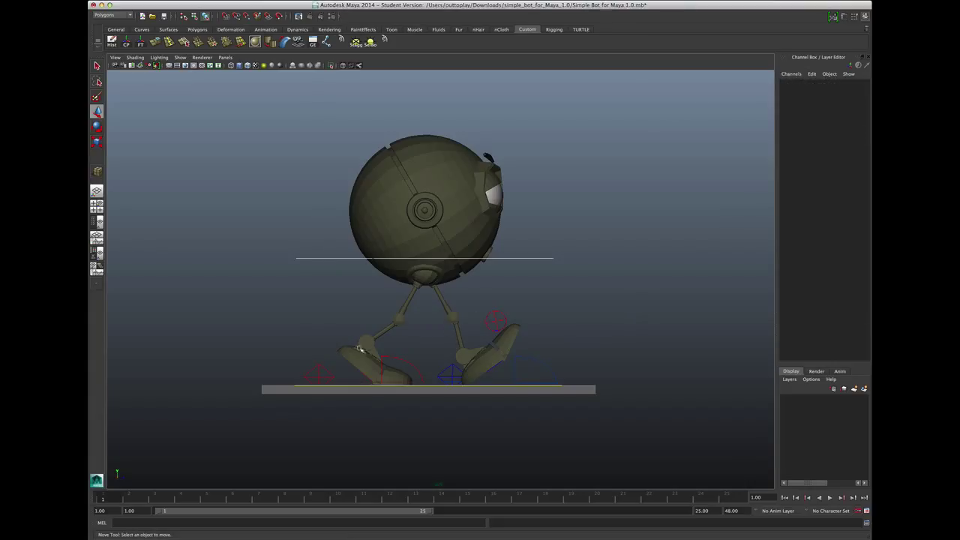
click(325, 368)
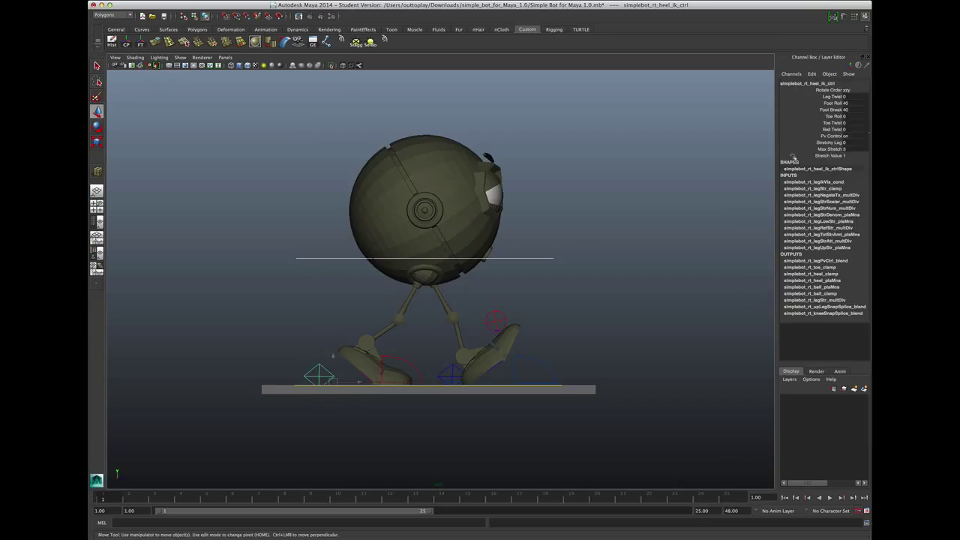
click(852, 110)
click(827, 105)
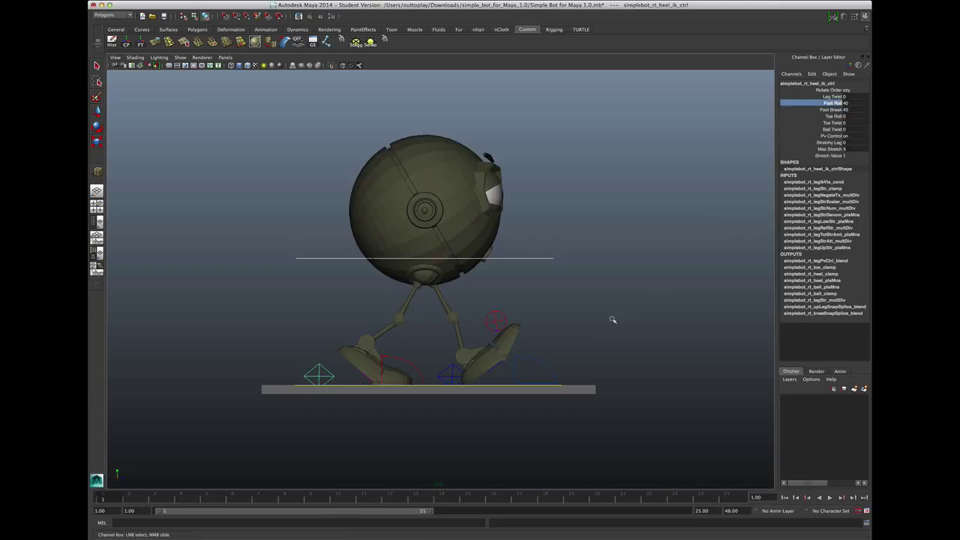
middle_drag(615, 320, 633, 332)
Fine-tune the body's position by moving the COG control to about Translate Y -0.111 and Translate Z -0.018.
drag(521, 254, 519, 270)
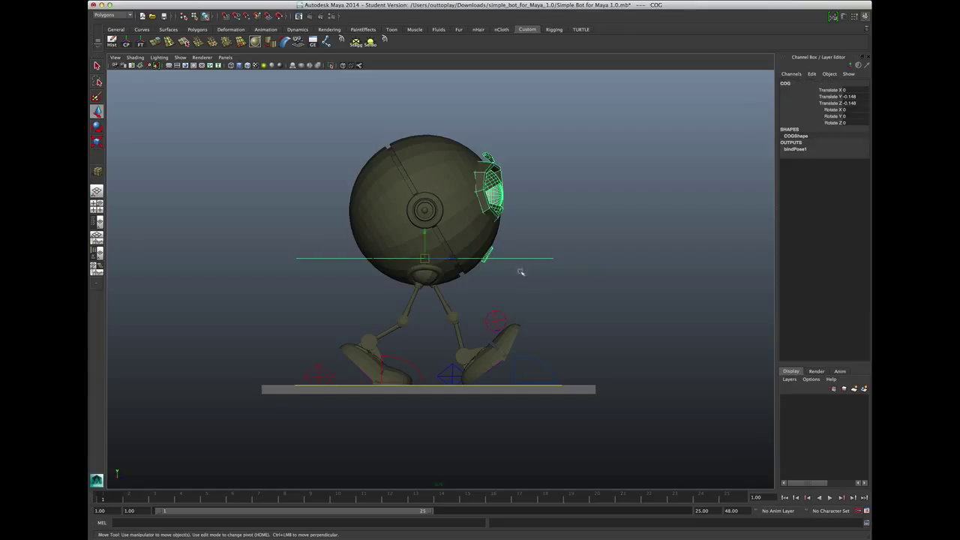
click(424, 235)
drag(425, 234, 428, 235)
drag(426, 235, 429, 239)
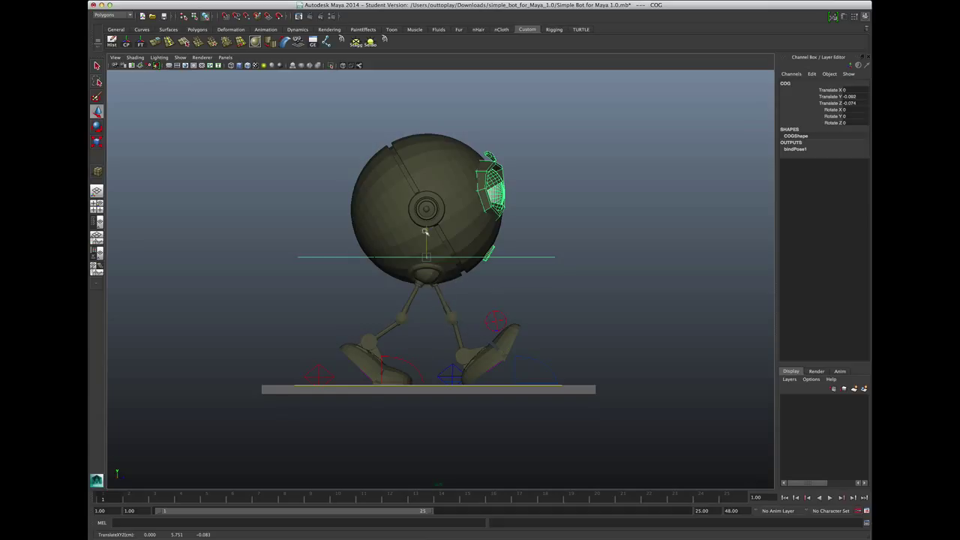
drag(425, 232, 425, 230)
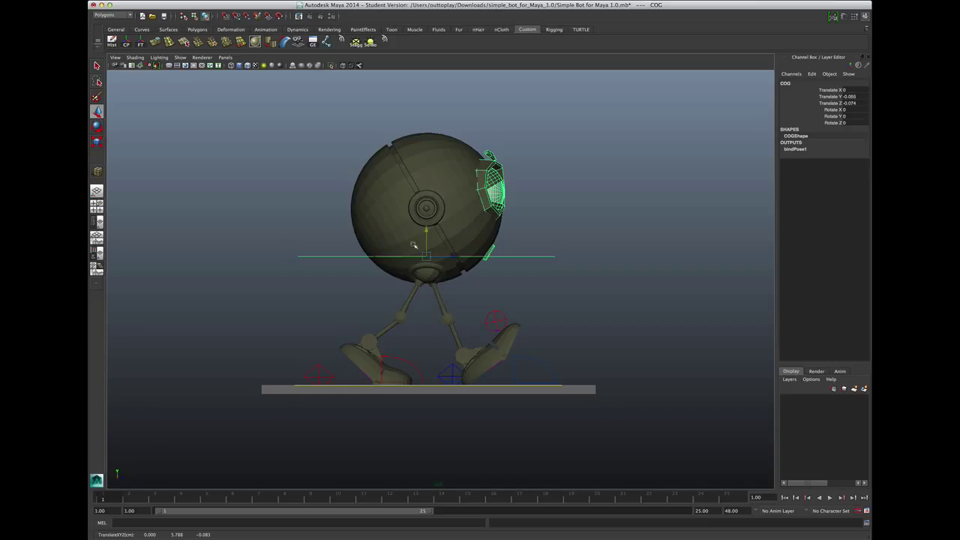
drag(426, 232, 452, 258)
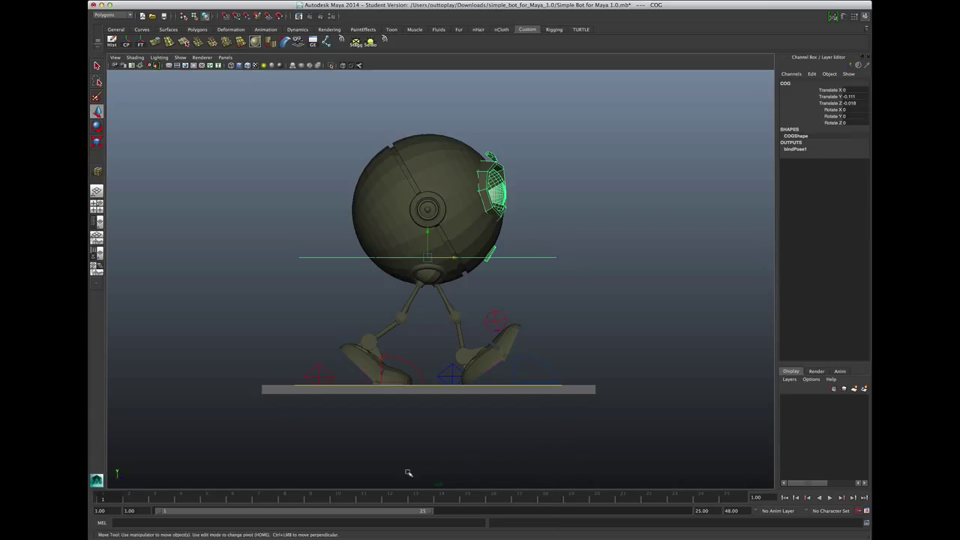
Select all the rig controls, key the stride pose at frame 1, and go to frame 4.
click(386, 40)
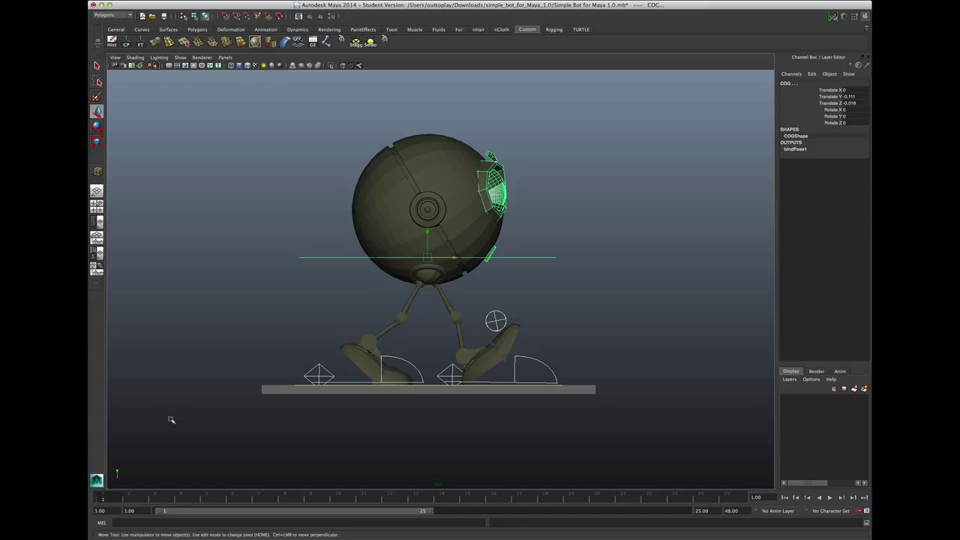
key(s)
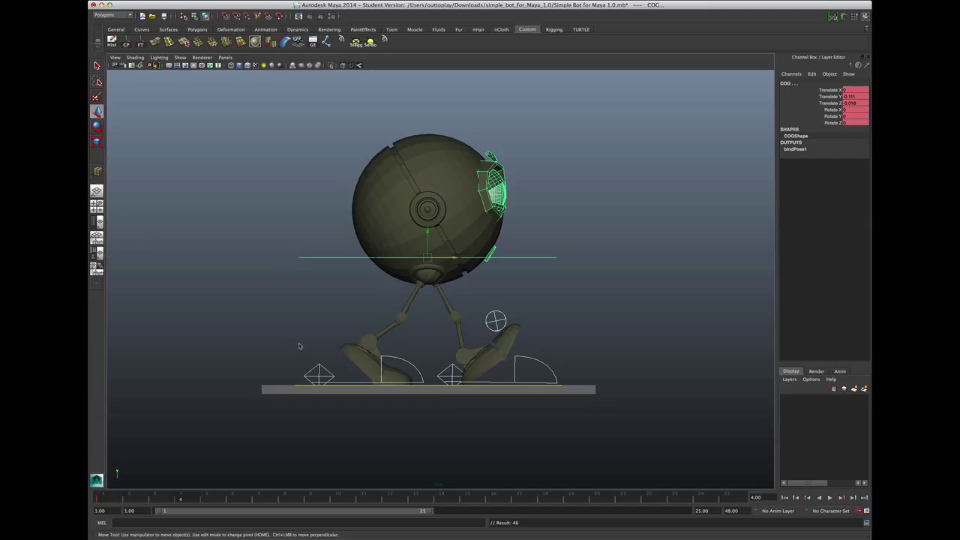
At frame 4, slide both feet backward, moving L_FOOT to about Translate Z 0.3 and R_FOOT to about -4.63.
click(532, 363)
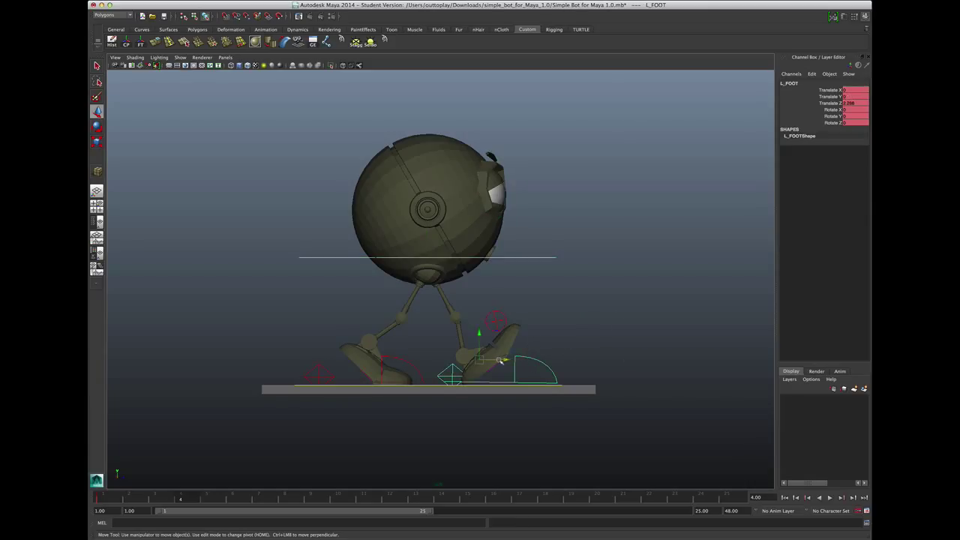
drag(504, 360, 460, 363)
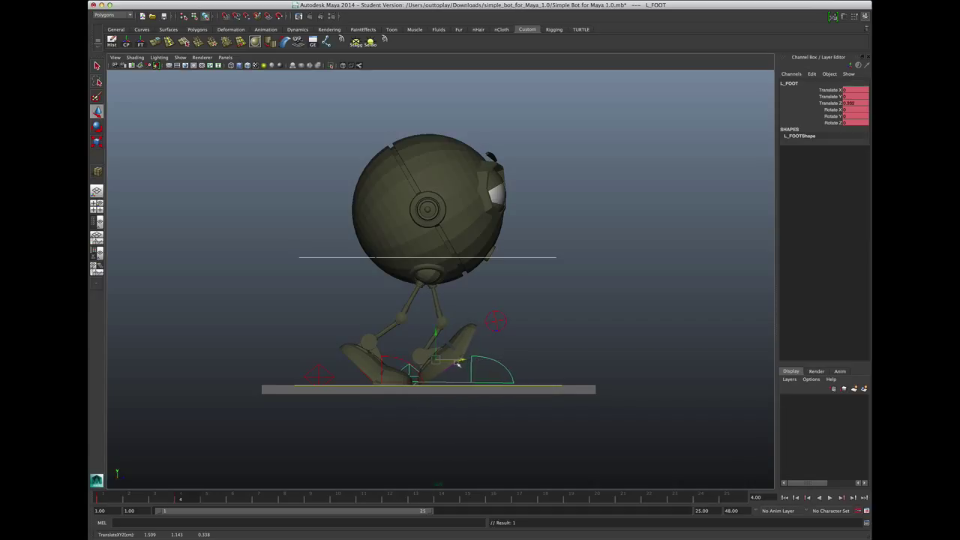
click(391, 360)
drag(375, 361, 353, 360)
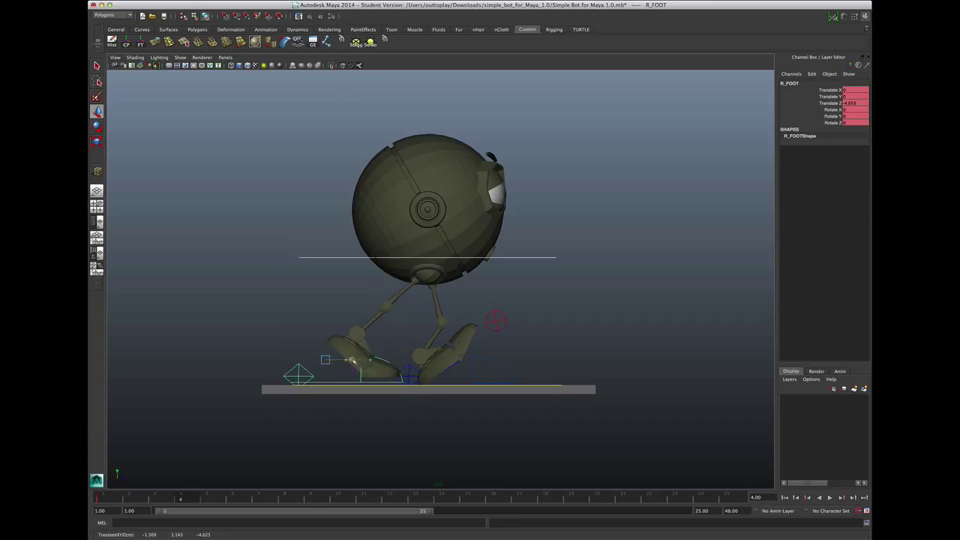
Plant the front foot flat by setting the left heel control's Foot Roll and Toe Roll to 0.
click(406, 368)
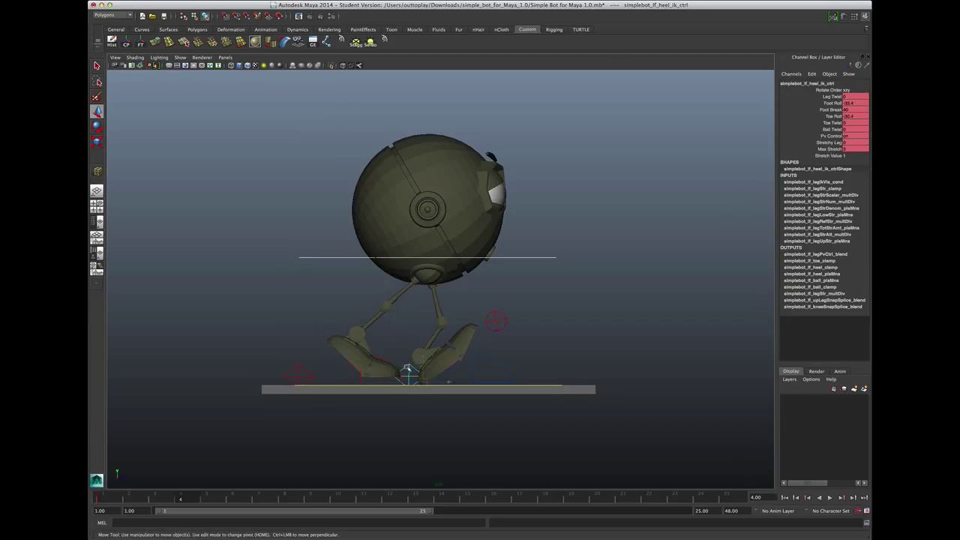
click(858, 103)
text(0)
key(Return)
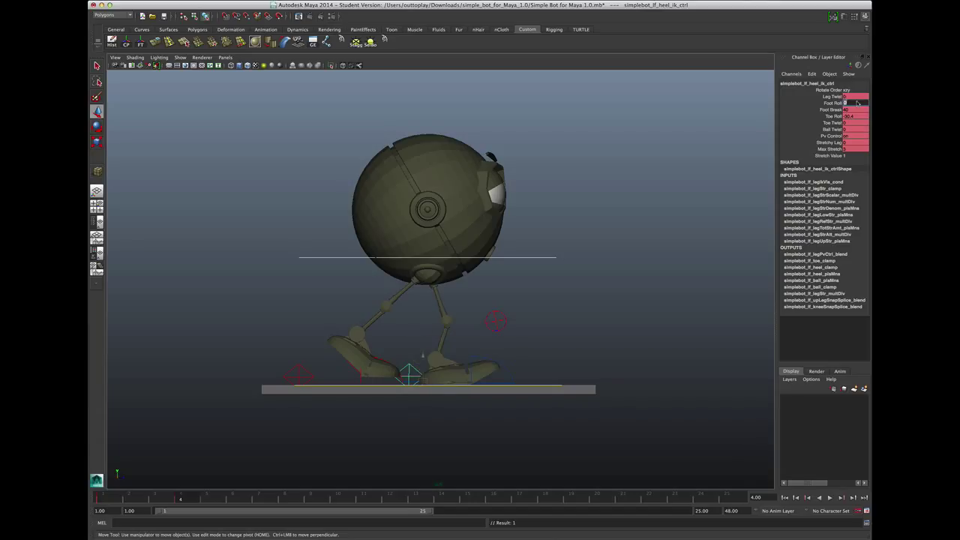
key(Tab)
key(Tab)
text(0)
key(Return)
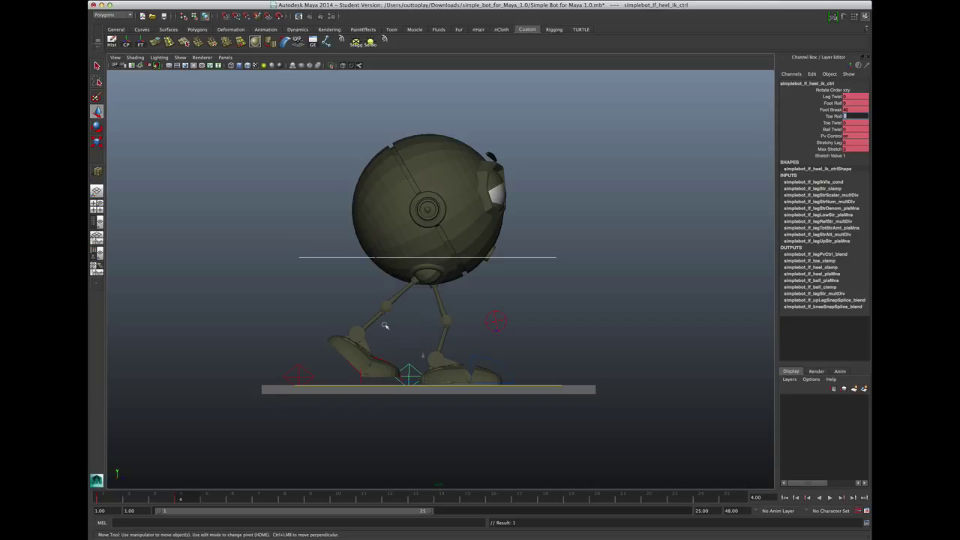
Peel the back foot off the ground with the right heel control, using Foot Roll about 92 and Toe Roll about -18.
click(302, 368)
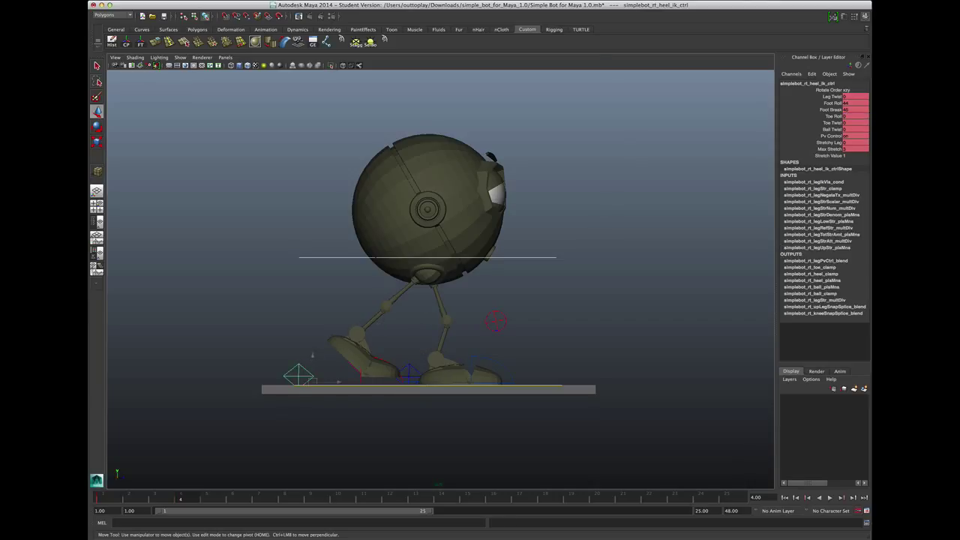
click(830, 102)
middle_drag(577, 291, 704, 290)
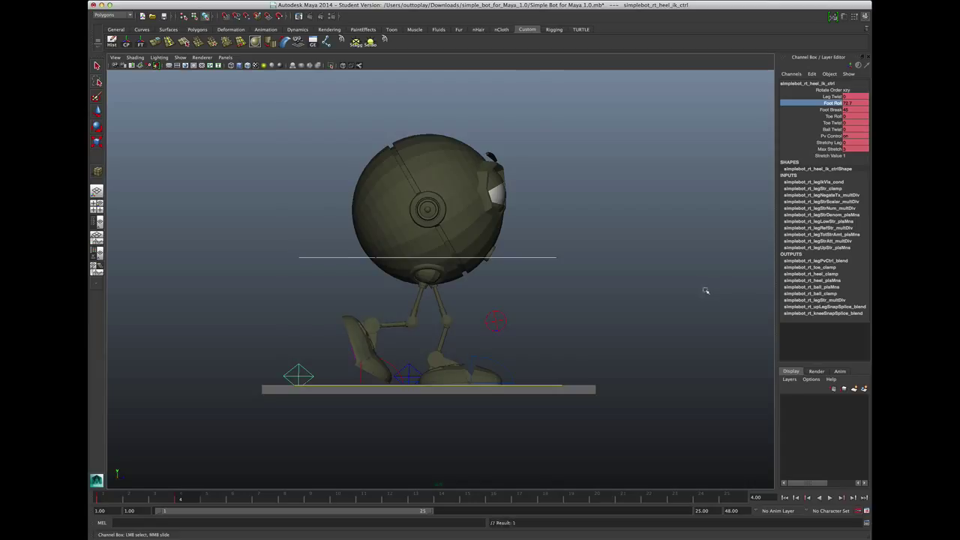
scroll(500, 352, down, 1)
scroll(431, 350, up, 2)
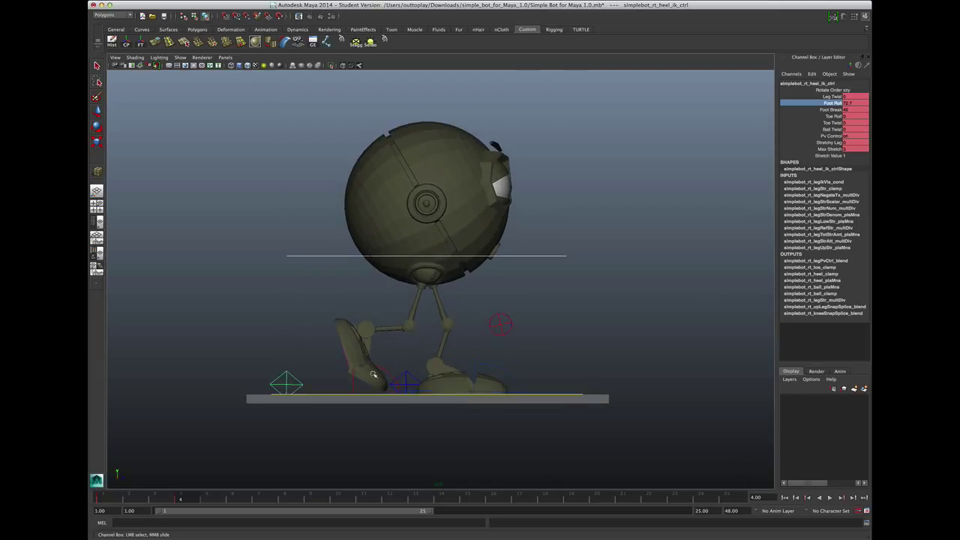
click(833, 117)
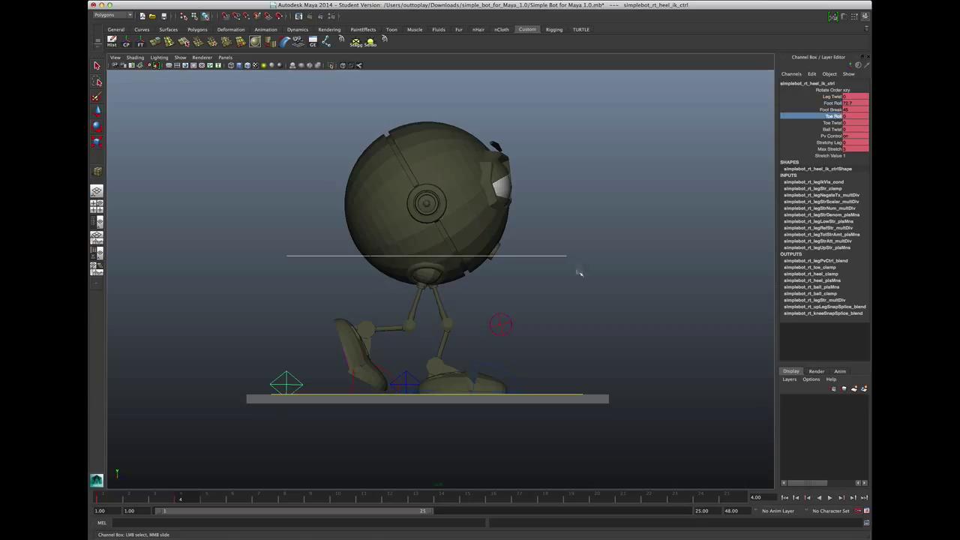
middle_drag(490, 349, 264, 361)
click(833, 103)
middle_drag(632, 229, 704, 236)
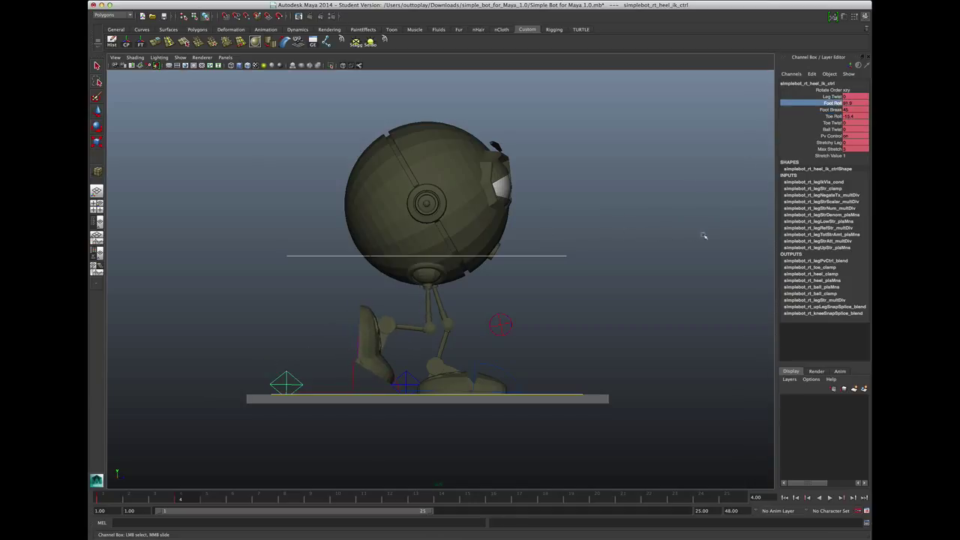
Move R_FOOT back and down to about Translate Z -5.447 and Translate Y -0.408.
click(353, 376)
key(w)
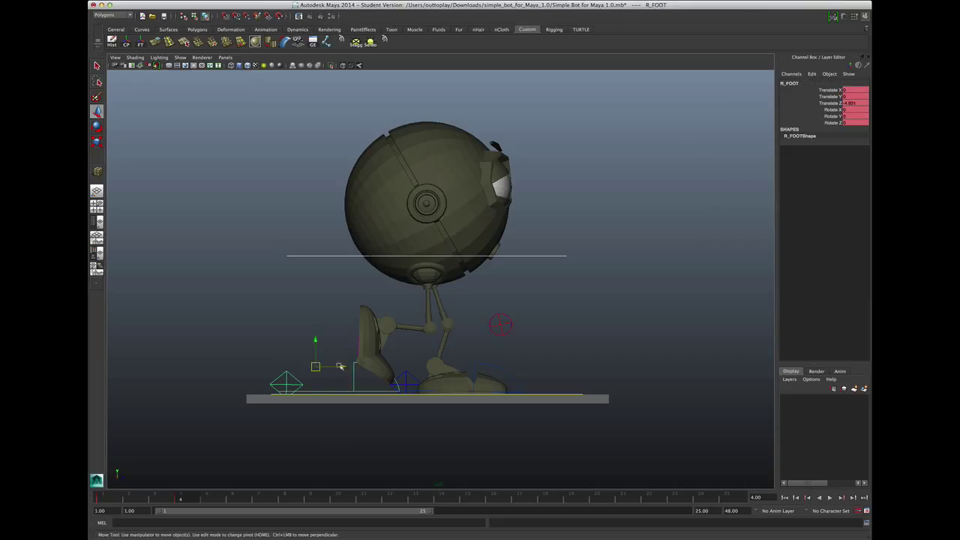
drag(341, 366, 294, 353)
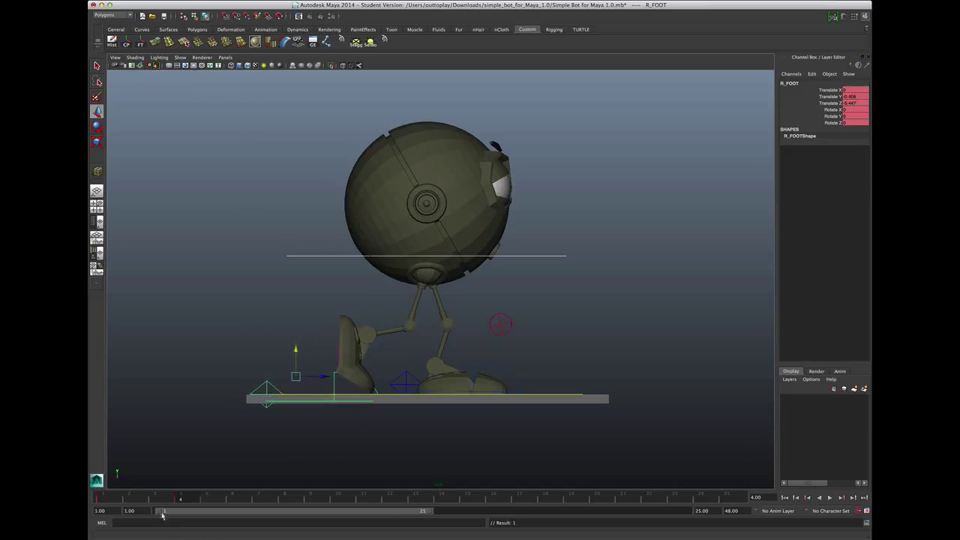
Step between the keyed poses at frames 1 and 4 to compare the leg motion.
click(99, 497)
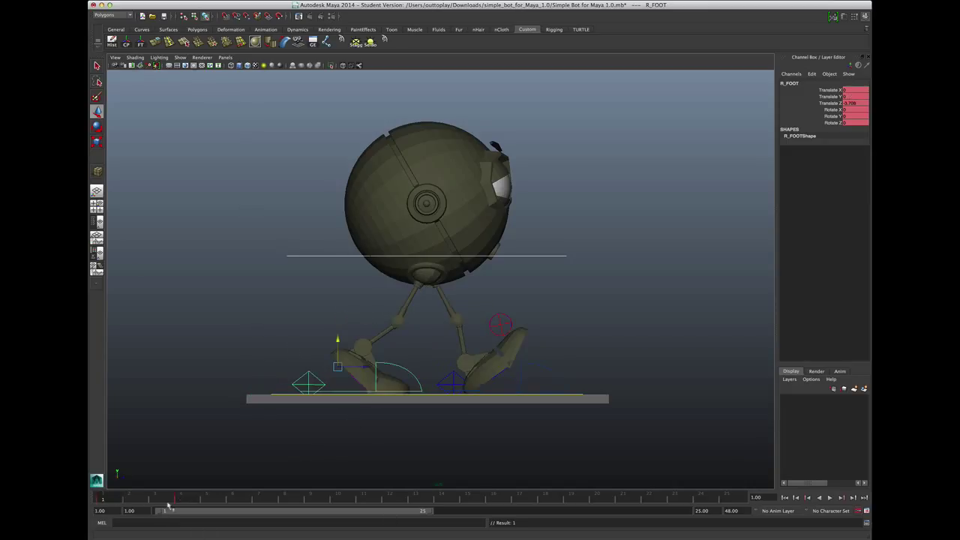
click(105, 497)
key(alt+period)
key(alt+period)
key(alt+period)
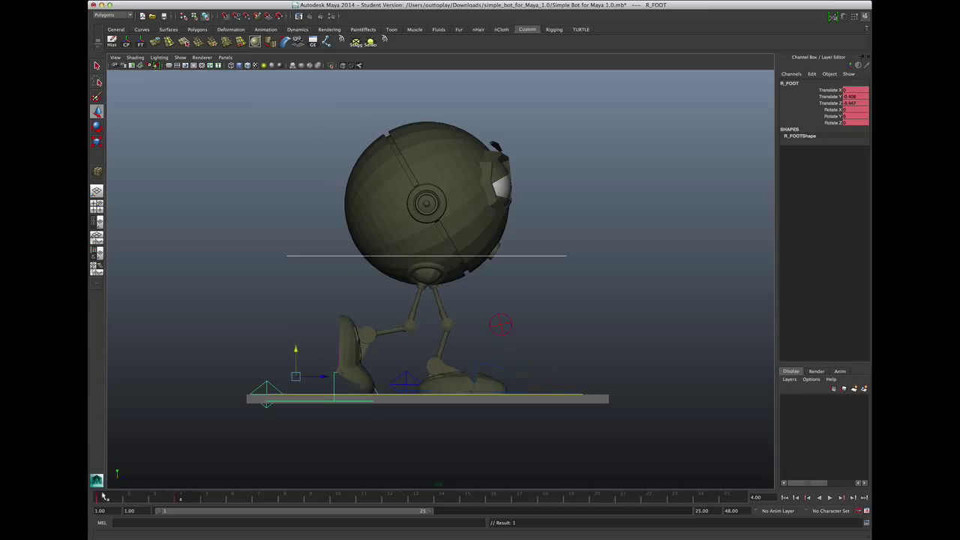
Lower the COG control to about Translate Y -0.707 at frame 4 and compare the pose with frame 1.
click(531, 256)
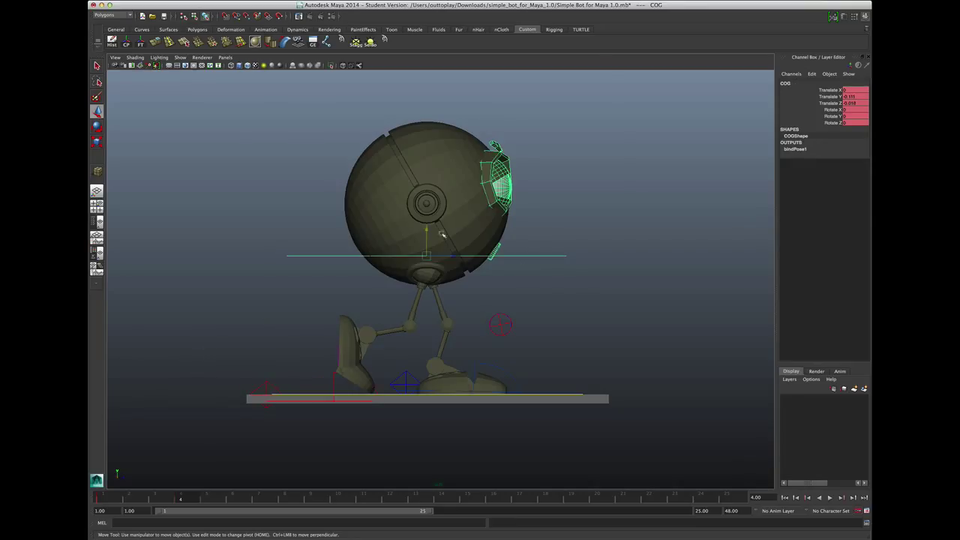
drag(425, 232, 424, 247)
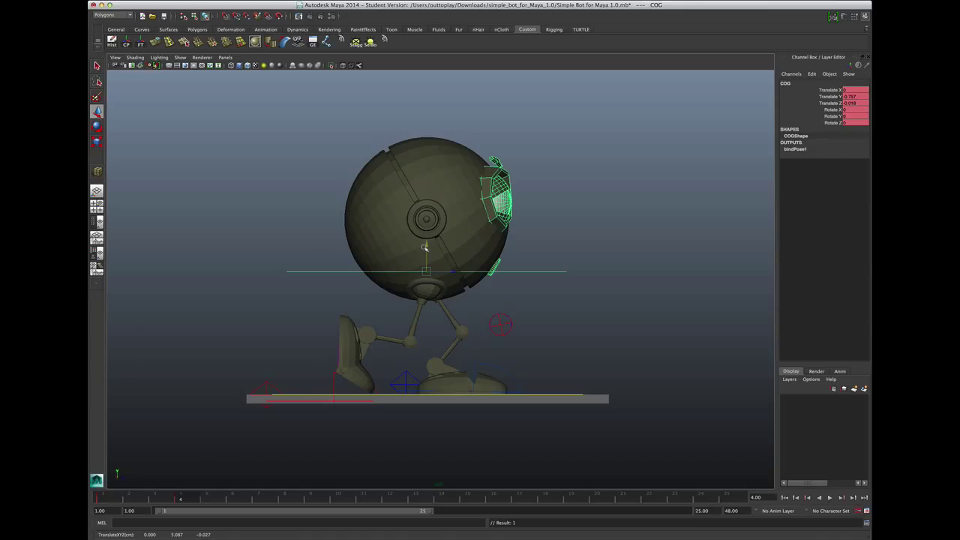
click(103, 500)
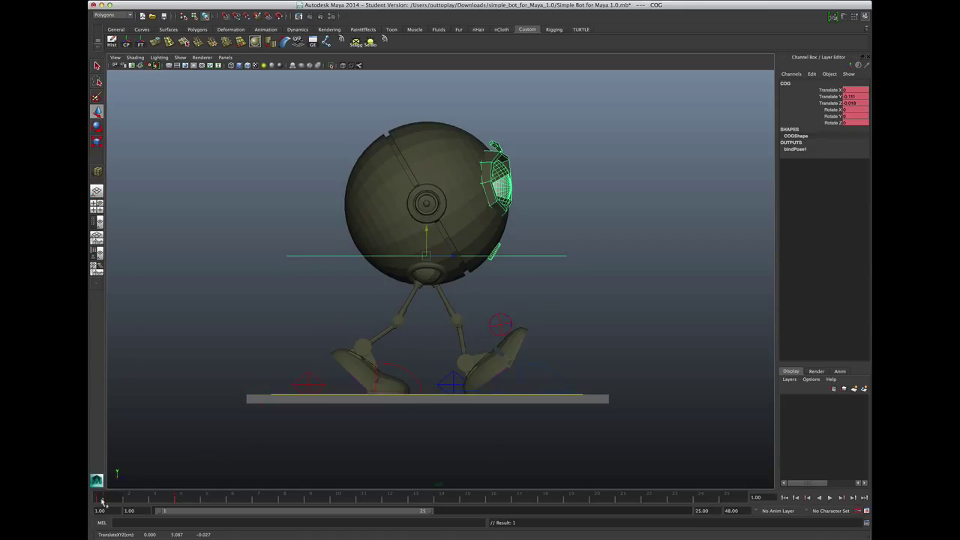
key(alt+period)
key(alt+period)
key(alt+period)
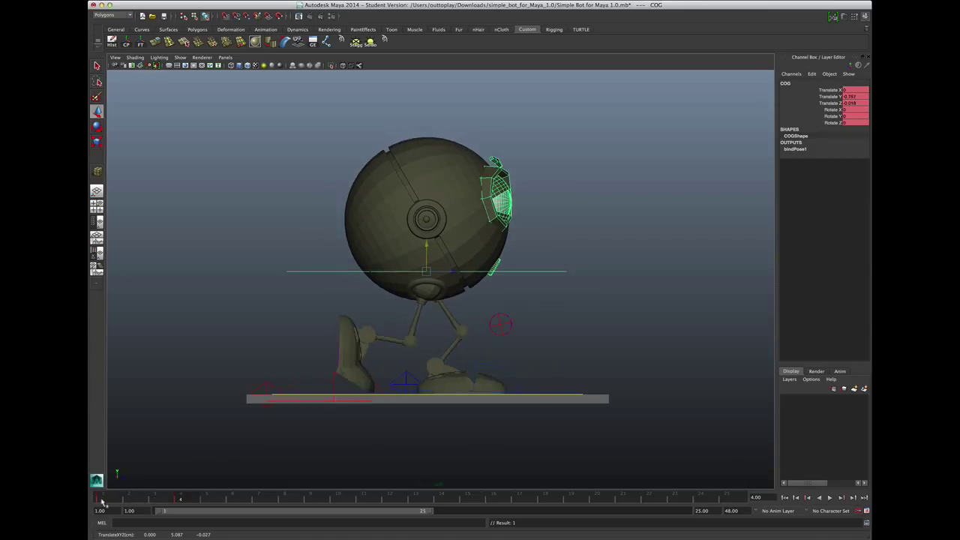
key(alt+v)
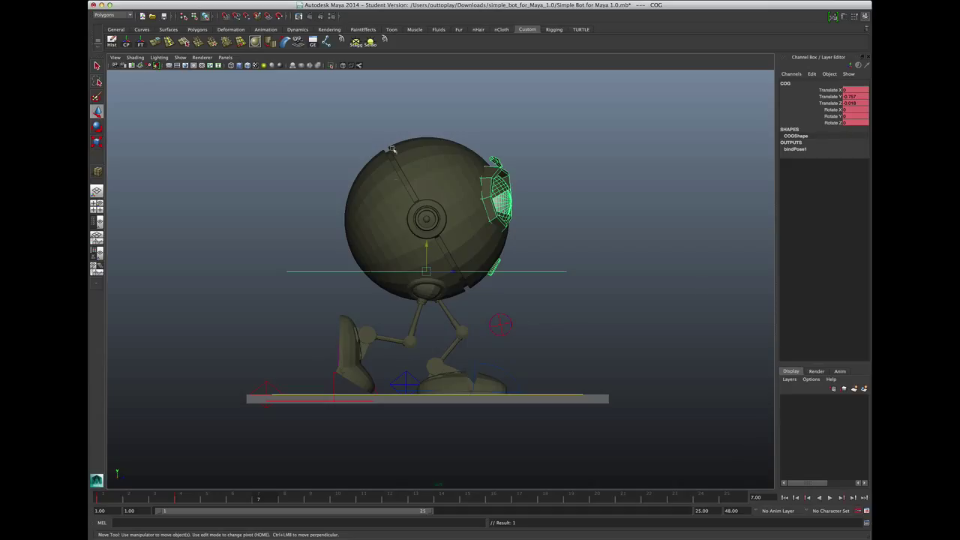
At frame 7, slide the planted L_FOOT back to about Translate Z -0.758 and key it.
click(505, 367)
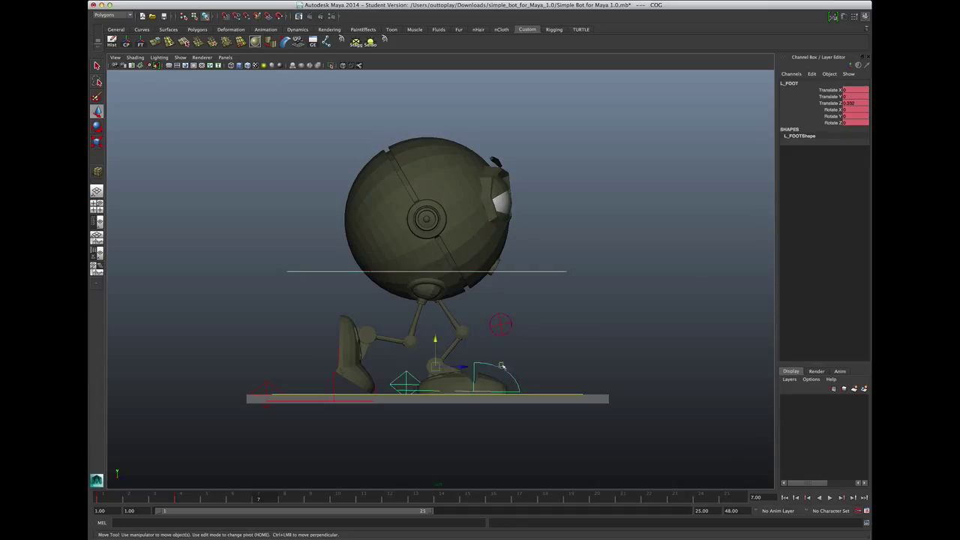
drag(460, 367, 435, 369)
key(s)
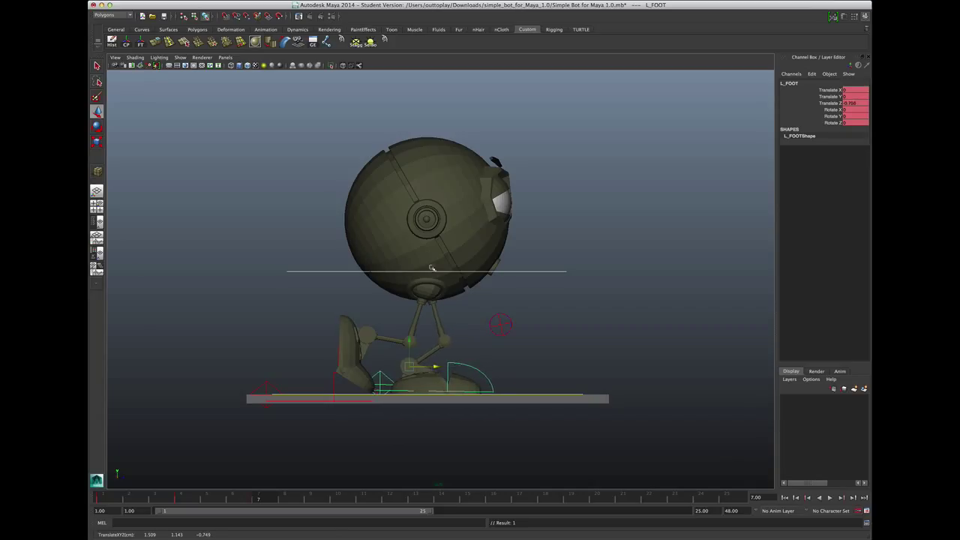
Raise the COG to about Translate Y 0.025 for the frame 7 passing pose and key it.
click(527, 274)
drag(428, 252, 427, 231)
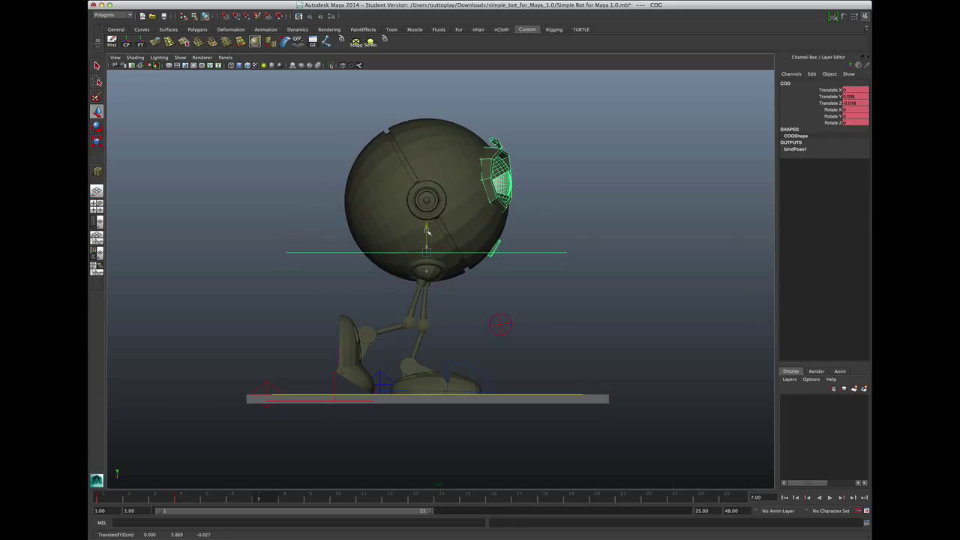
key(s)
Lift R_FOOT up and forward to about Translate Y 1.02 and Z -2.9, and curl its toes with Toe Roll about 74.
click(333, 388)
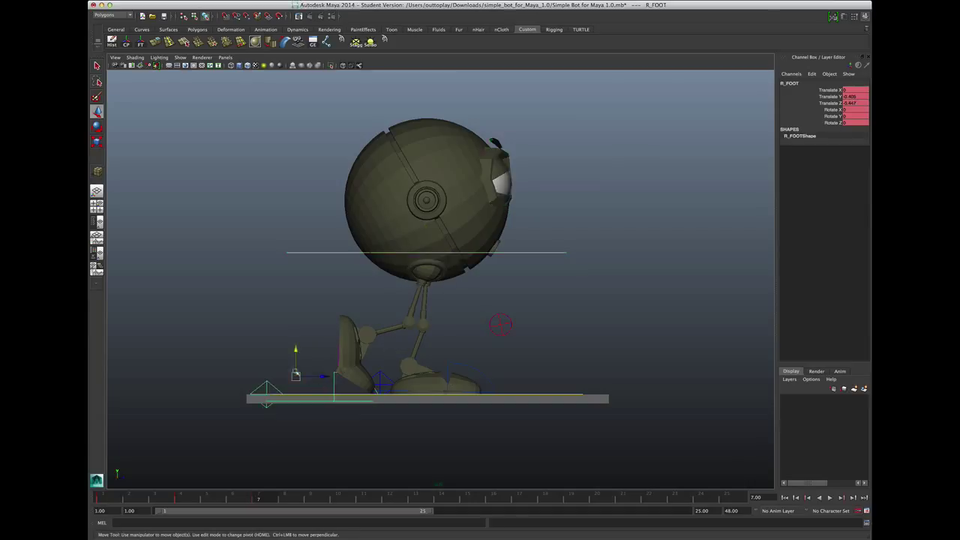
drag(296, 377, 356, 343)
click(319, 363)
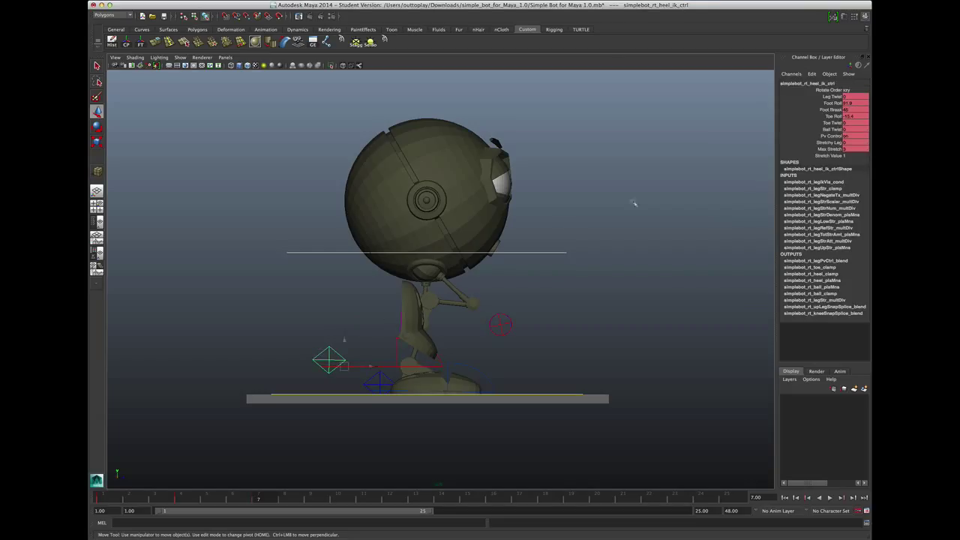
click(825, 116)
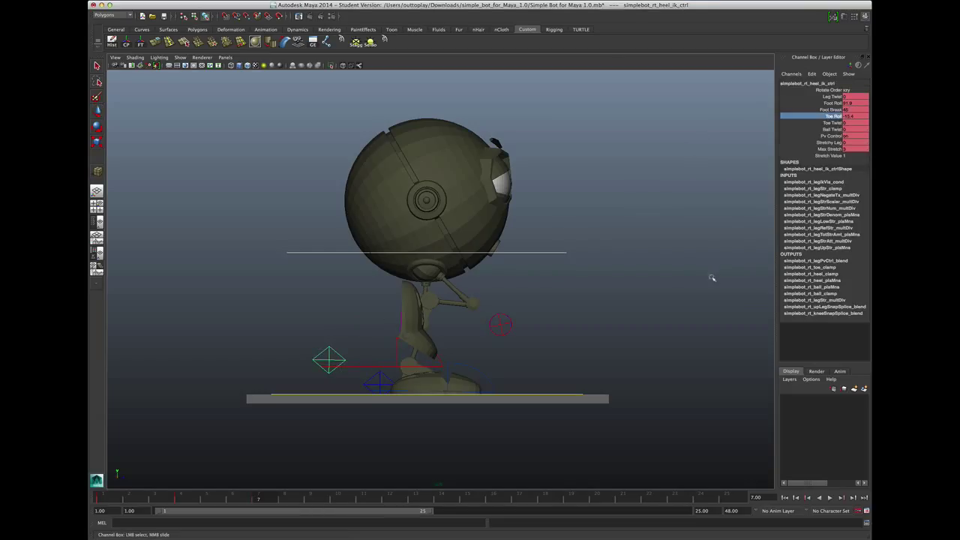
middle_drag(712, 279, 532, 301)
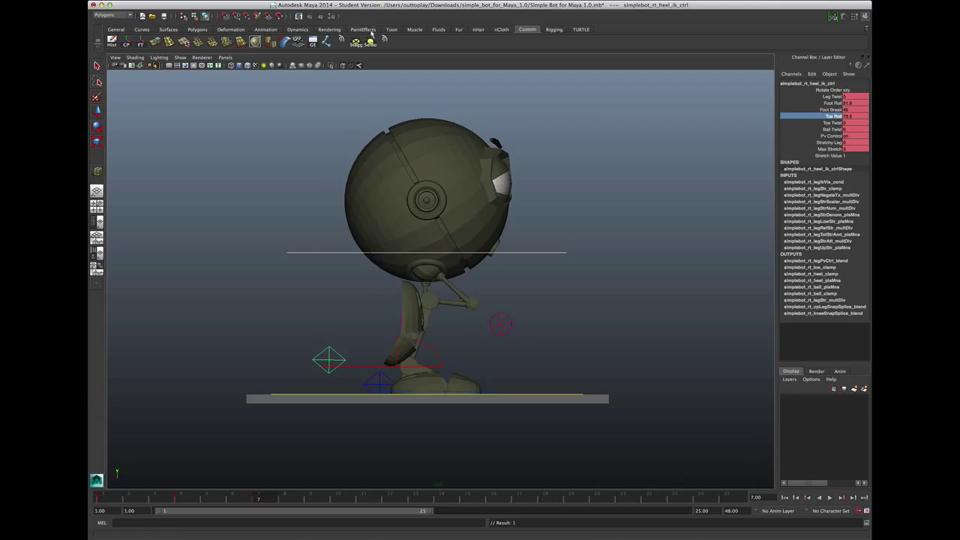
Select all rig controls and key them at frame 7, and play the walk through from frame 1.
click(384, 40)
key(w)
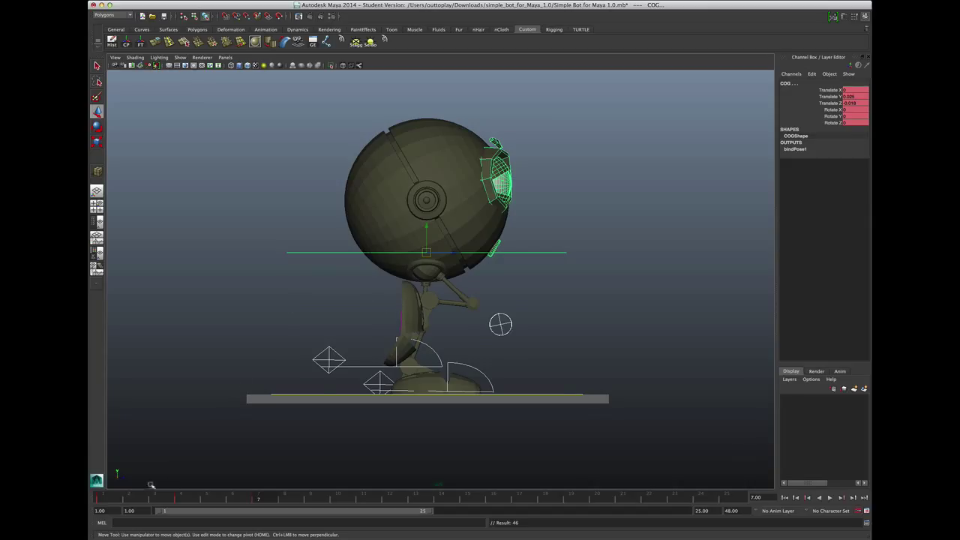
click(102, 497)
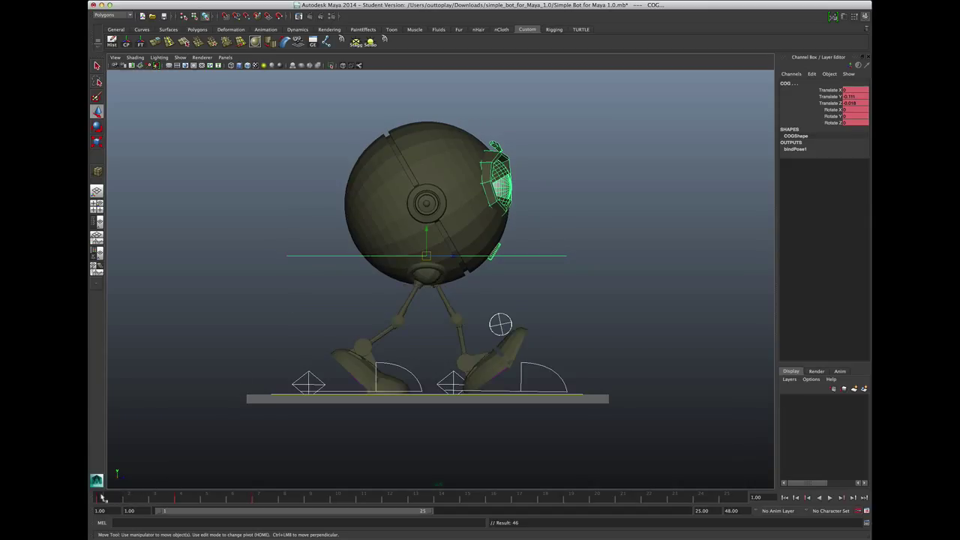
key(period)
key(period)
click(103, 497)
key(alt+v)
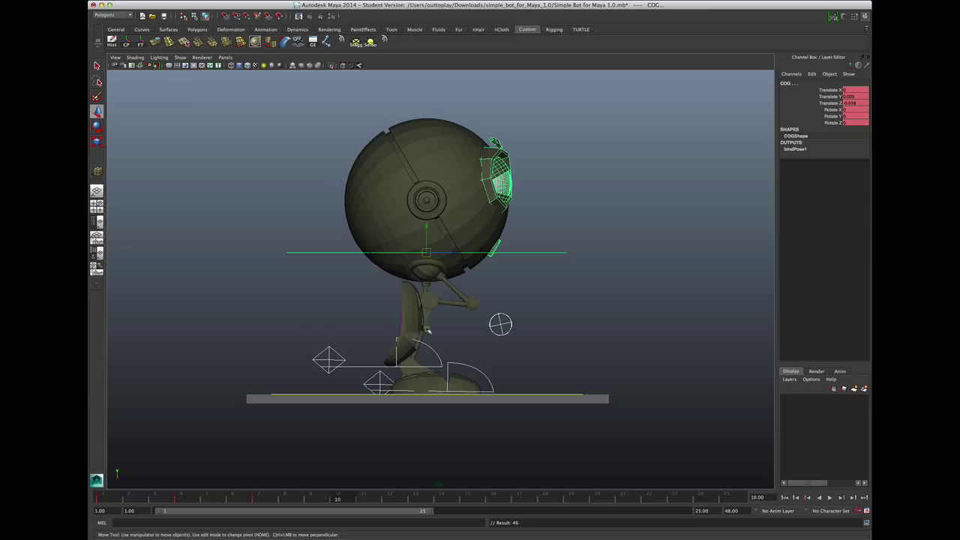
At frame 10, slide L_FOOT further back to about Translate Z -2.7 and key it.
click(470, 366)
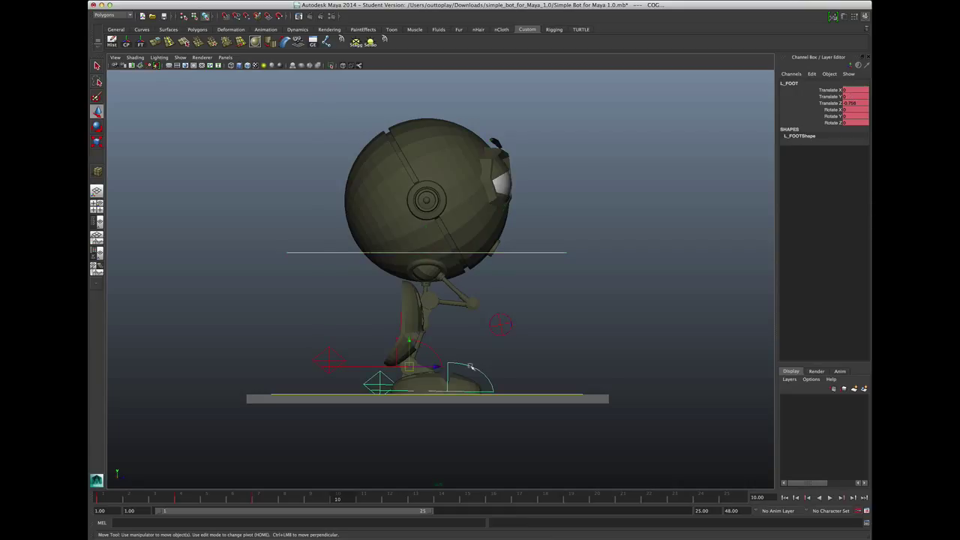
drag(428, 368, 380, 373)
key(s)
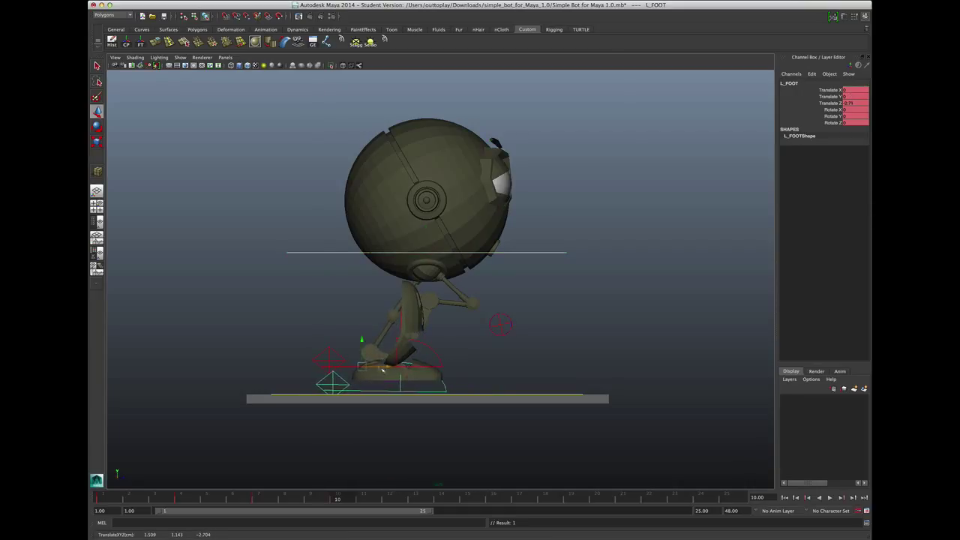
Swing R_FOOT forward to about Translate Z -0.348 at frame 10 and key it.
click(437, 353)
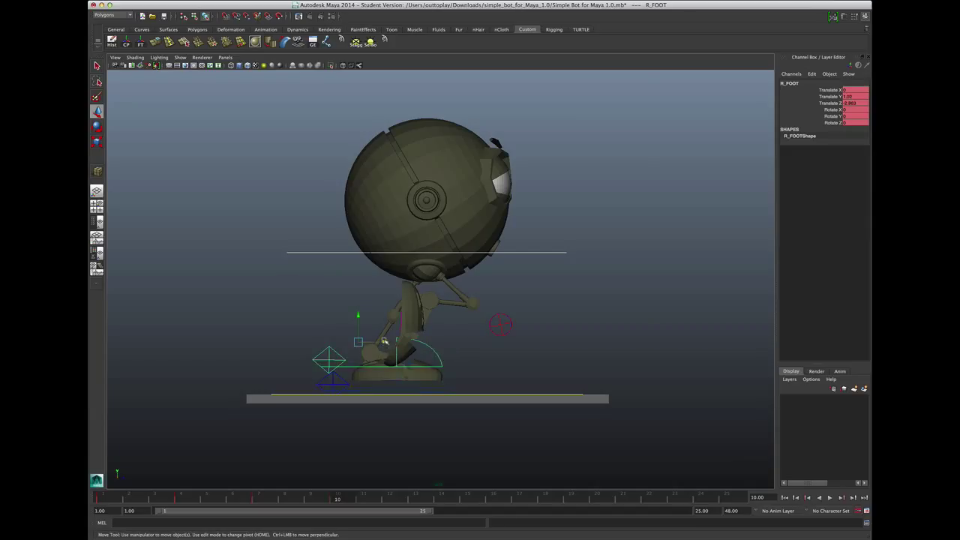
drag(384, 341, 446, 344)
key(s)
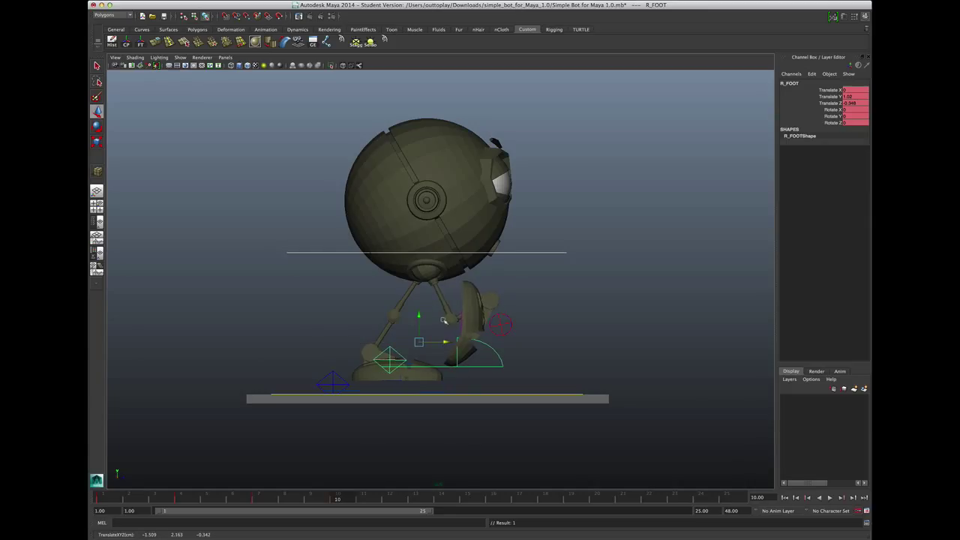
Reset the right heel control's Foot Roll and Toe Roll to 0 at frame 10.
click(392, 349)
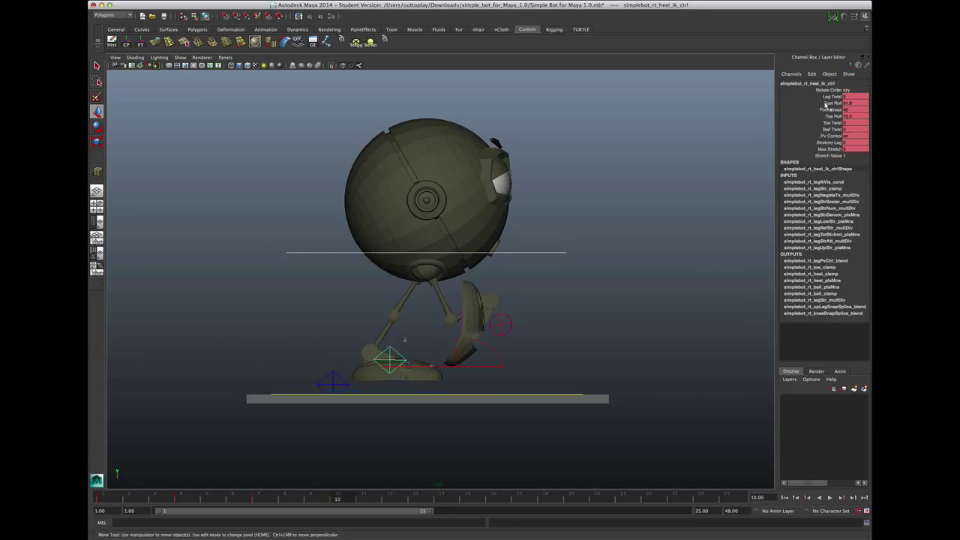
click(826, 104)
click(859, 103)
text(0)
key(Return)
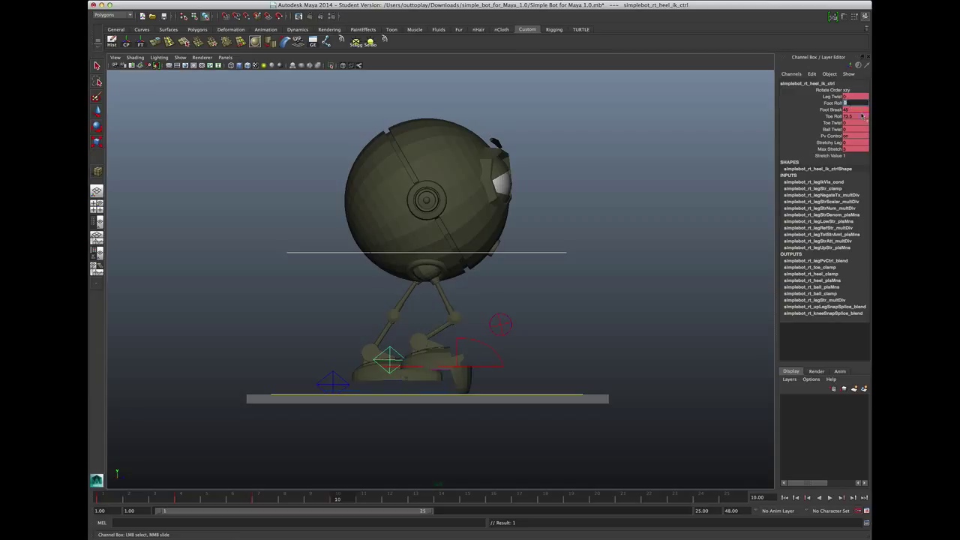
click(862, 116)
text(0)
key(Return)
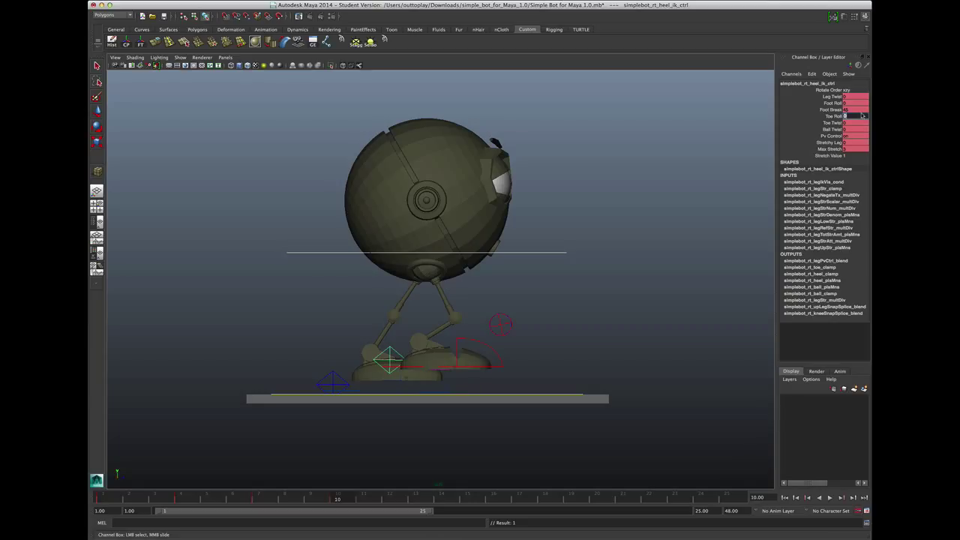
Bend the swinging right foot with the heel control, using Foot Roll about 51 and Toe Roll about 71.
click(832, 103)
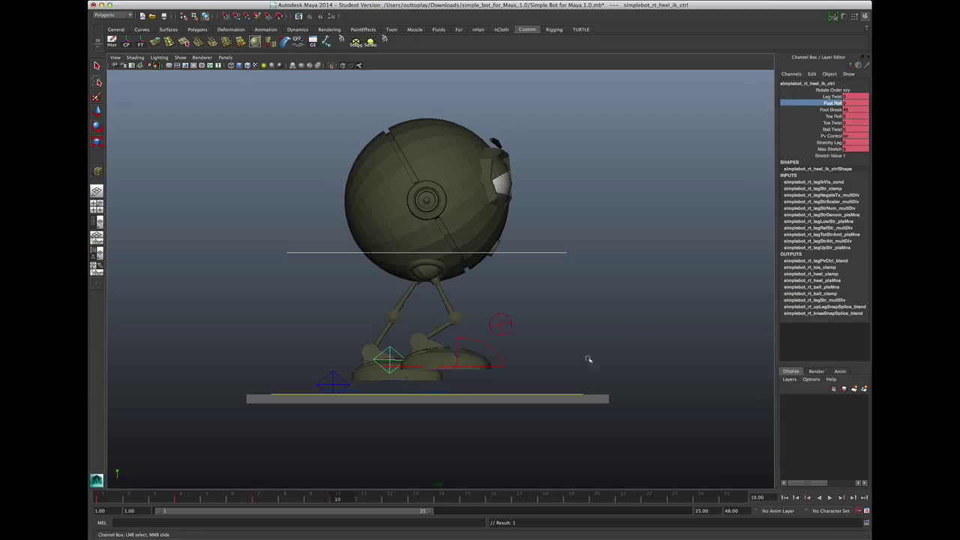
middle_drag(589, 360, 868, 330)
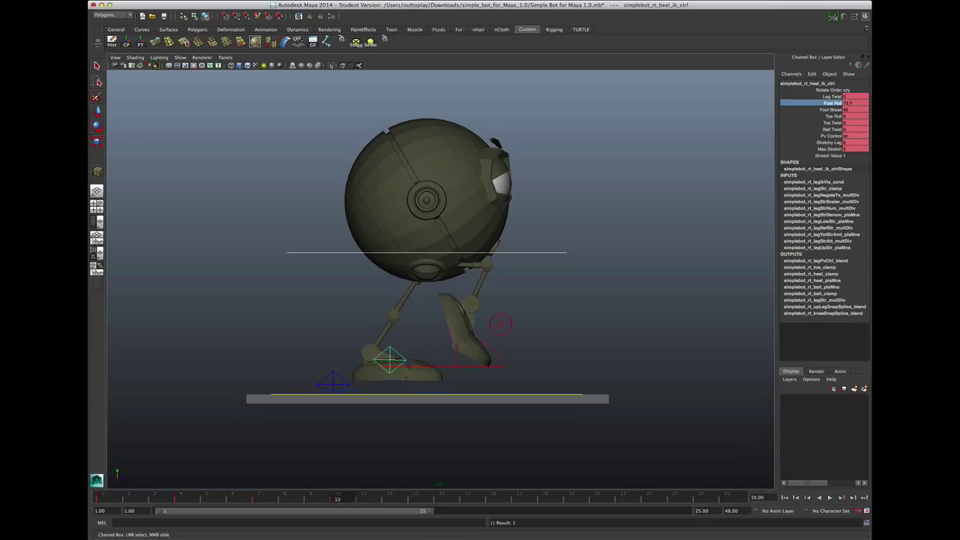
click(833, 116)
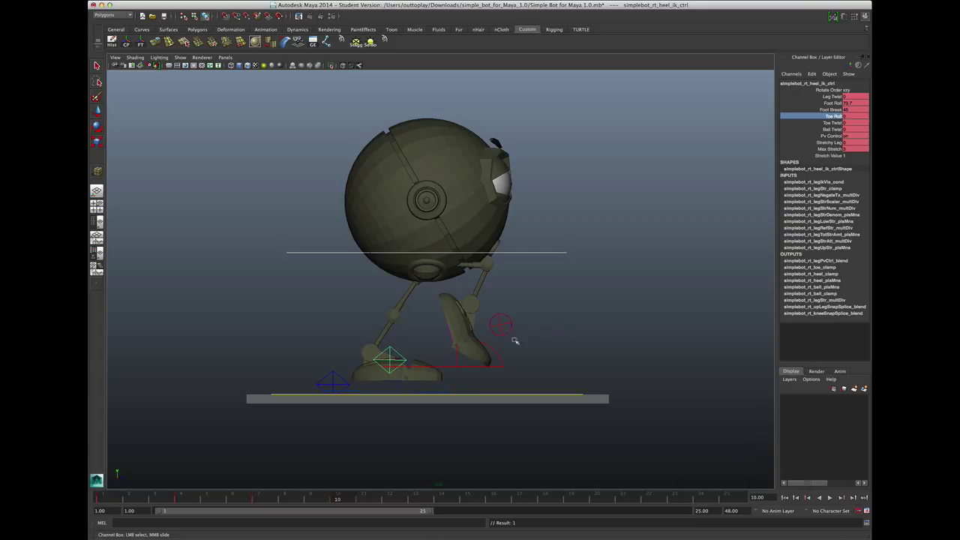
middle_drag(515, 337, 815, 338)
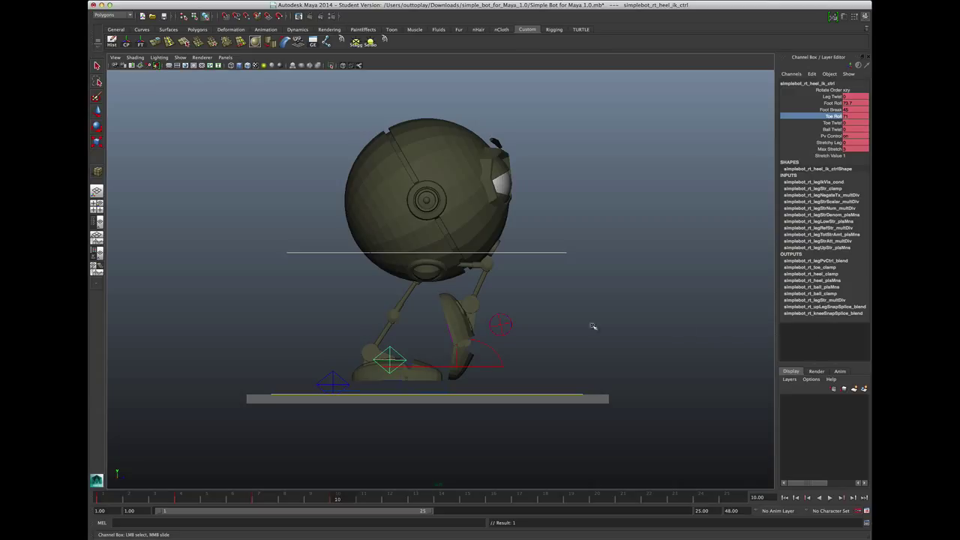
click(829, 102)
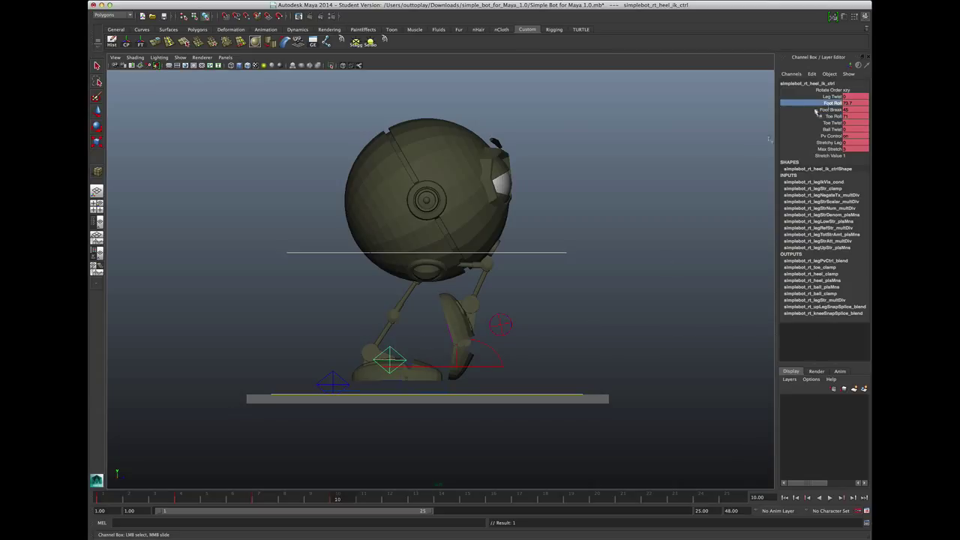
middle_drag(658, 252, 557, 261)
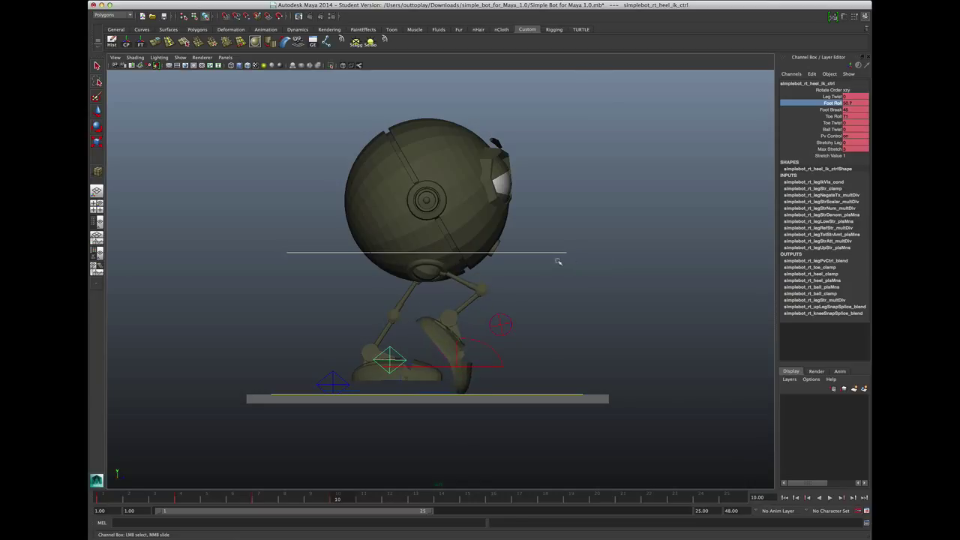
Move R_FOOT up and slightly forward to about Translate Y 1.49 and Translate Z 0.09.
click(484, 341)
key(w)
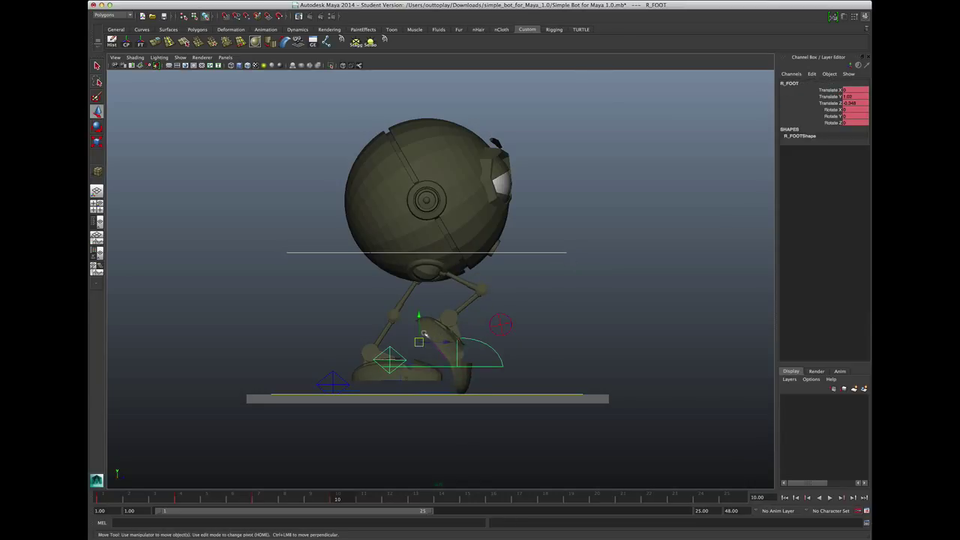
drag(419, 341, 429, 330)
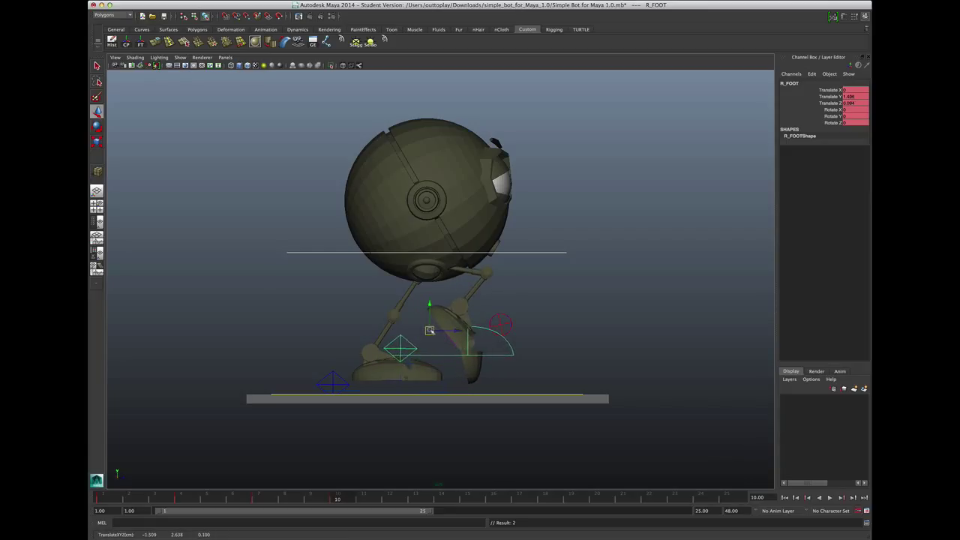
Raise the back foot's heel with the left heel control, using Foot Roll about 43.
click(332, 382)
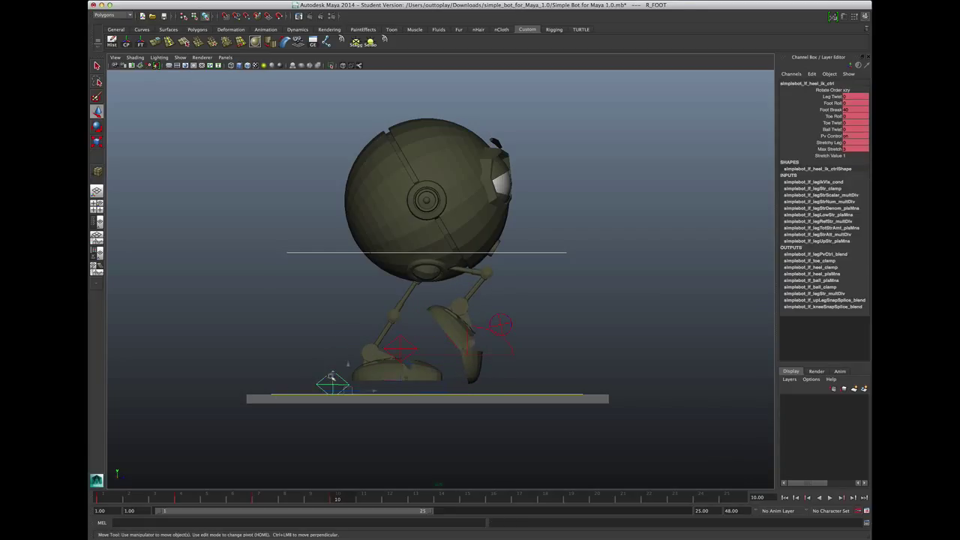
click(832, 103)
middle_drag(583, 322, 760, 318)
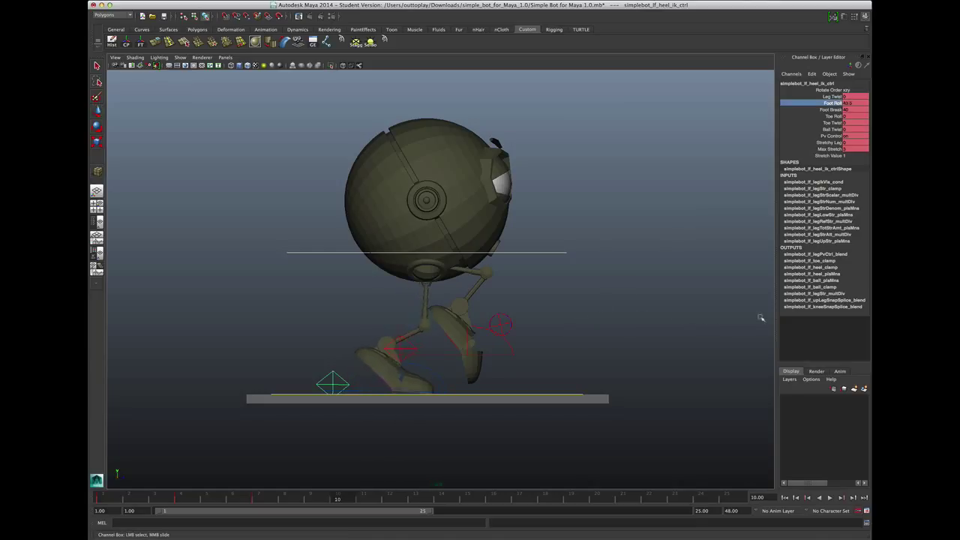
Raise the COG to about Translate Y 0.48 for the frame 10 high pose.
click(534, 251)
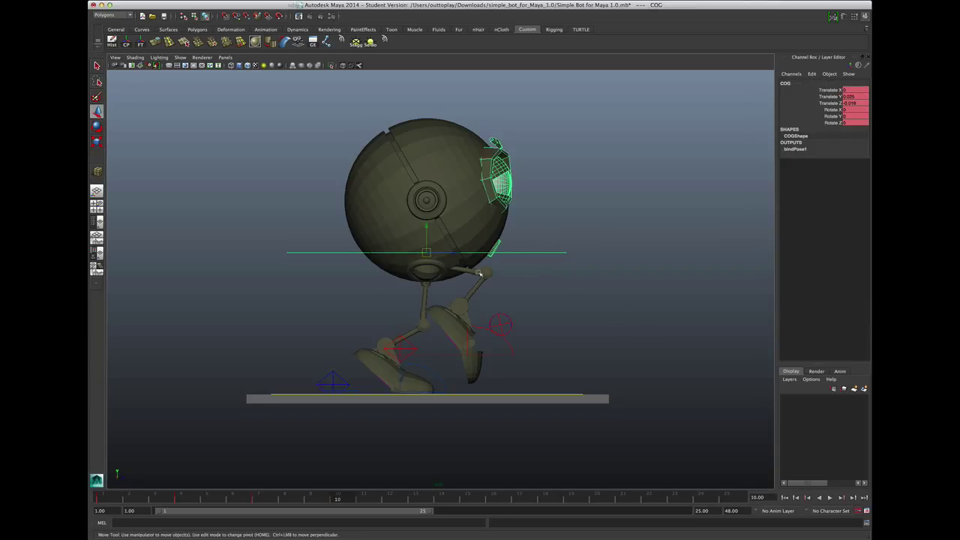
drag(429, 232, 425, 219)
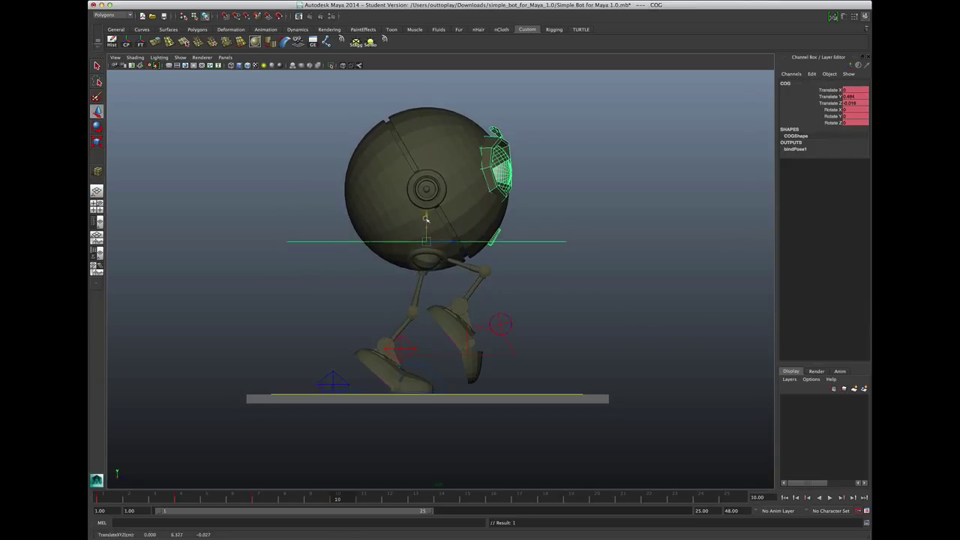
Move R_FOOT back and down to about Translate Y 1.29 and Translate Z -0.35, and key all controls on frame 10.
click(482, 327)
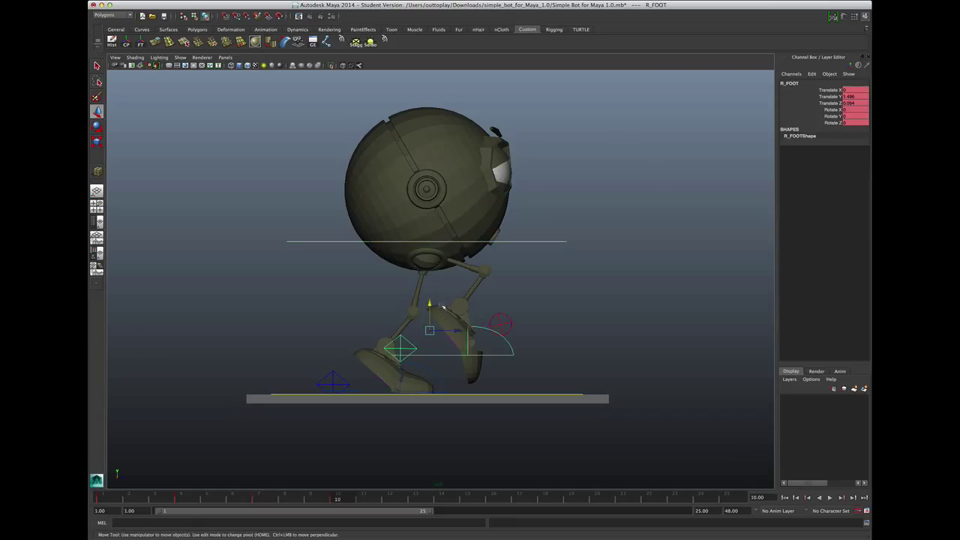
drag(456, 330, 445, 330)
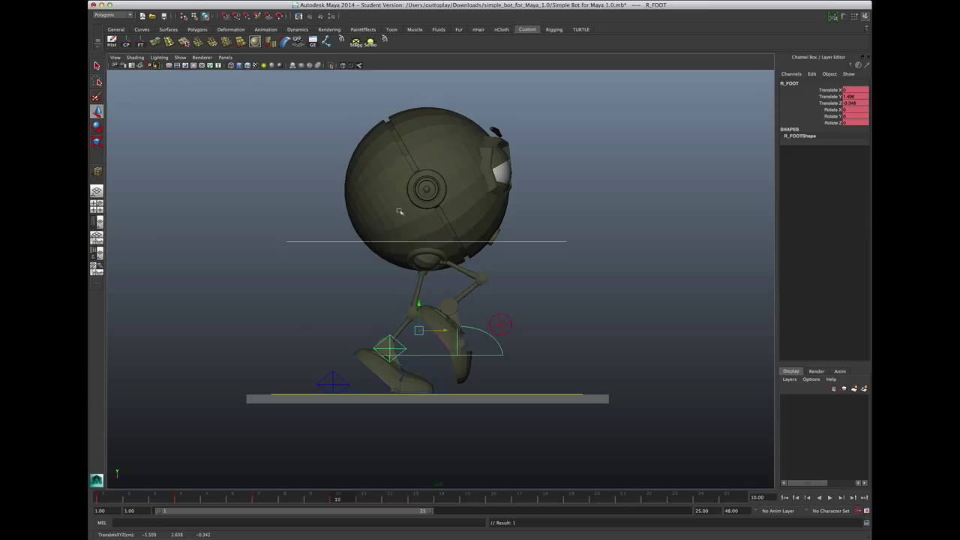
drag(419, 312, 419, 318)
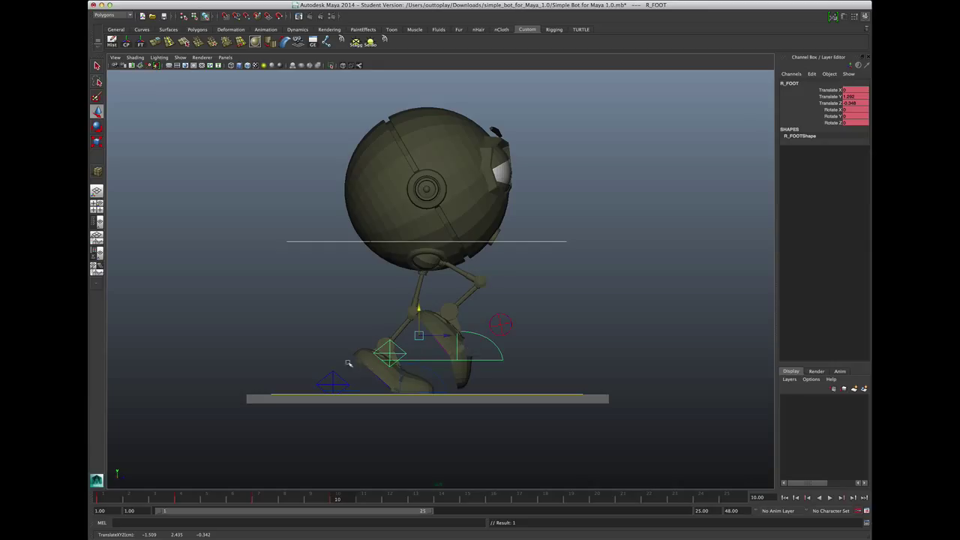
click(384, 39)
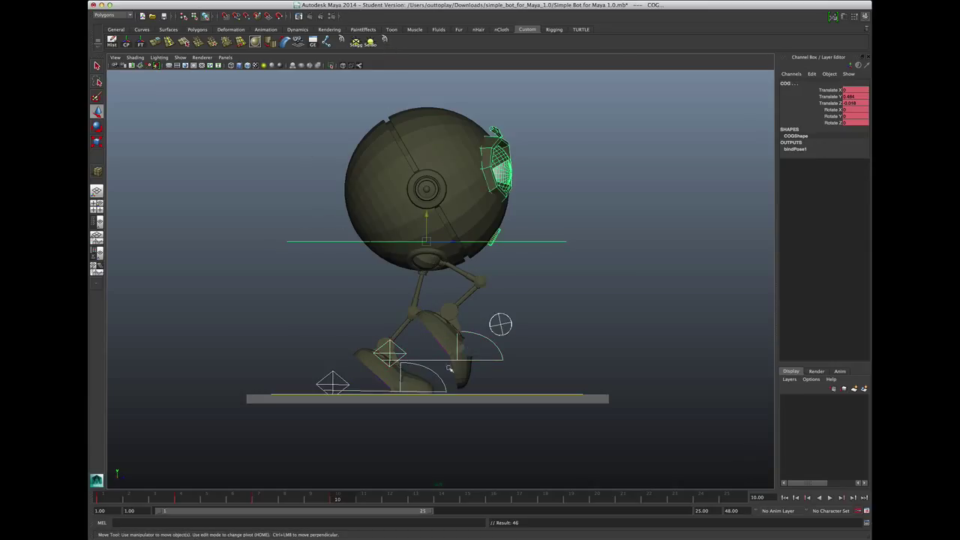
Step back and forth through the keyed poses on frames 1, 4, 7 and 10 to check the walk.
click(104, 497)
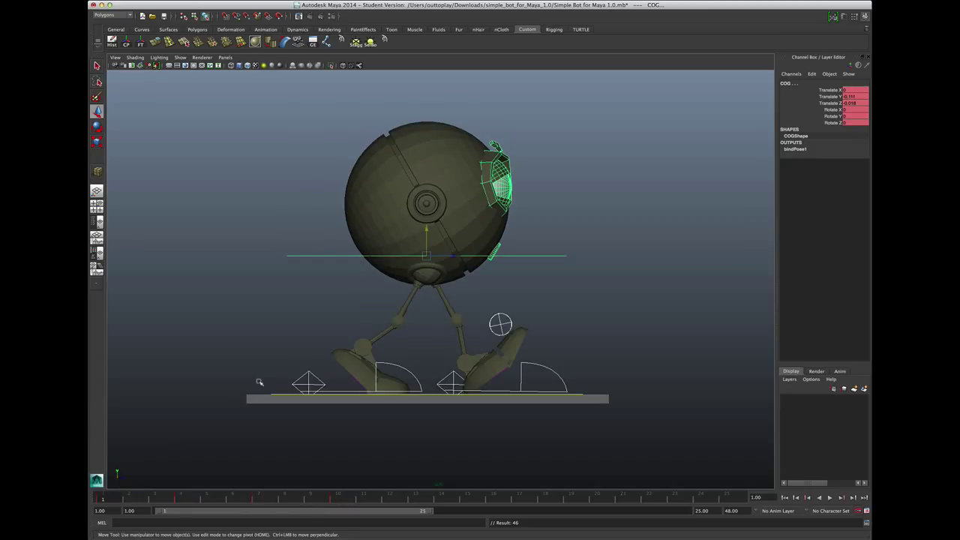
key(period)
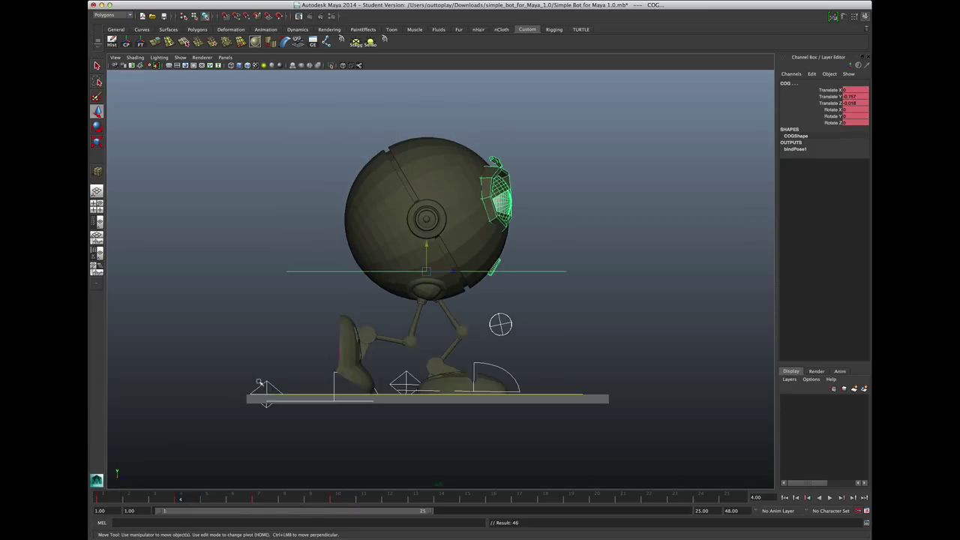
key(period)
key(period)
key(comma)
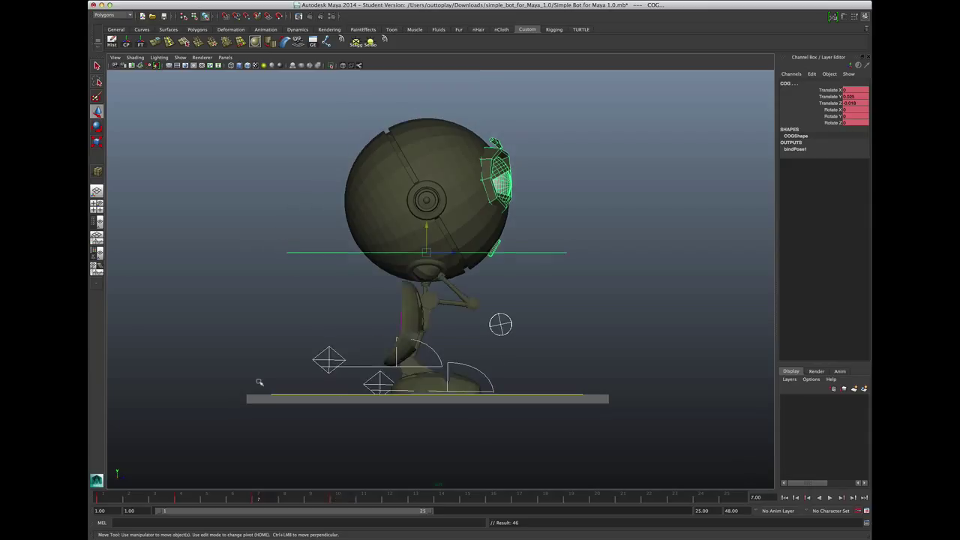
key(period)
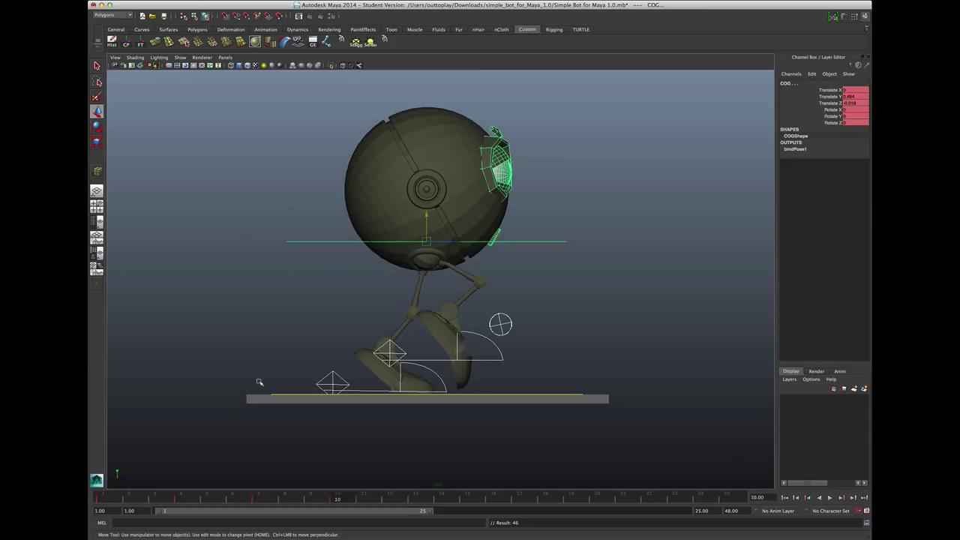
key(comma)
key(comma)
key(period)
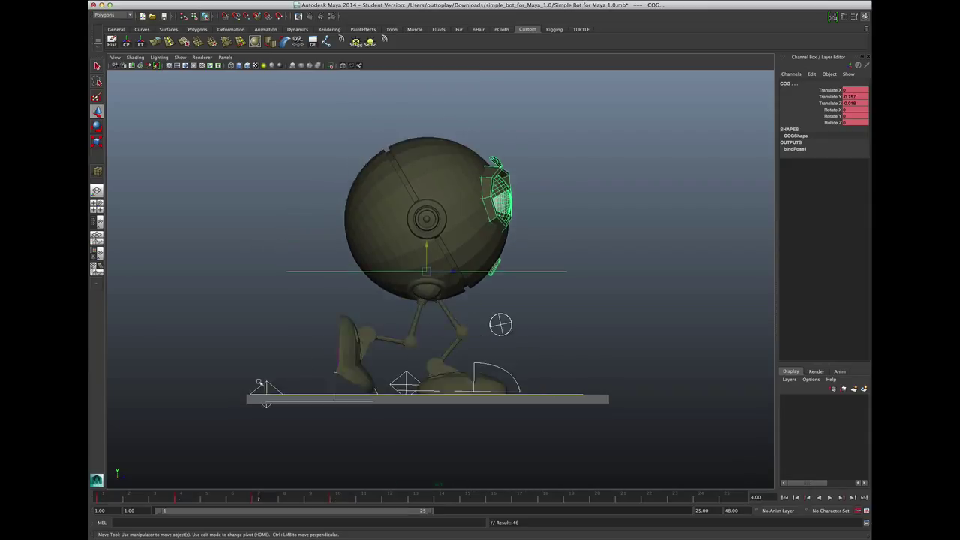
key(period)
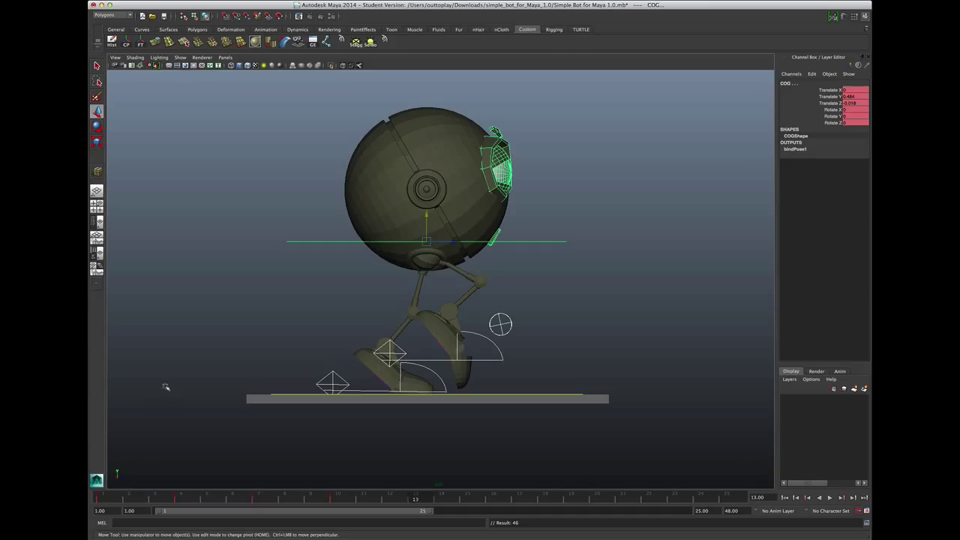
Check L_FOOT's Translate Z value in the frame 1 contact pose.
click(107, 499)
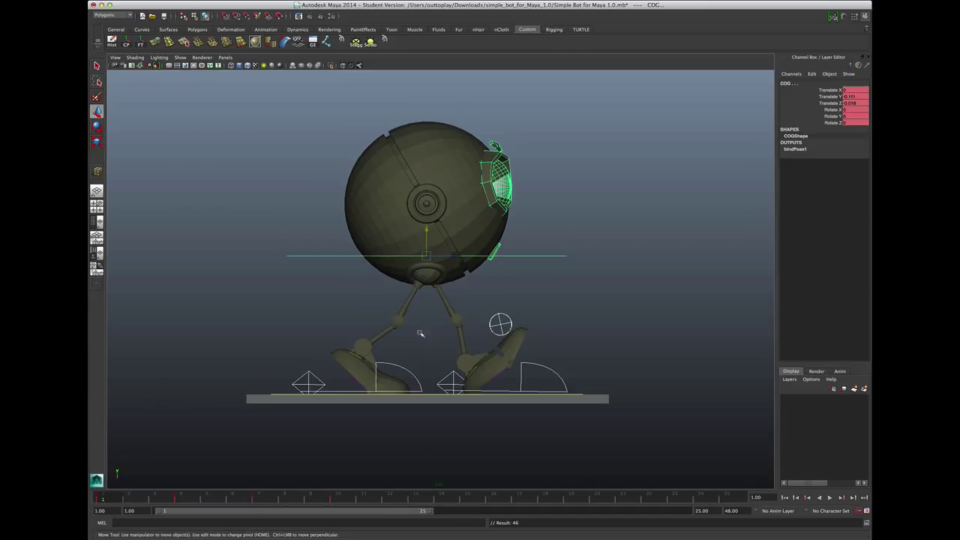
click(557, 356)
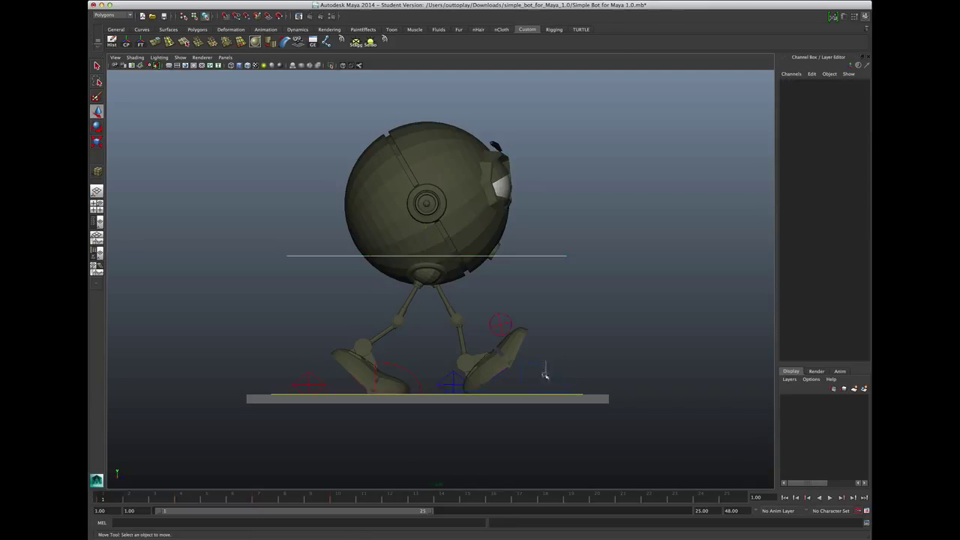
click(545, 375)
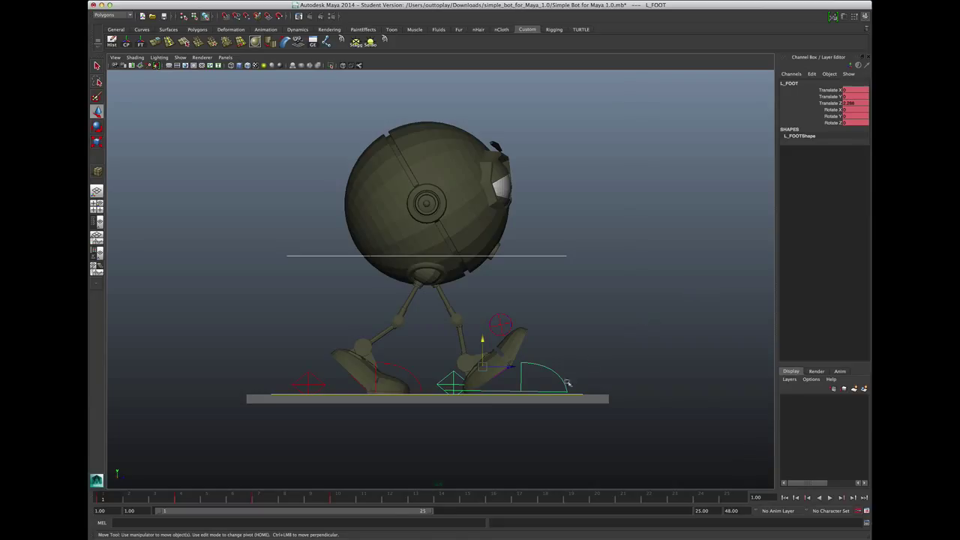
On frame 13, plant R_FOOT in front with Translate Y 0 and Translate Z 2.288.
click(416, 498)
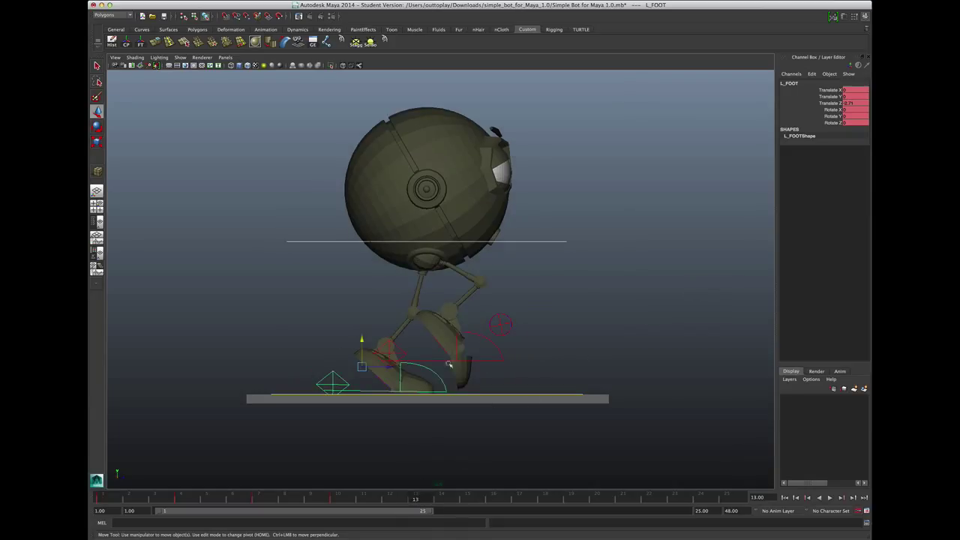
click(527, 378)
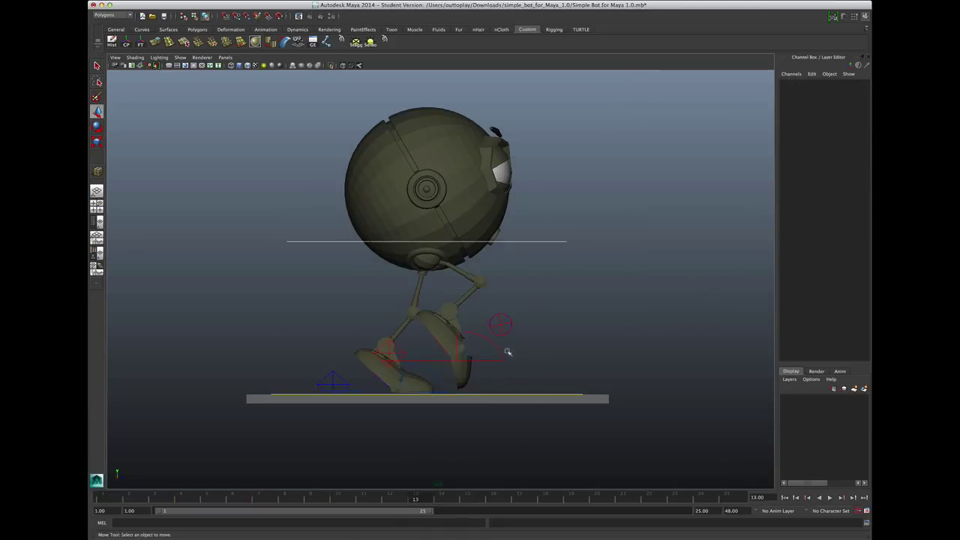
click(480, 337)
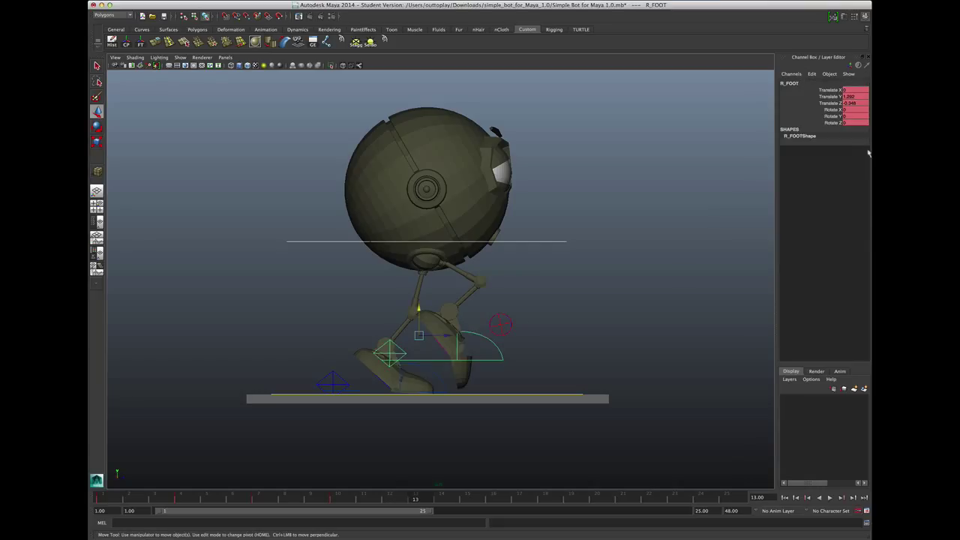
double_click(862, 97)
text(0)
key(Return)
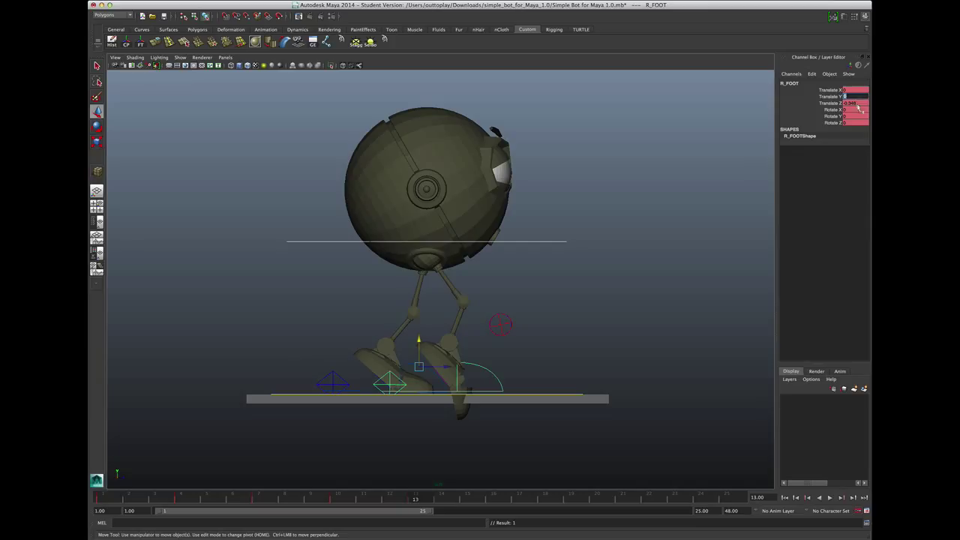
double_click(861, 103)
drag(437, 367, 466, 366)
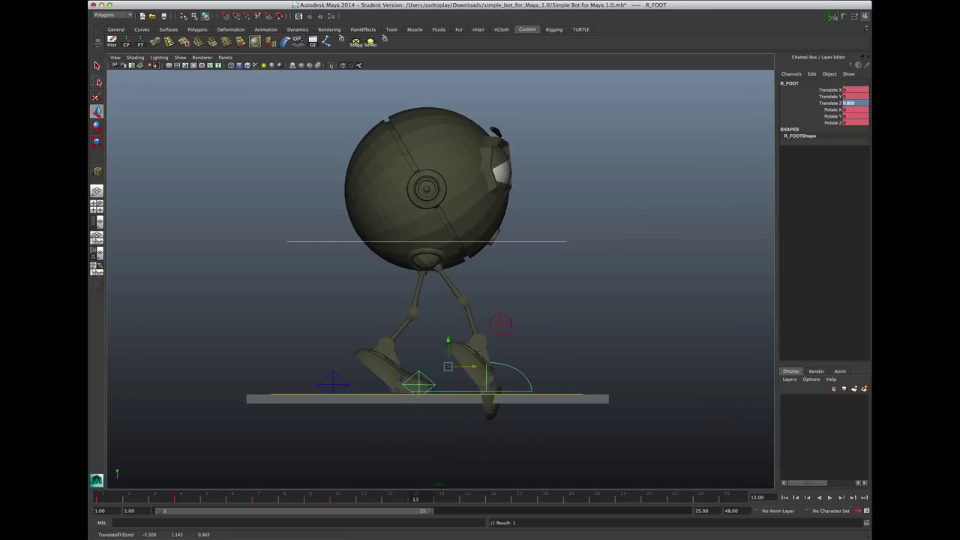
double_click(859, 105)
text(2.288)
key(Return)
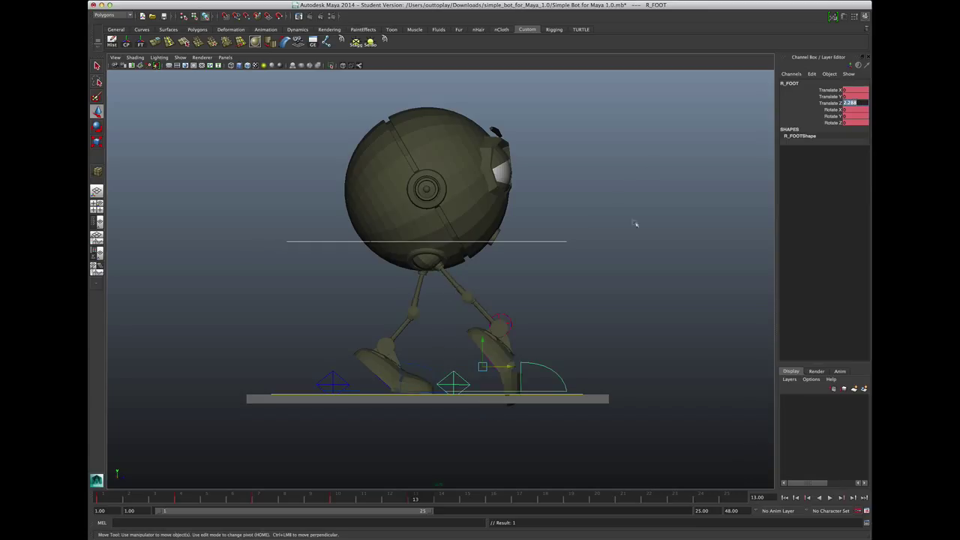
Flatten the right foot by setting the right heel control's Foot Roll and Toe Roll to 0.
click(454, 375)
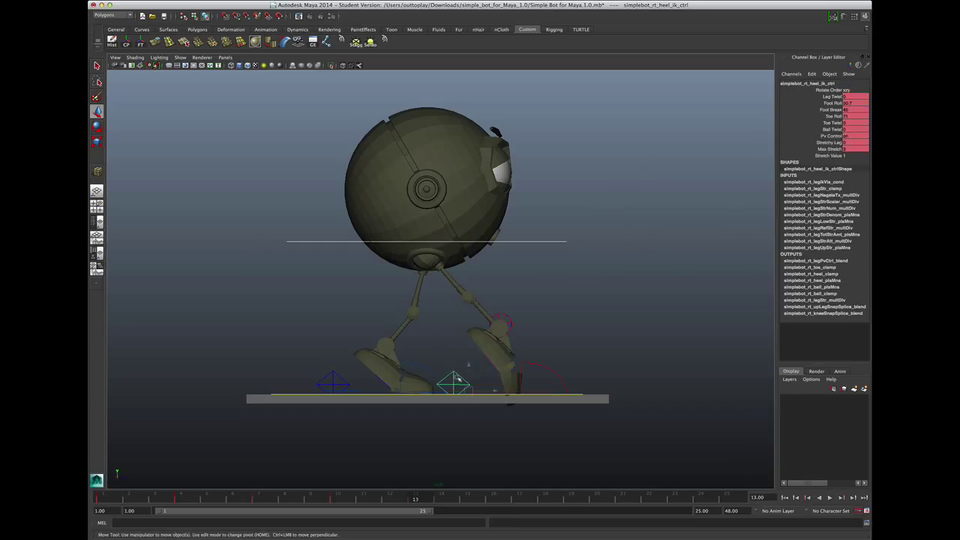
click(857, 102)
text(0)
key(Return)
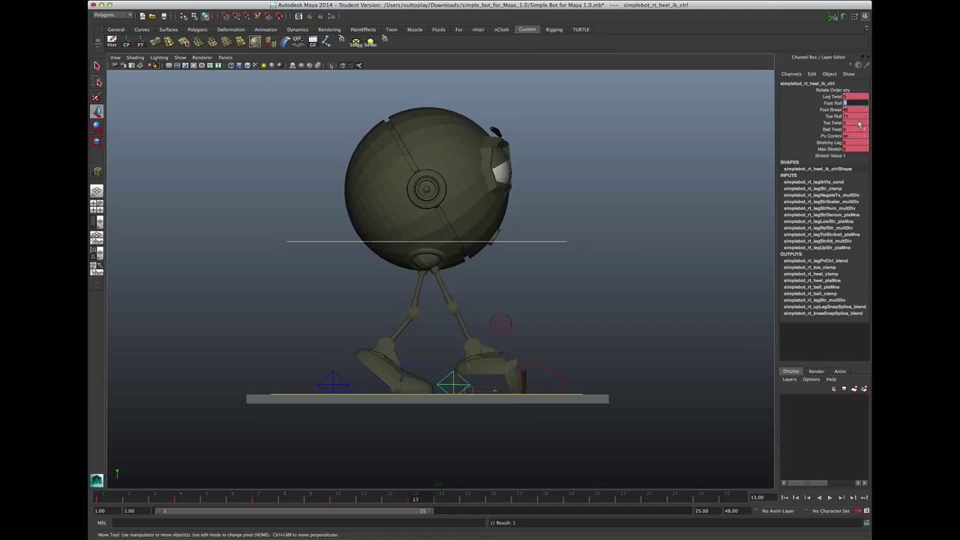
click(859, 117)
text(0)
key(Return)
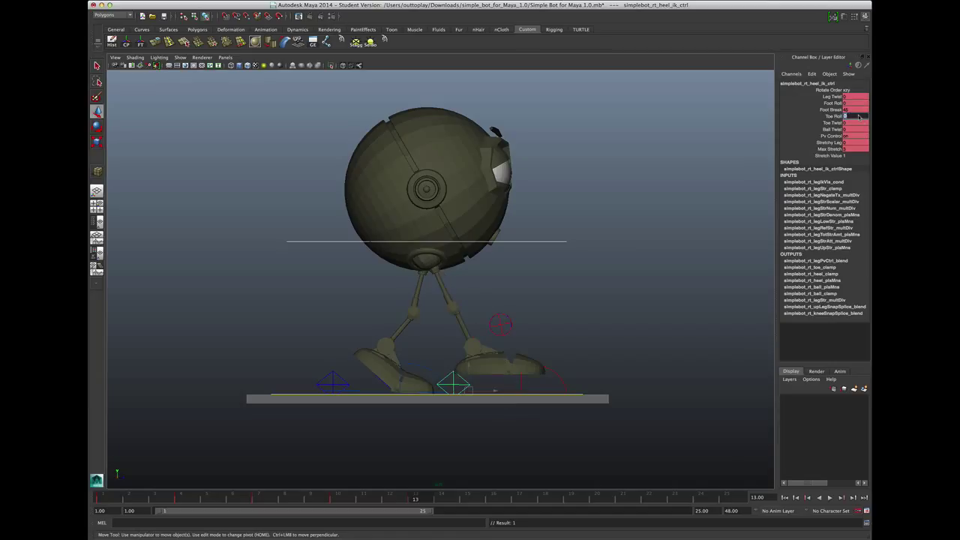
Lower the COG on frame 13 to about Translate Y -0.31.
click(457, 242)
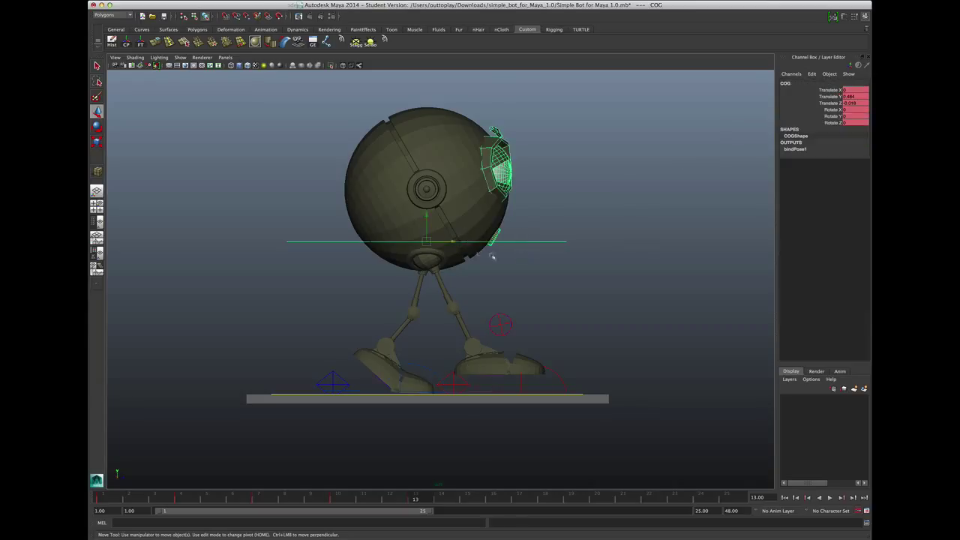
drag(428, 218, 427, 237)
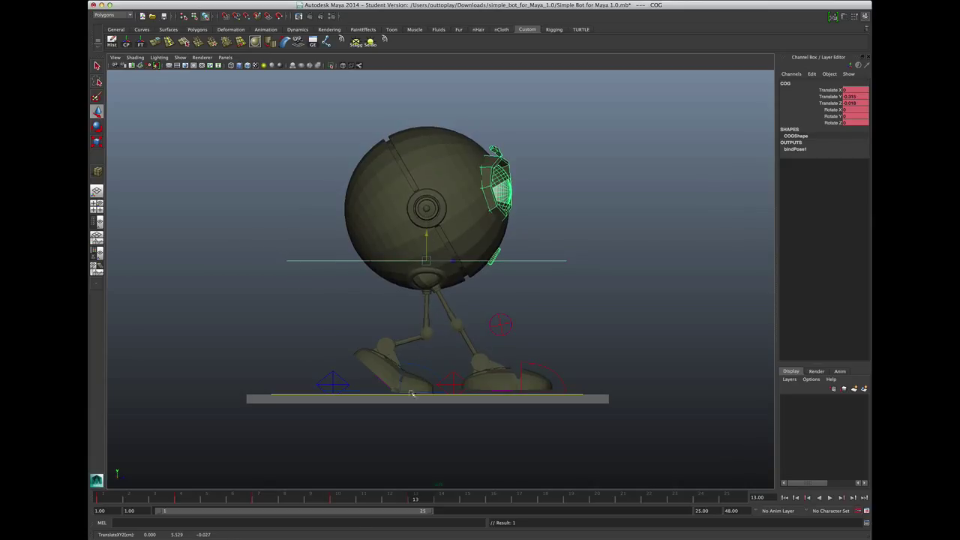
On frame 1, round R_FOOT's Translate Z to -3.7.
click(112, 501)
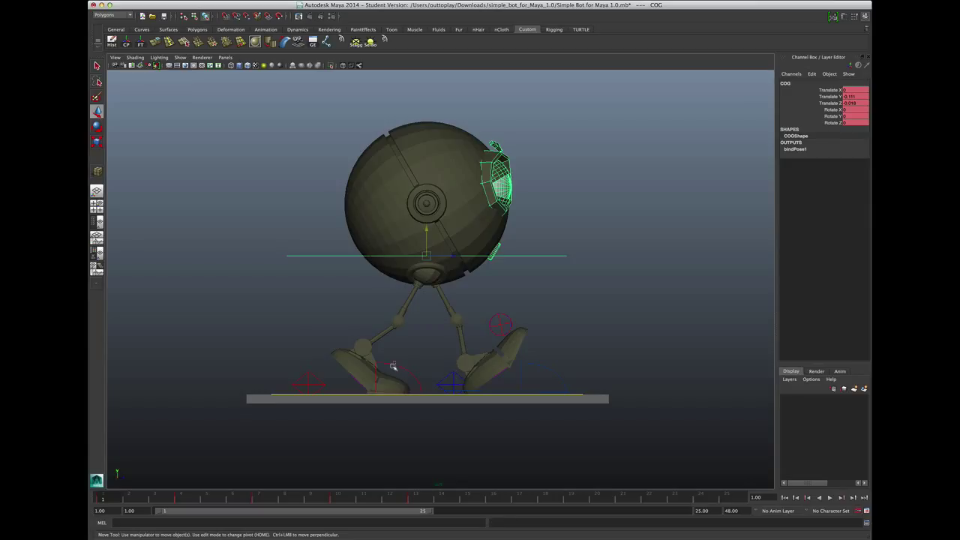
click(393, 366)
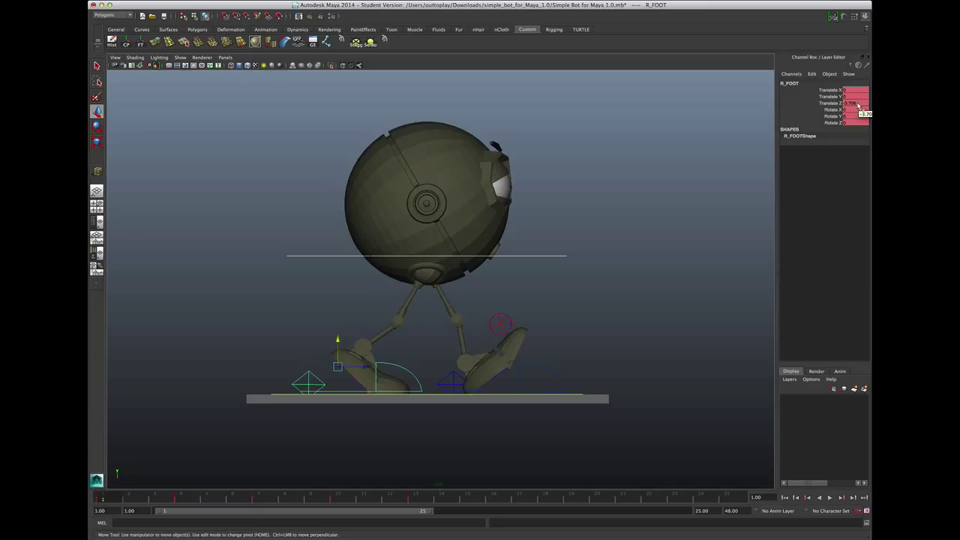
click(858, 105)
text(-3.708)
key(Return)
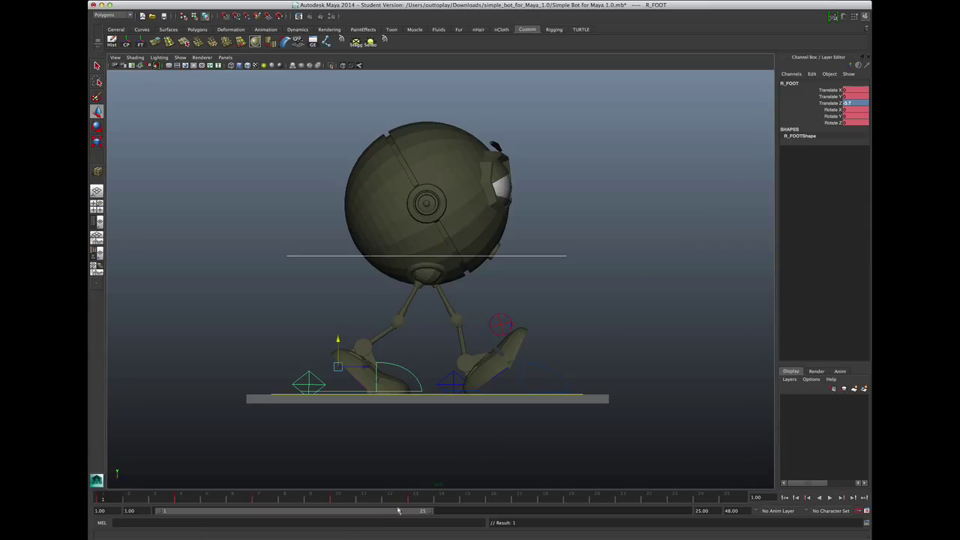
On frame 13, move L_FOOT to the matching back position with Translate Z -3.7.
click(417, 497)
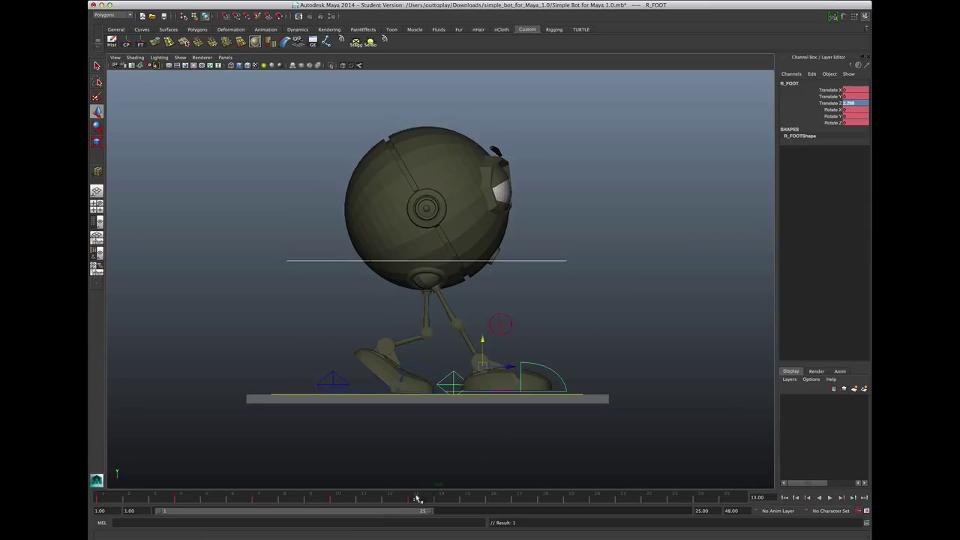
click(422, 367)
click(864, 103)
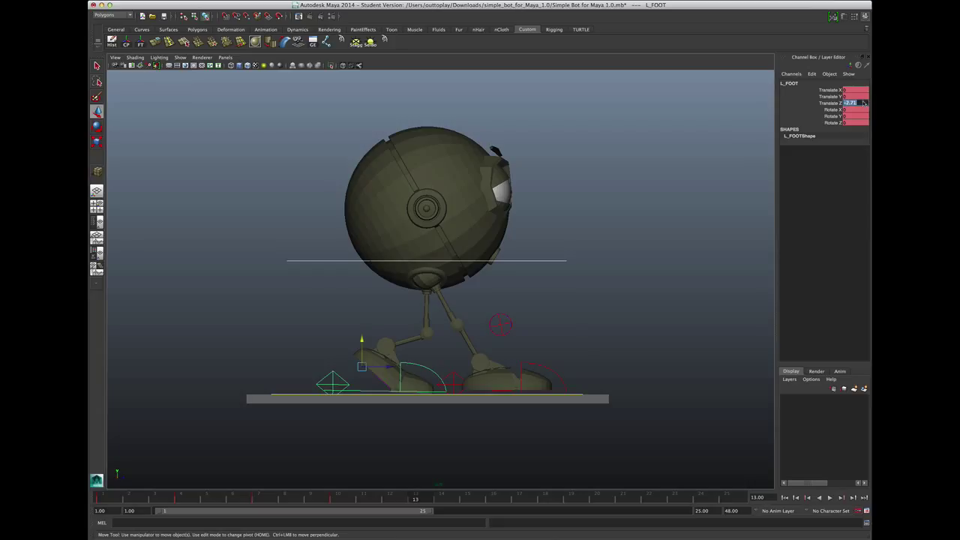
key(BackSpace)
key(Return)
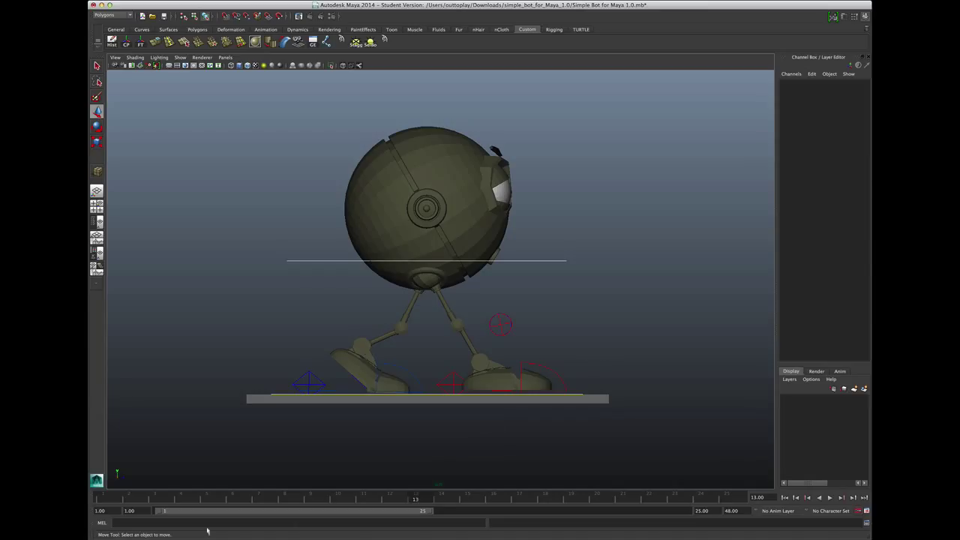
Compare the contact poses on frames 1 and 13, and set the left heel control's Foot Roll to 40 on frame 13.
click(106, 498)
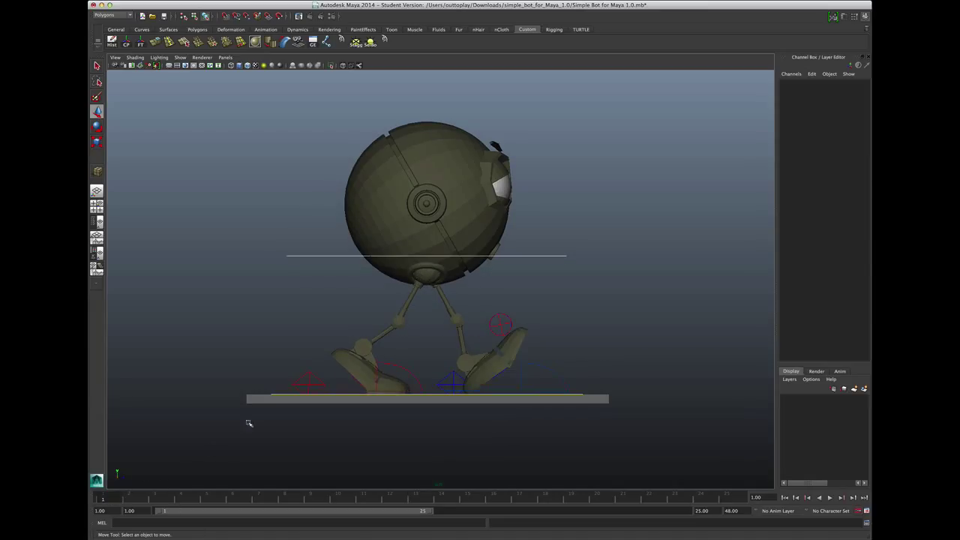
click(397, 368)
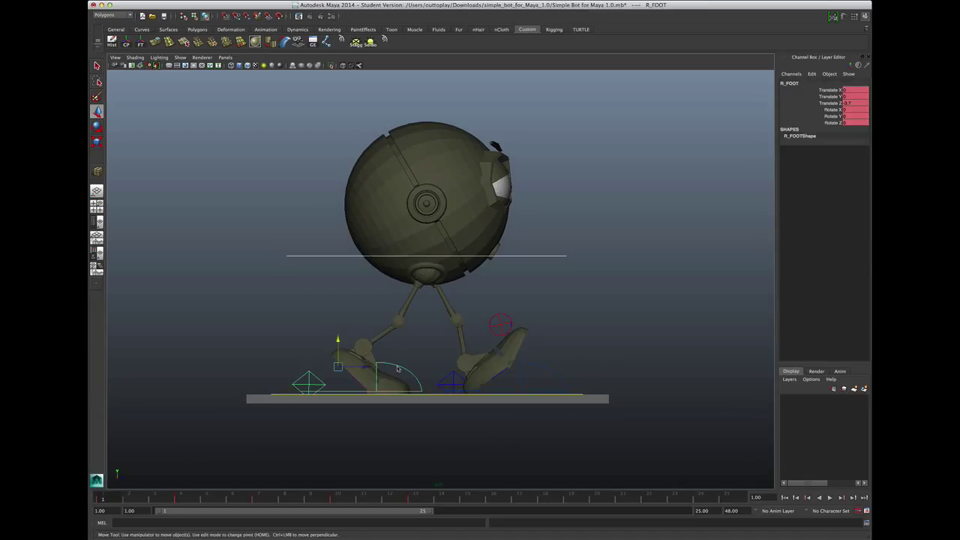
click(414, 497)
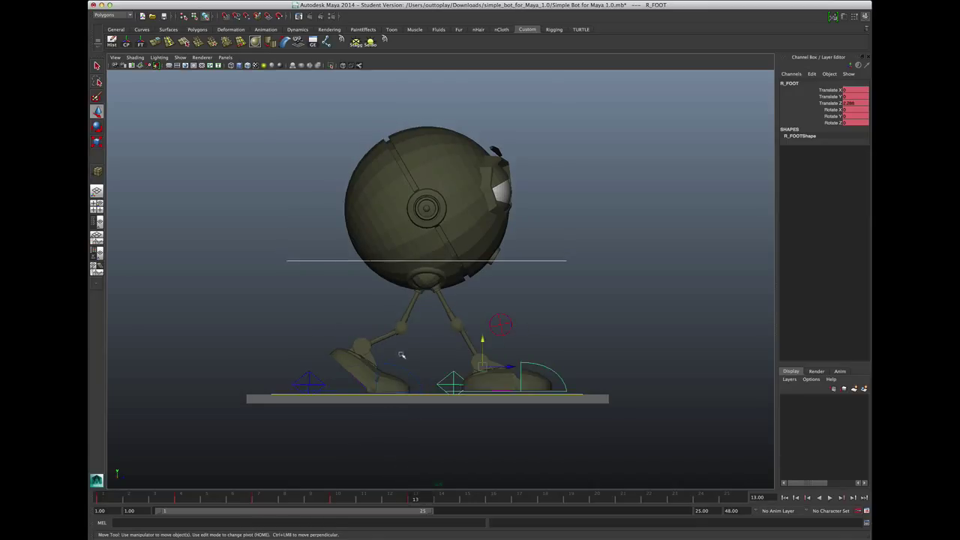
click(406, 371)
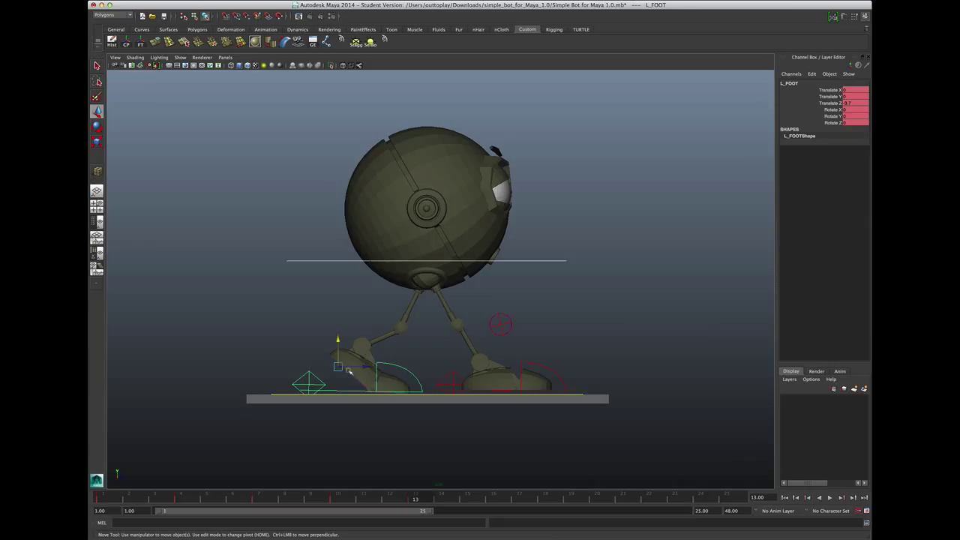
click(307, 374)
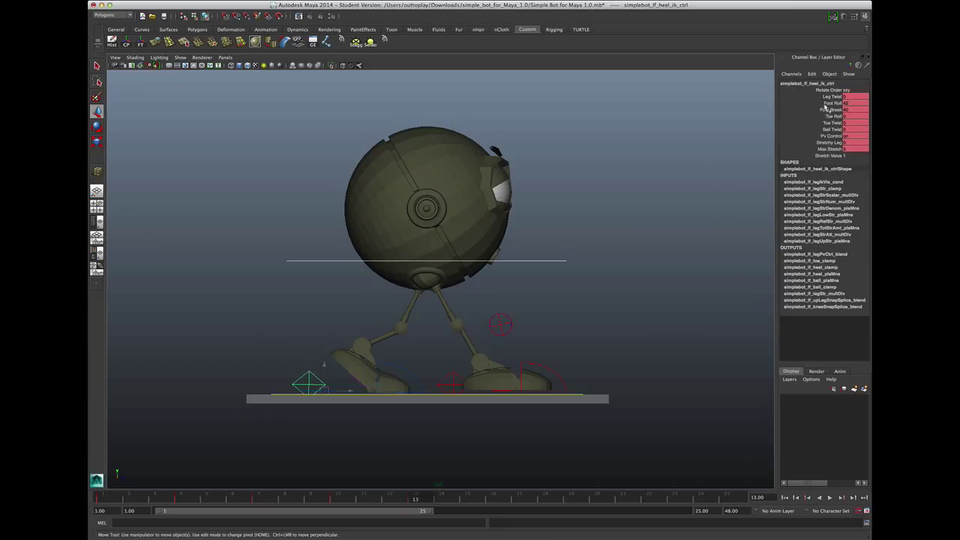
click(825, 104)
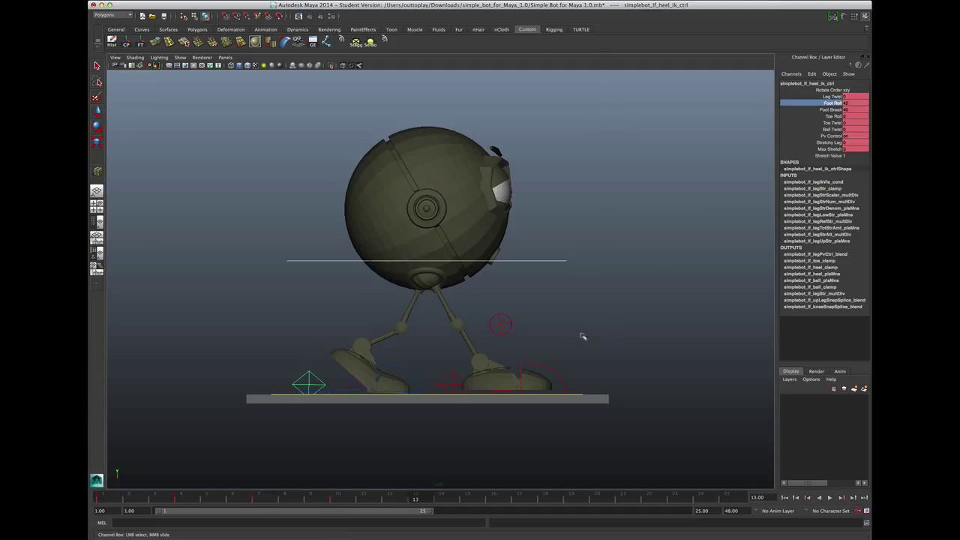
mouse_move(551, 334)
middle_down()
mouse_move(559, 334)
mouse_move(540, 340)
middle_up()
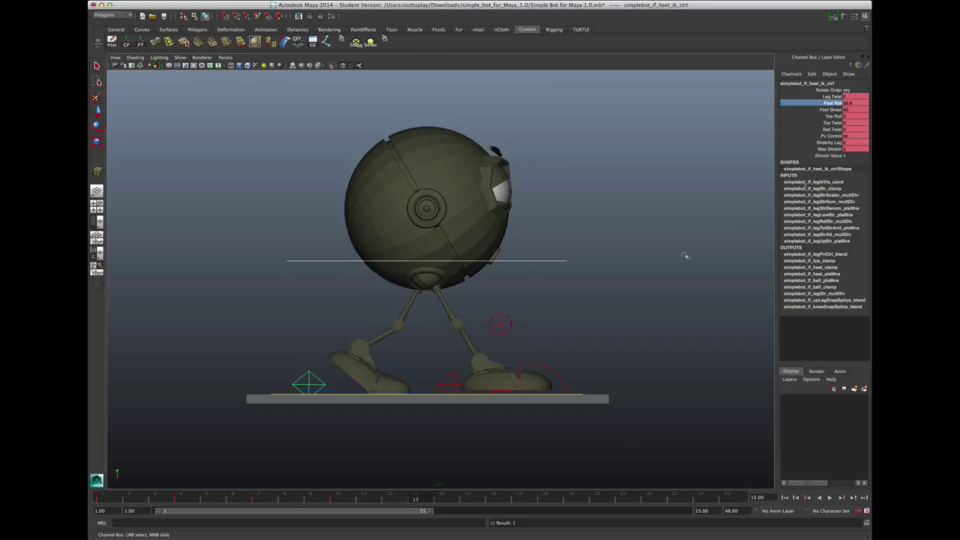
click(857, 102)
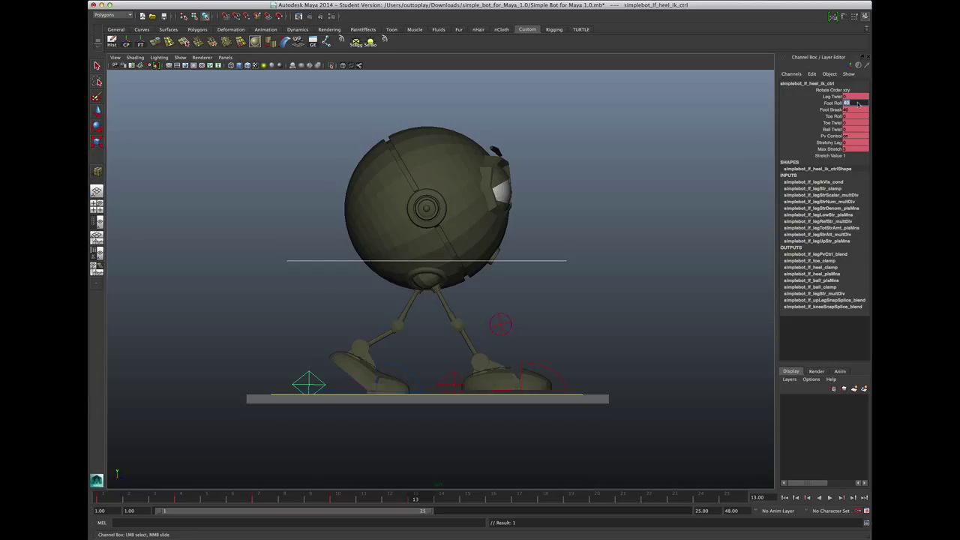
key(Return)
On frame 13, plant the right heel with Foot Roll about -35 and raise the toes with a negative Toe Roll.
click(451, 379)
key(w)
click(829, 103)
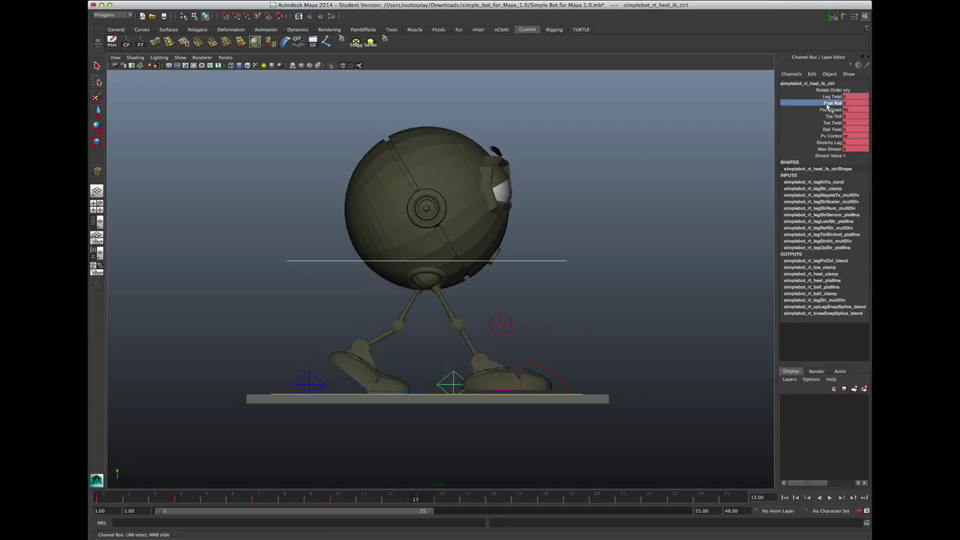
middle_drag(664, 353, 527, 353)
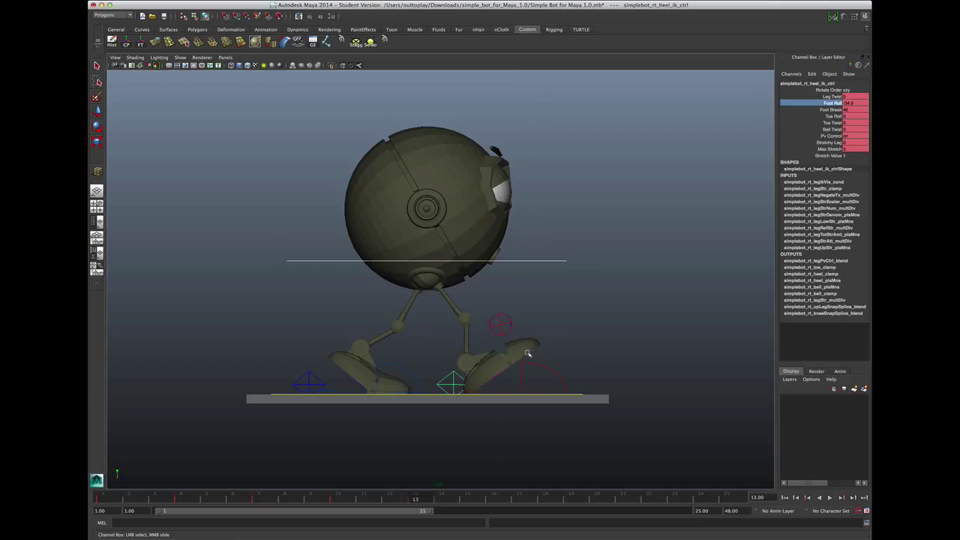
scroll(527, 353, down, 1)
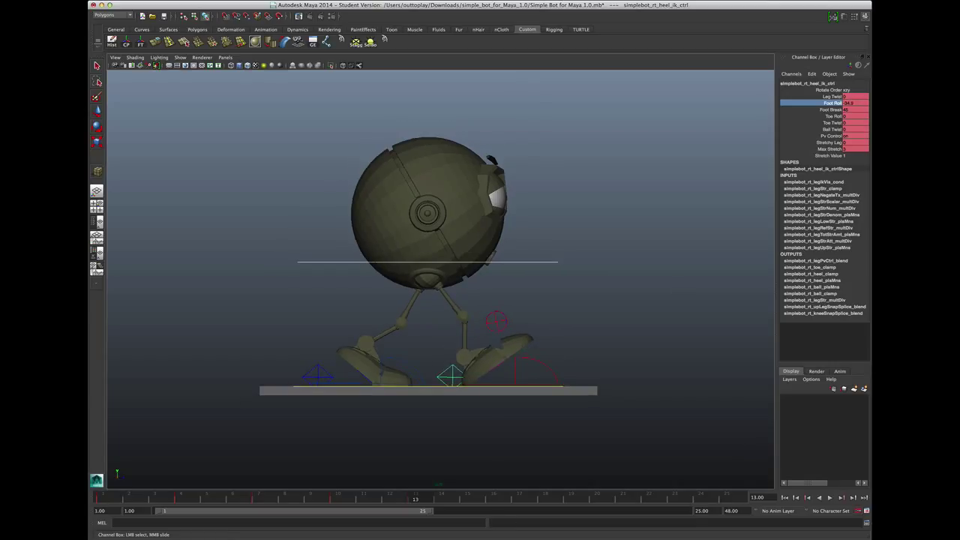
click(829, 116)
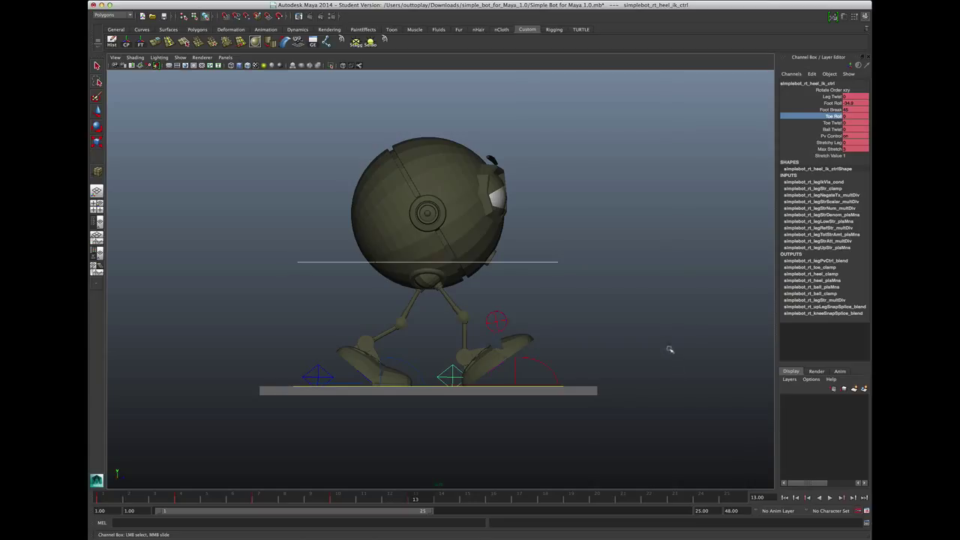
middle_drag(668, 349, 526, 347)
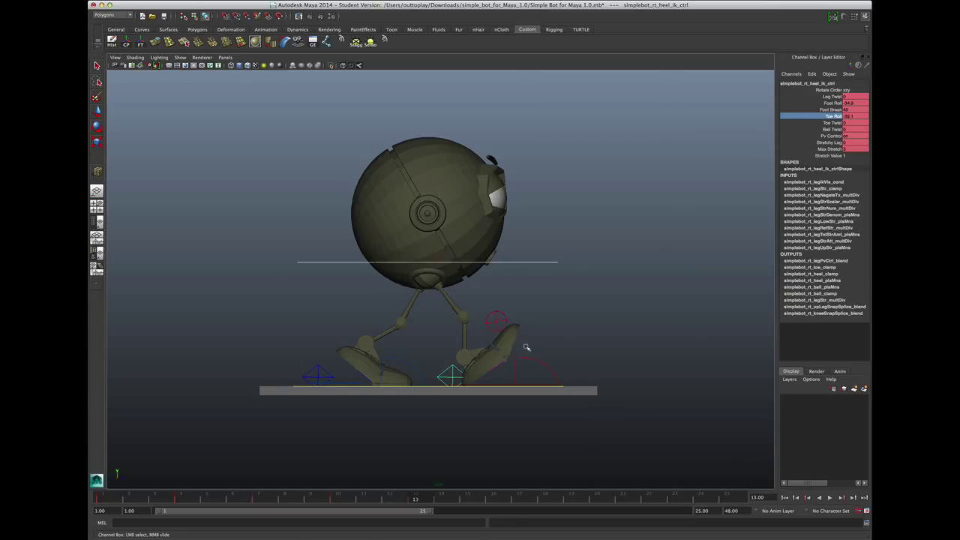
Raise the COG on frame 13 to about Translate Y -0.13 and key all the rig controls.
click(537, 261)
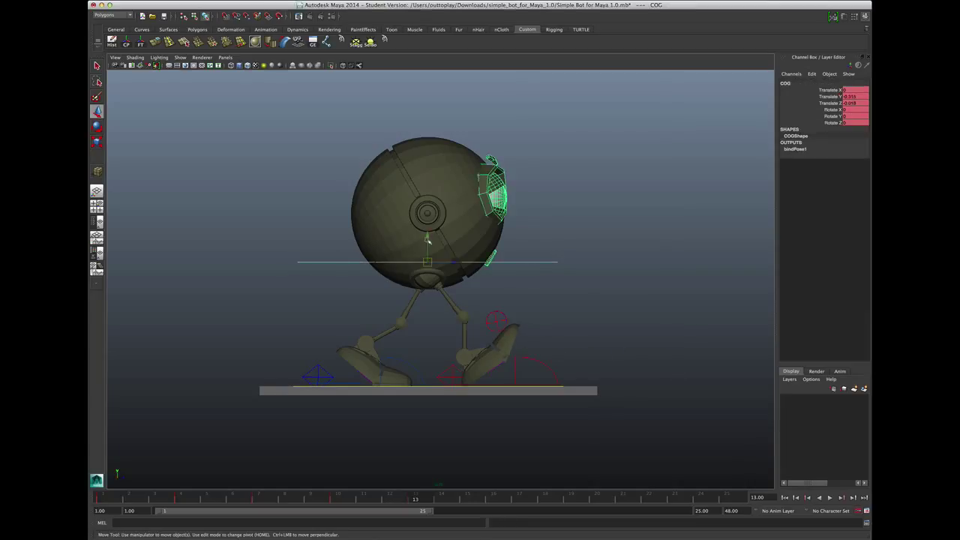
key(w)
drag(427, 236, 431, 234)
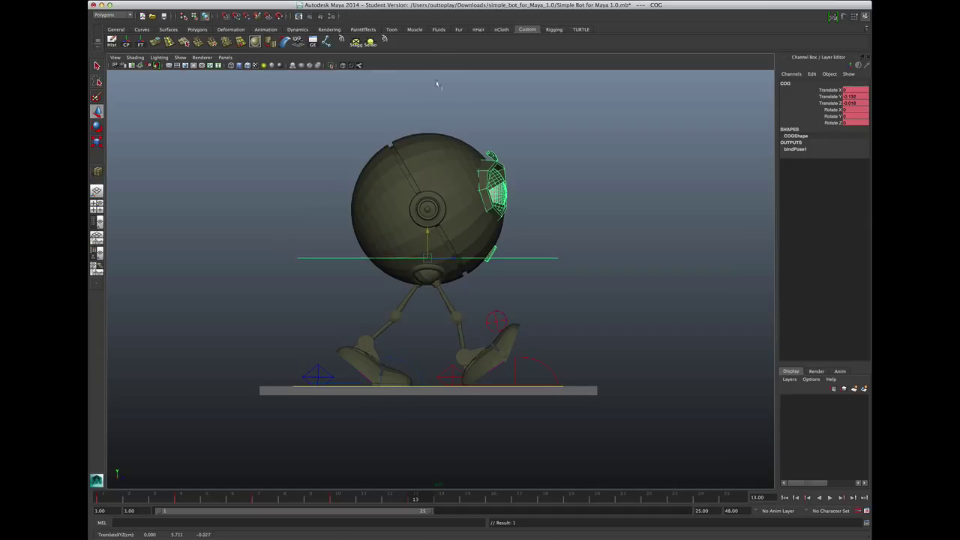
click(386, 38)
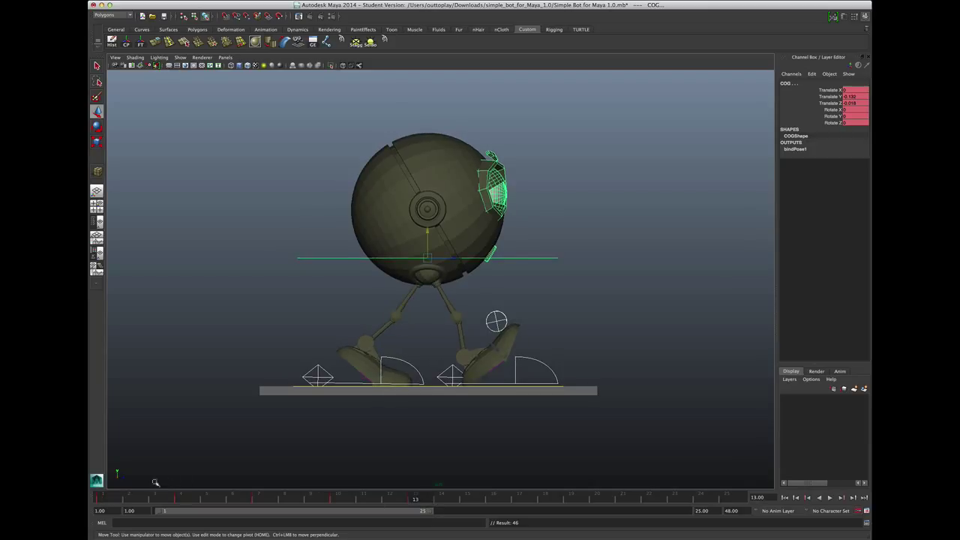
Check the frame 13 contact pose against frame 1 and play back the walk.
click(114, 498)
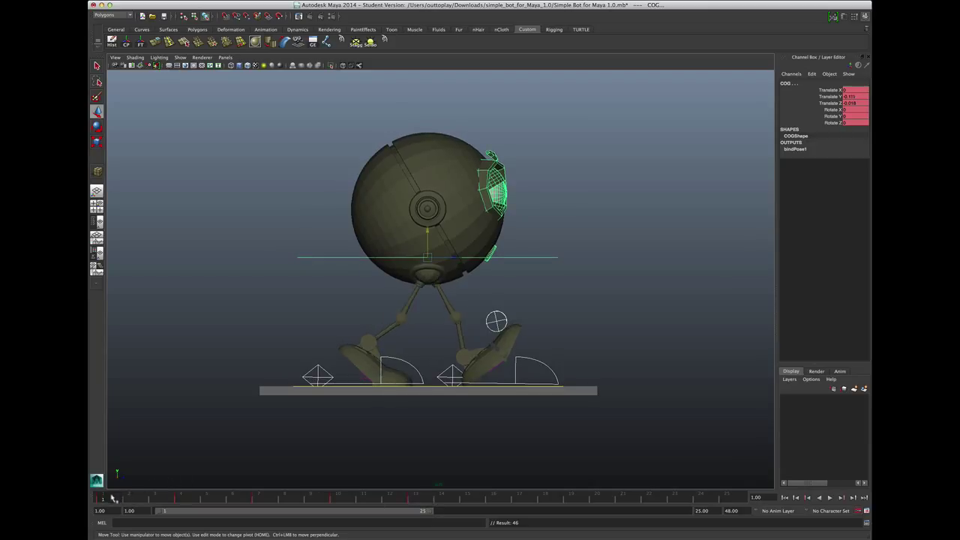
click(417, 497)
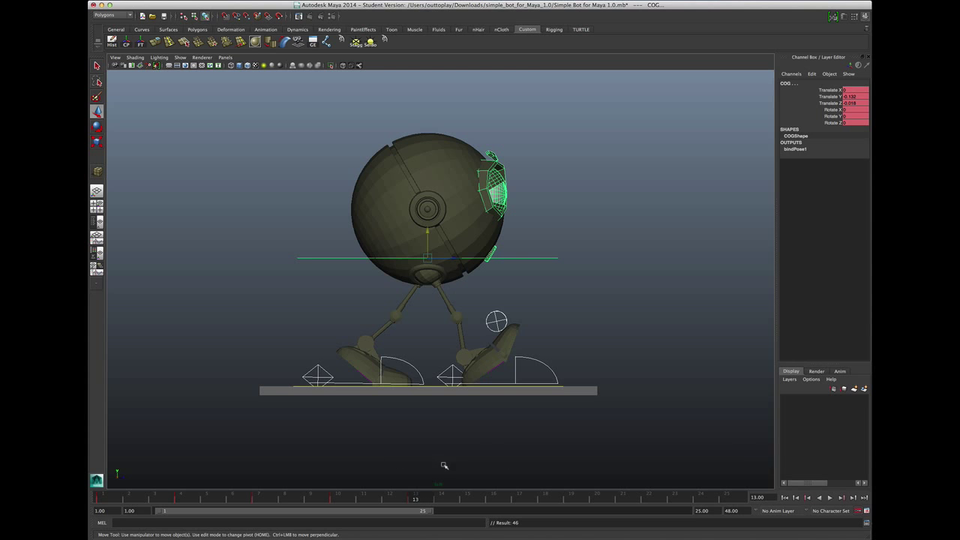
click(829, 497)
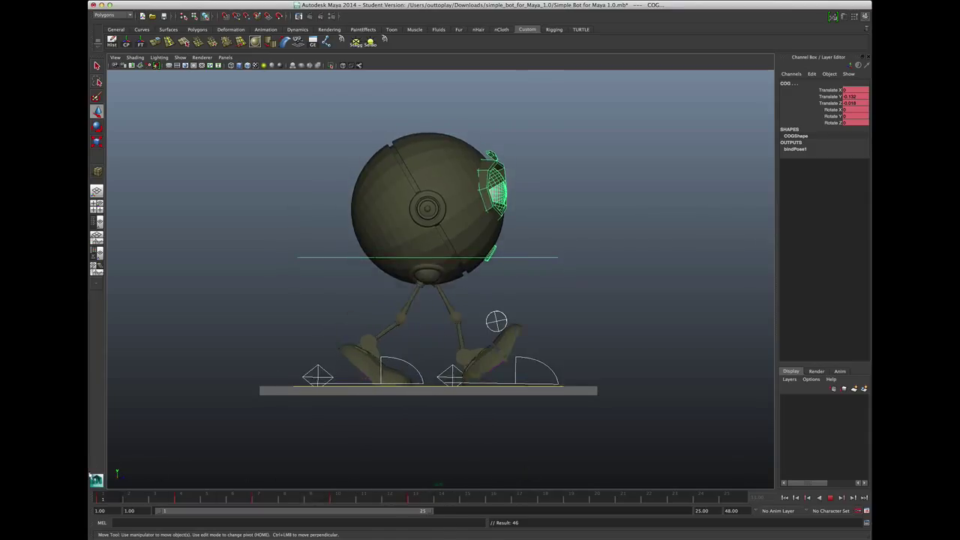
On frame 16, slide R_FOOT back to about Translate Z 0.12 and L_FOOT back to about Translate Z -5.98.
click(427, 491)
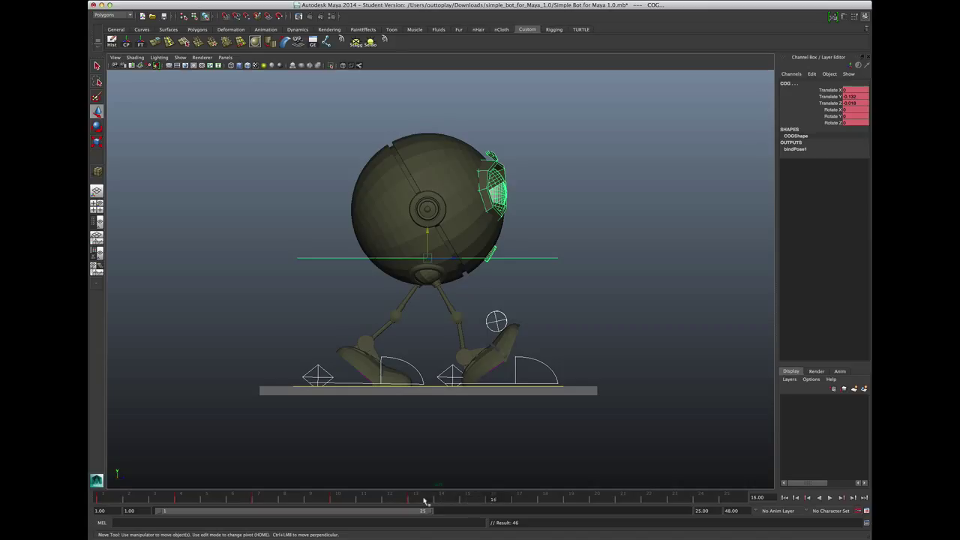
click(525, 363)
drag(496, 368, 453, 369)
key(s)
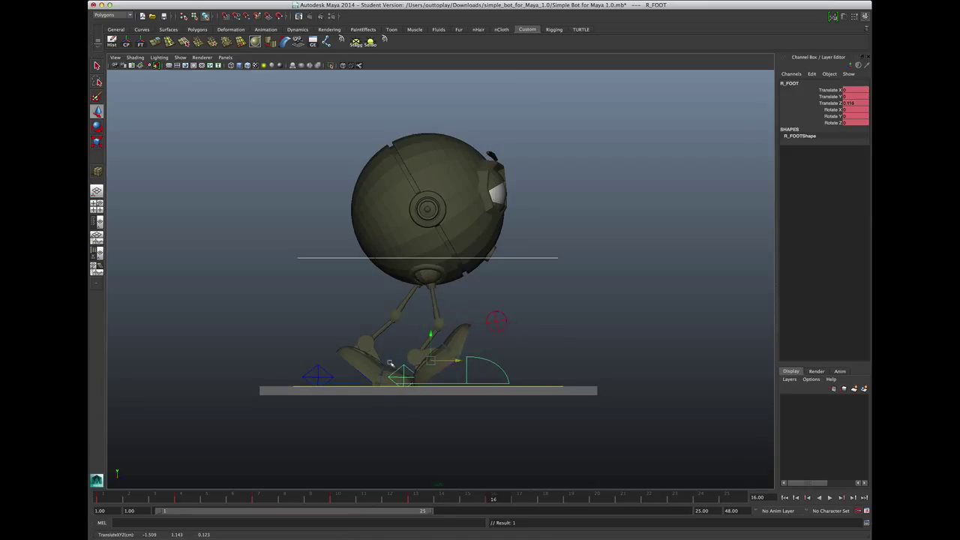
click(390, 360)
drag(372, 359, 318, 359)
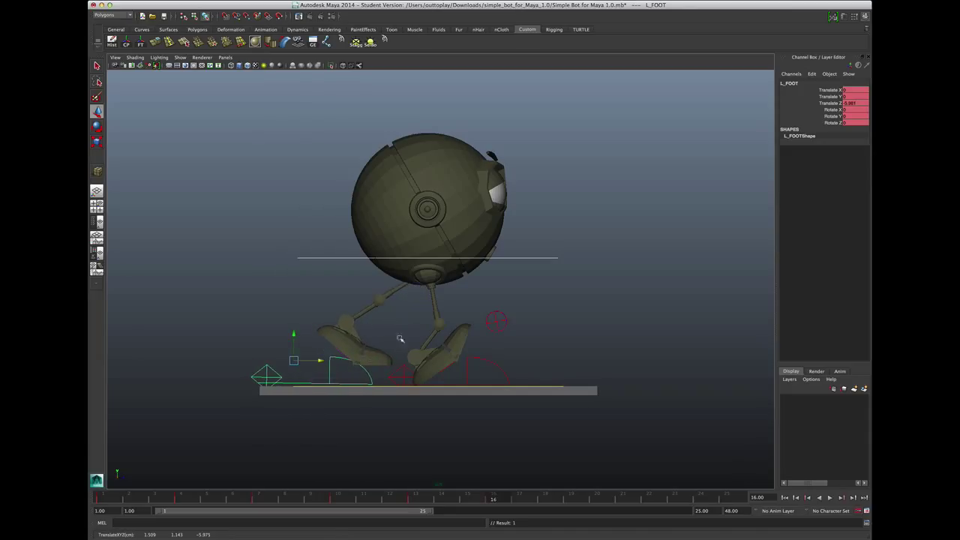
Flatten the right foot on frame 16 by setting its heel control's Foot Roll and Toe Roll to 0.
click(401, 373)
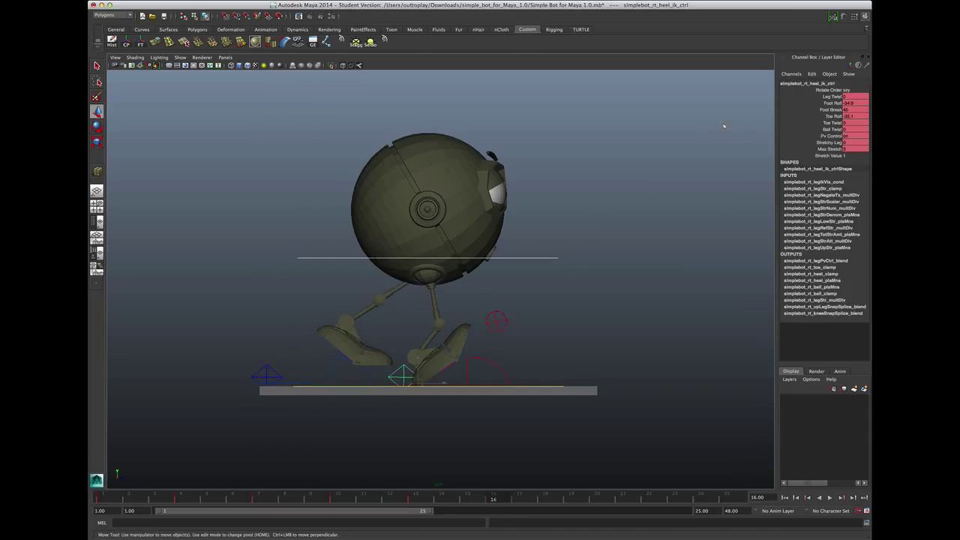
double_click(859, 102)
text(0)
key(Tab)
key(Tab)
text(0)
key(Return)
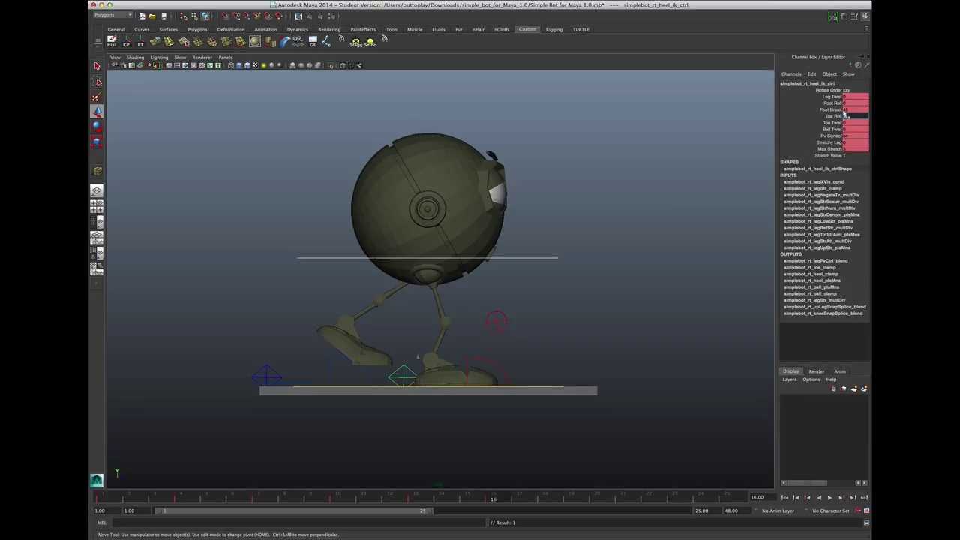
Increase the left heel control's Foot Roll on frame 16 until the trailing foot is nearly vertical.
click(267, 369)
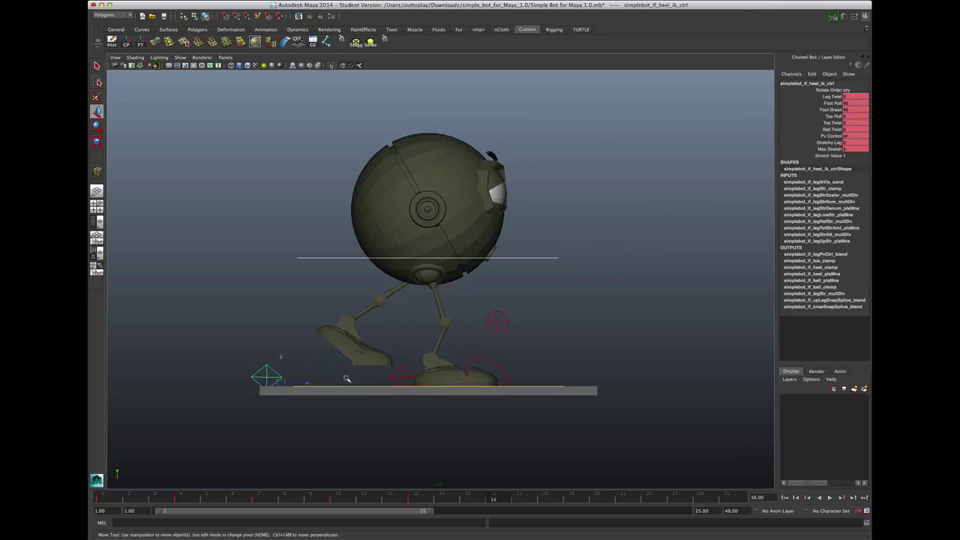
click(831, 102)
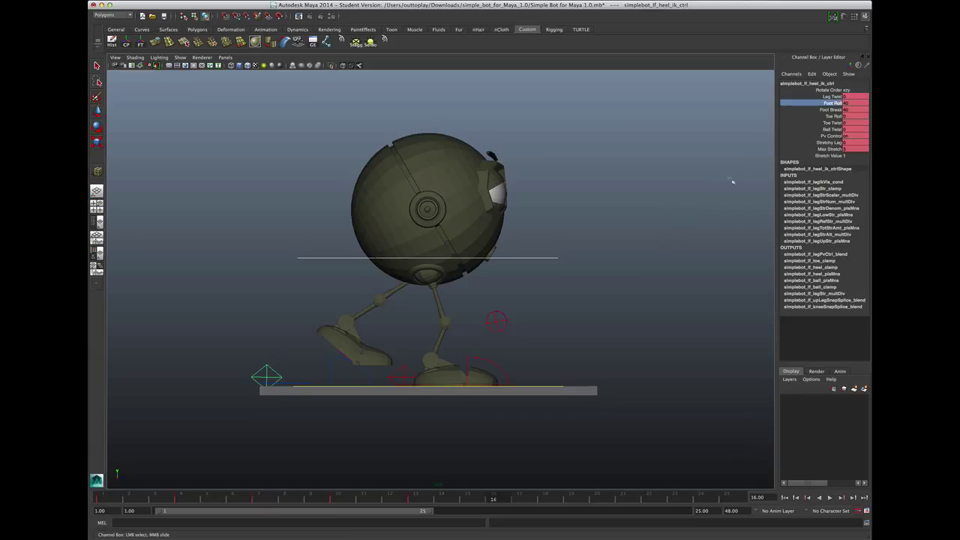
middle_drag(728, 180, 833, 220)
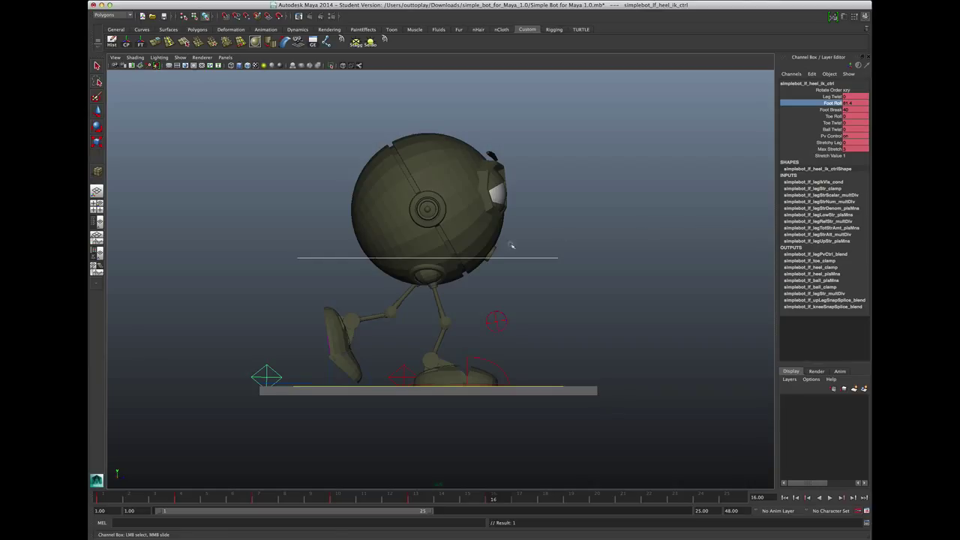
Lower the COG on frame 16 to about Translate Y -0.8 and key all the rig controls.
click(523, 262)
key(w)
drag(427, 228, 426, 244)
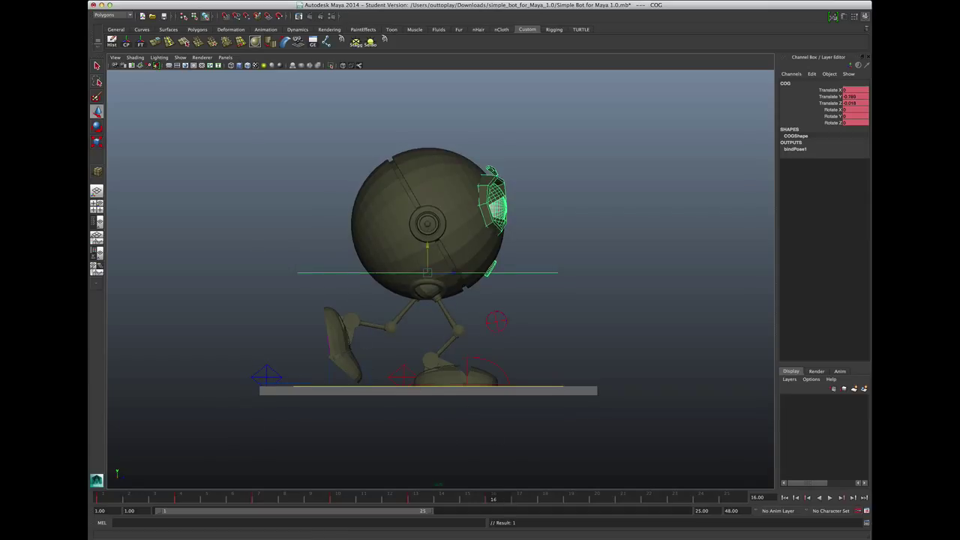
click(385, 40)
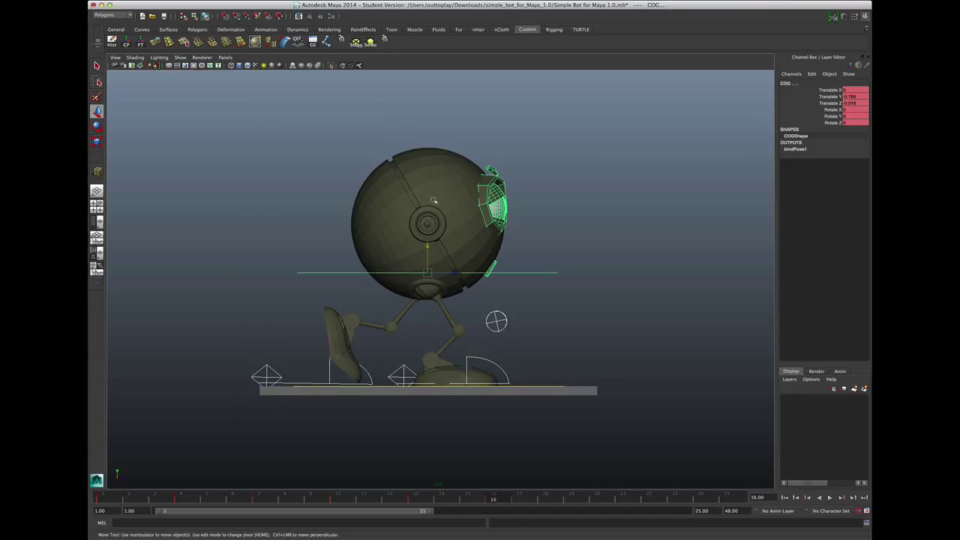
Compare frame 16 with frame 4 and move L_FOOT forward to about Translate Z -5.58 on frame 16.
click(190, 497)
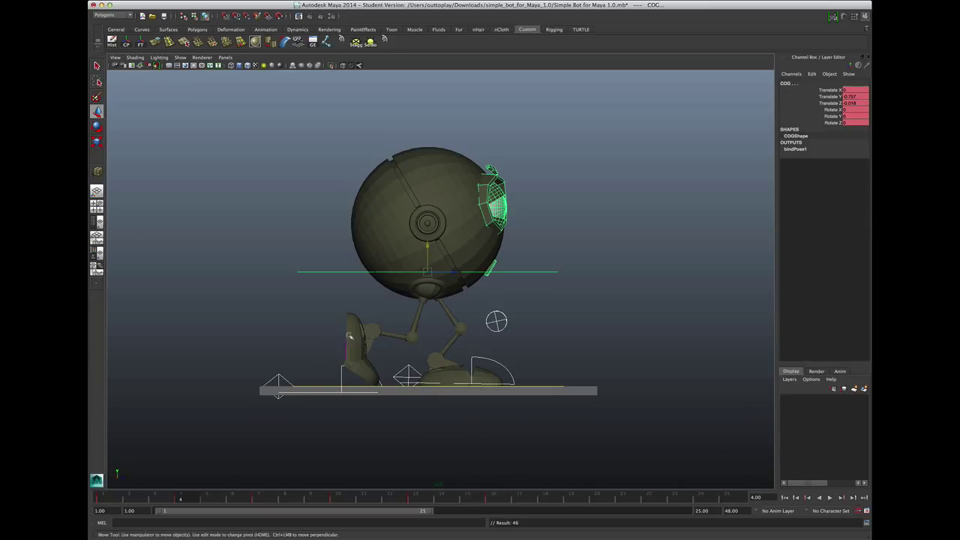
click(495, 498)
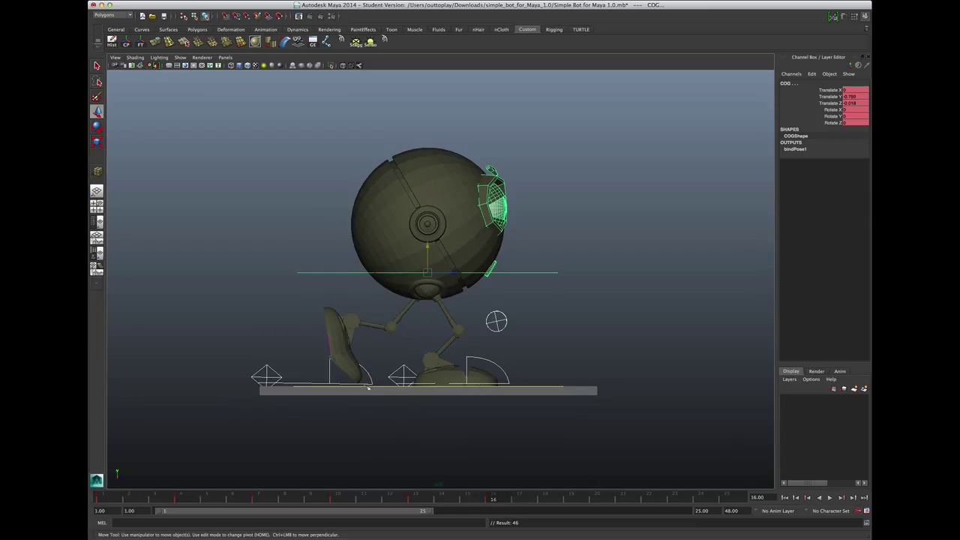
click(325, 373)
drag(321, 364, 330, 363)
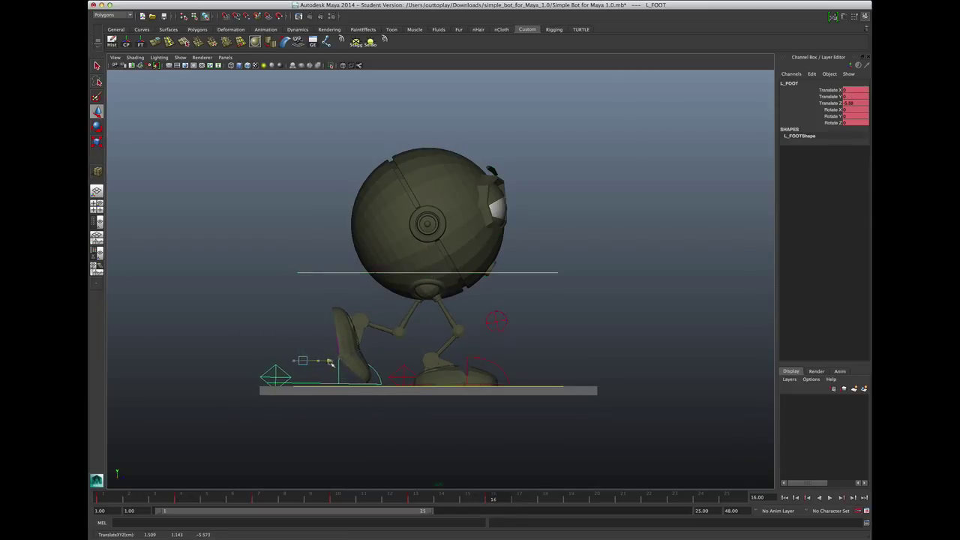
Set the left heel control's Toe Roll to about -14 on frame 16 and increase its Foot Roll slightly.
click(278, 367)
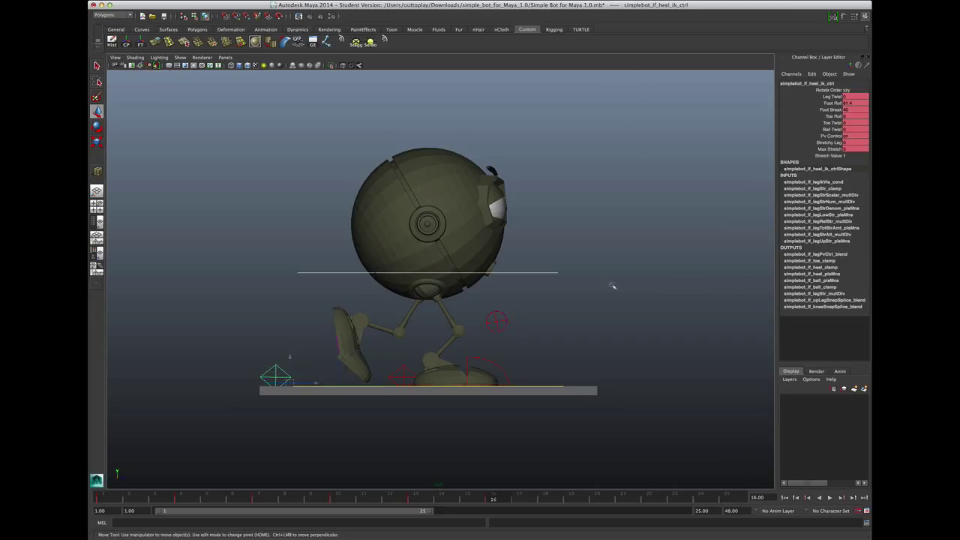
click(833, 116)
middle_drag(660, 282, 595, 296)
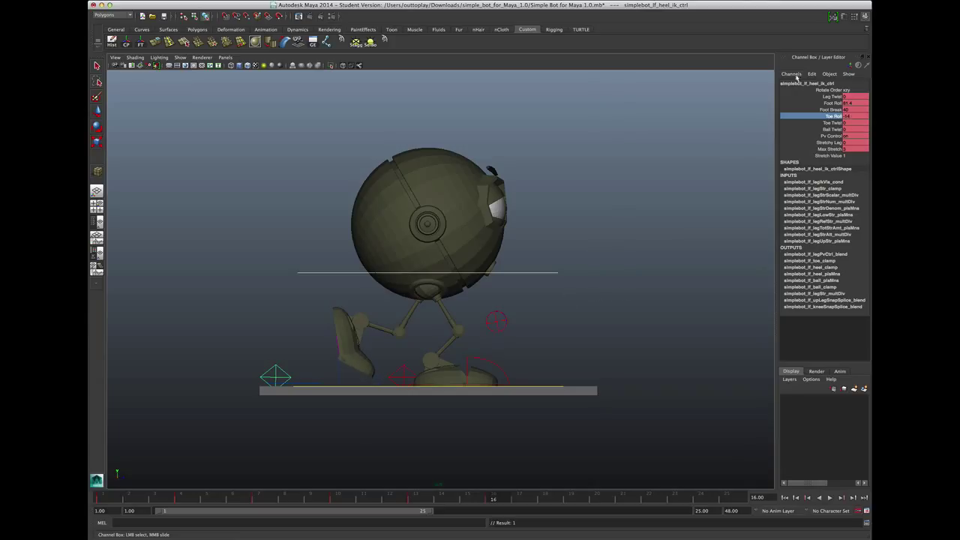
click(824, 103)
middle_drag(525, 281, 316, 326)
click(327, 369)
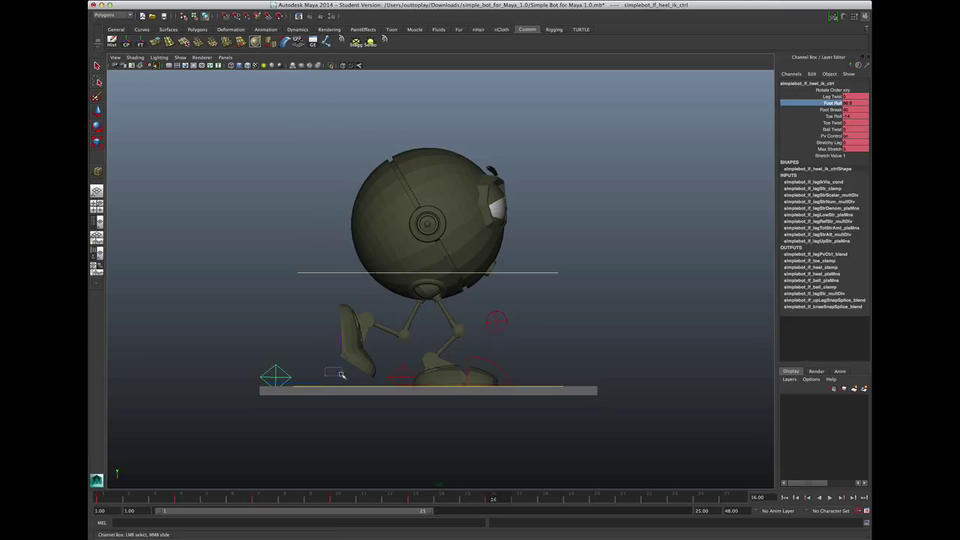
Lower L_FOOT to about Translate Y -0.42 on frame 16 and compare the pose with frame 4.
key(w)
drag(302, 334, 301, 343)
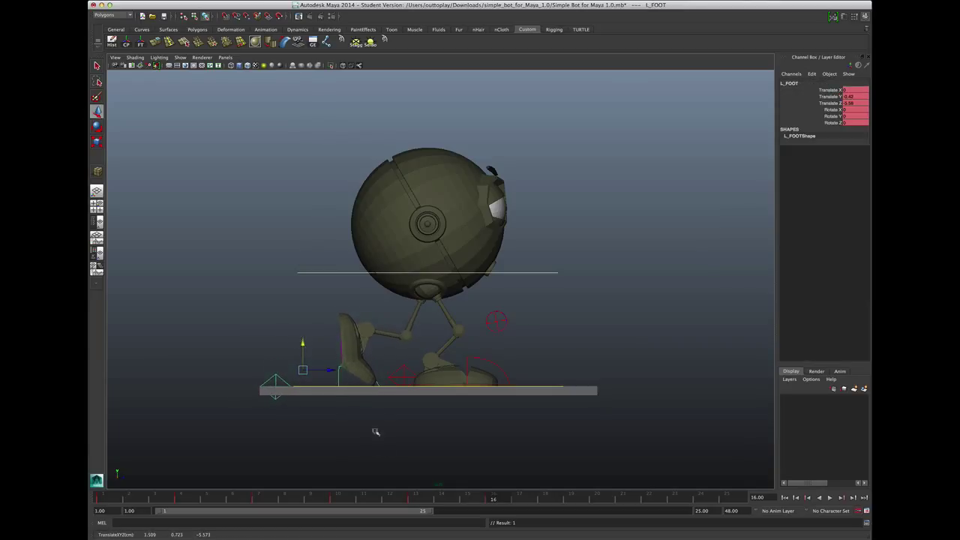
click(183, 501)
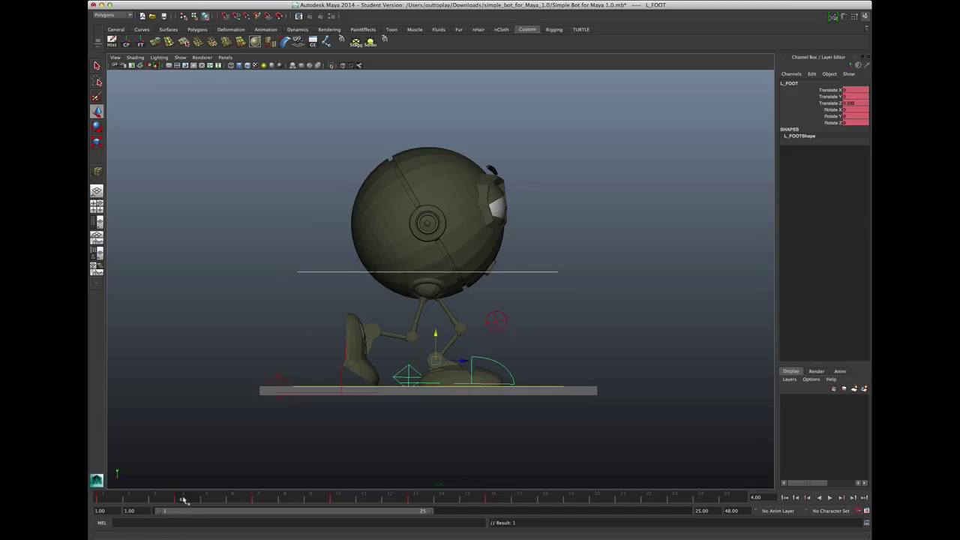
click(500, 497)
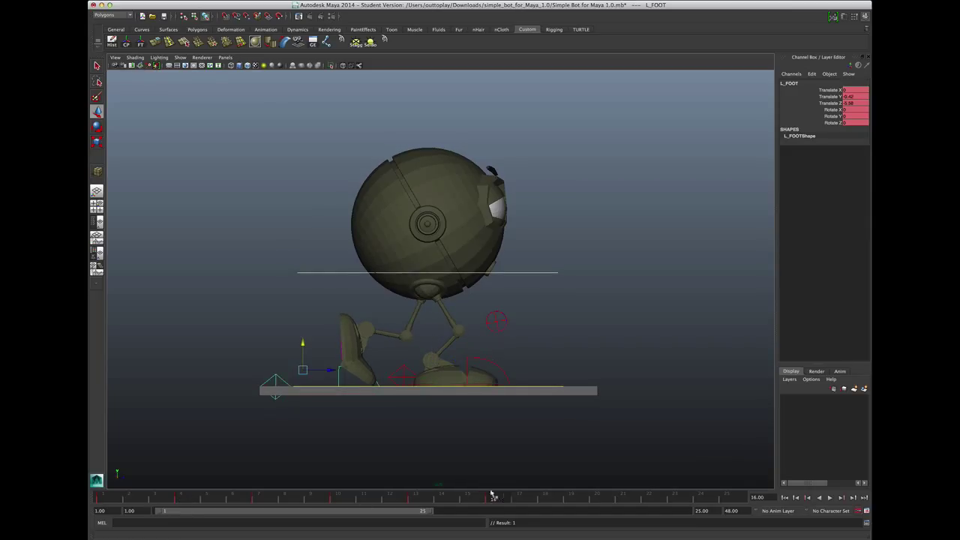
click(187, 498)
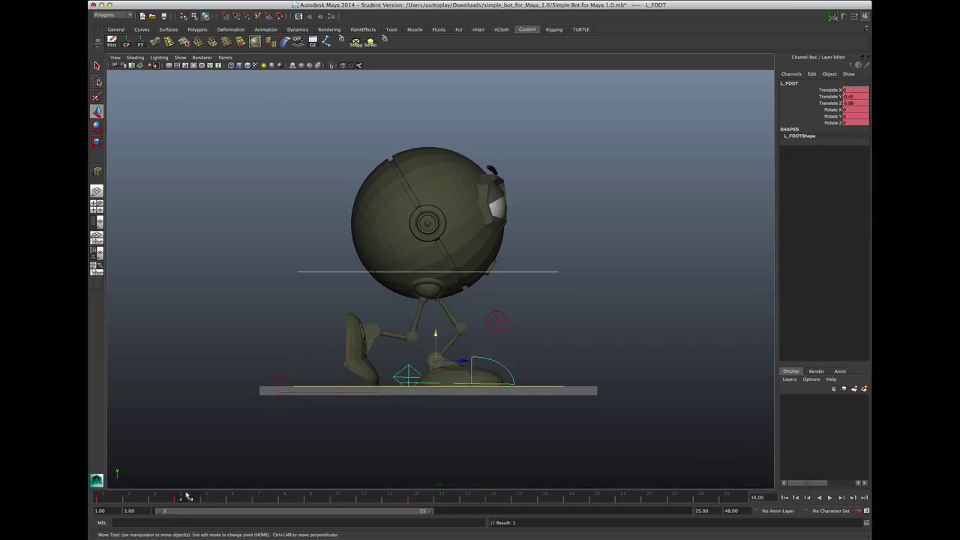
click(502, 498)
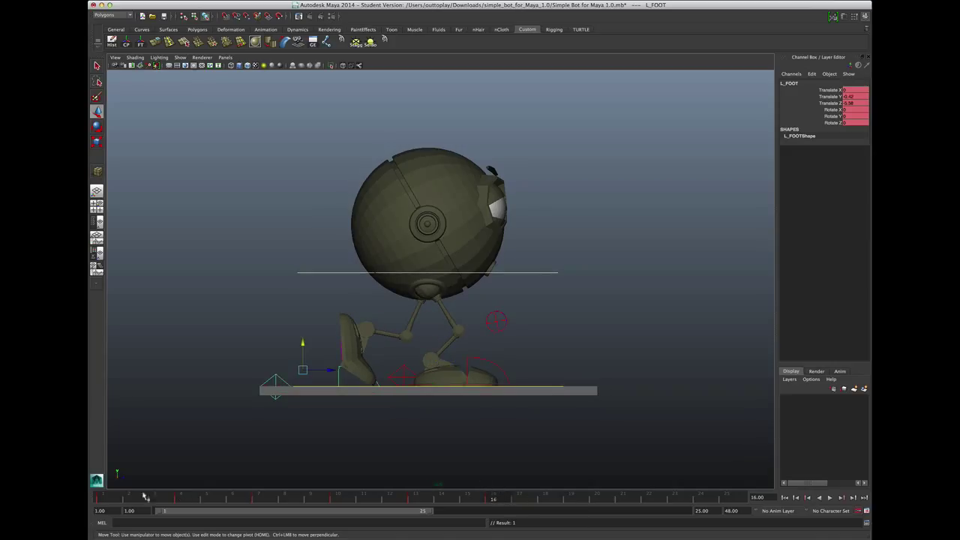
Set R_FOOT's Translate Z to 0.332 on frame 16, matching L_FOOT on frame 4.
click(181, 498)
click(519, 355)
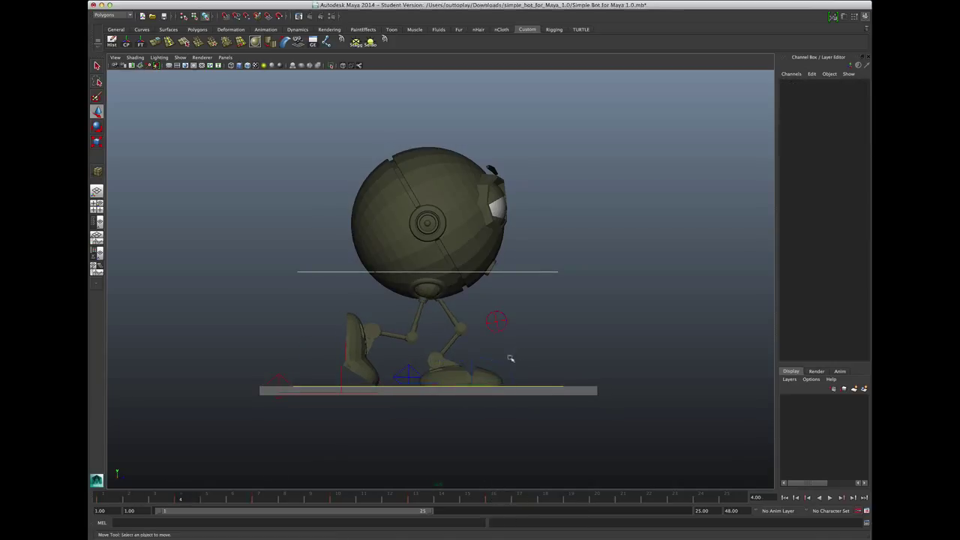
click(500, 368)
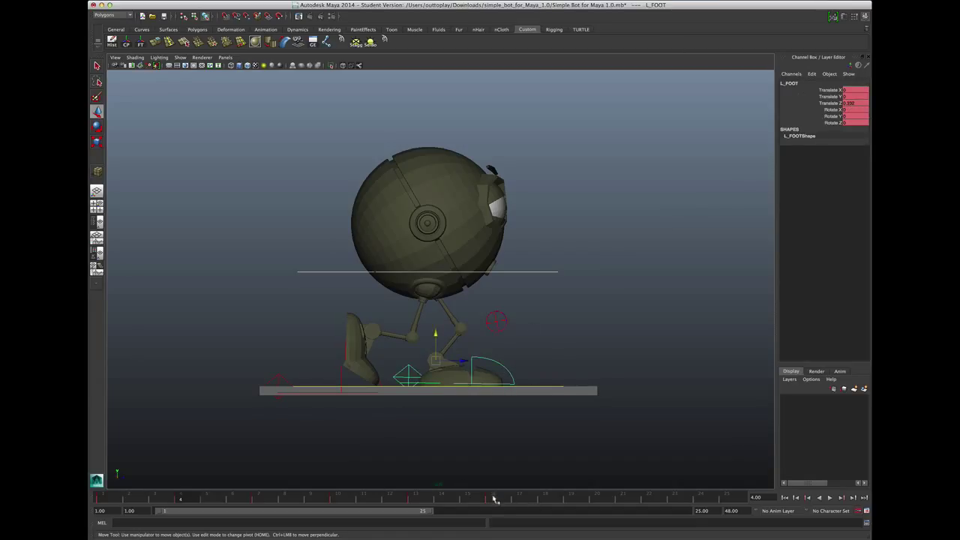
click(494, 497)
click(503, 363)
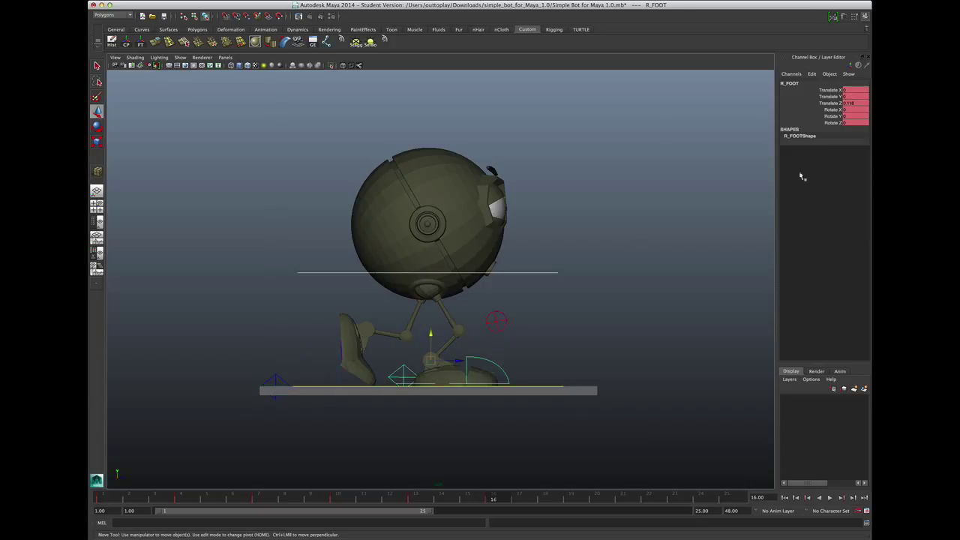
double_click(860, 104)
key(BackSpace)
key(Return)
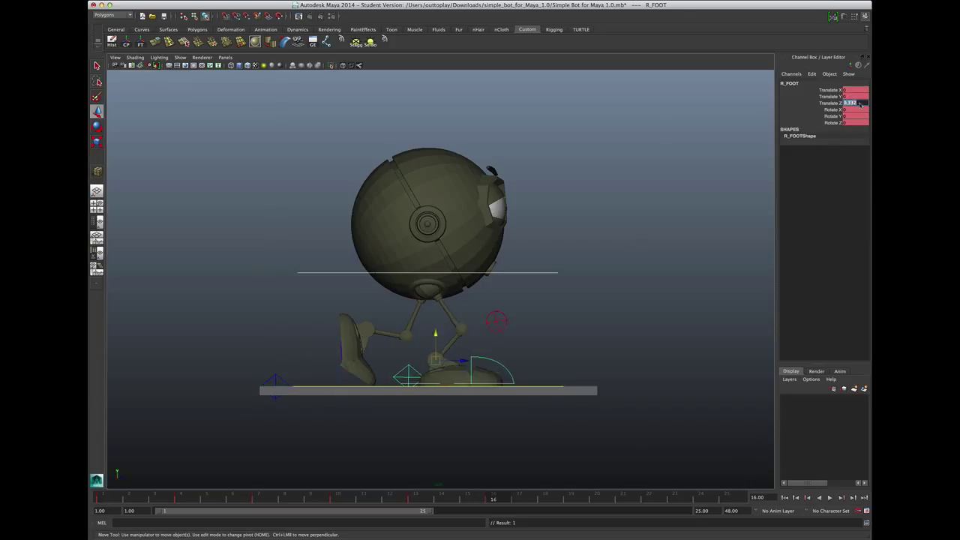
Compare the frame 16 pose with frame 4 and scrub through the walk from frame 1 to frame 16.
click(185, 498)
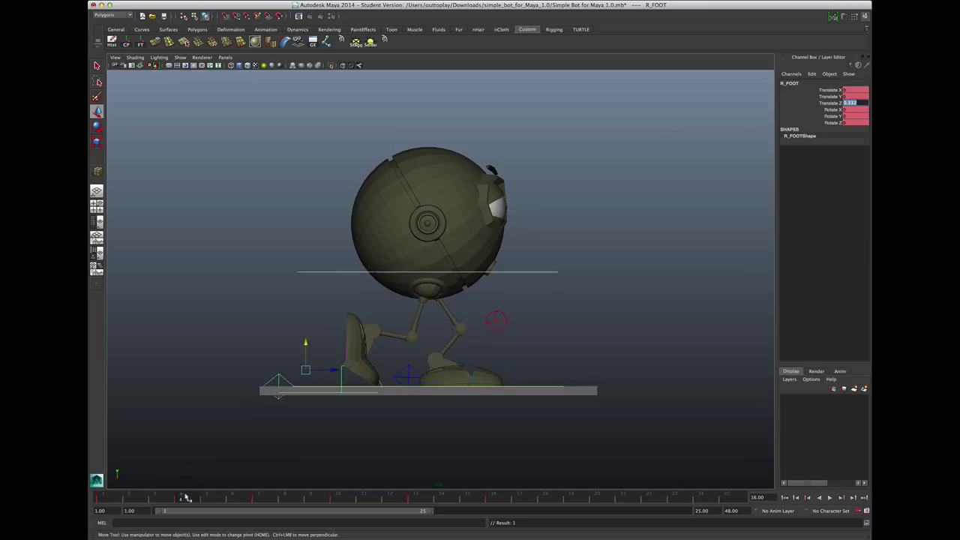
click(493, 497)
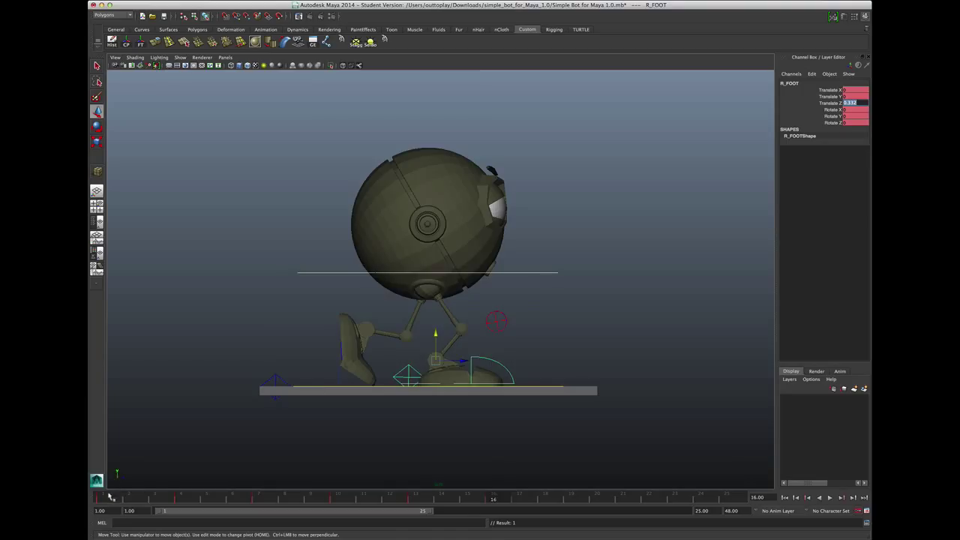
drag(111, 496, 508, 499)
click(154, 498)
click(494, 499)
key(Return)
On frame 19, slide R_FOOT back to about Translate Z -0.96 and raise the COG to about Translate Y -0.02.
drag(463, 361, 434, 362)
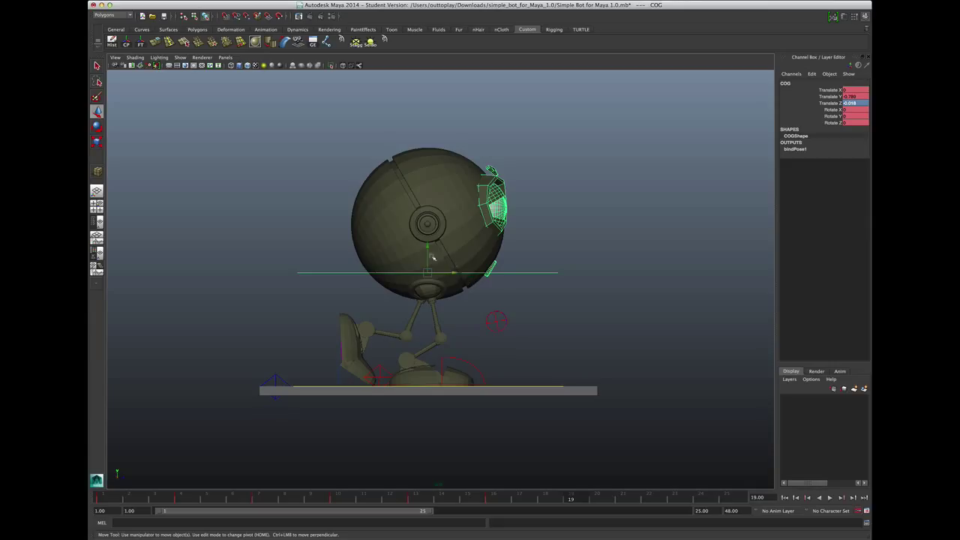
drag(425, 258, 423, 240)
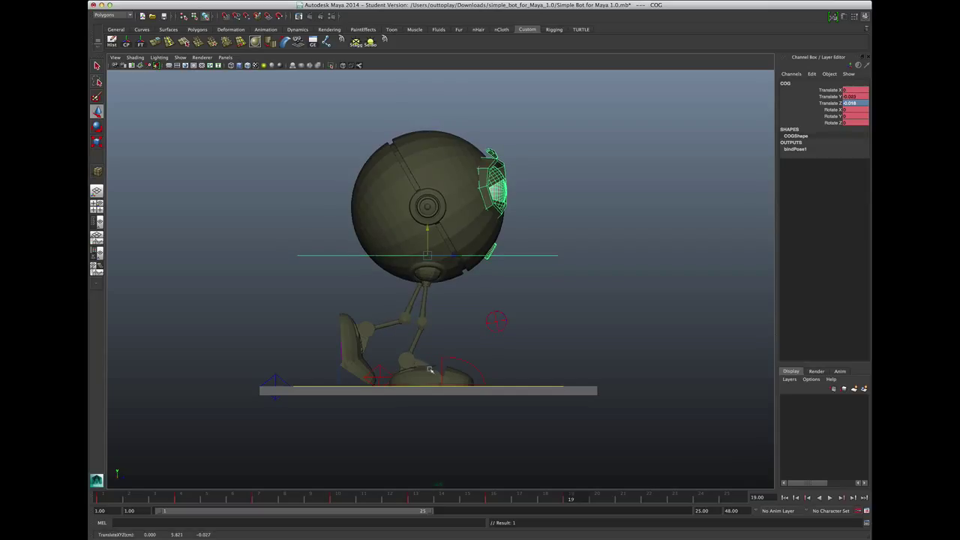
On frame 19, lift L_FOOT forward under the body, reducing the left heel control's Foot Roll slightly and increasing its Toe Roll.
click(299, 373)
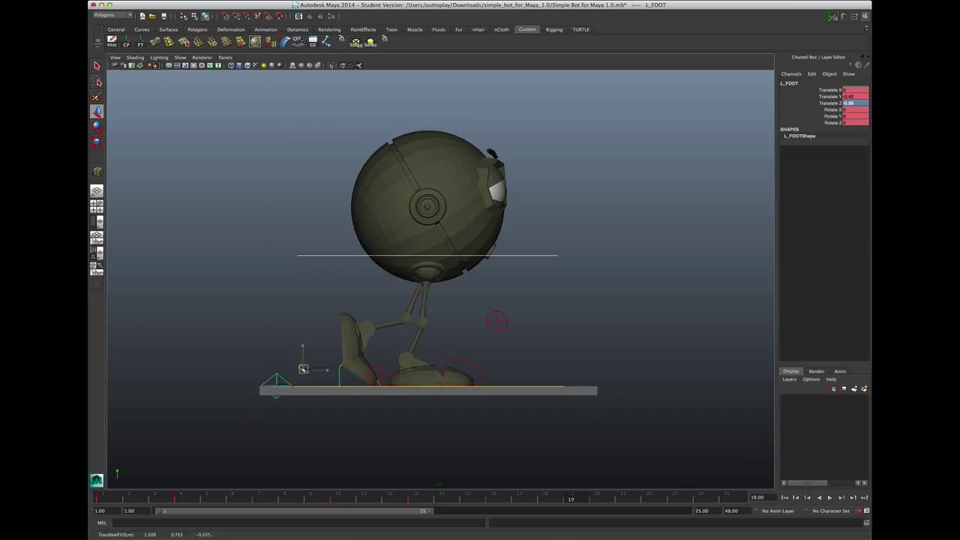
drag(302, 368, 357, 344)
click(346, 349)
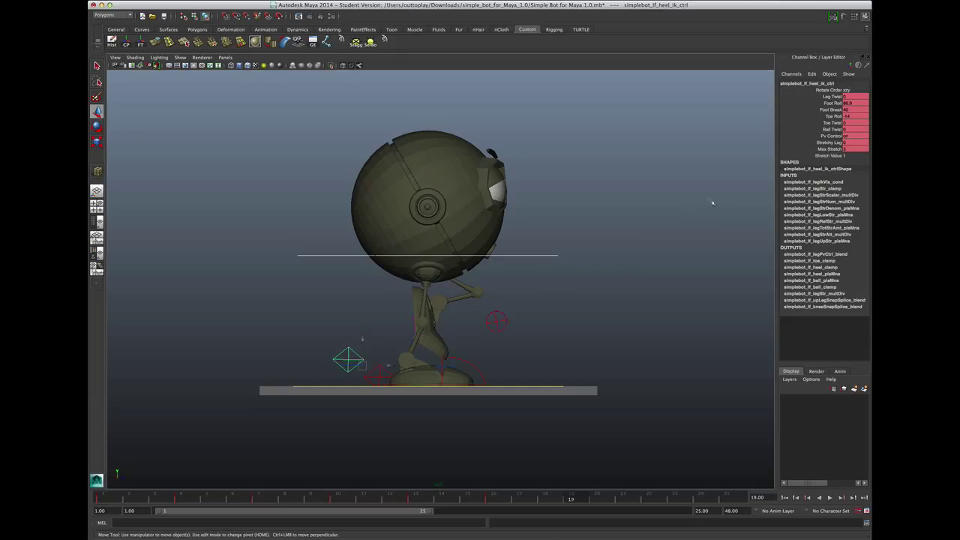
click(828, 103)
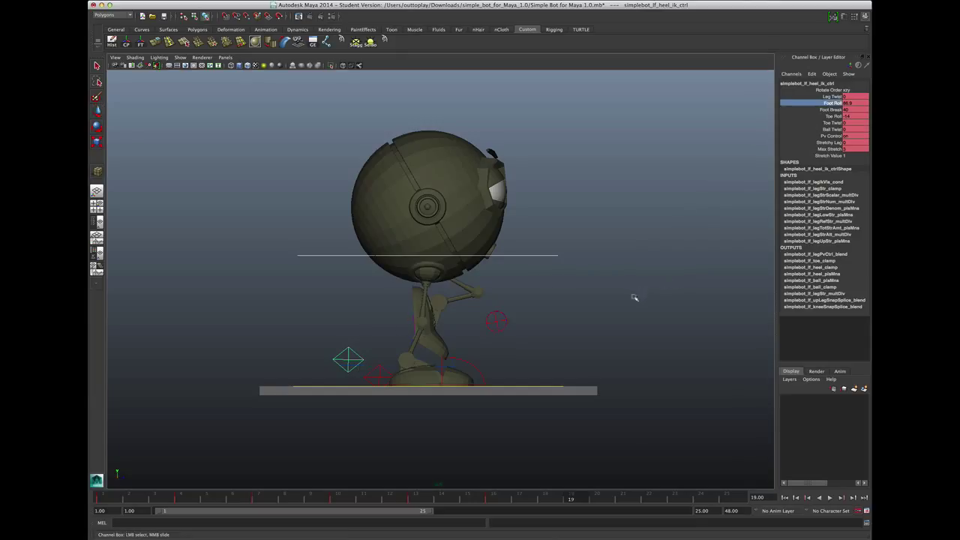
middle_drag(633, 297, 623, 305)
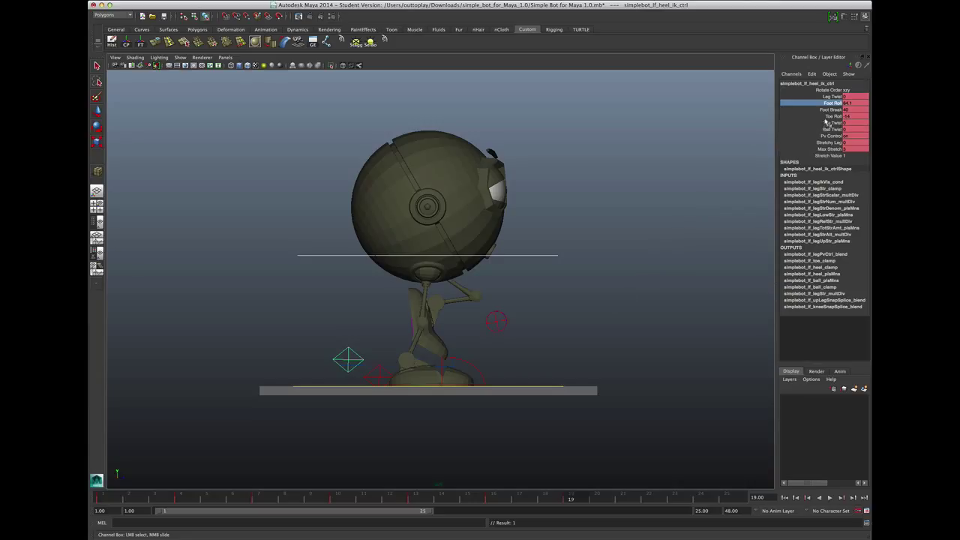
click(825, 117)
middle_drag(516, 304, 857, 306)
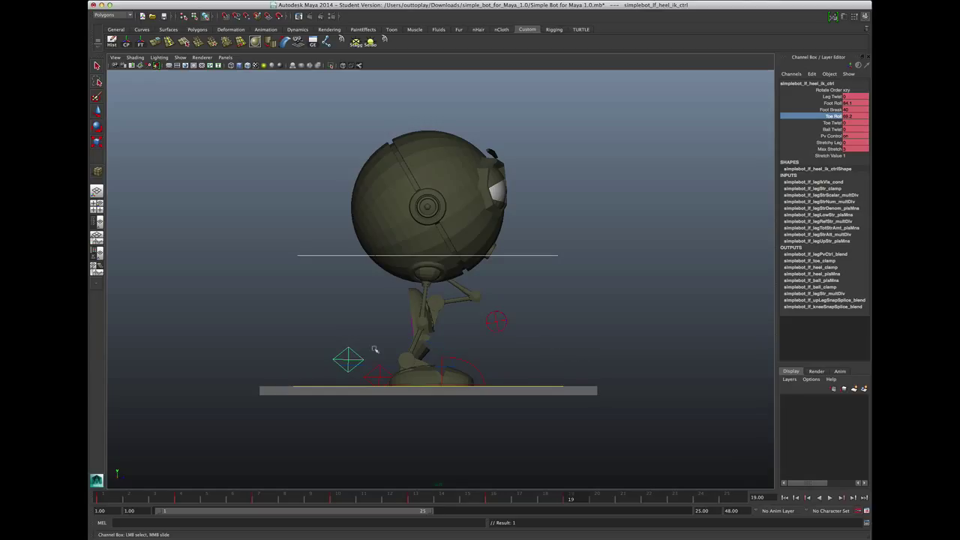
Nudge L_FOOT forward and up on frame 19 to about Translate Y 0.82 and Translate Z -1.95.
click(439, 343)
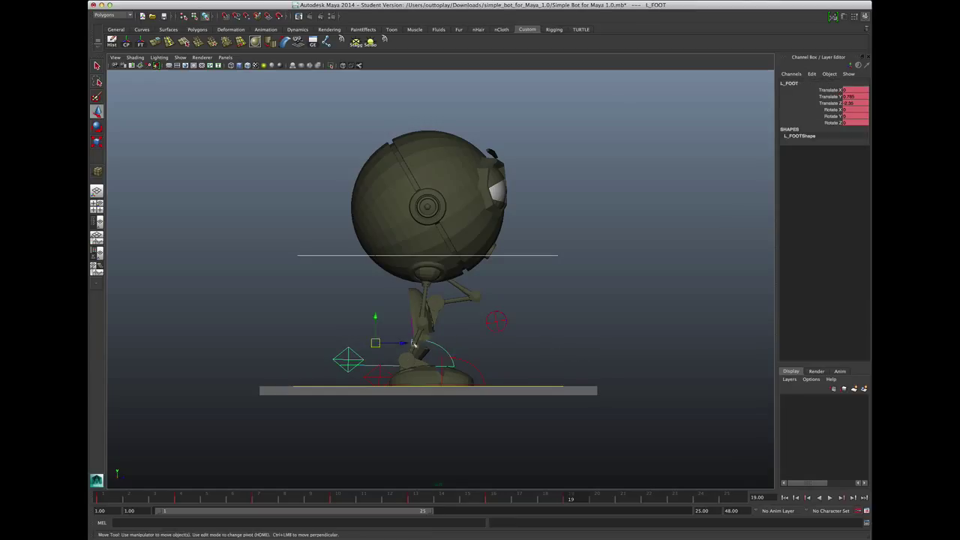
key(w)
mouse_move(375, 339)
mouse_down()
mouse_move(353, 345)
mouse_move(383, 342)
mouse_up()
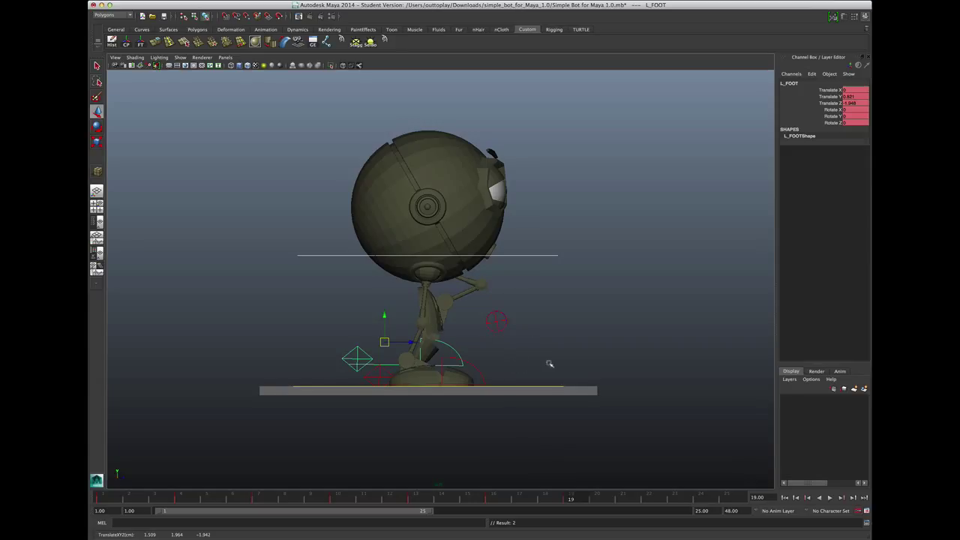
Play back the walk from frame 1 and scrub through frames 16 to 19 to review the motion.
click(517, 256)
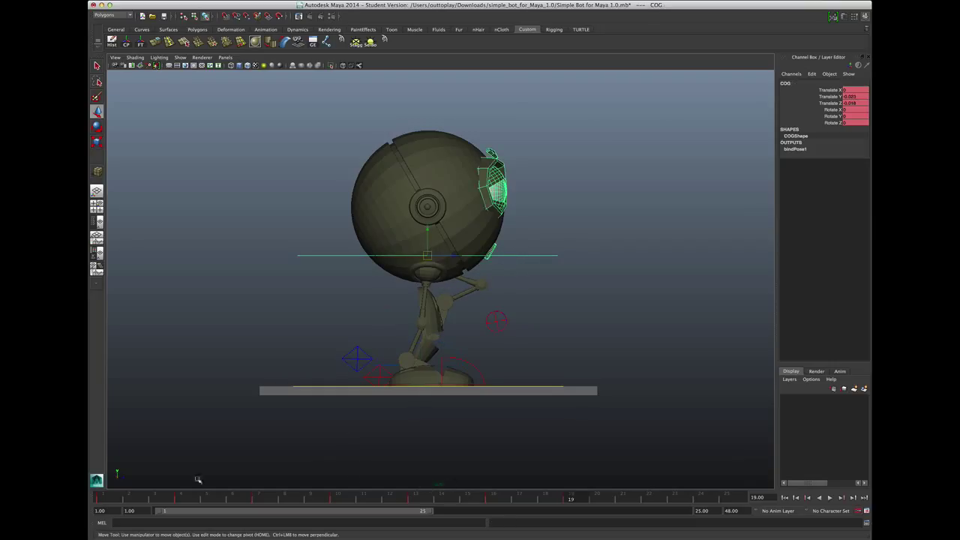
click(111, 498)
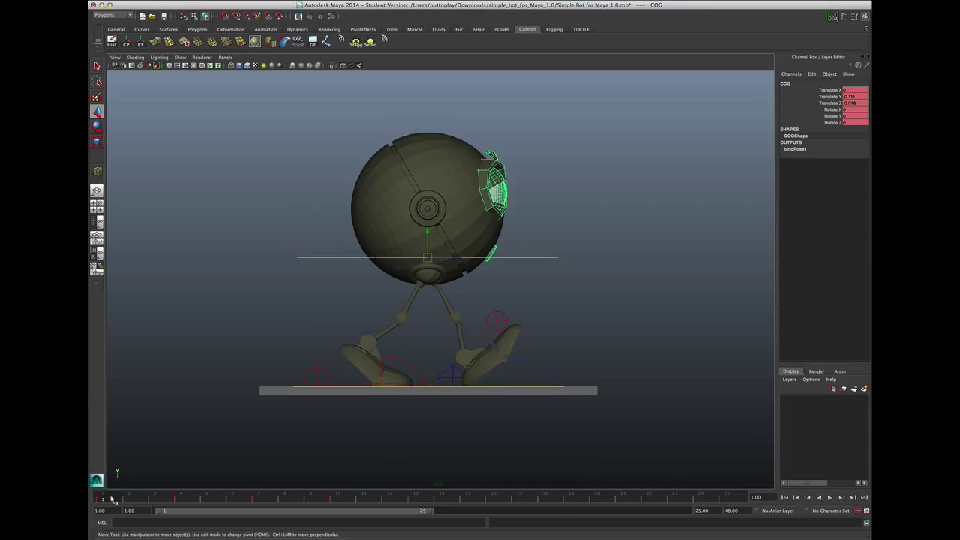
key(alt+v)
key(alt+v)
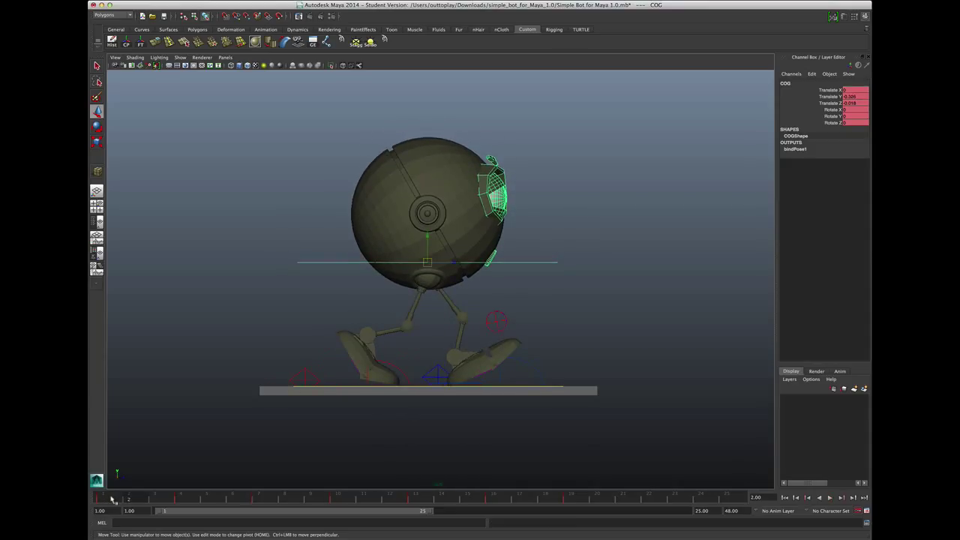
drag(491, 500, 584, 499)
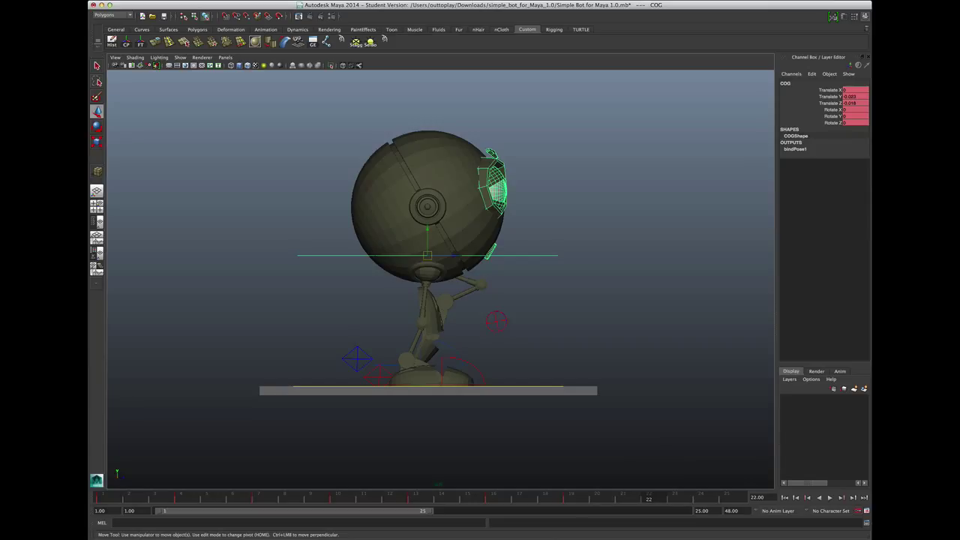
On frame 22, move R_FOOT further back and L_FOOT forward to about Translate Z -0.36, keying the foot controls.
click(476, 370)
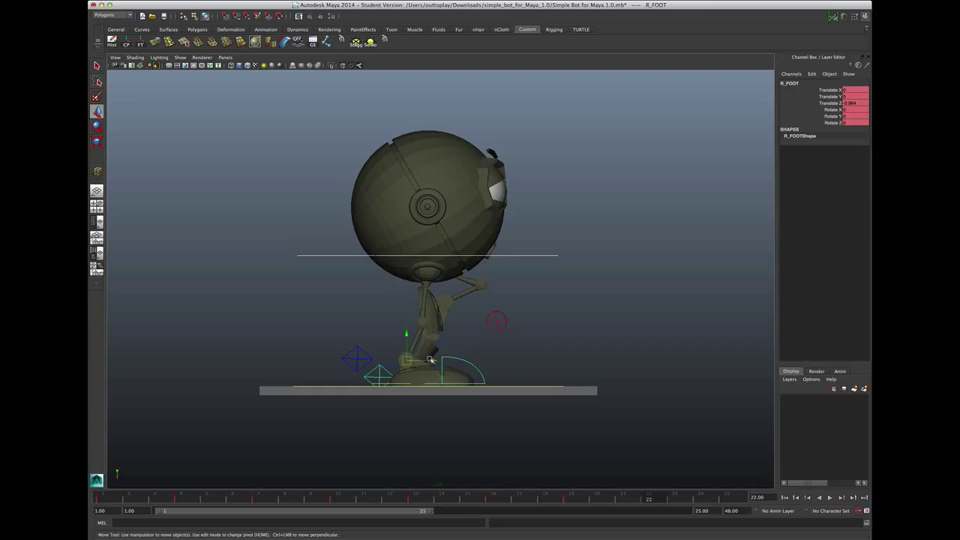
drag(431, 361, 445, 341)
key(s)
click(454, 350)
key(s)
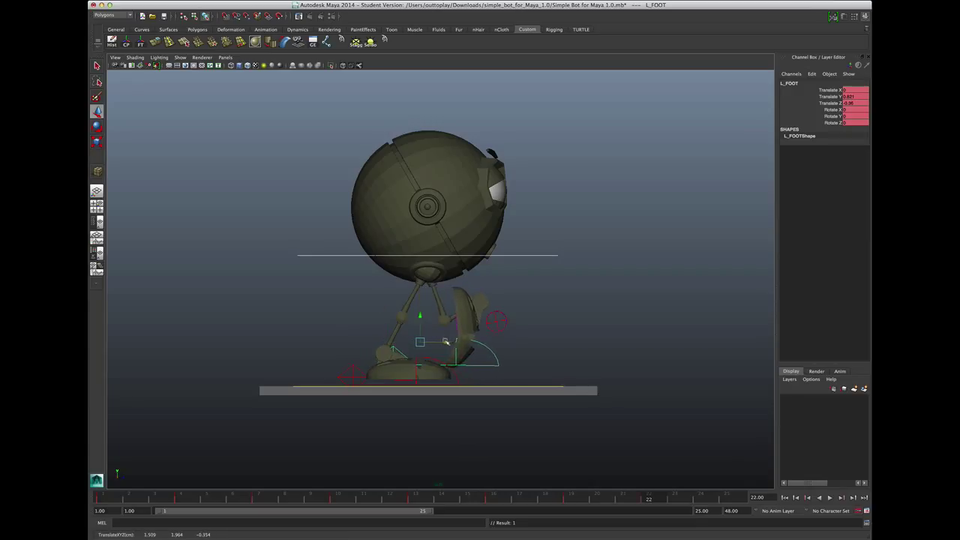
Reduce the left heel control's Foot Roll on frame 22 to tilt the foot forward, and move L_FOOT slightly forward.
click(395, 347)
click(826, 104)
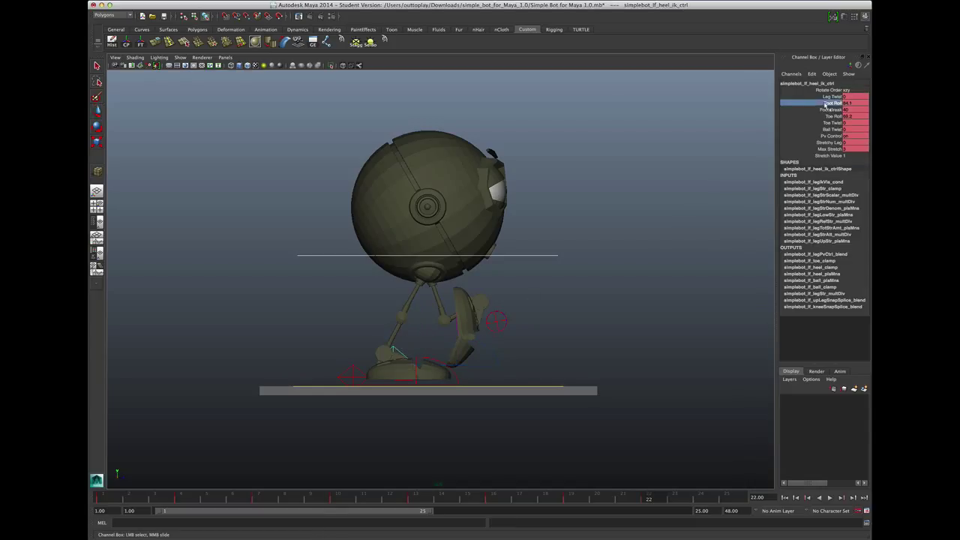
middle_drag(753, 194, 619, 250)
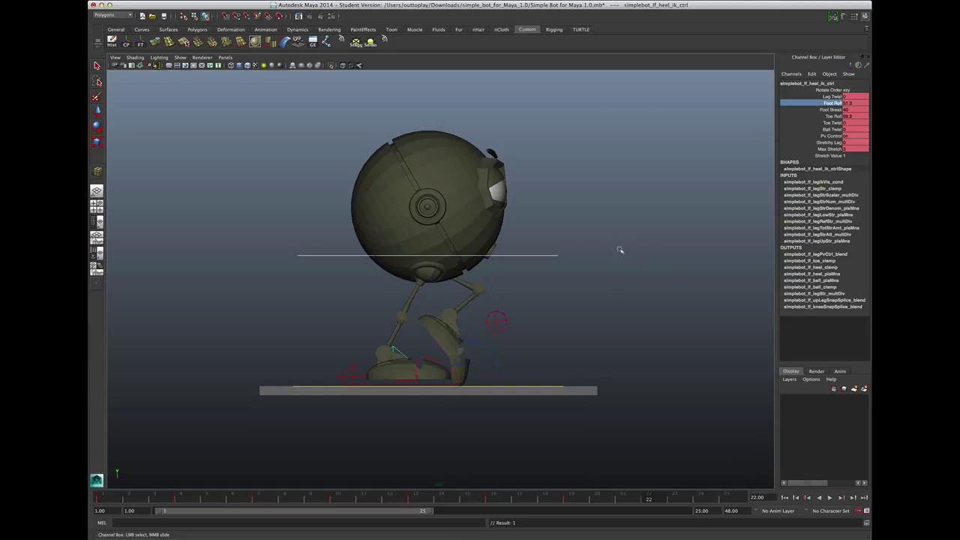
click(487, 350)
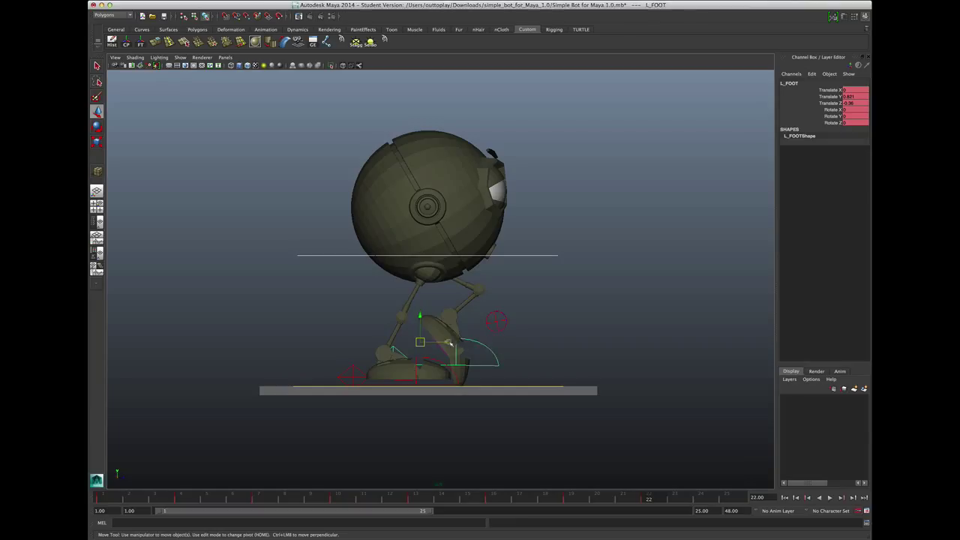
key(w)
On frame 22, raise the COG to about Translate Y 0.38 and key the right heel control's Foot Roll at about 41.
click(534, 254)
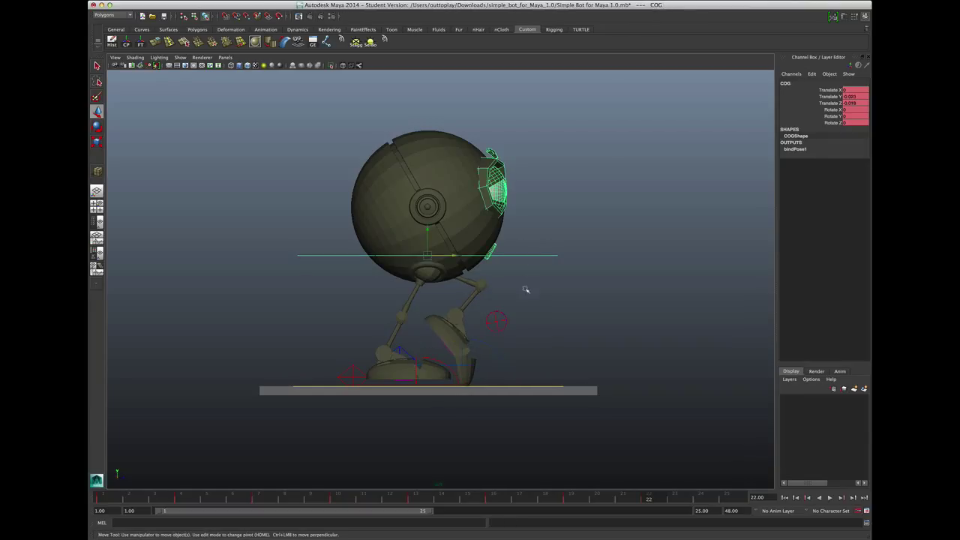
drag(427, 240, 427, 228)
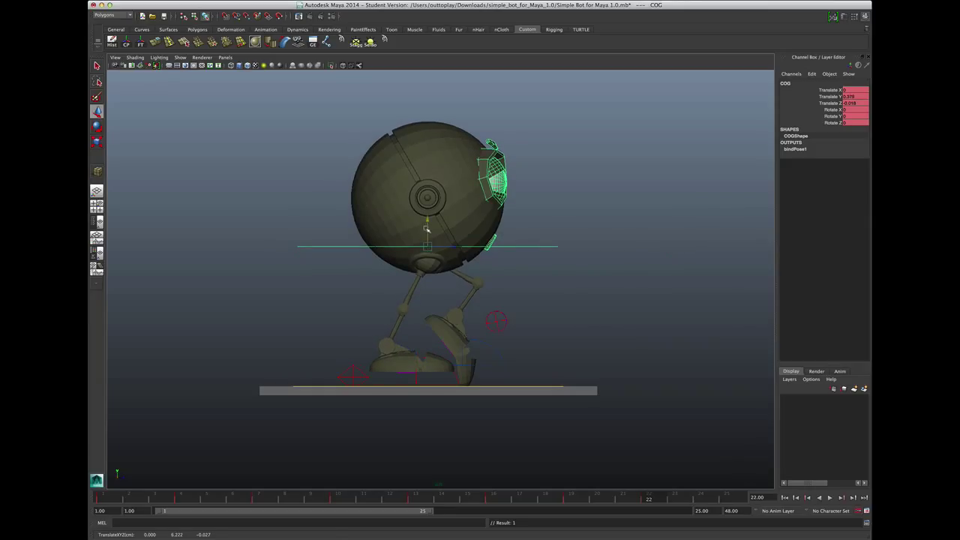
click(354, 374)
click(833, 104)
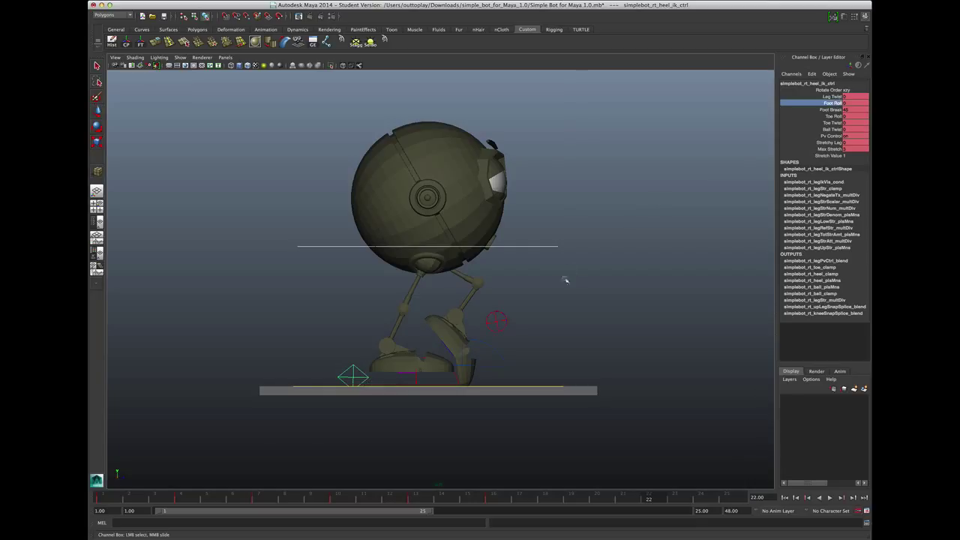
middle_drag(516, 340, 640, 336)
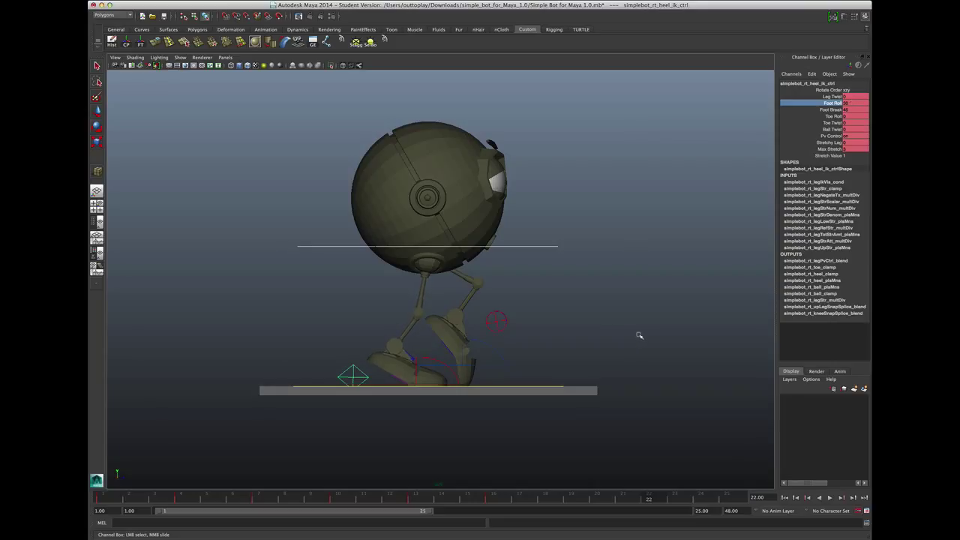
middle_drag(639, 335, 691, 336)
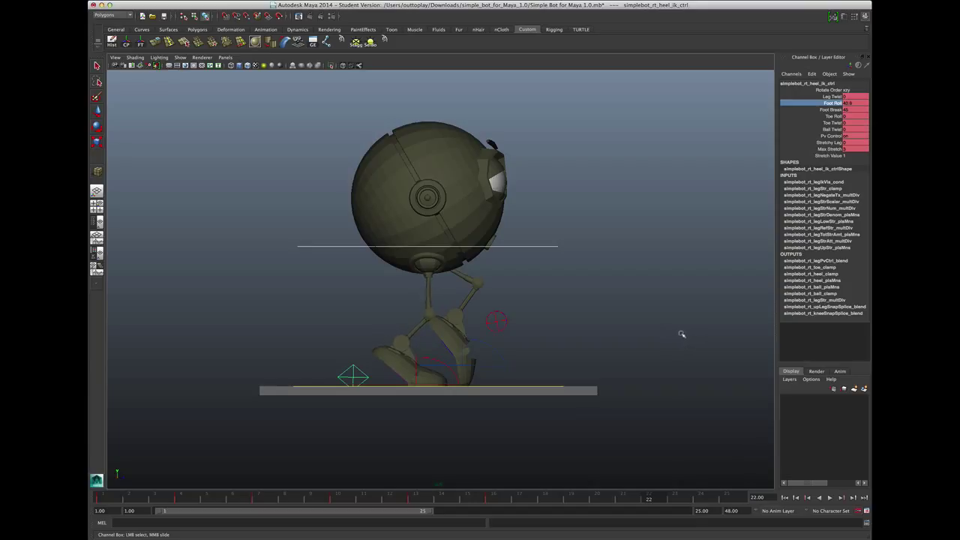
key(s)
On frame 22, raise the COG to about Translate Y 0.69 and L_FOOT to about Translate Y 1.24.
click(534, 246)
key(w)
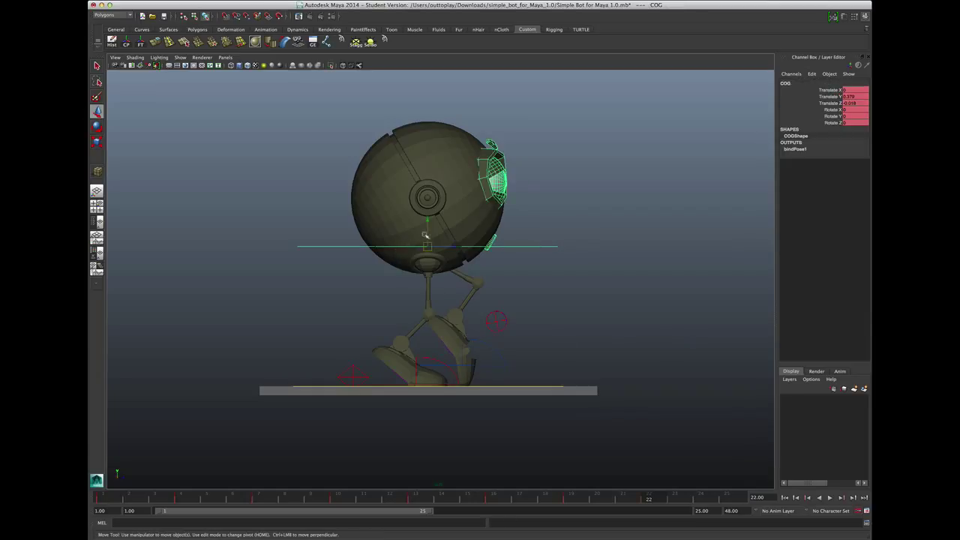
drag(424, 235, 428, 234)
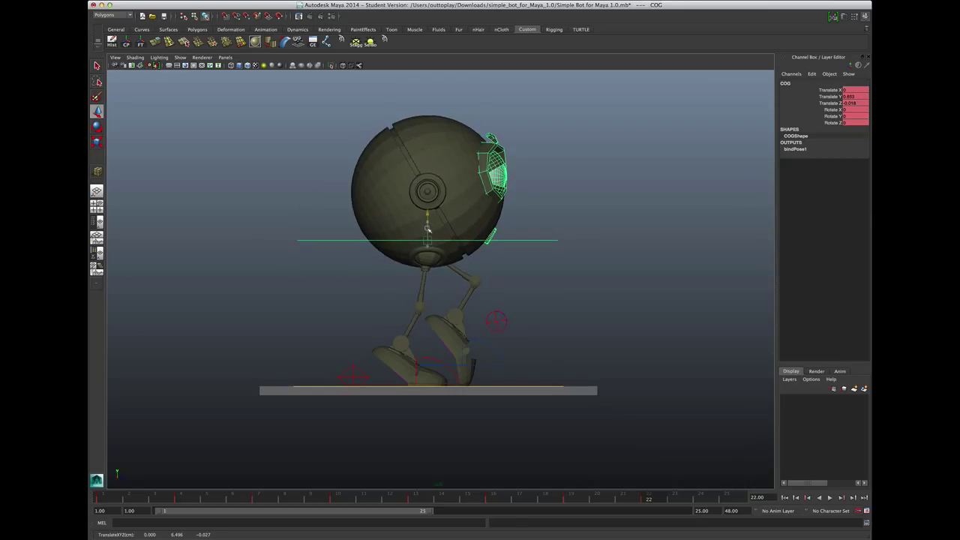
click(483, 340)
mouse_move(425, 323)
mouse_down()
mouse_move(429, 309)
mouse_move(428, 331)
mouse_move(421, 307)
mouse_up()
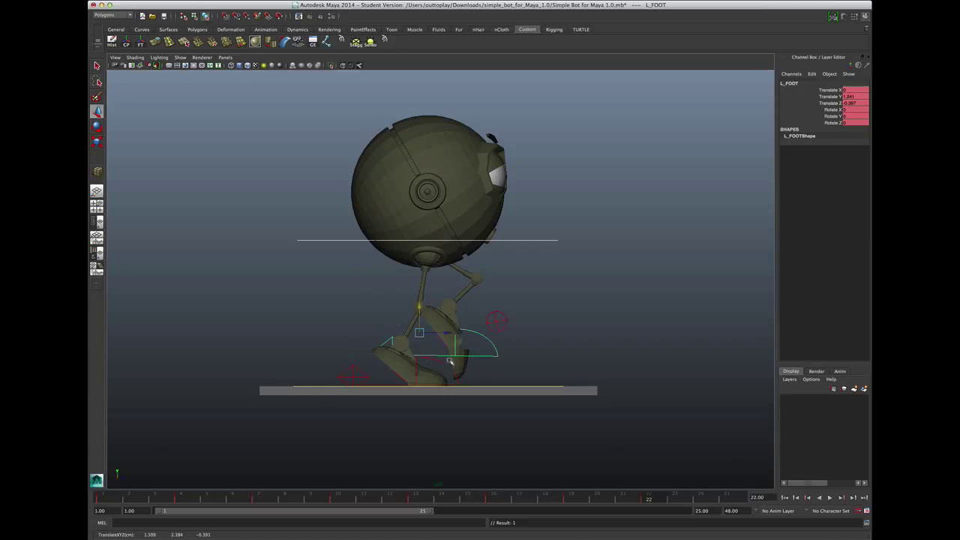
Select all rig controls on frame 1 and key the same pose on frame 25.
key(alt+v)
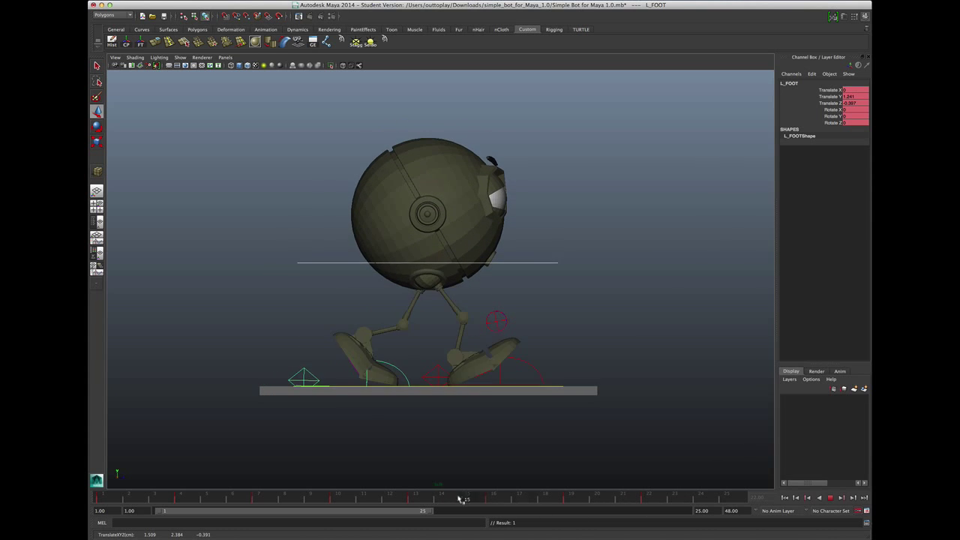
click(664, 503)
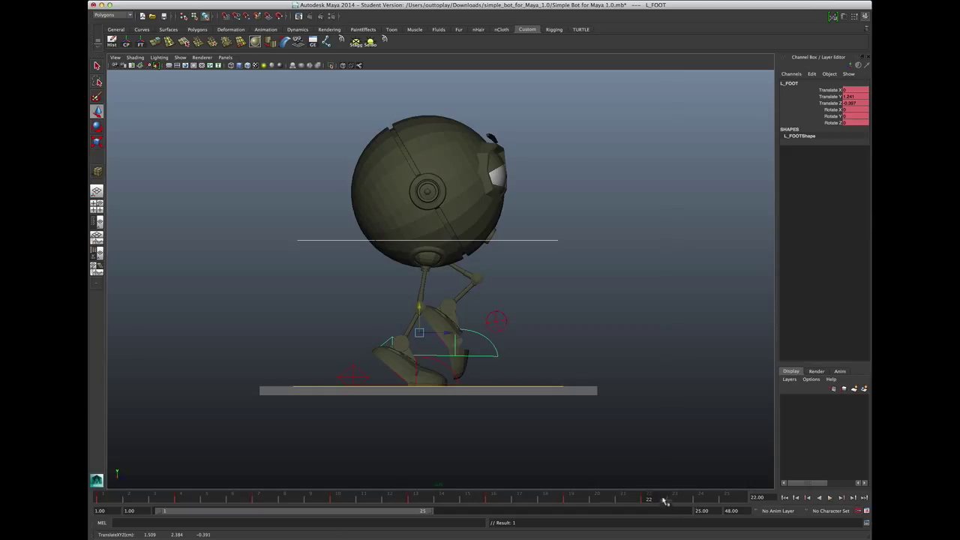
click(739, 500)
click(104, 497)
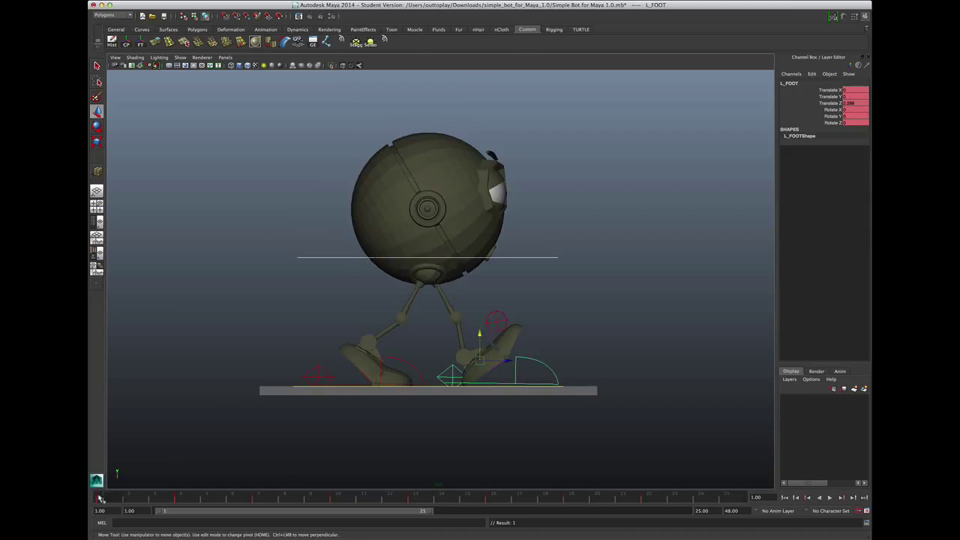
click(388, 40)
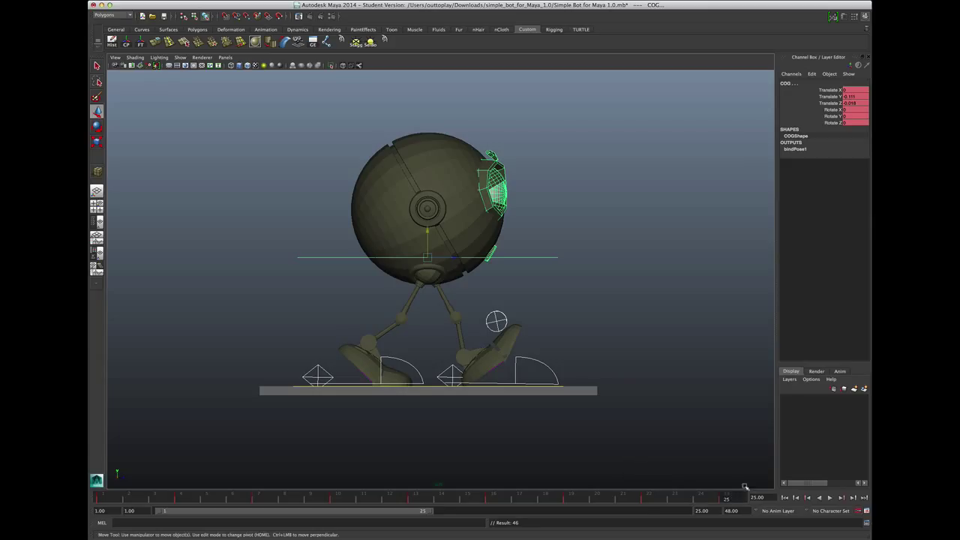
Play back the walk and set the playback range's end time to frame 24.
click(658, 497)
key(alt+v)
key(alt+v)
click(702, 510)
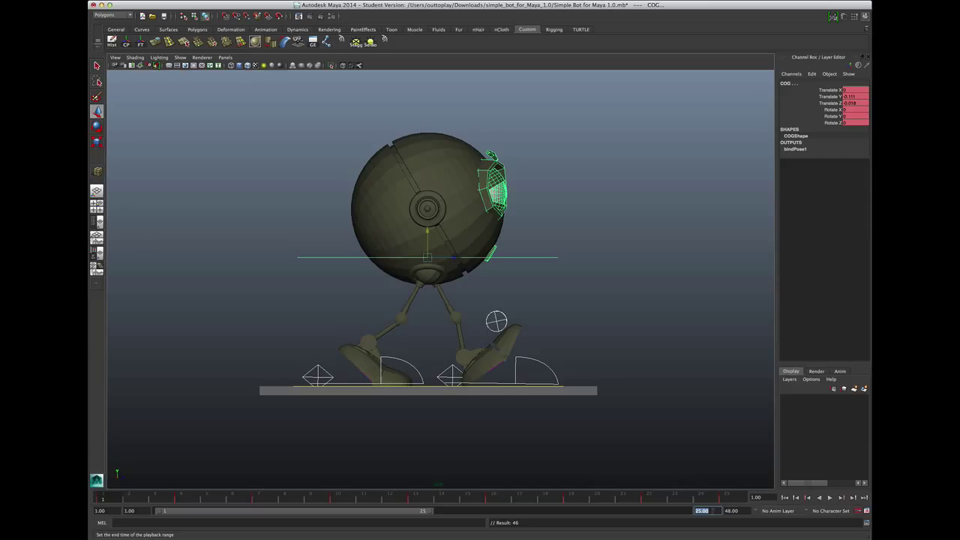
text(24)
key(Return)
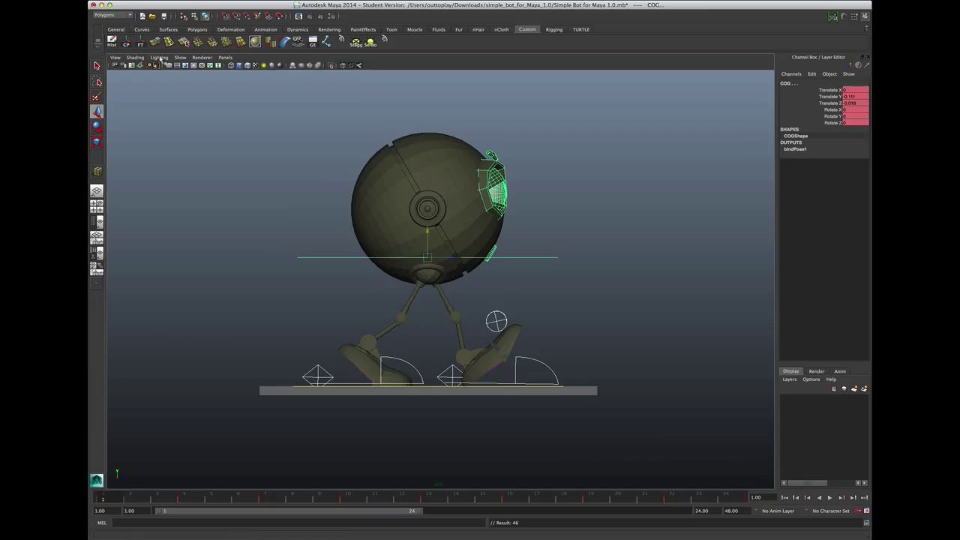
Hide the NURBS curves in the viewport and clear the selection.
click(183, 58)
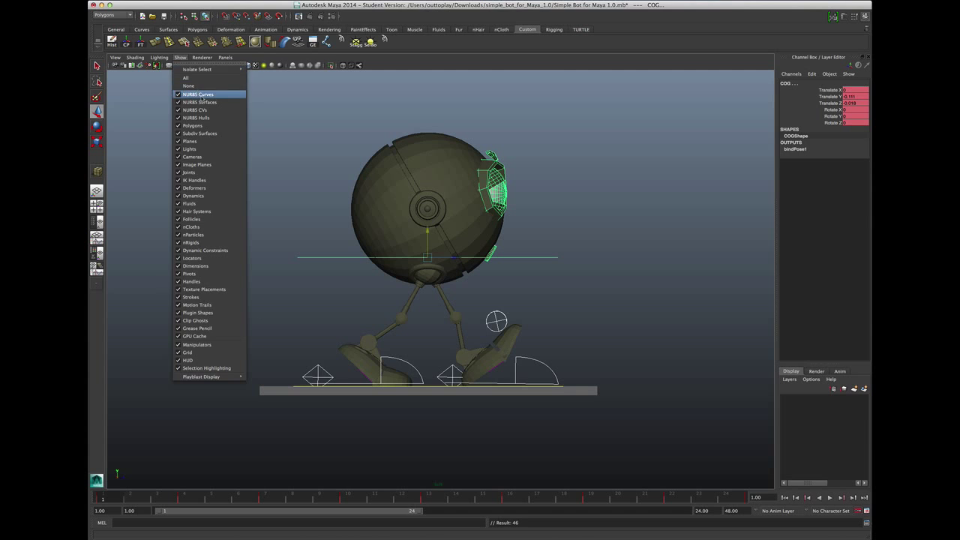
click(200, 94)
click(718, 435)
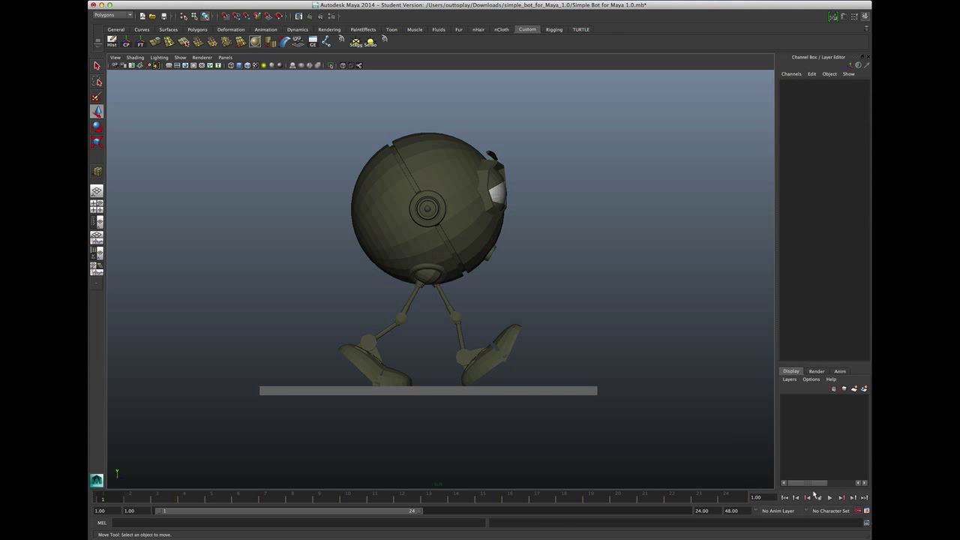
Play the looping walk in the side view and review it from an angled perspective view.
key(alt+v)
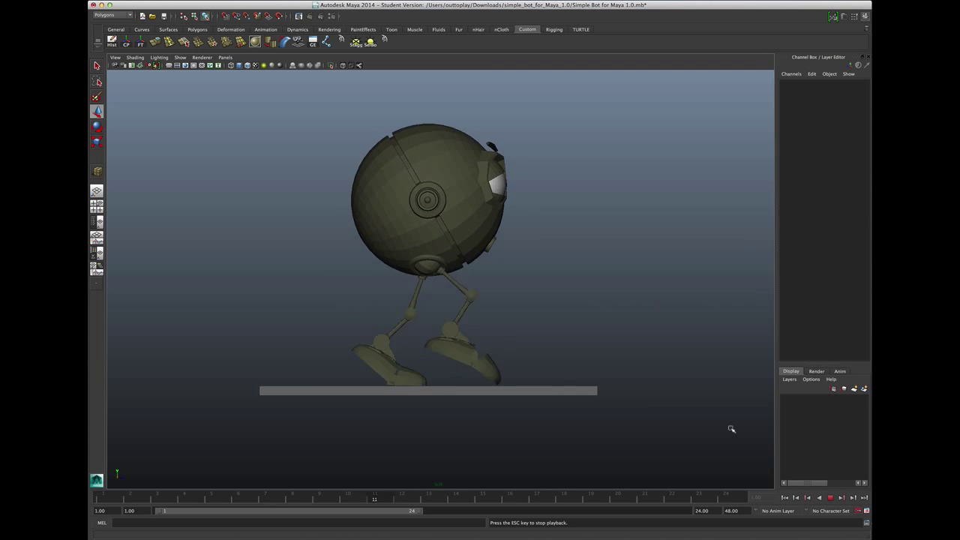
key(space)
click(643, 346)
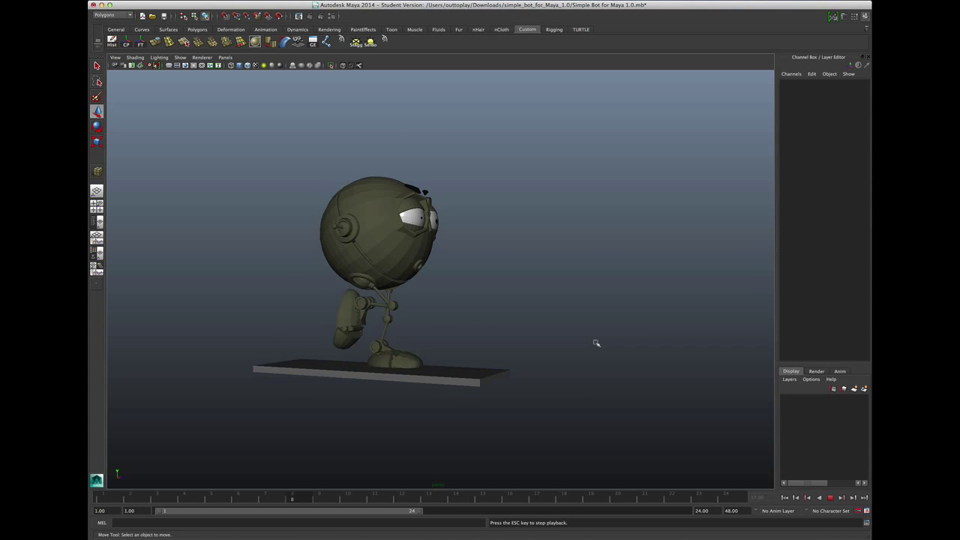
alt+drag(638, 338, 540, 368)
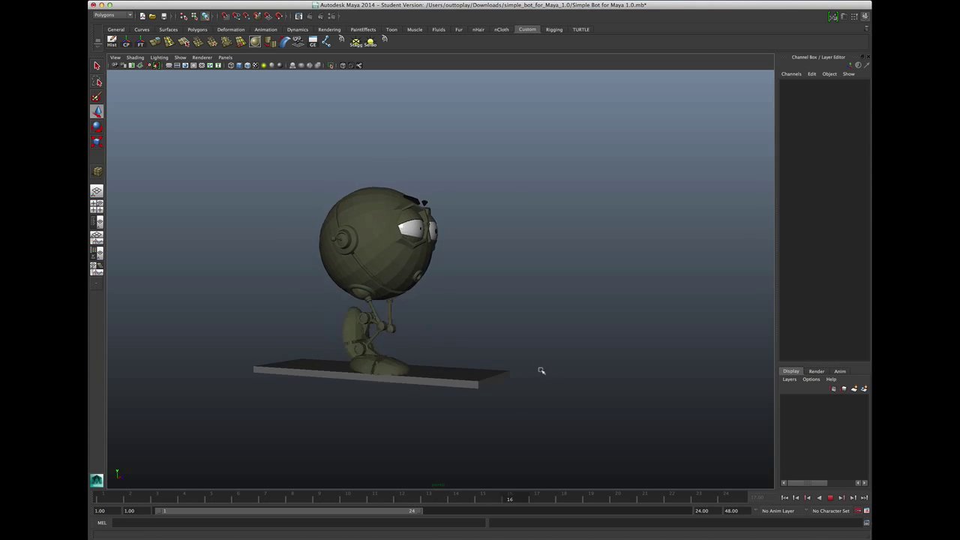
scroll(540, 368, up, 4)
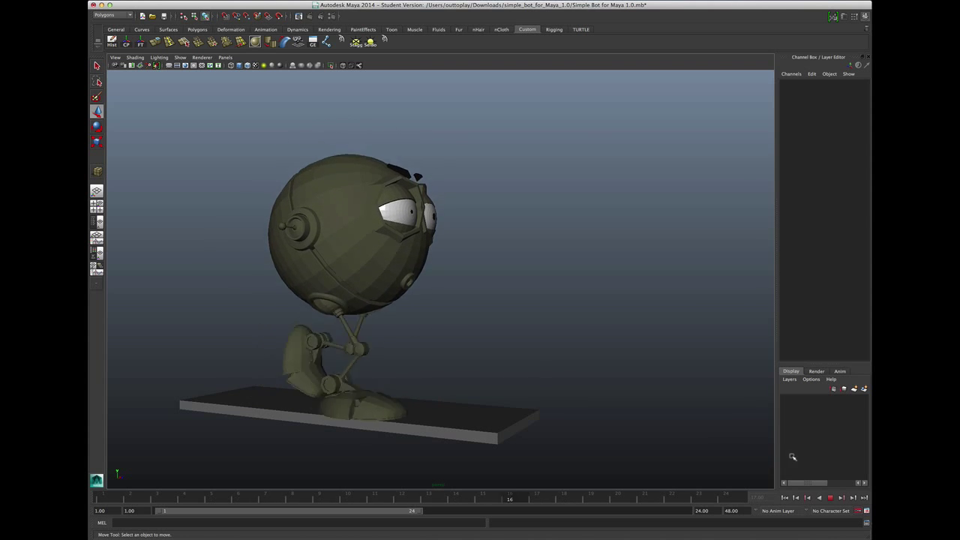
click(830, 497)
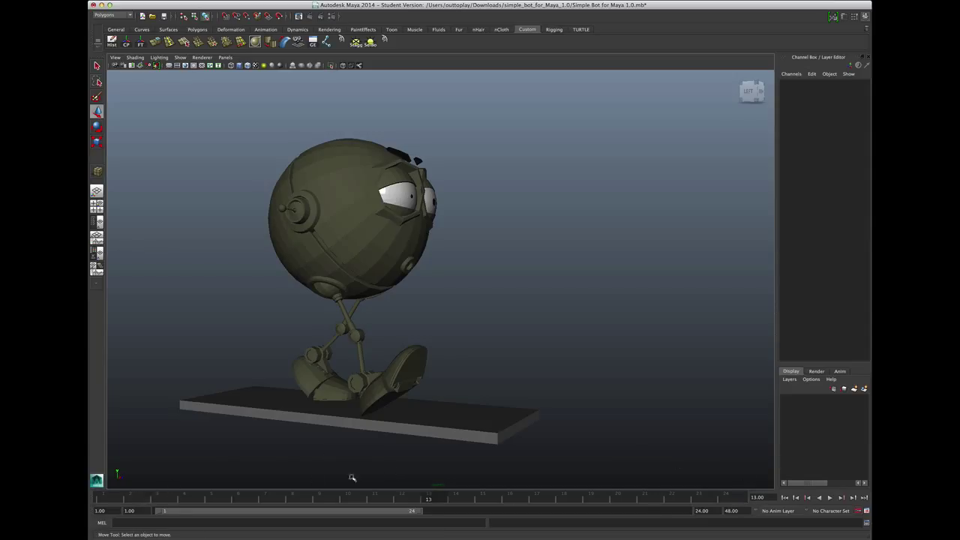
Replay and scrub the walk in the perspective view to check its poses, ending on frame 1.
key(alt+v)
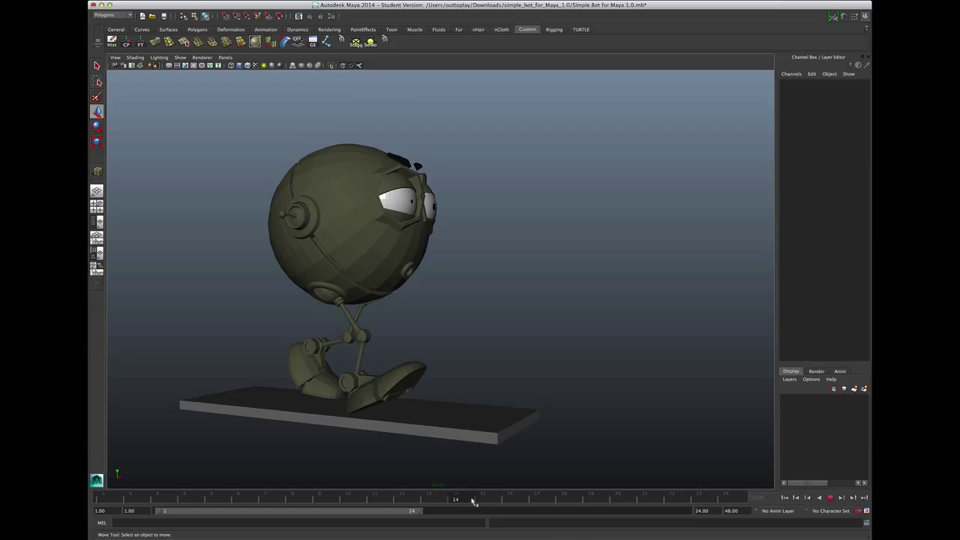
click(590, 498)
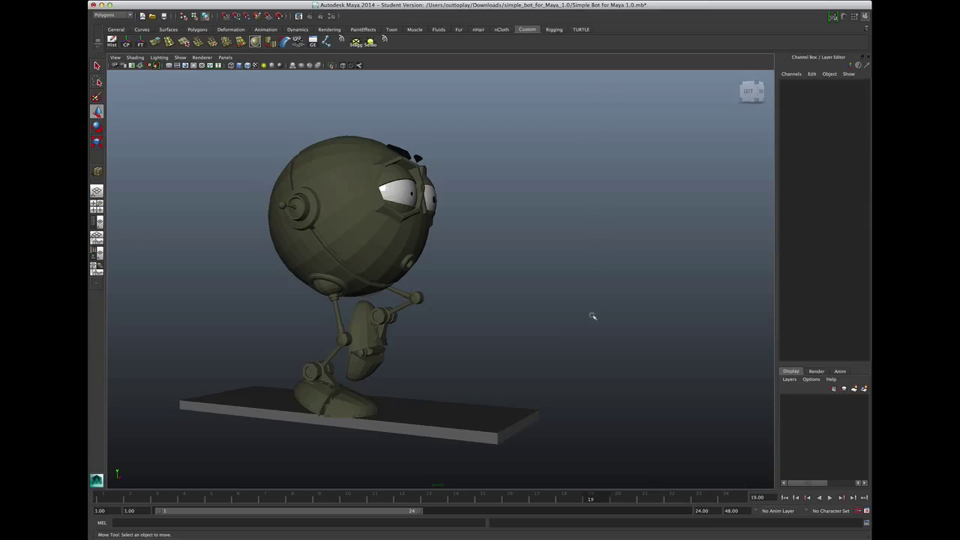
key(alt+v)
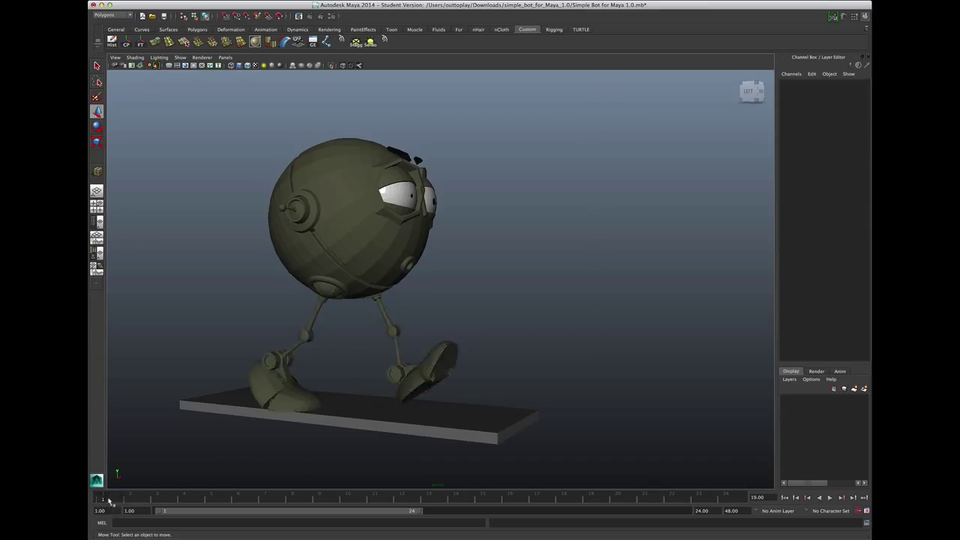
mouse_move(523, 493)
mouse_down()
mouse_move(592, 489)
mouse_move(103, 507)
mouse_up()
key(alt+v)
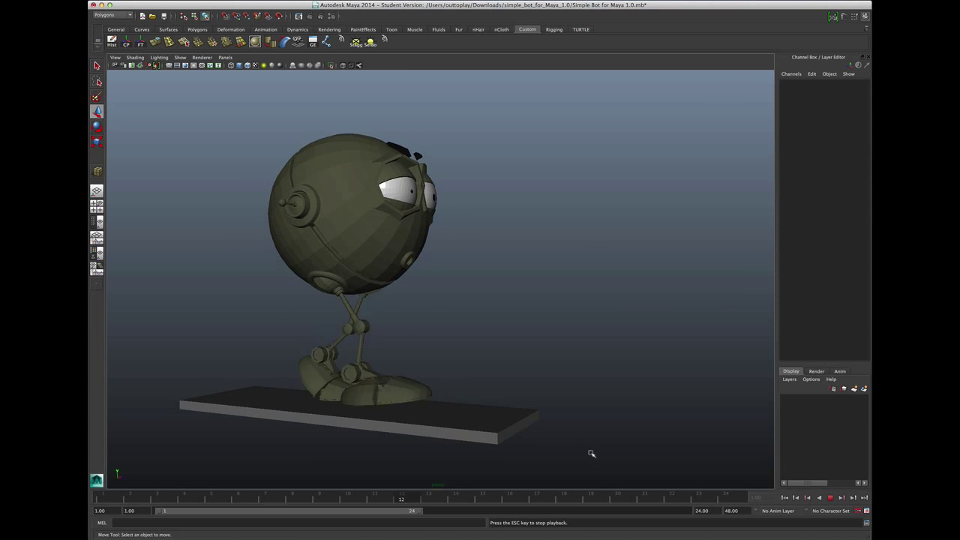
click(829, 498)
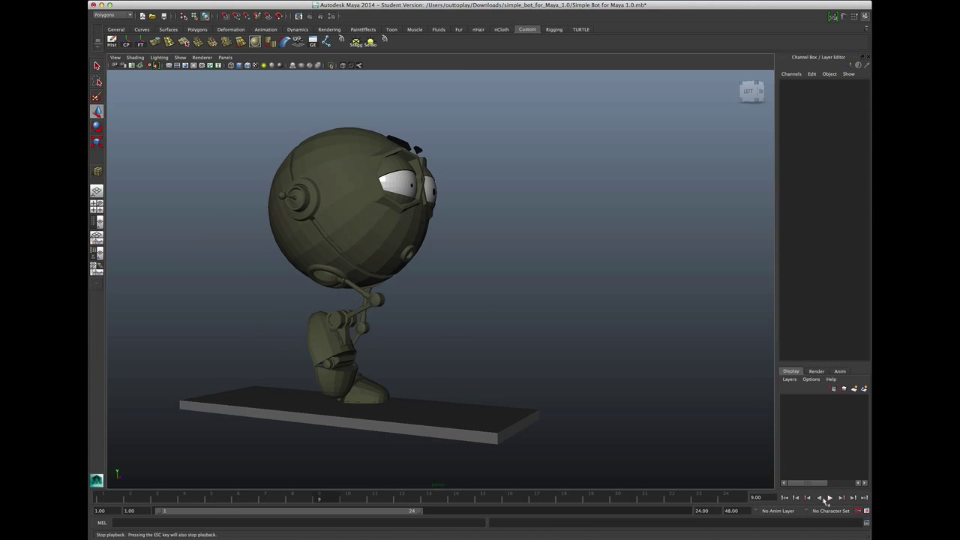
click(795, 499)
click(785, 497)
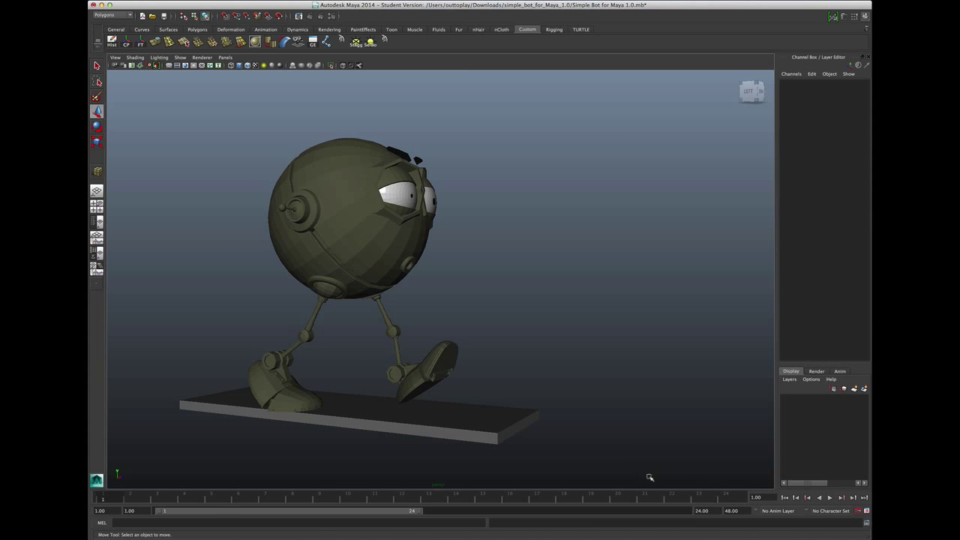
Play the walk's opening frames from a near-side angle and show the NURBS curves again.
alt+drag(635, 462, 592, 401)
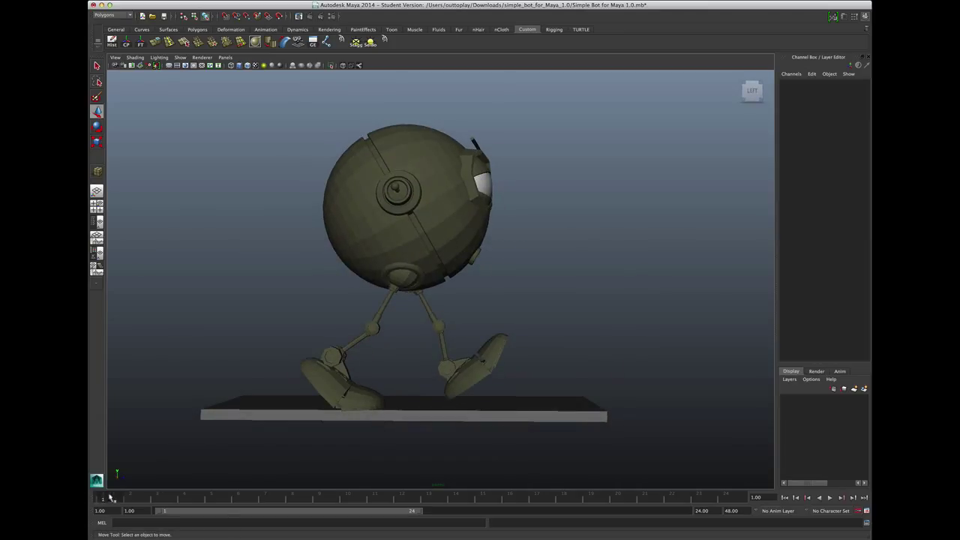
key(alt+v)
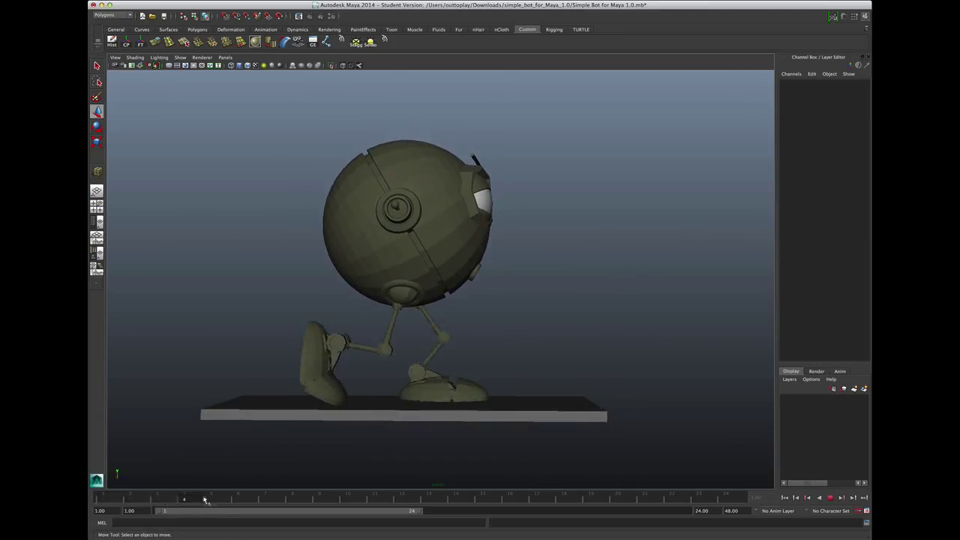
key(alt+v)
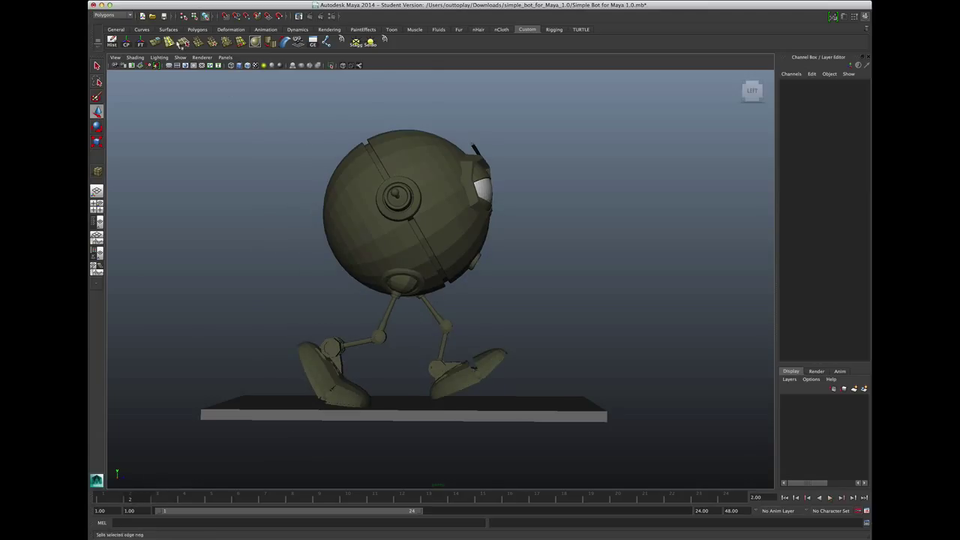
click(179, 57)
click(197, 94)
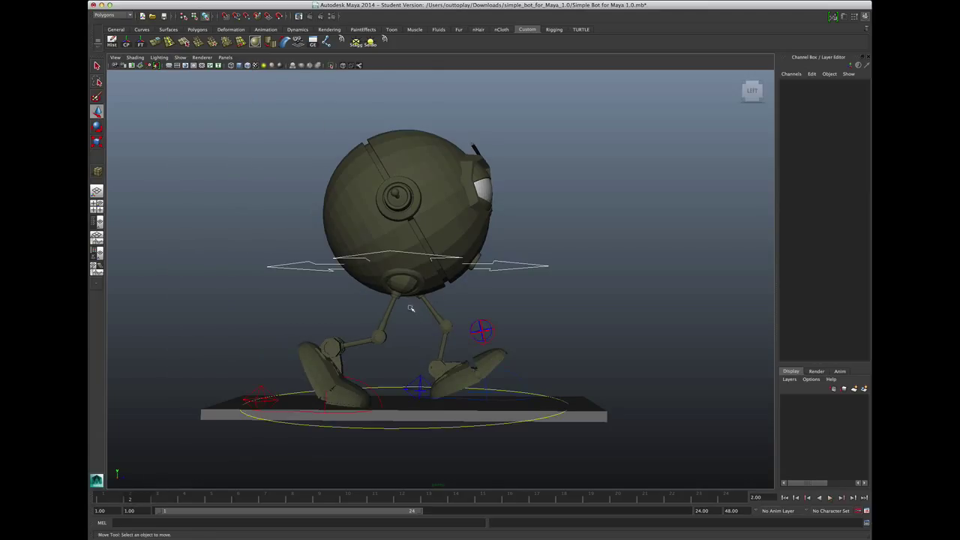
Select the left heel control and step back and forth through frames 1 to 4 in the side view to examine the foot's landing.
click(422, 383)
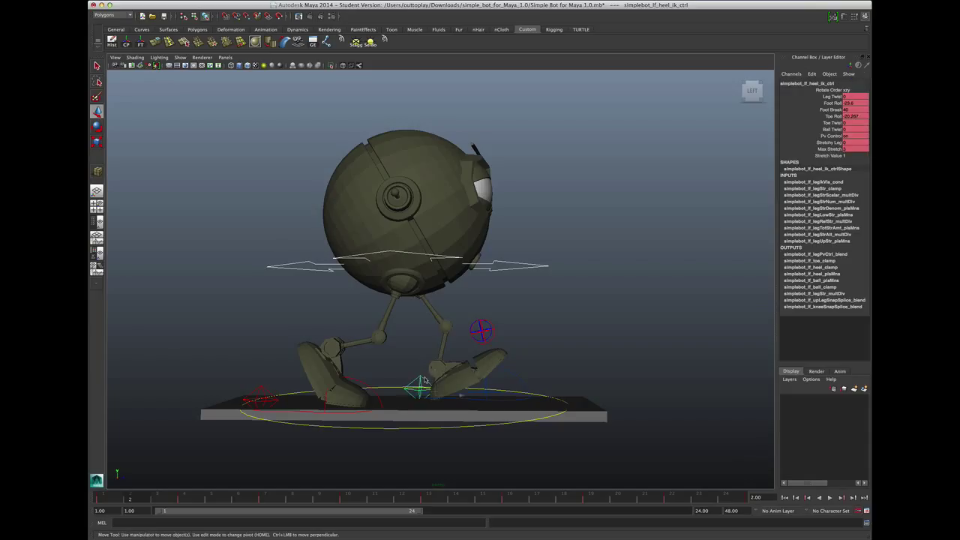
click(103, 498)
key(space)
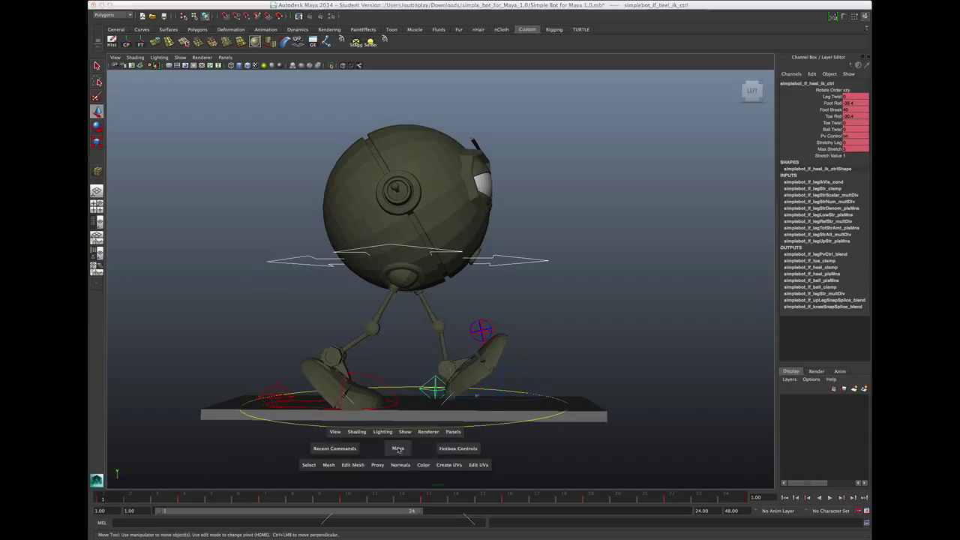
drag(397, 449, 371, 440)
alt+right_drag(381, 440, 390, 438)
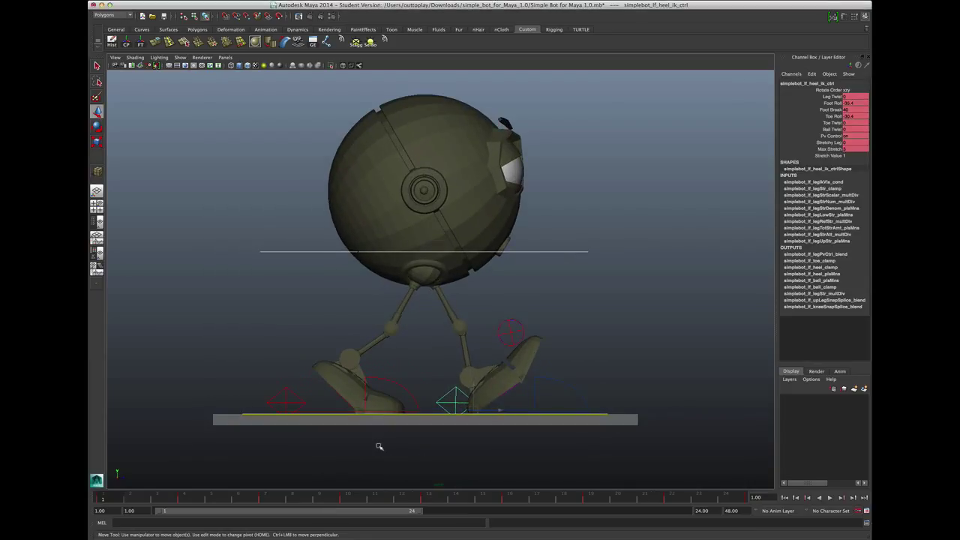
key(alt+period)
key(alt+period)
key(alt+period)
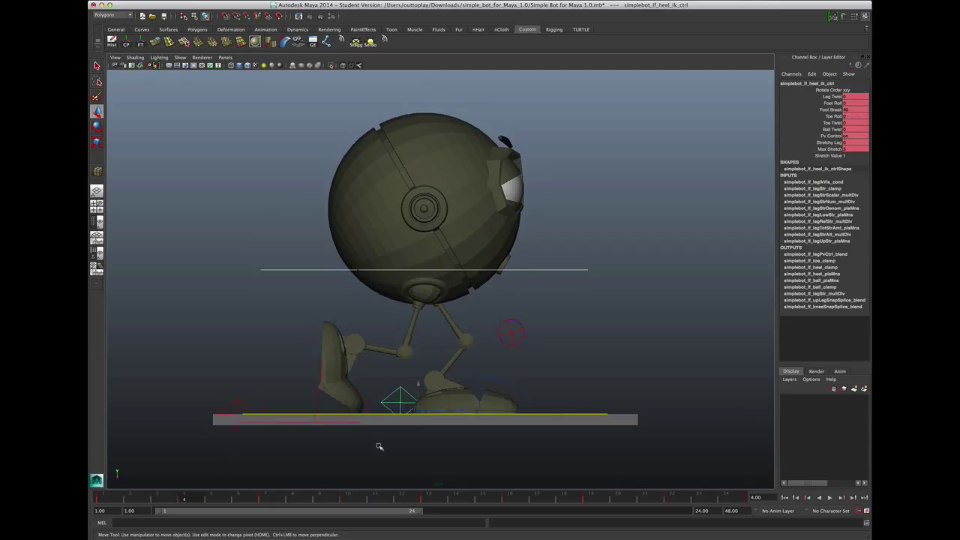
key(alt+comma)
key(alt+comma)
key(alt+comma)
key(alt+period)
key(alt+period)
key(alt+period)
key(alt+comma)
key(alt+comma)
key(alt+comma)
key(alt+period)
key(alt+period)
key(alt+period)
key(alt+comma)
key(alt+comma)
key(alt+comma)
key(alt+period)
key(alt+period)
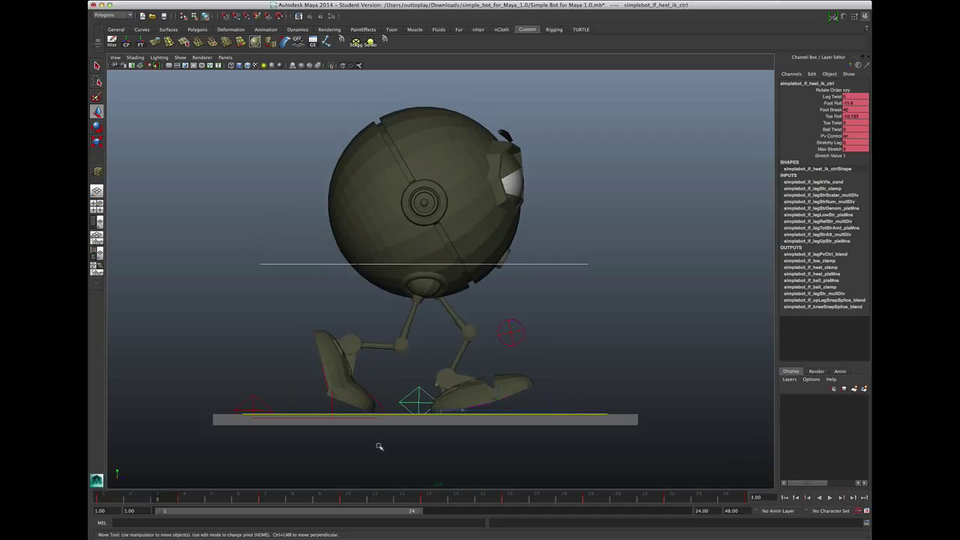
key(alt+comma)
key(alt+comma)
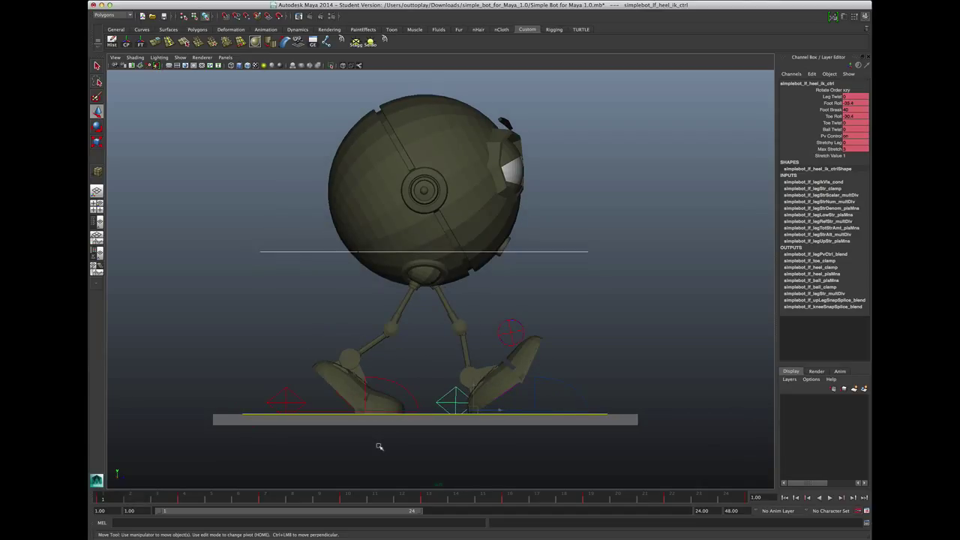
key(alt+period)
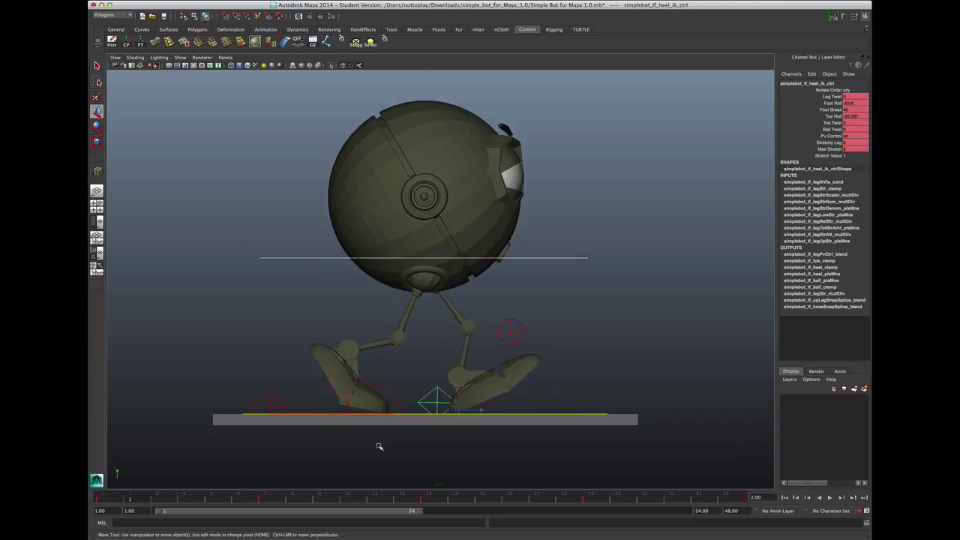
key(alt+comma)
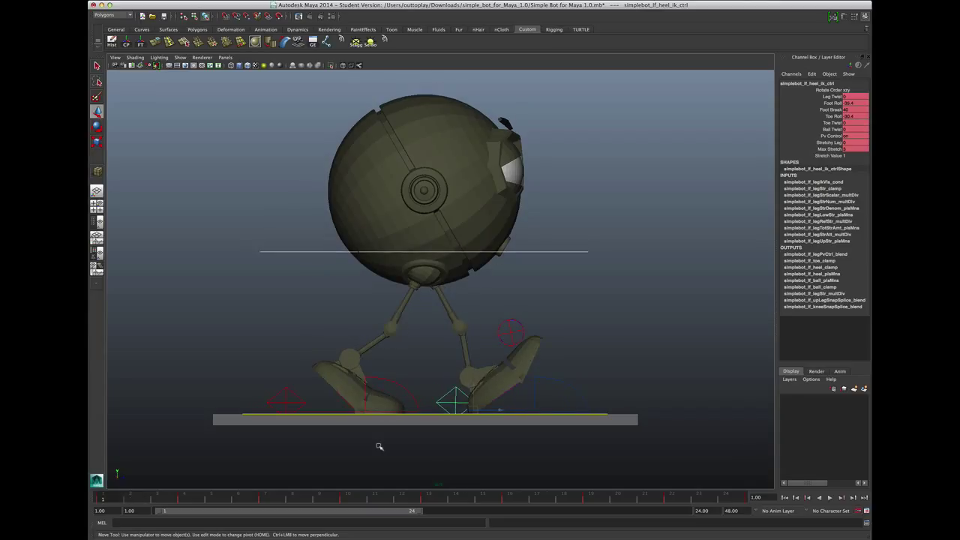
key(alt+period)
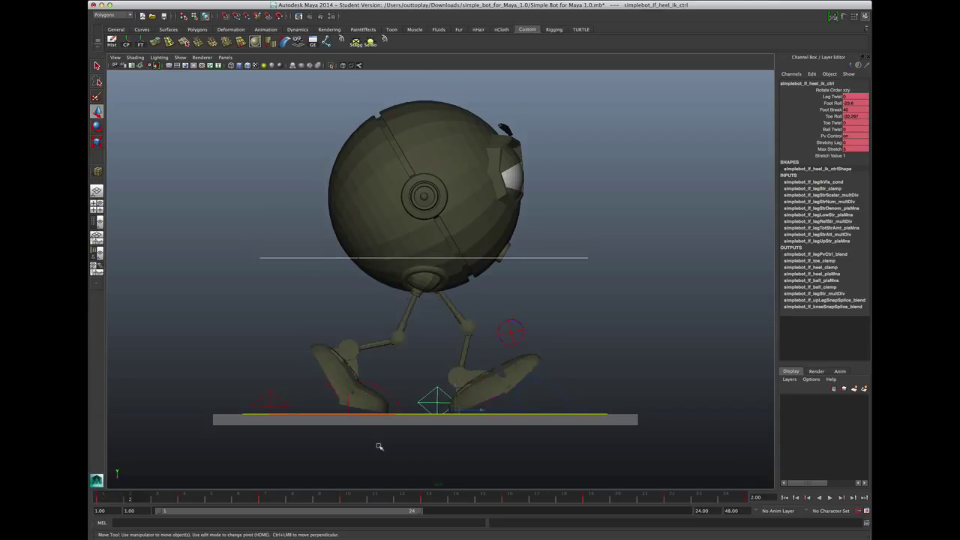
At frame 3, set the left heel control's Foot Roll to 0 and its Toe Roll to about -21.6.
key(alt+period)
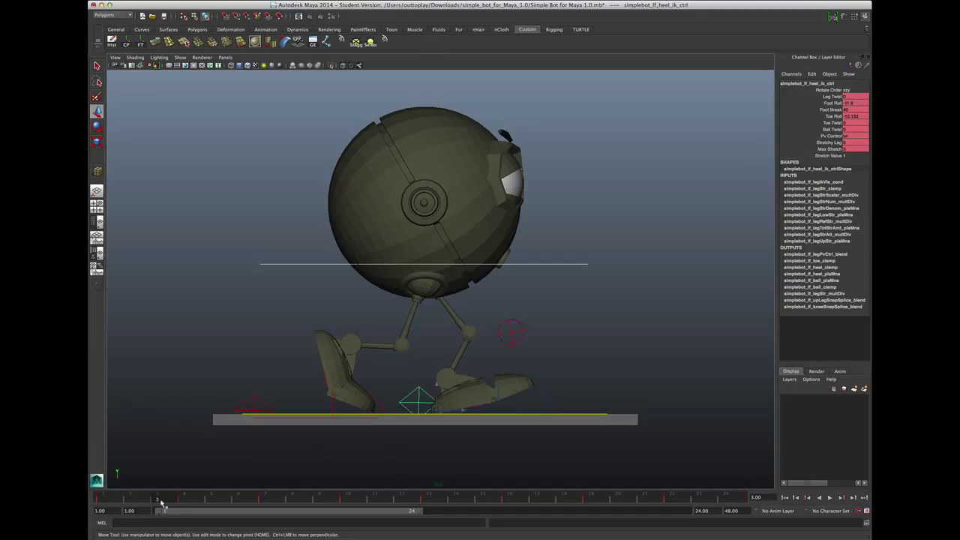
double_click(861, 104)
text(0)
key(Return)
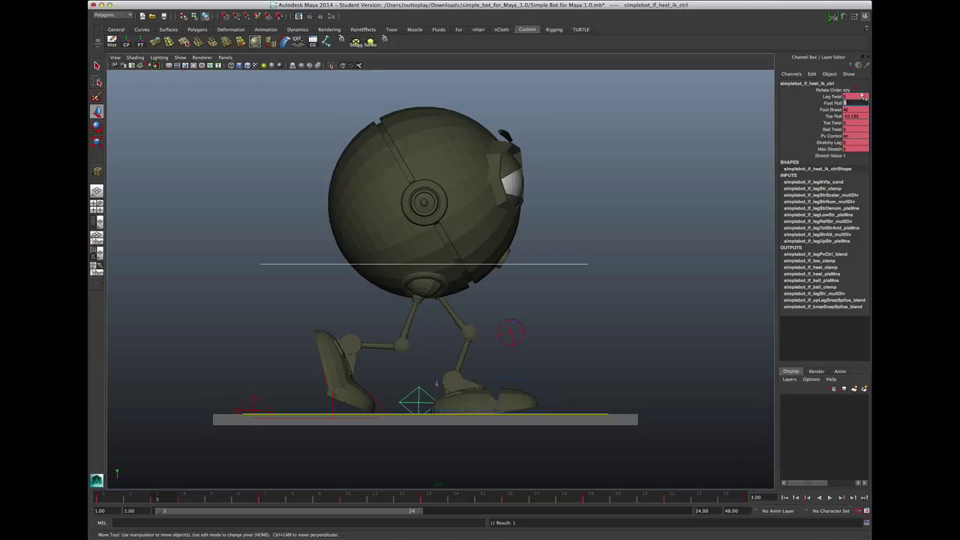
click(832, 116)
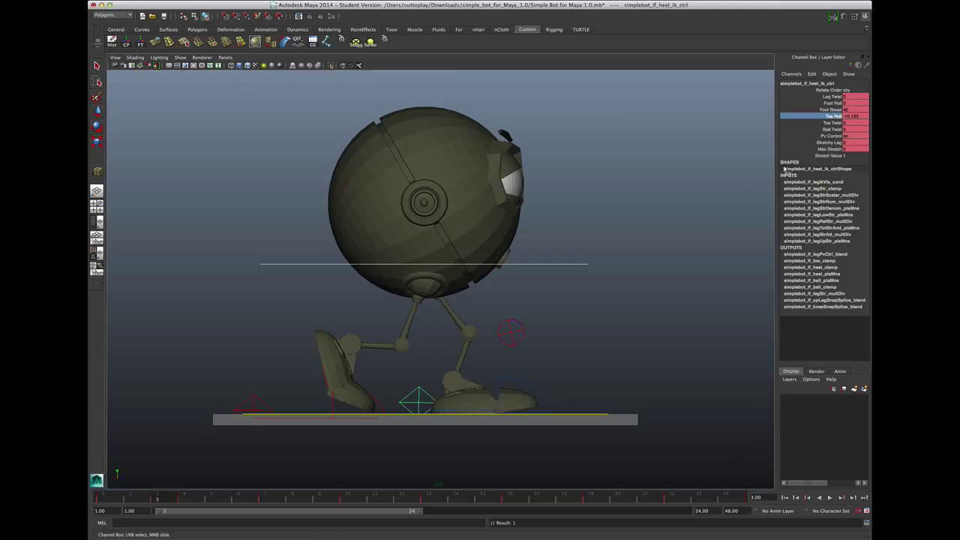
middle_drag(636, 324, 591, 329)
drag(190, 500, 186, 500)
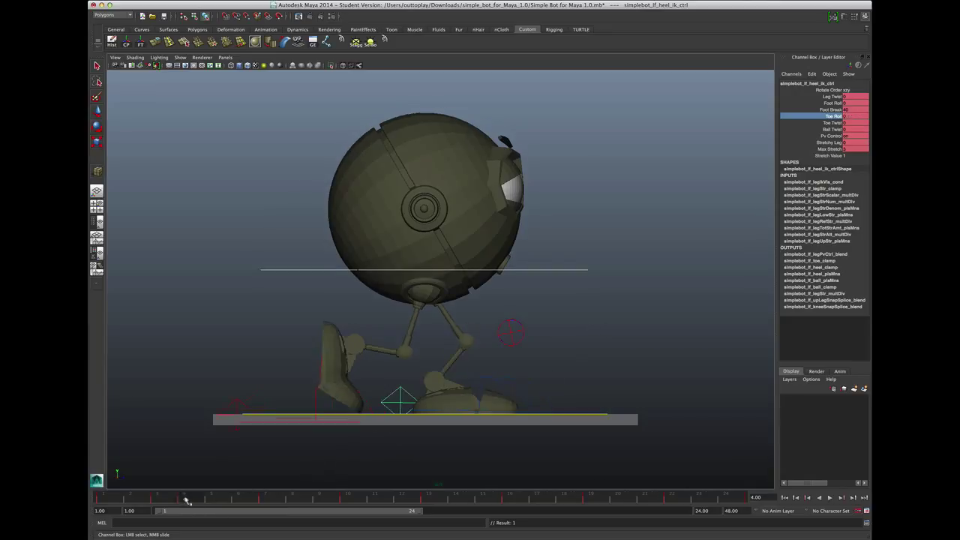
Move the left heel control's key from frame 3 to frame 2.
mouse_move(119, 500)
mouse_down()
mouse_move(226, 504)
mouse_move(112, 499)
mouse_up()
shift+click(159, 501)
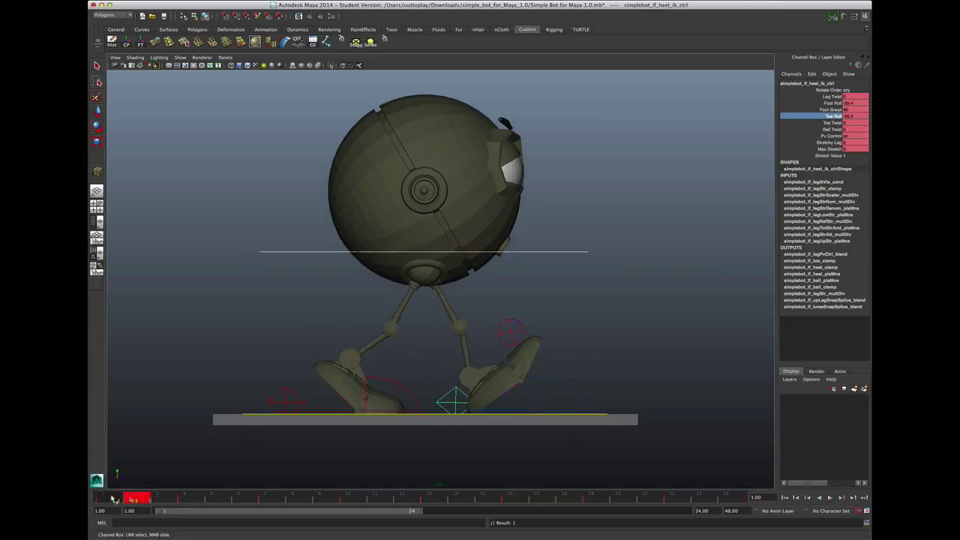
click(133, 456)
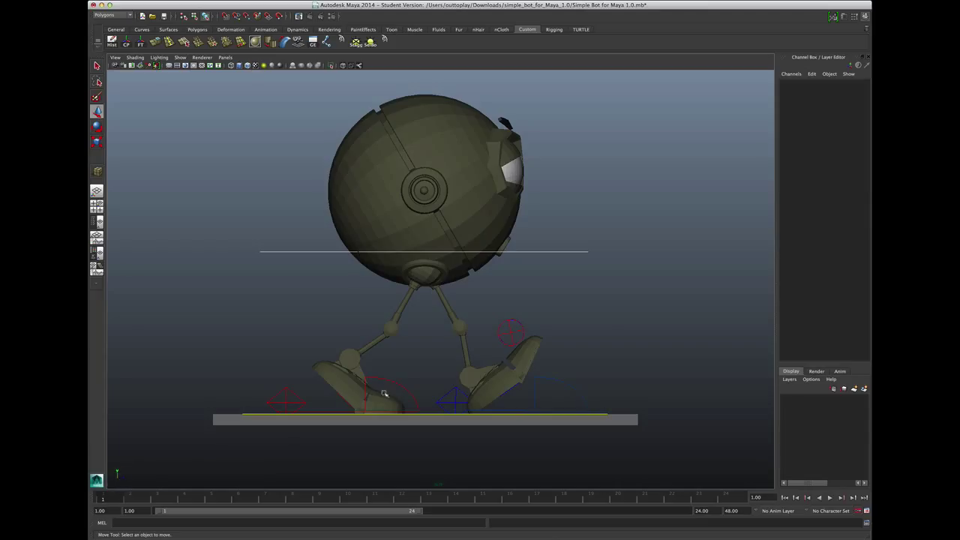
click(449, 399)
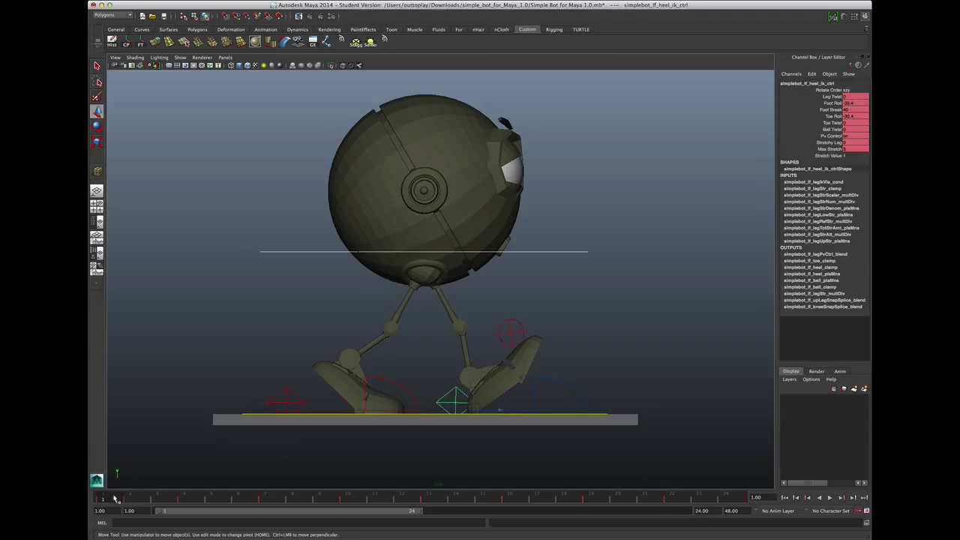
Scrub through frames 1 to 4 to examine the left foot's landing, ending on frame 2.
key(alt+v)
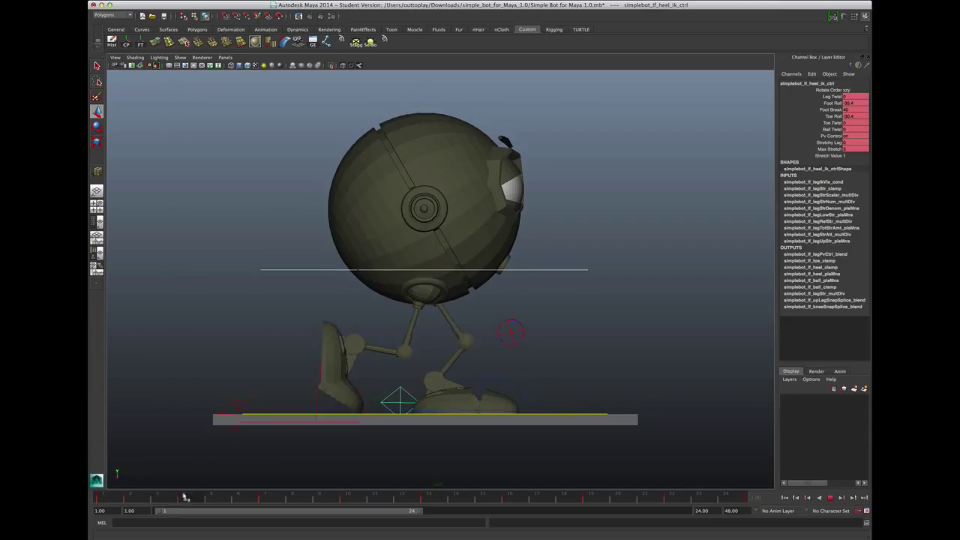
key(alt+v)
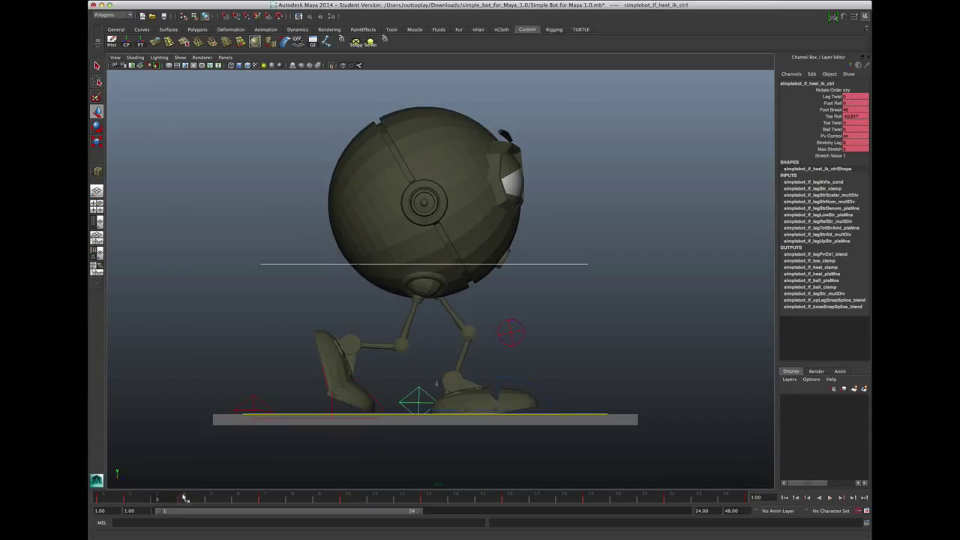
click(180, 498)
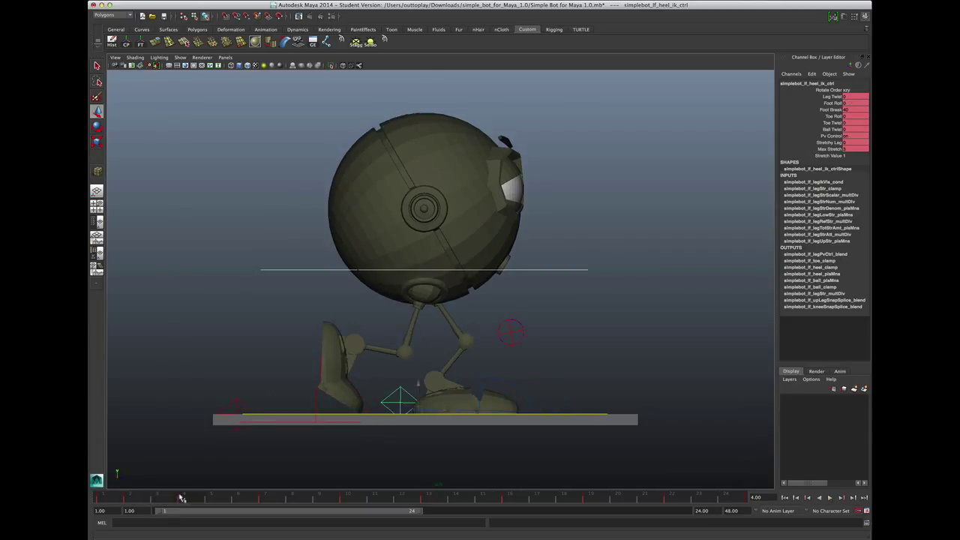
shift+click(181, 497)
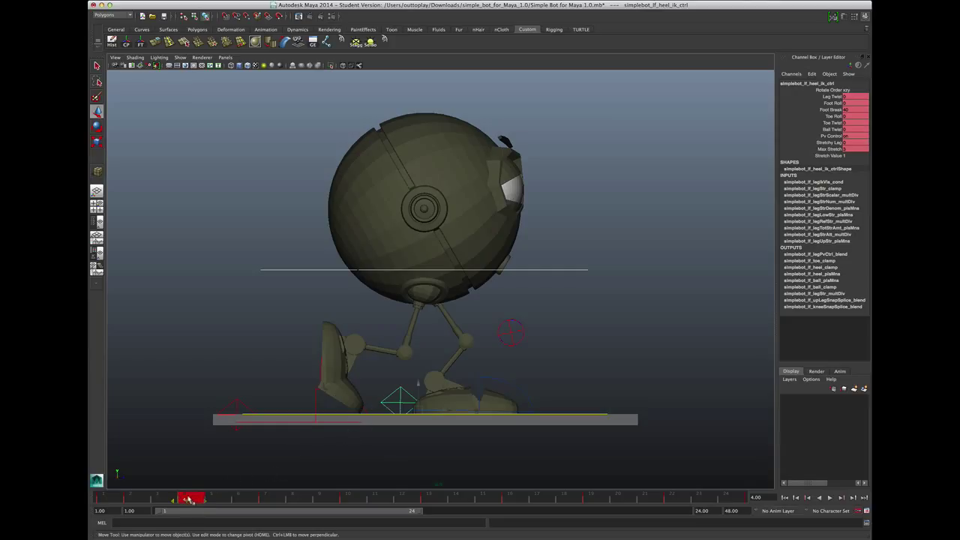
click(160, 498)
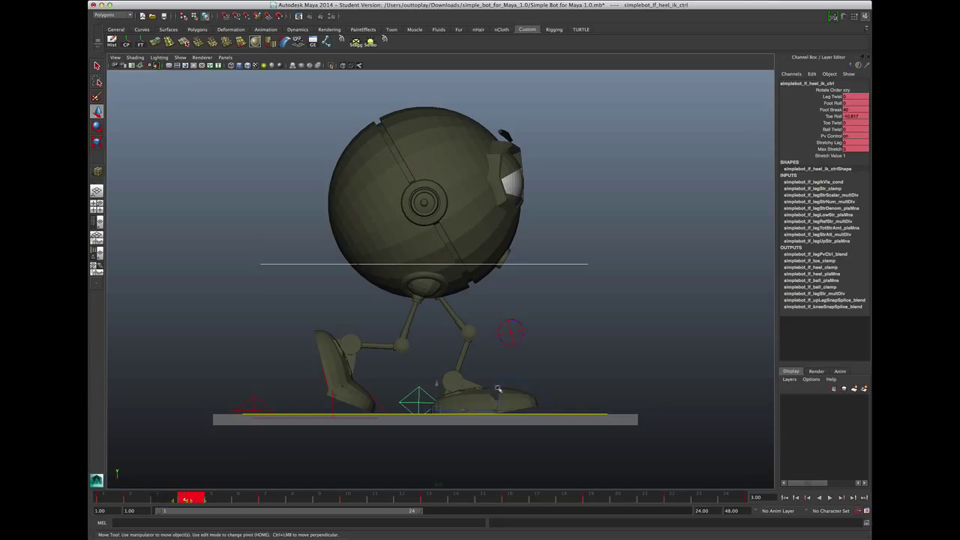
click(413, 395)
key(alt+v)
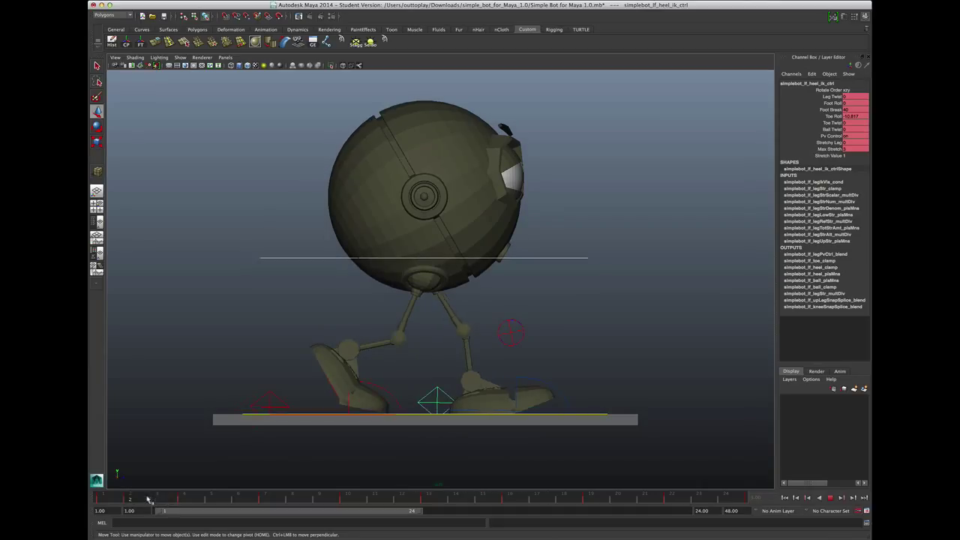
key(alt+v)
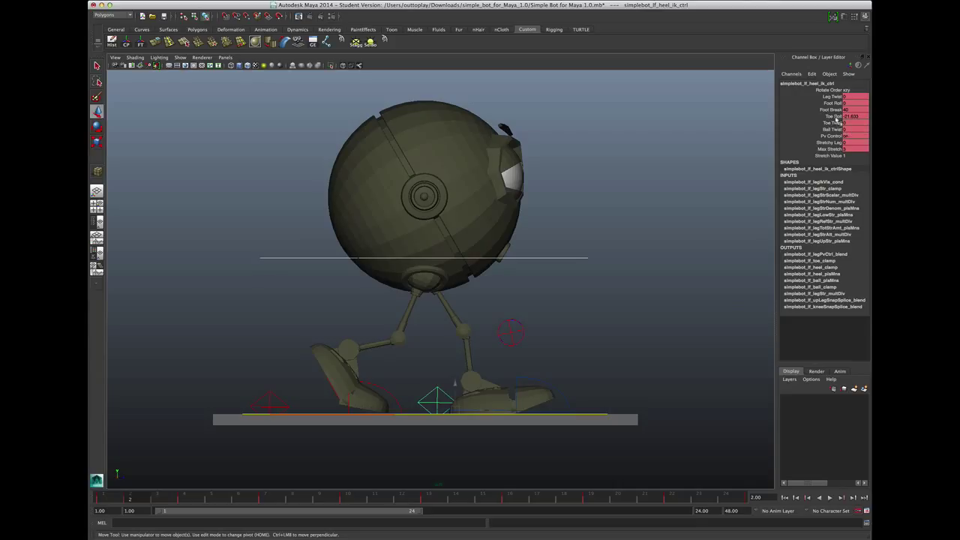
At frame 2, lower the left heel control's Toe Roll to about -38 and play back the result.
click(833, 116)
middle_drag(677, 303, 624, 306)
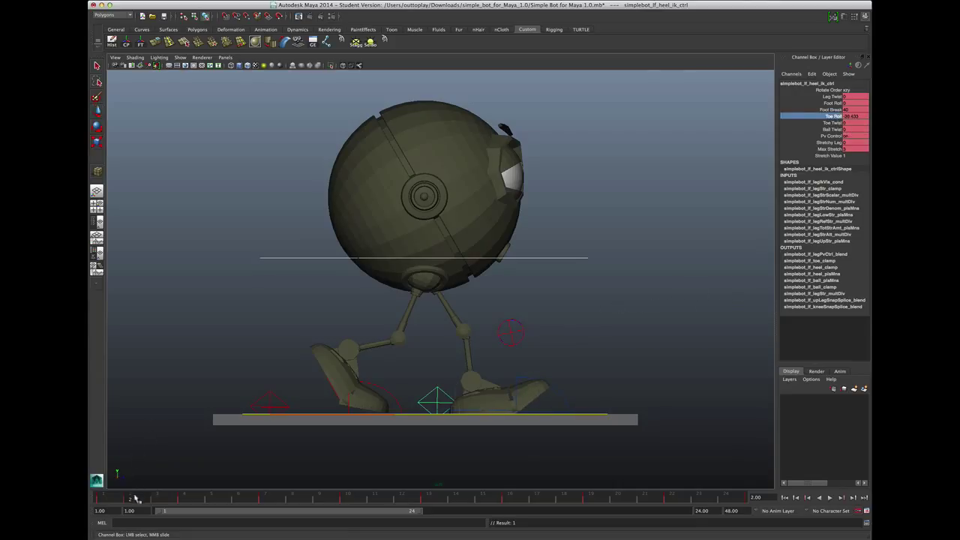
drag(138, 498, 196, 489)
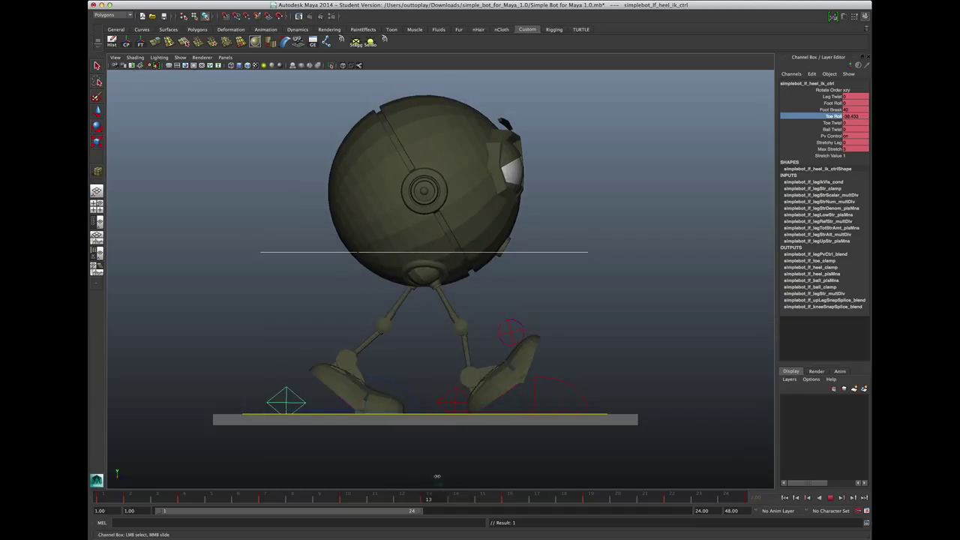
key(Escape)
At frame 14, set the right heel control's Foot Roll to 0 and its Toe Roll to about -41.3.
key(alt+v)
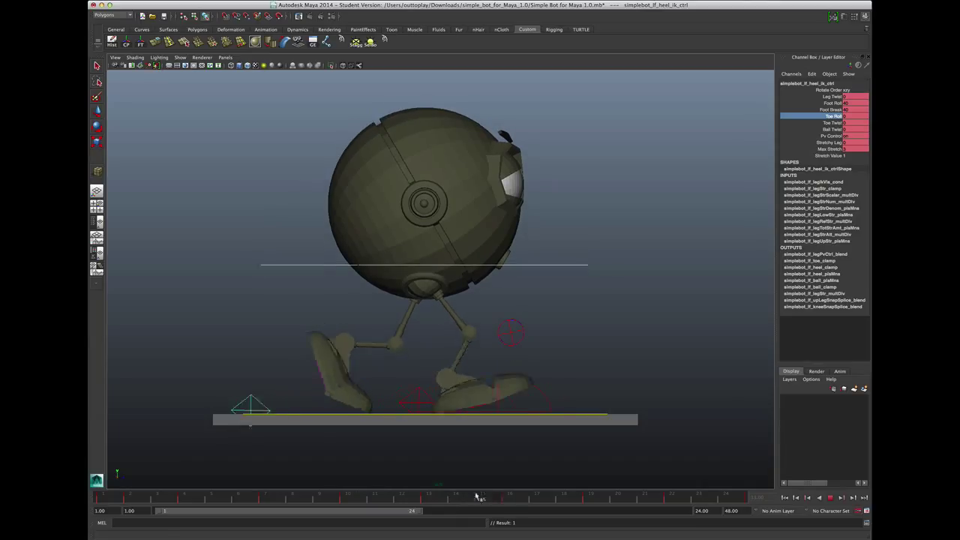
key(alt+v)
click(453, 499)
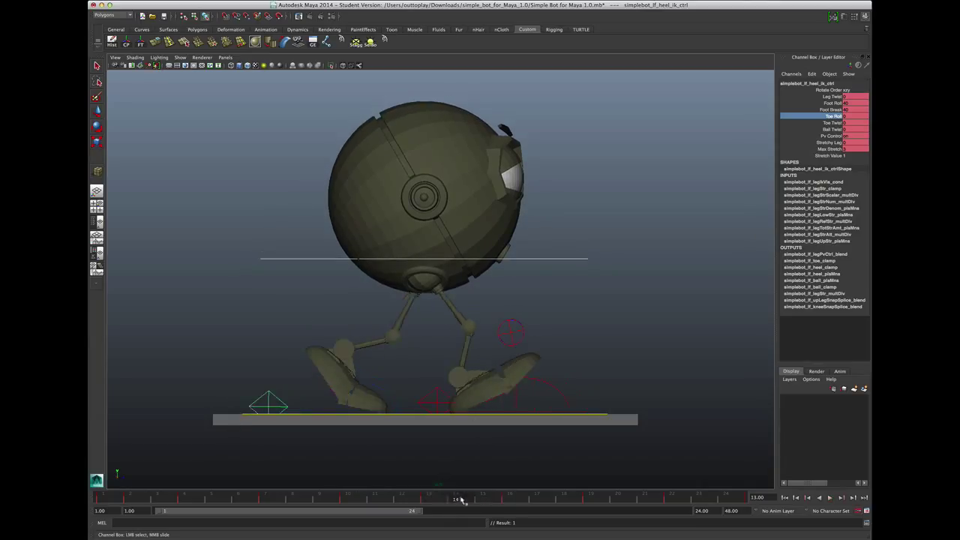
click(434, 386)
key(w)
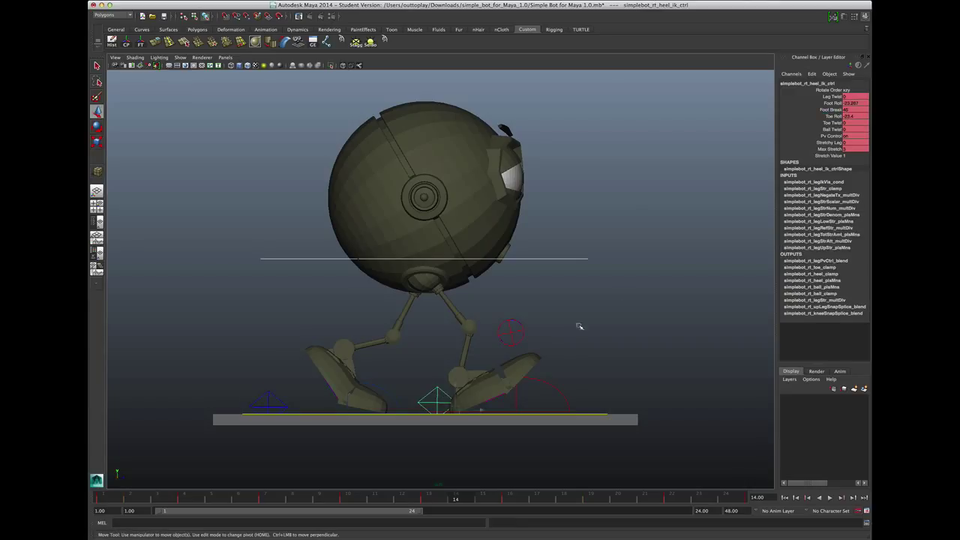
double_click(860, 102)
text(0)
key(Return)
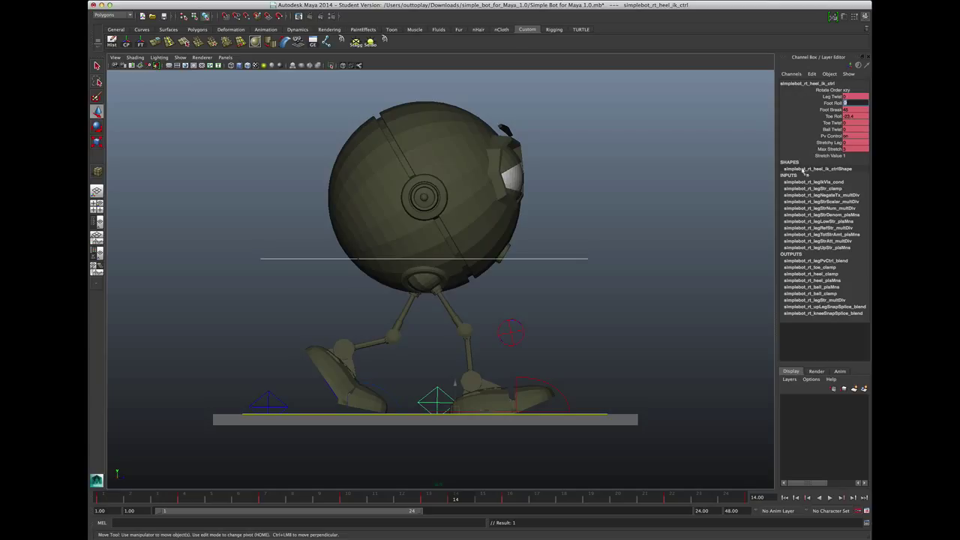
click(832, 115)
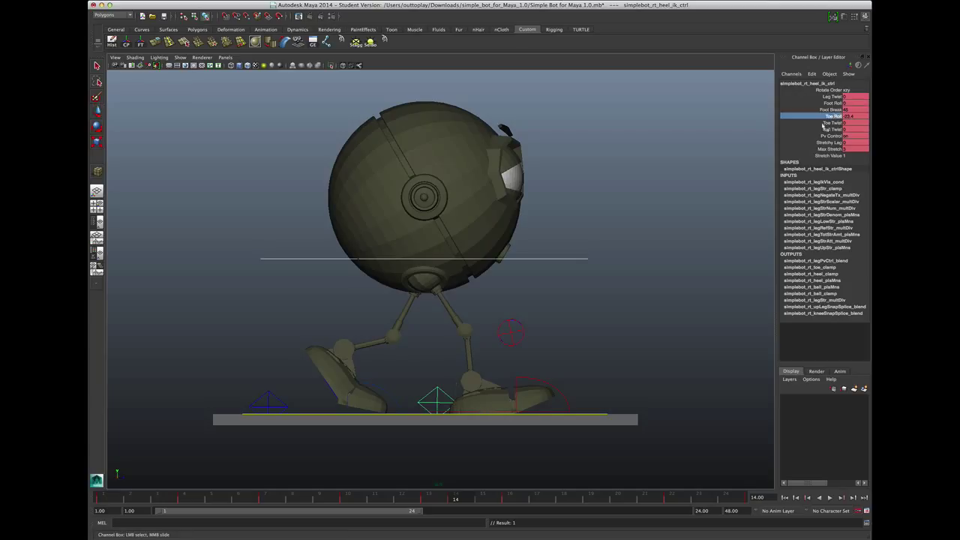
middle_drag(650, 288, 572, 297)
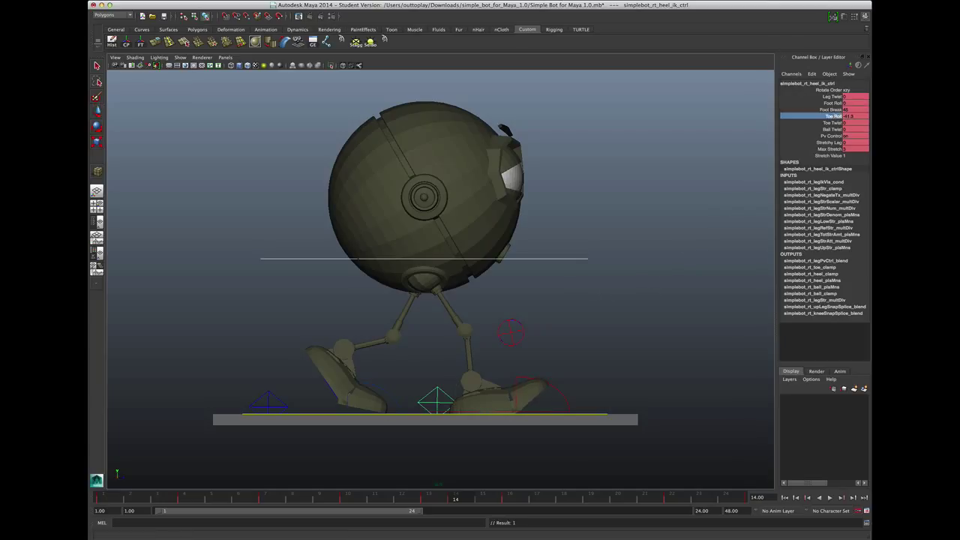
Scrub the right foot's landing and play the walk with the NURBS curves temporarily hidden.
drag(425, 499, 495, 500)
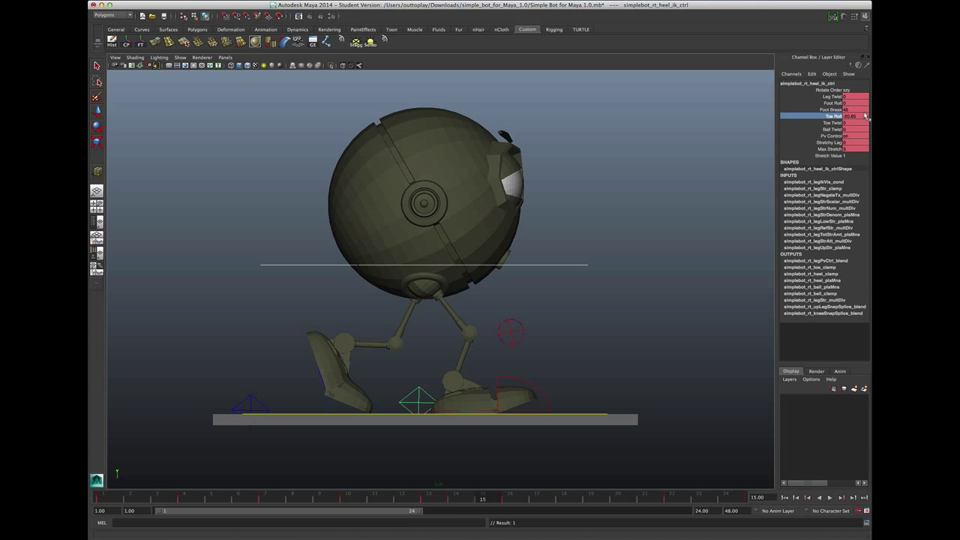
click(507, 499)
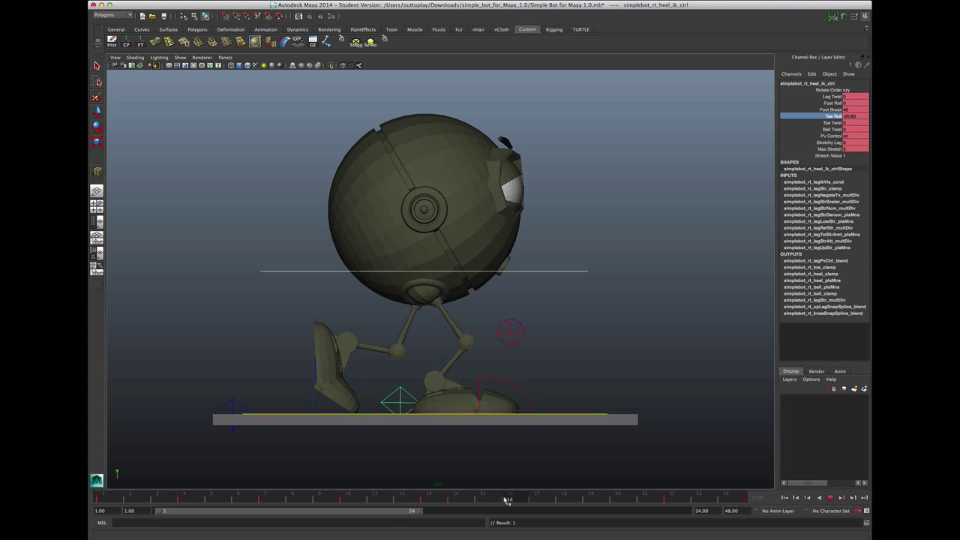
drag(508, 498, 99, 501)
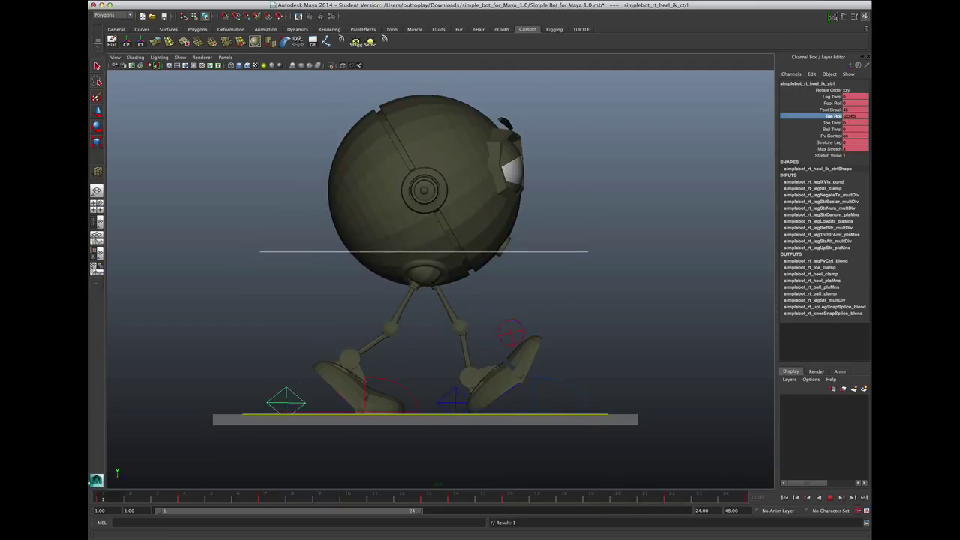
click(181, 58)
click(198, 94)
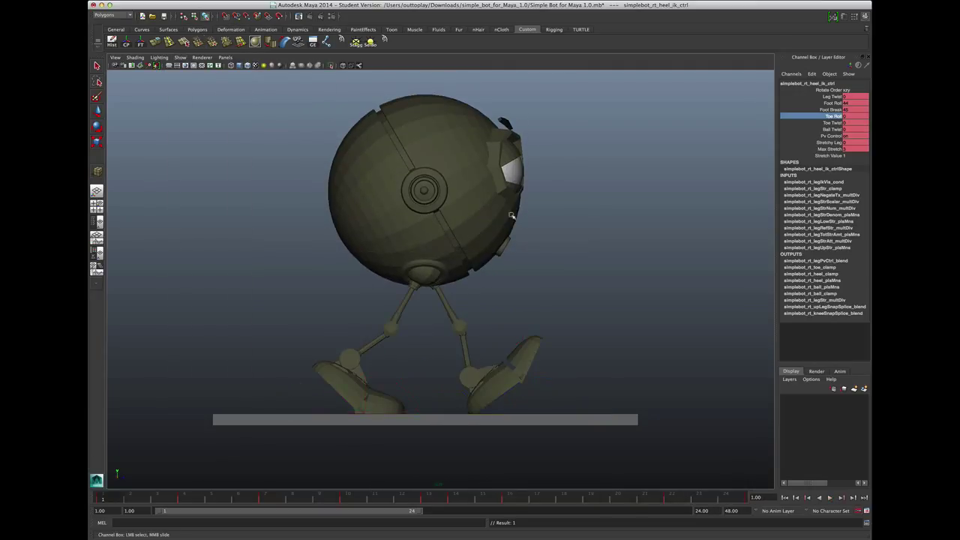
key(alt+v)
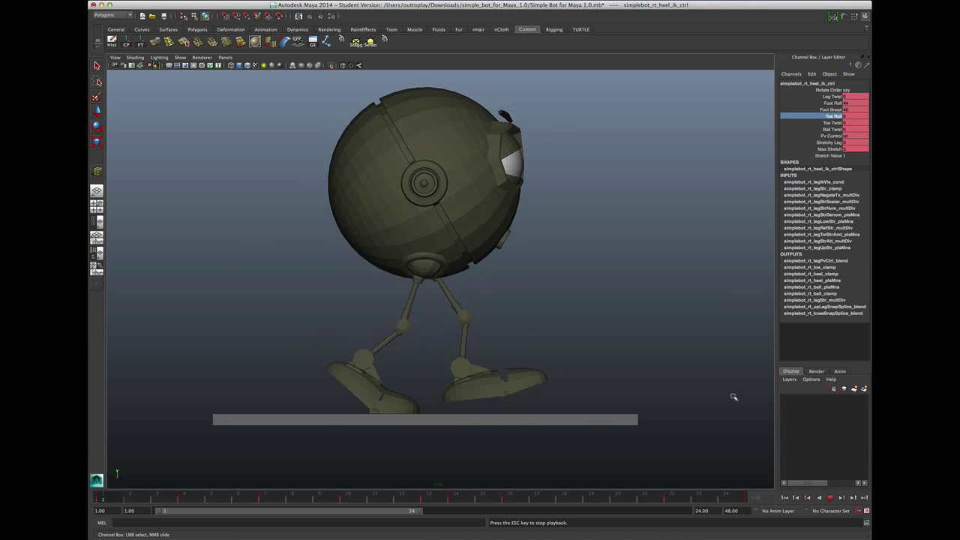
key(Escape)
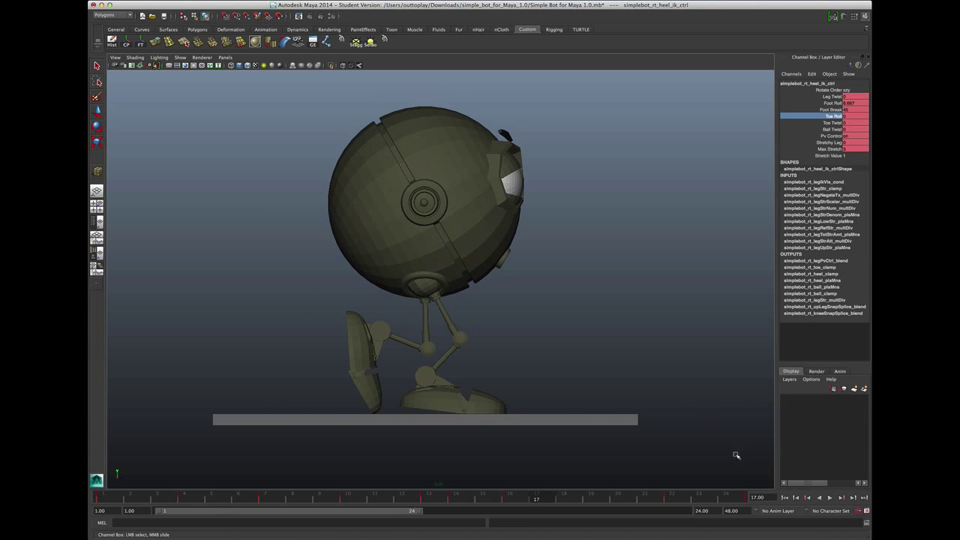
click(180, 58)
click(195, 92)
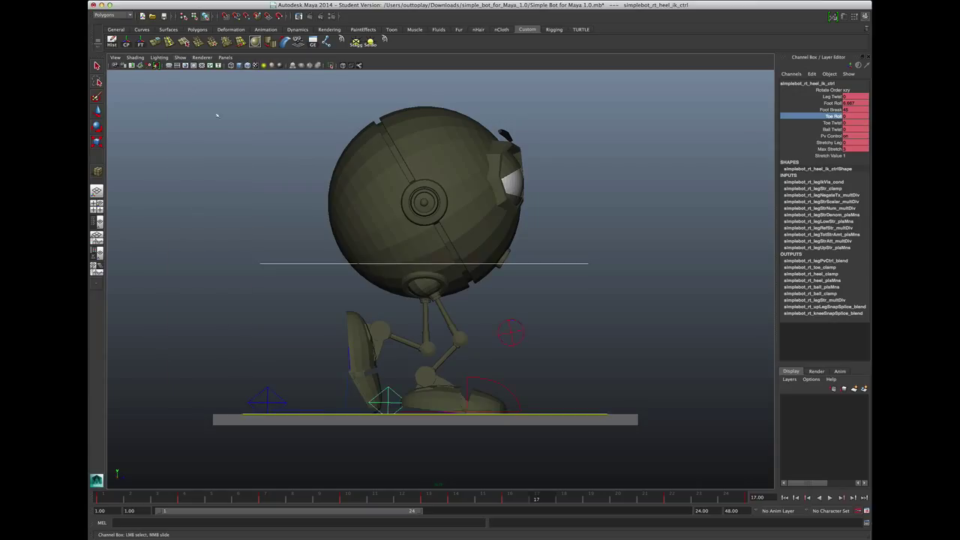
Select the right foot control and show its animation curves in the Graph Editor beneath the perspective view.
click(470, 377)
key(w)
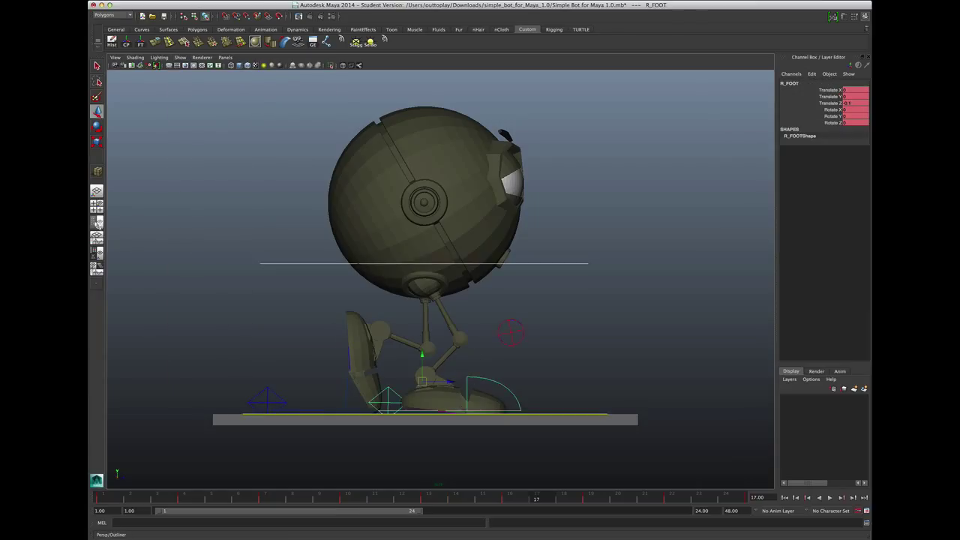
click(97, 223)
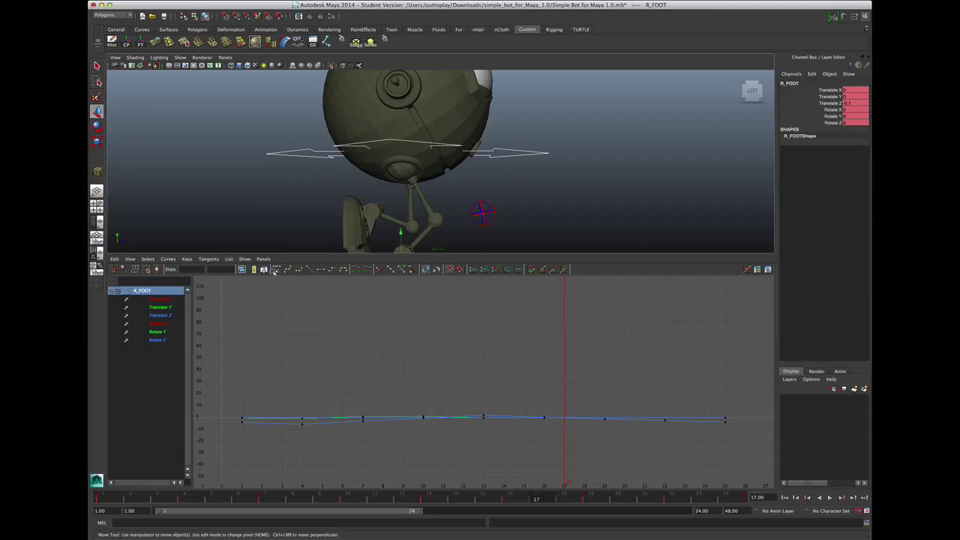
scroll(347, 223, down, 5)
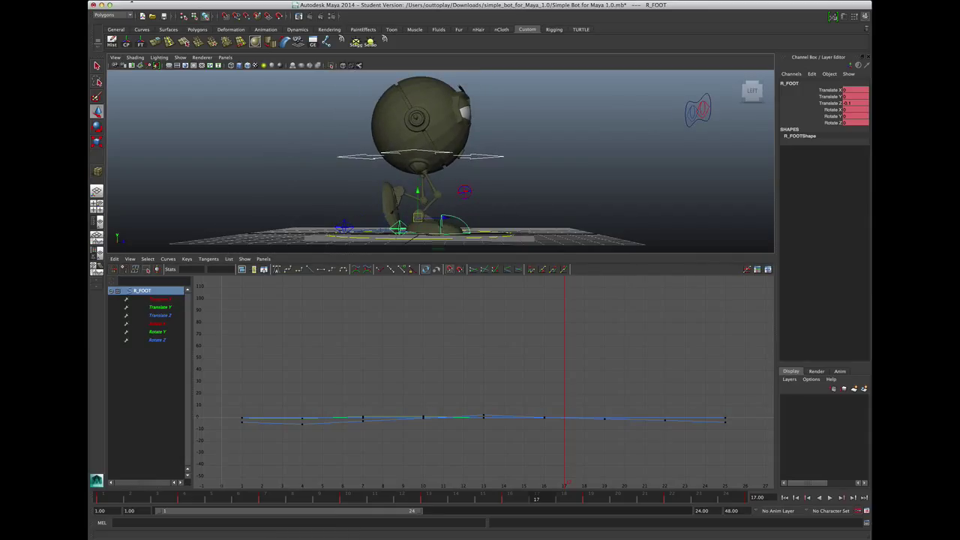
Delete all static channels in the scene and select the right heel control to show its remaining curves.
click(151, 1)
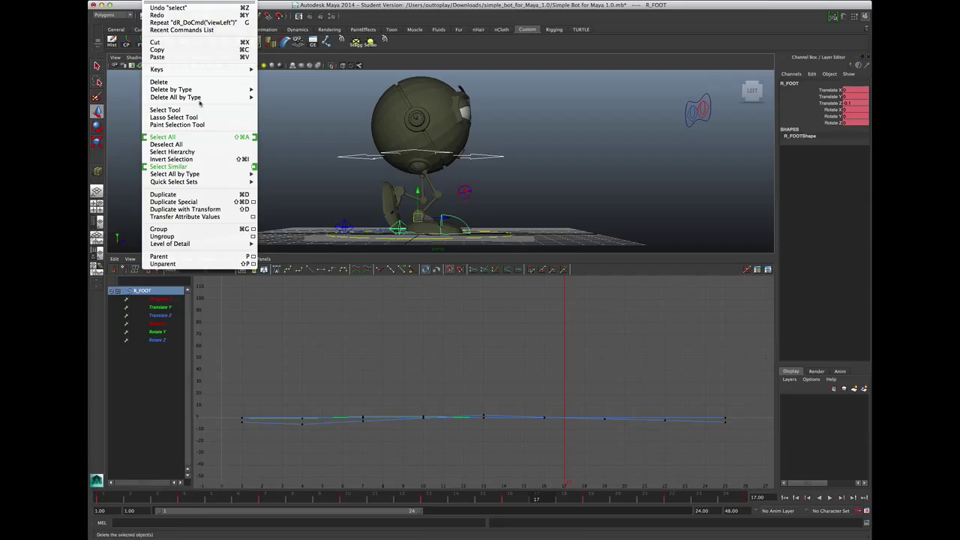
mouse_move(197, 97)
click(315, 128)
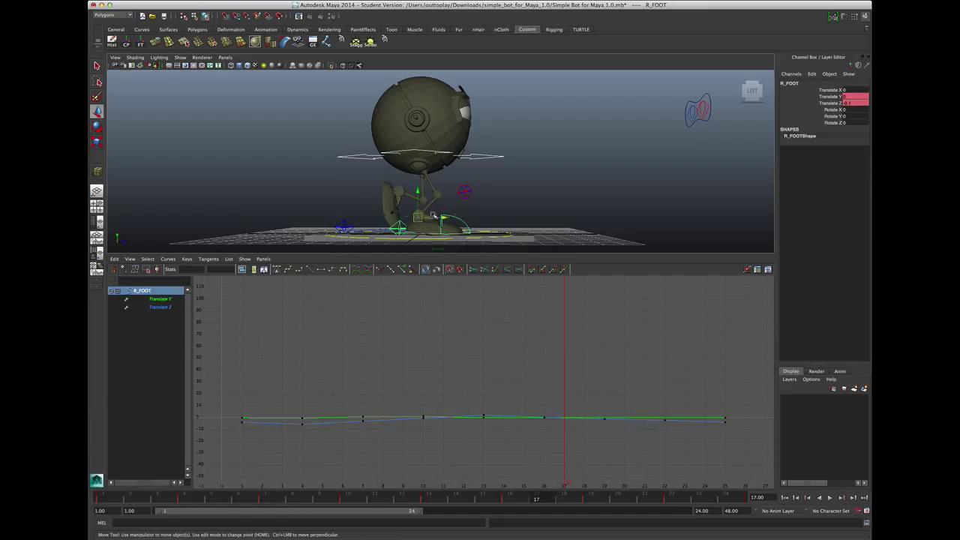
click(399, 224)
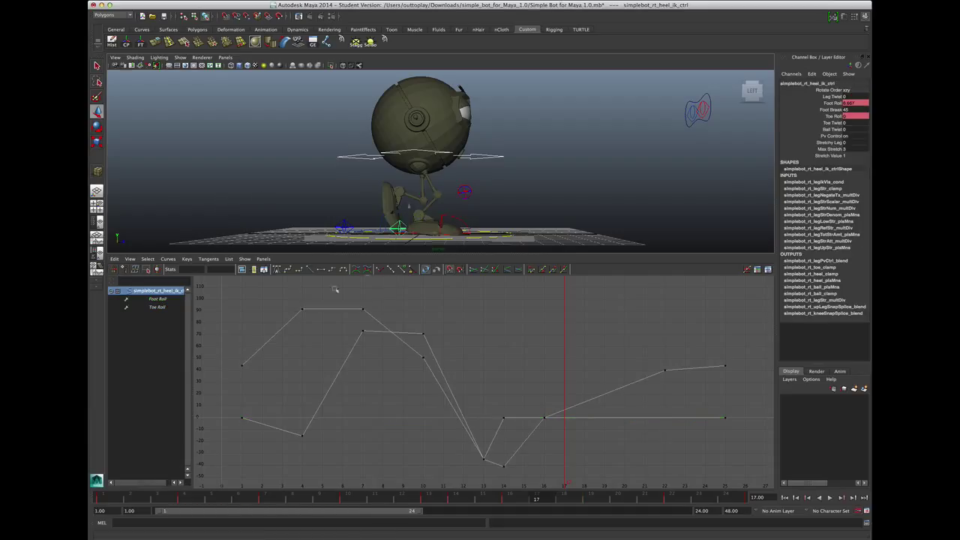
Isolate the right heel control's Foot Roll curve and apply auto tangents to its keys from frame 4 to 22.
click(158, 299)
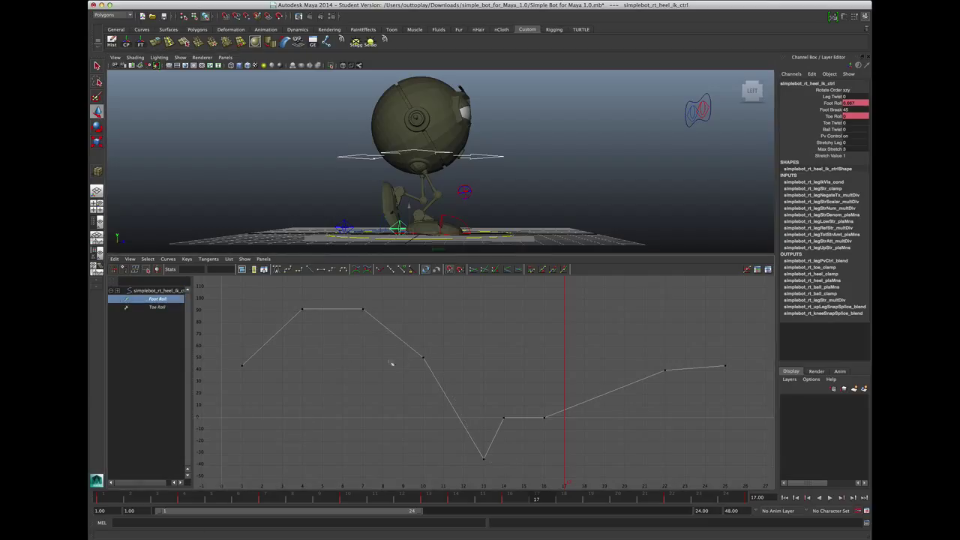
drag(379, 504, 464, 469)
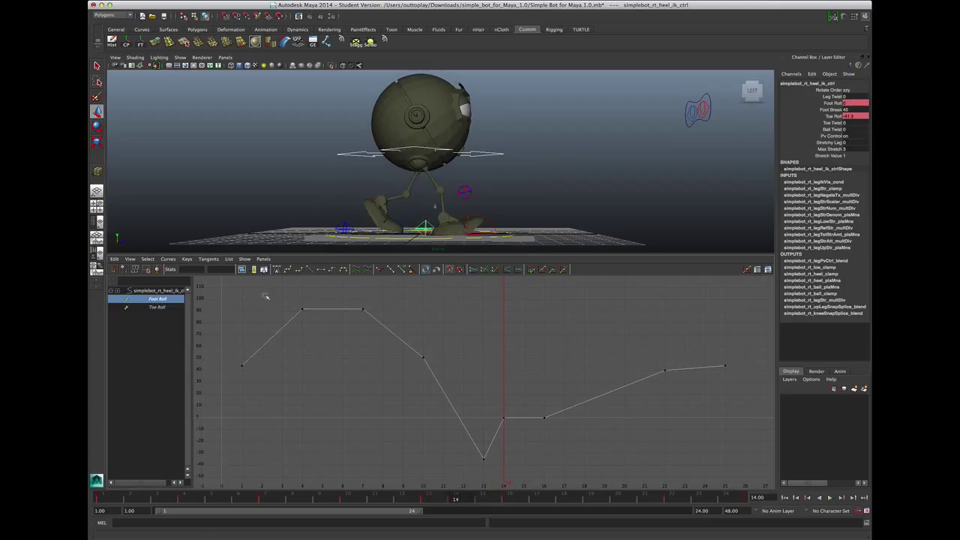
drag(273, 288, 718, 461)
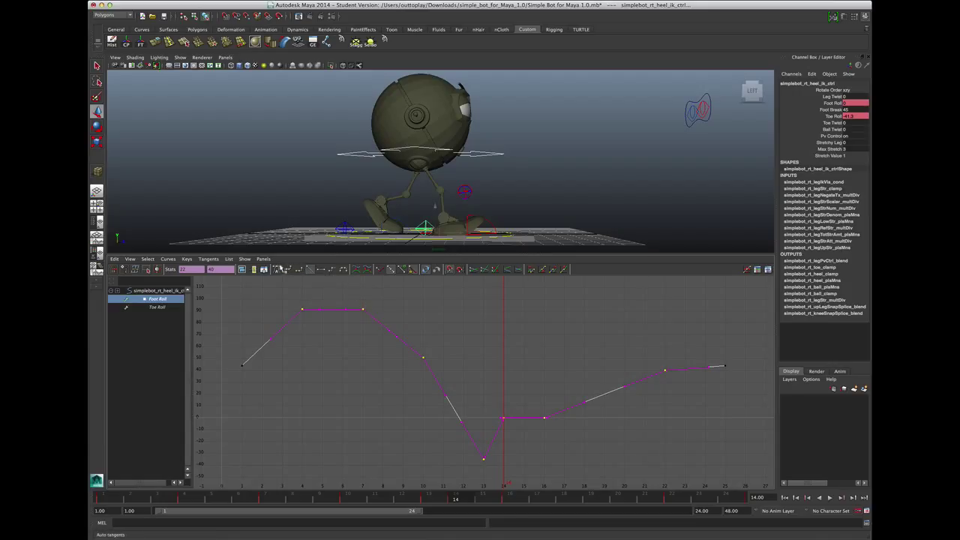
click(281, 269)
click(368, 363)
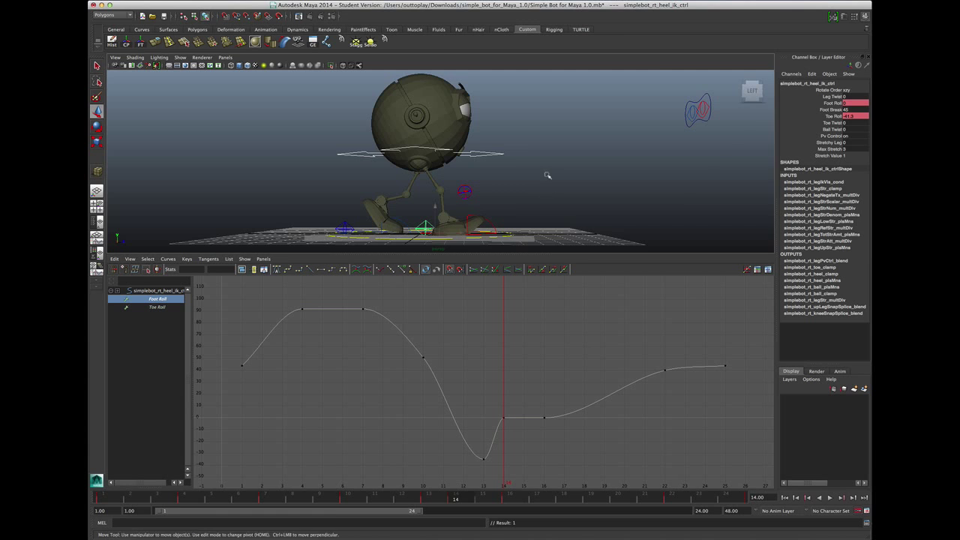
mouse_move(546, 178)
alt+mouse_down()
mouse_move(521, 169)
mouse_move(530, 177)
alt+mouse_up()
scroll(530, 177, up, 2)
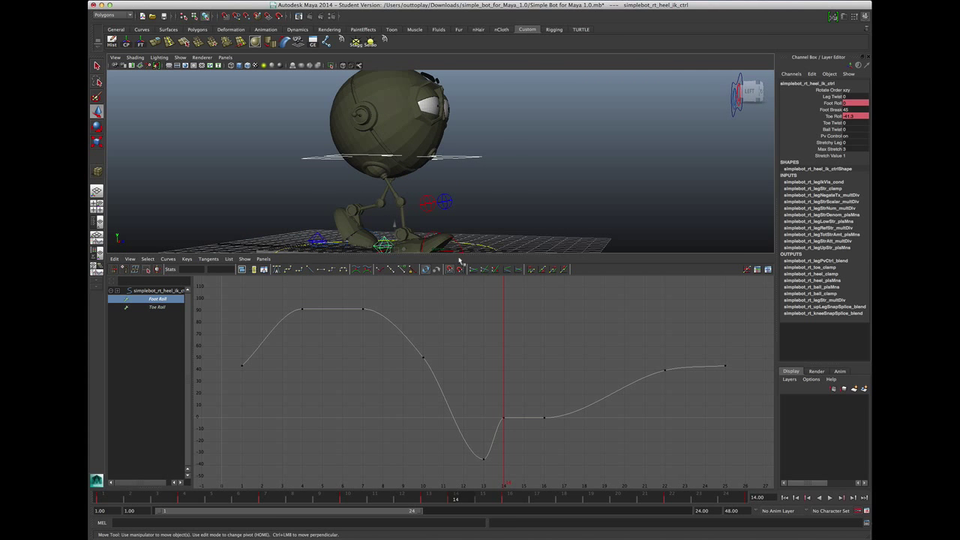
drag(460, 260, 472, 415)
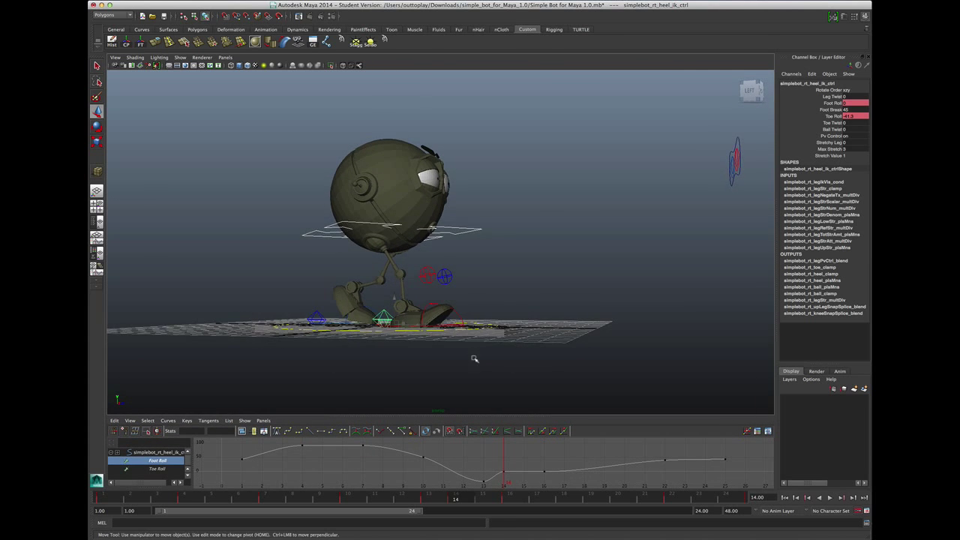
alt+middle_drag(473, 359, 570, 330)
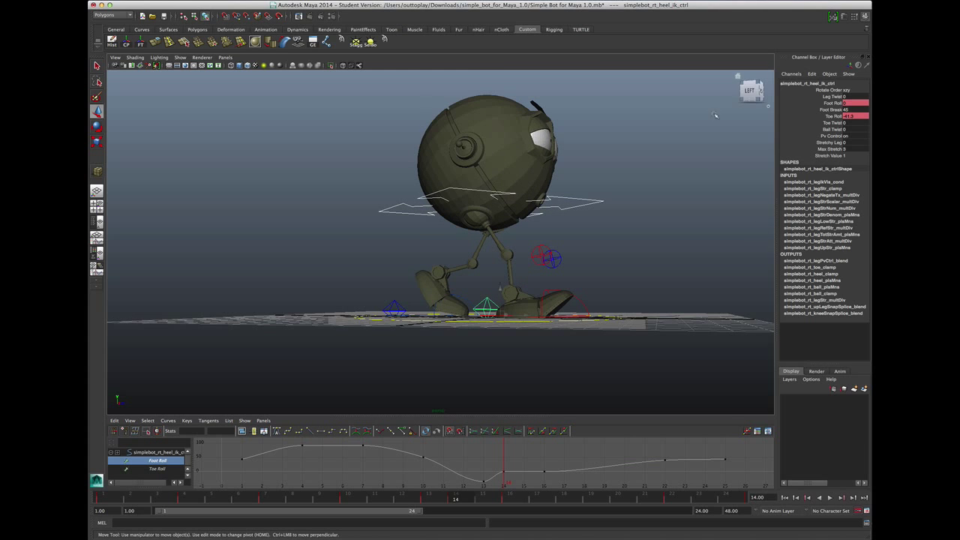
click(682, 143)
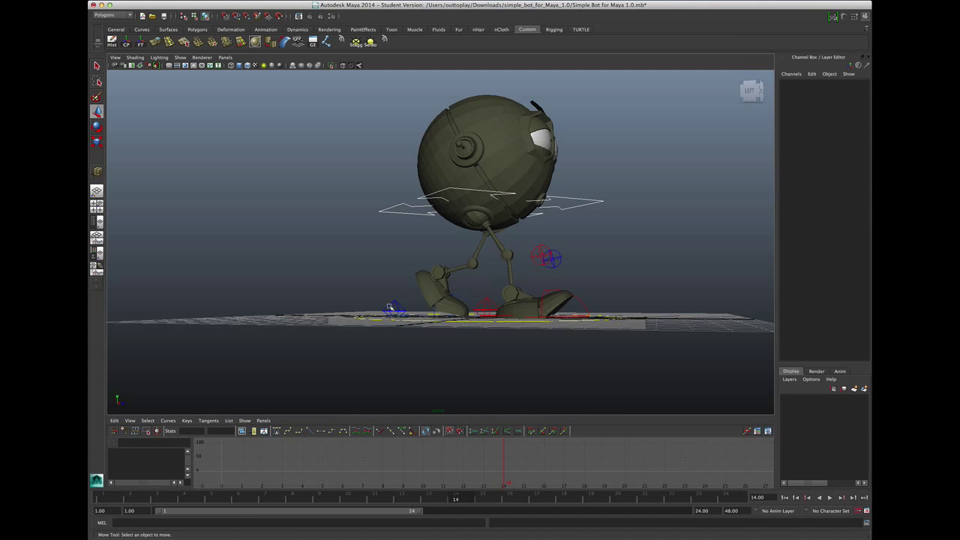
alt+drag(389, 306, 389, 311)
alt+middle_drag(518, 320, 470, 295)
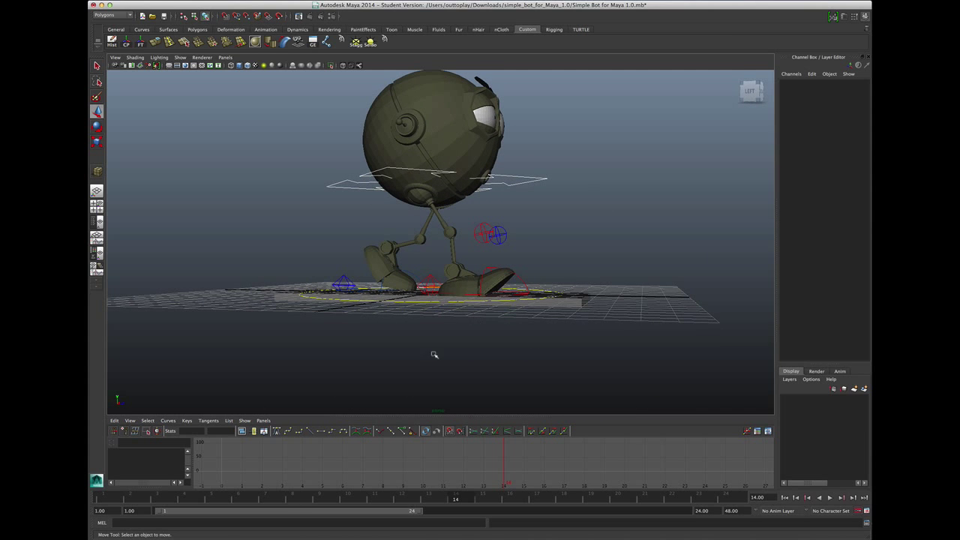
Isolate the right heel control's Toe Roll curve and apply auto tangents to its keys from frame 4 to 16.
click(429, 274)
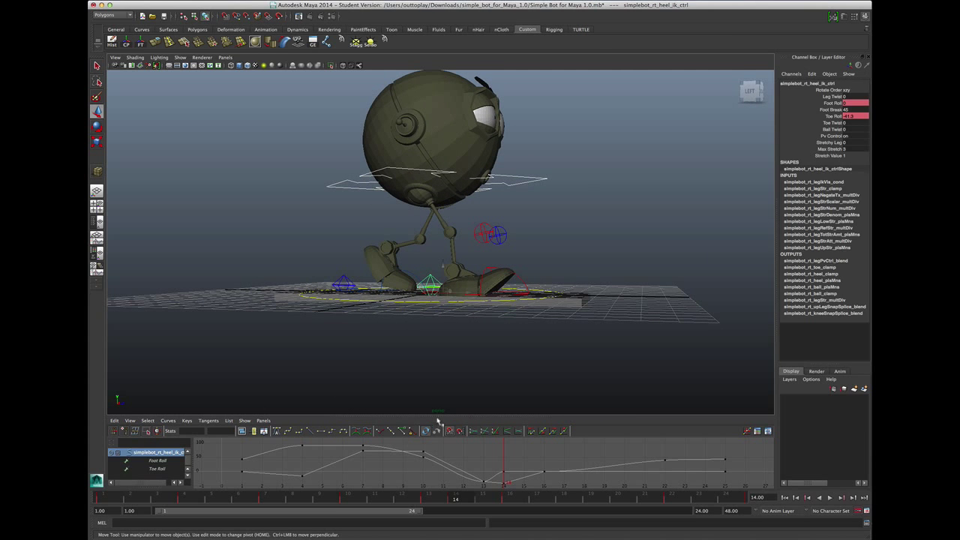
drag(439, 419, 461, 295)
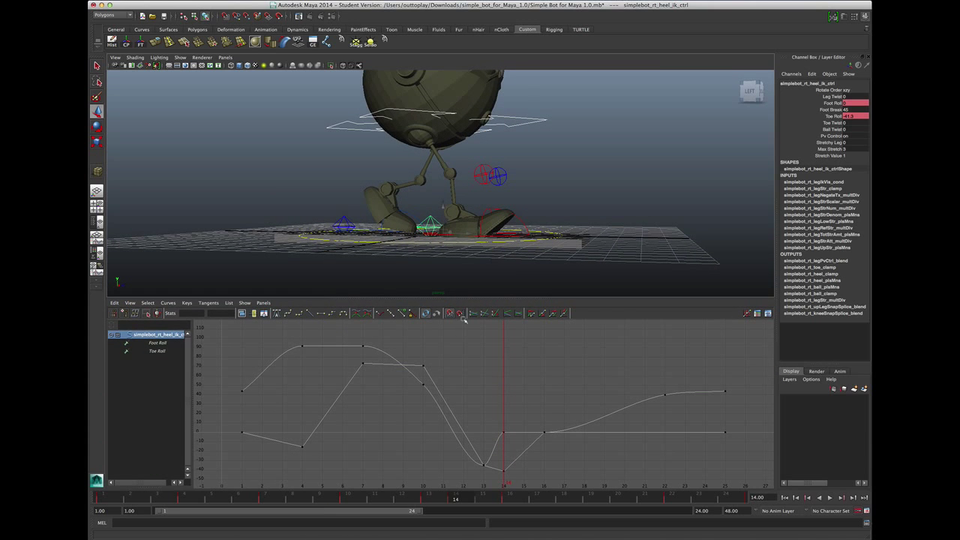
click(155, 351)
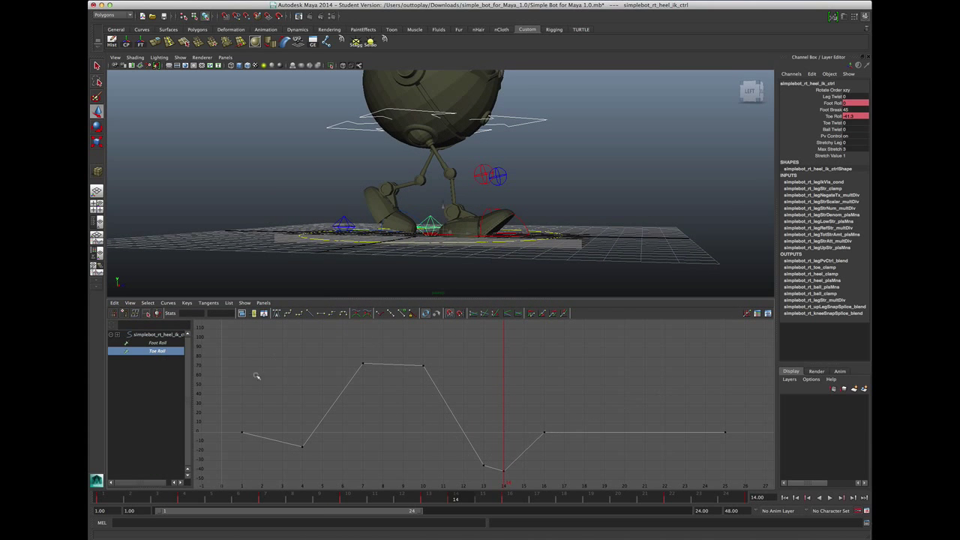
drag(277, 339, 585, 480)
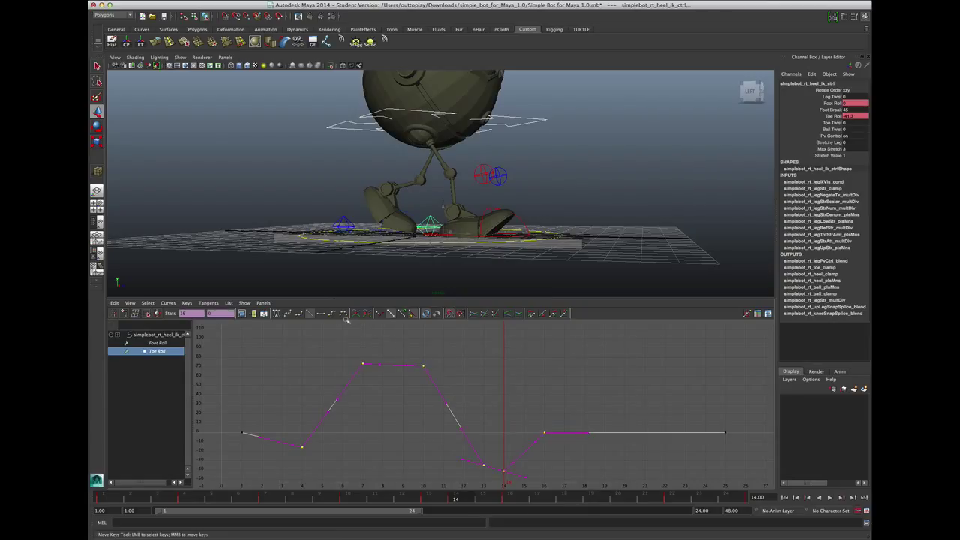
click(277, 312)
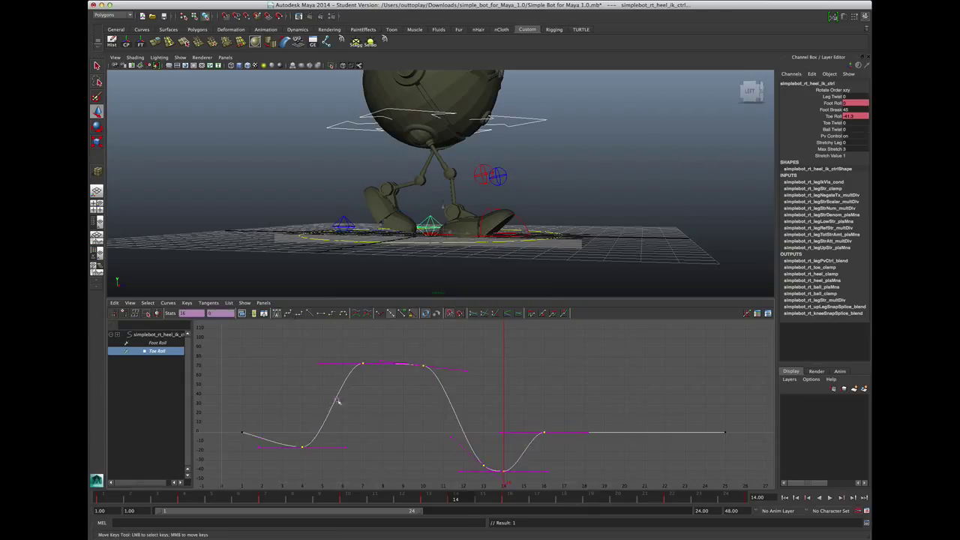
click(591, 409)
Tilt the incoming tangent of the Toe Roll key at frame 10 upward and scrub the right foot's swing.
key(a)
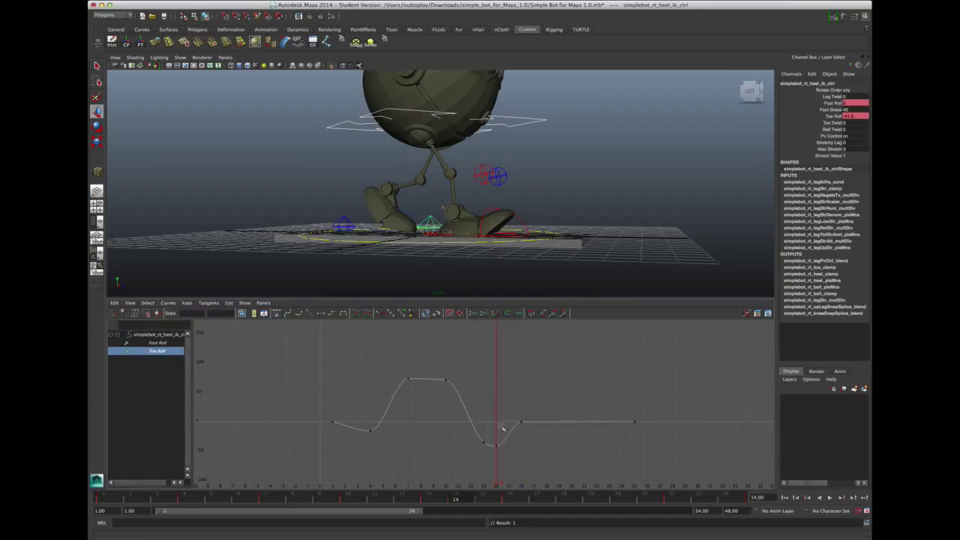
click(408, 380)
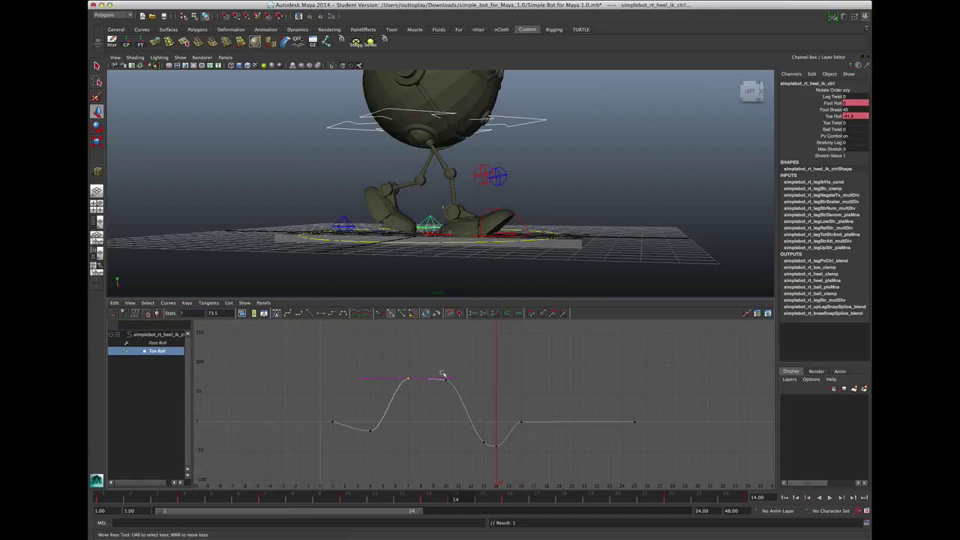
click(450, 380)
middle_drag(450, 380, 445, 382)
click(446, 379)
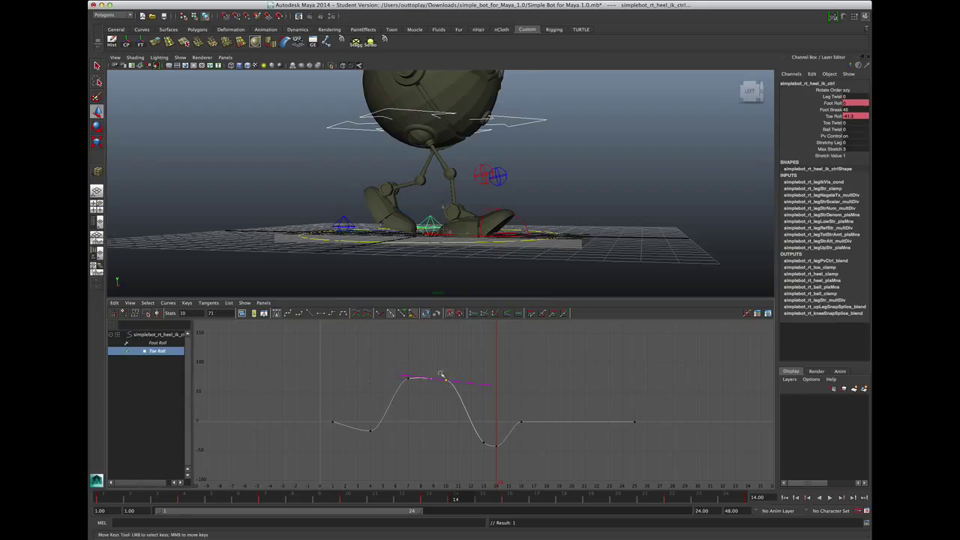
click(397, 377)
middle_drag(398, 377, 401, 371)
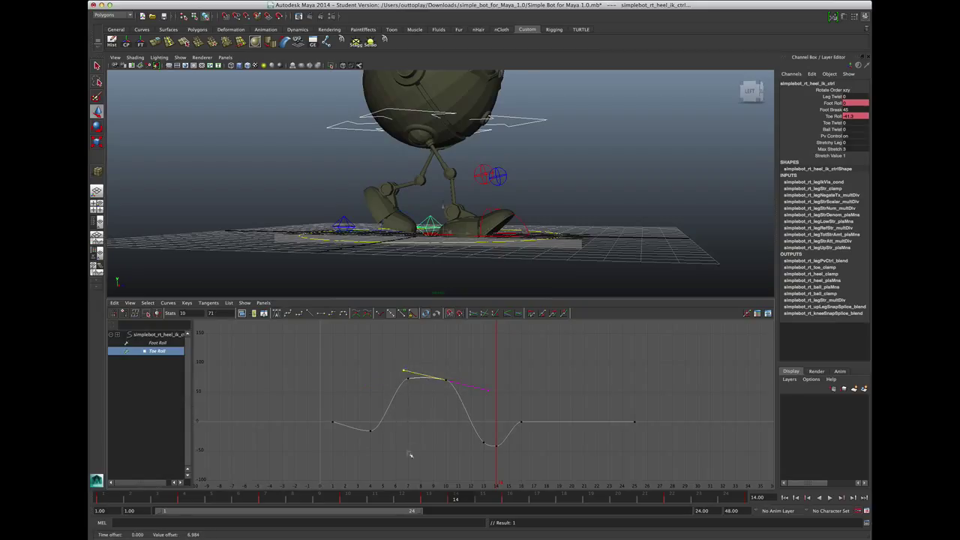
click(400, 500)
drag(400, 500, 333, 452)
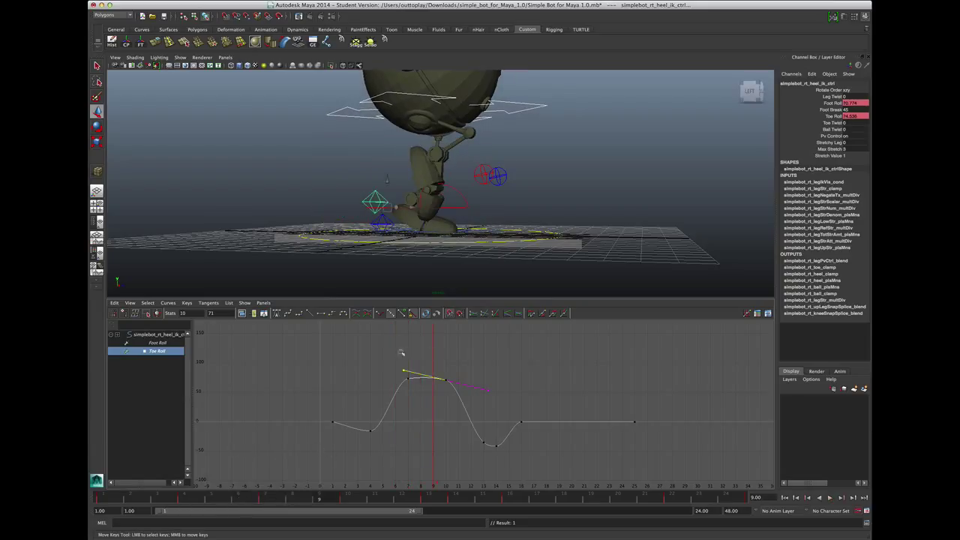
Steepen the Toe Roll tangents at frames 10 and 7 to arch the curve between them, and play the walk.
middle_drag(400, 371, 406, 359)
drag(400, 370, 459, 378)
middle_drag(452, 371, 447, 360)
key(alt+v)
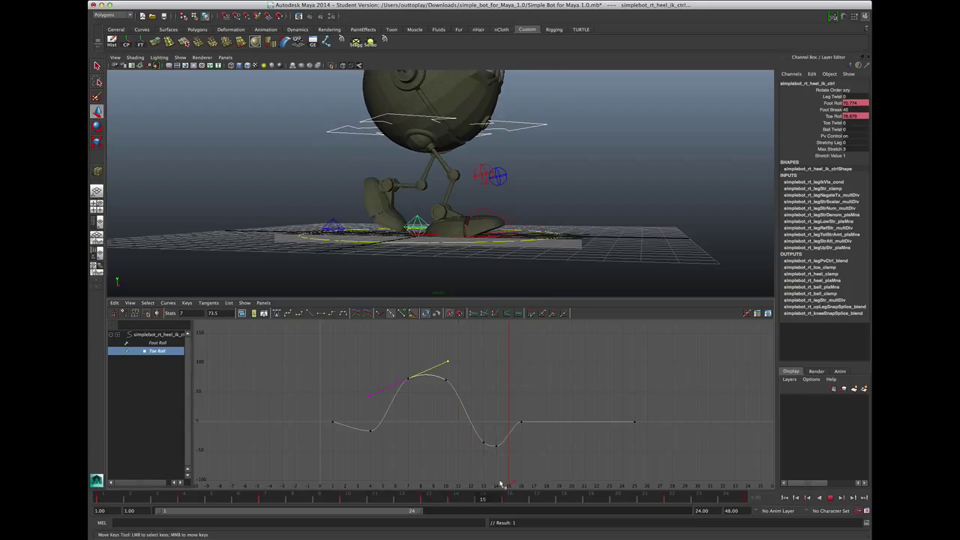
key(Escape)
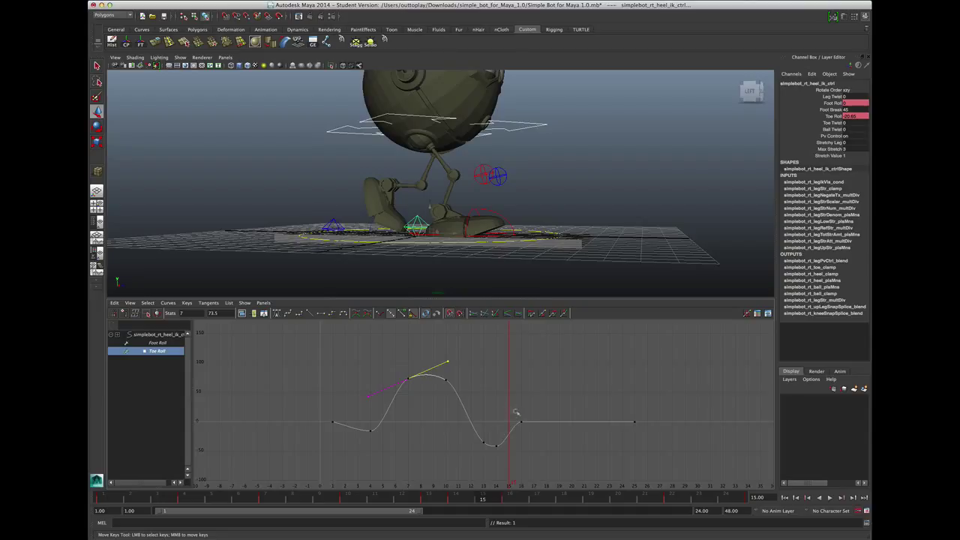
Move the right heel's lowest Toe Roll key from frame 14 to frame 15.
click(496, 447)
click(517, 417)
click(495, 447)
double_click(190, 314)
key(Return)
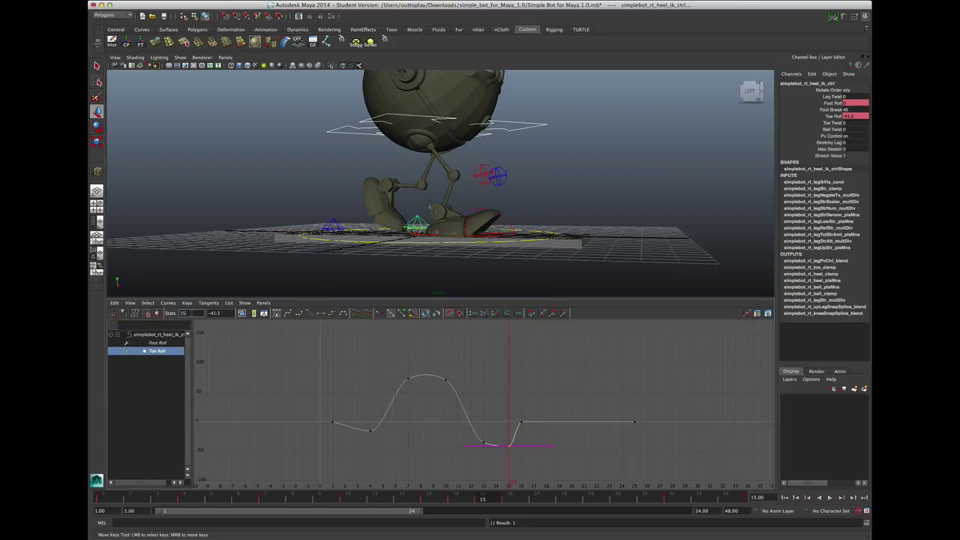
click(433, 436)
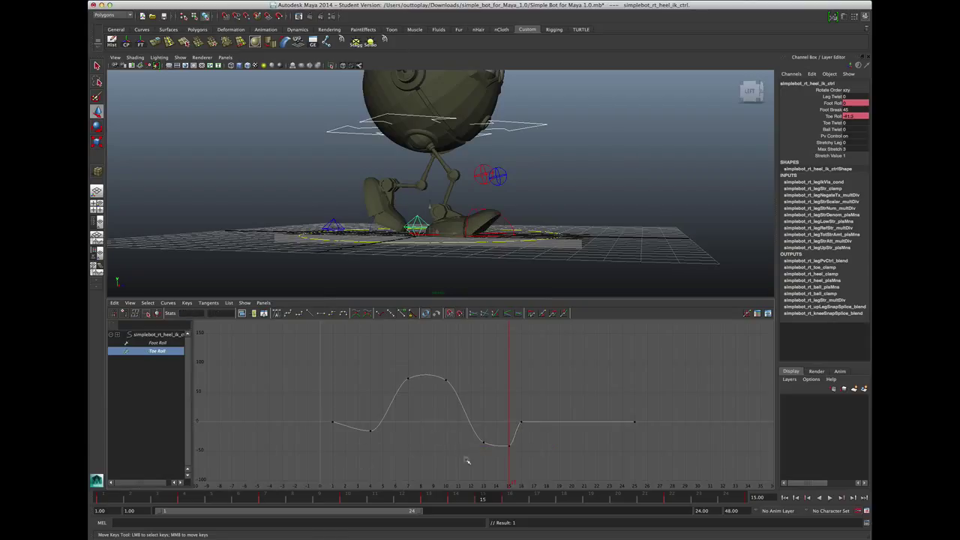
Adjust the Toe Roll tangents at frames 13 and 15 to round the dip between them, and play the walk.
click(484, 443)
click(522, 460)
drag(466, 434, 492, 455)
click(445, 427)
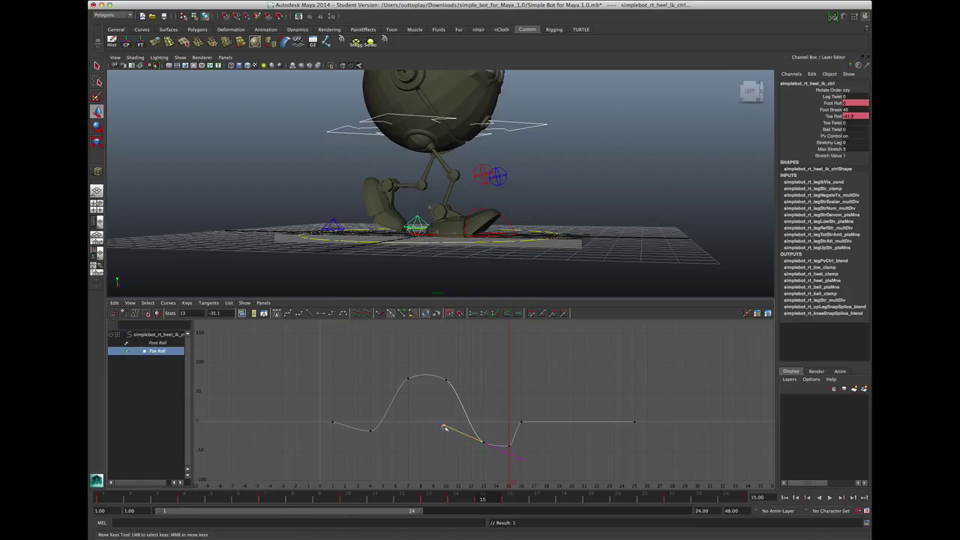
middle_drag(446, 425, 474, 501)
click(510, 450)
click(470, 456)
key(alt+v)
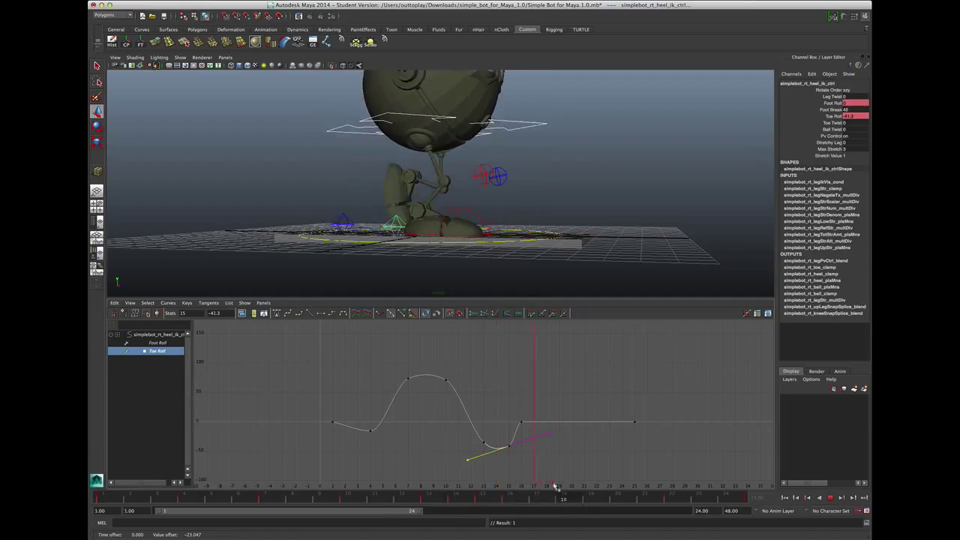
key(alt+v)
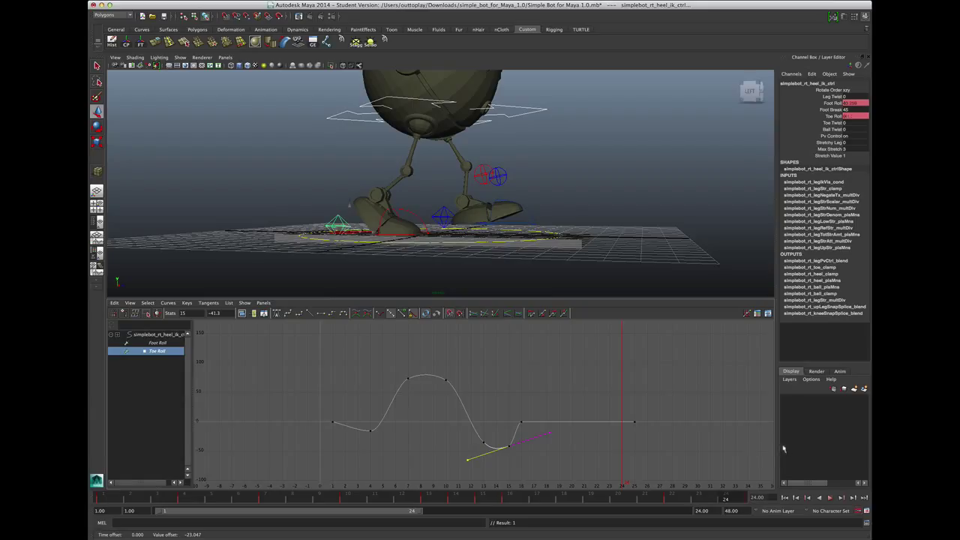
At frame 2, compare the left heel control's roll curves with the right heel control's.
click(148, 498)
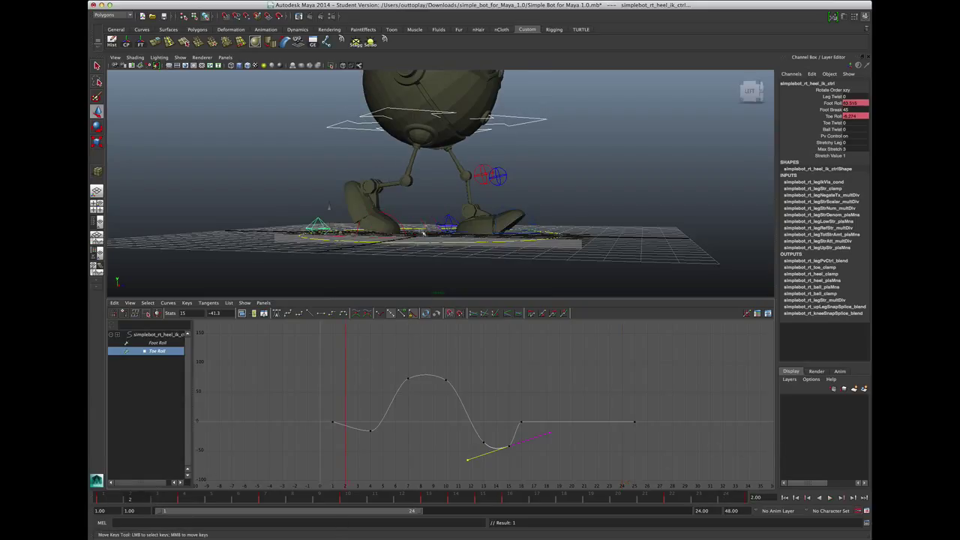
click(449, 219)
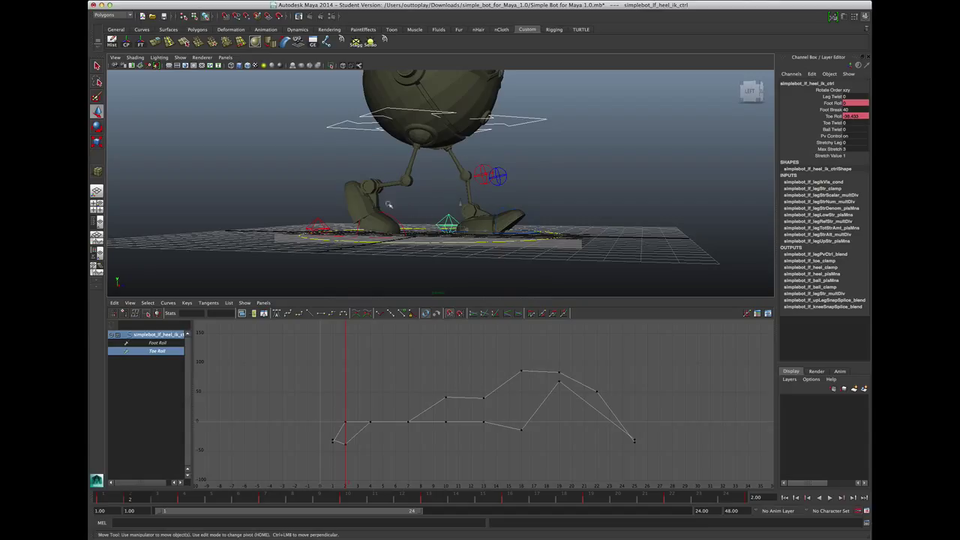
click(320, 223)
Delete the COG control's Translate Y keys at frames 7, 13 and 19, keeping the high and low points.
scroll(336, 207, down, 5)
scroll(336, 207, up, 2)
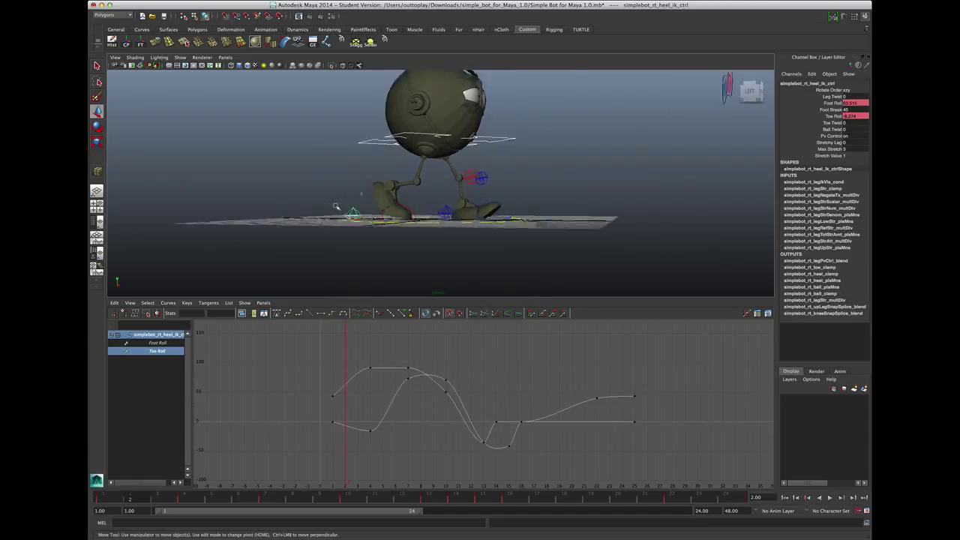
alt+drag(336, 207, 340, 166)
click(345, 131)
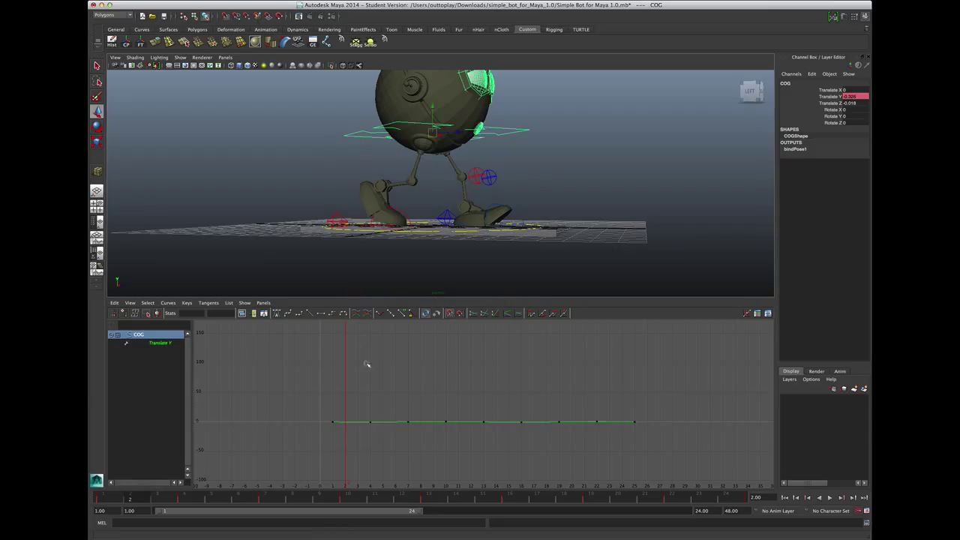
click(158, 343)
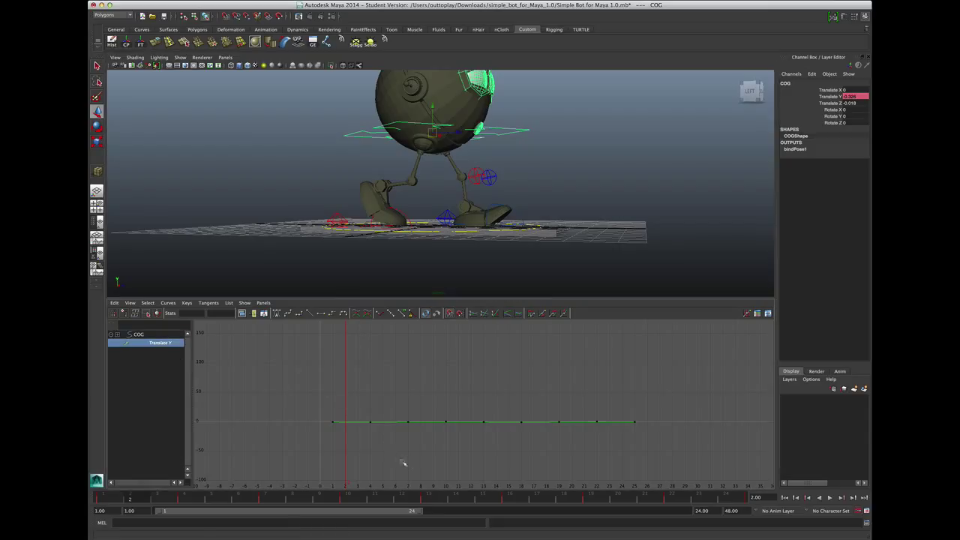
key(f)
scroll(391, 384, down, 5)
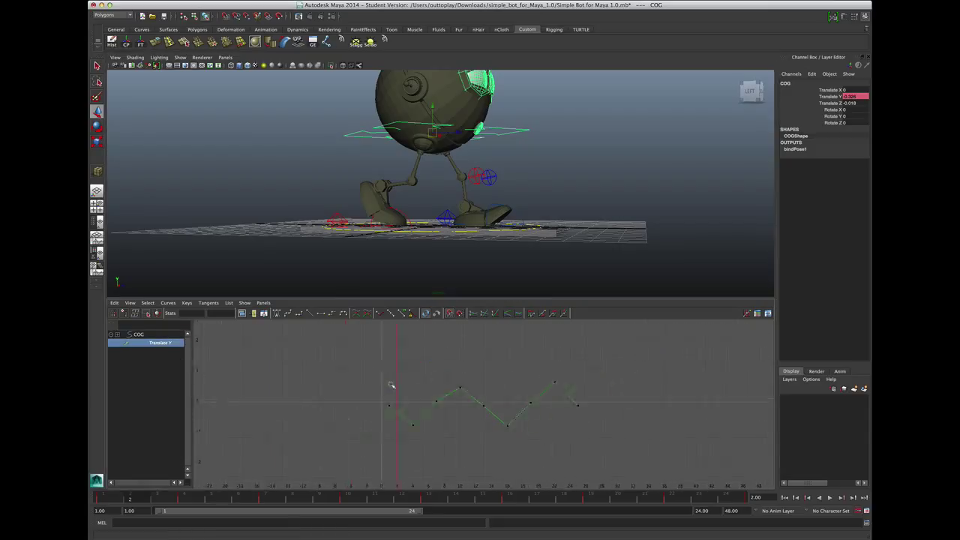
scroll(391, 384, up, 2)
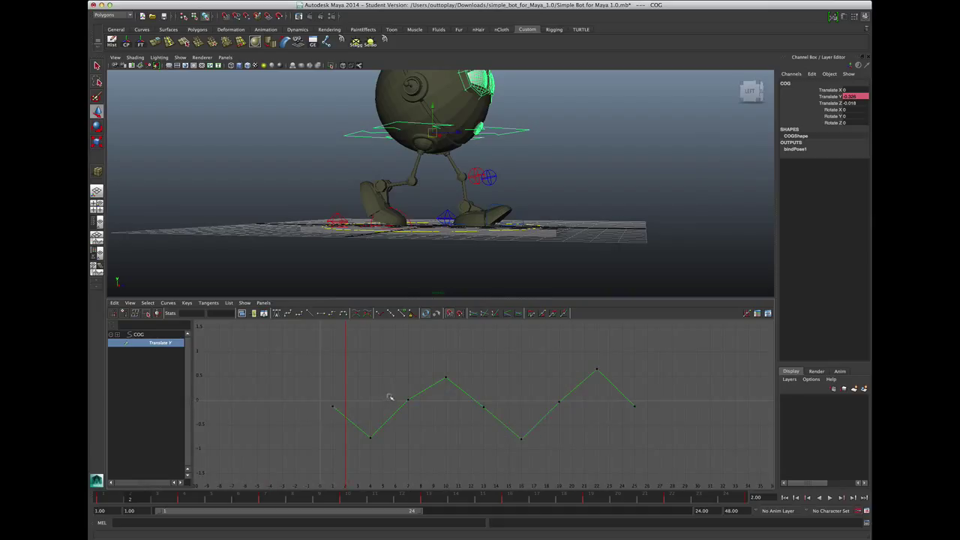
drag(597, 420, 596, 421)
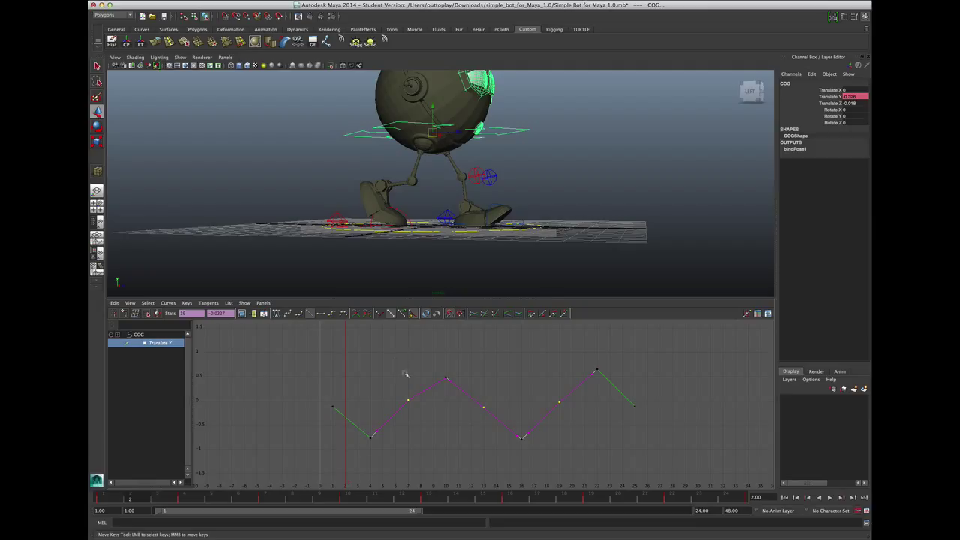
click(501, 403)
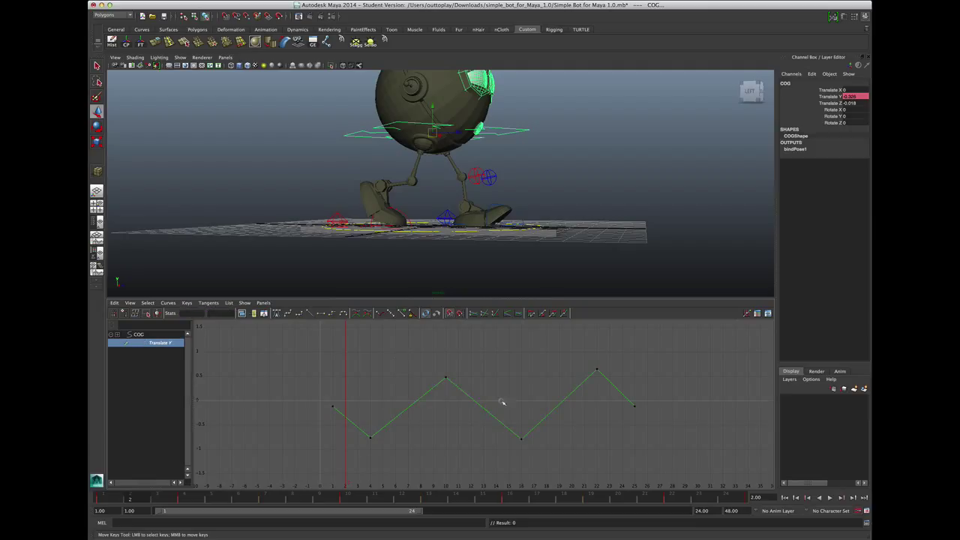
Flatten the tangents of the COG's Translate Y keys at frames 4, 10, 16 and 22 to round the peaks and dips.
drag(324, 365, 641, 458)
click(336, 373)
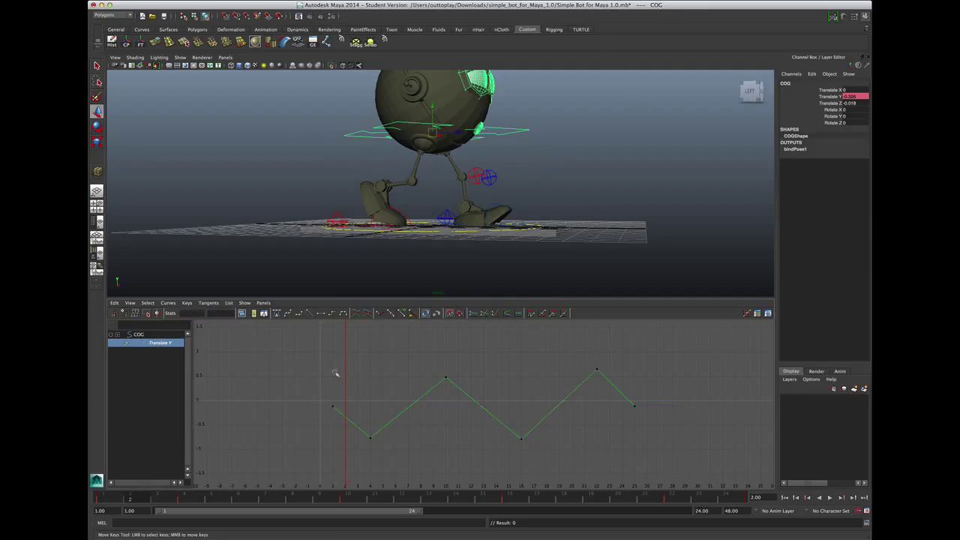
drag(362, 359, 609, 471)
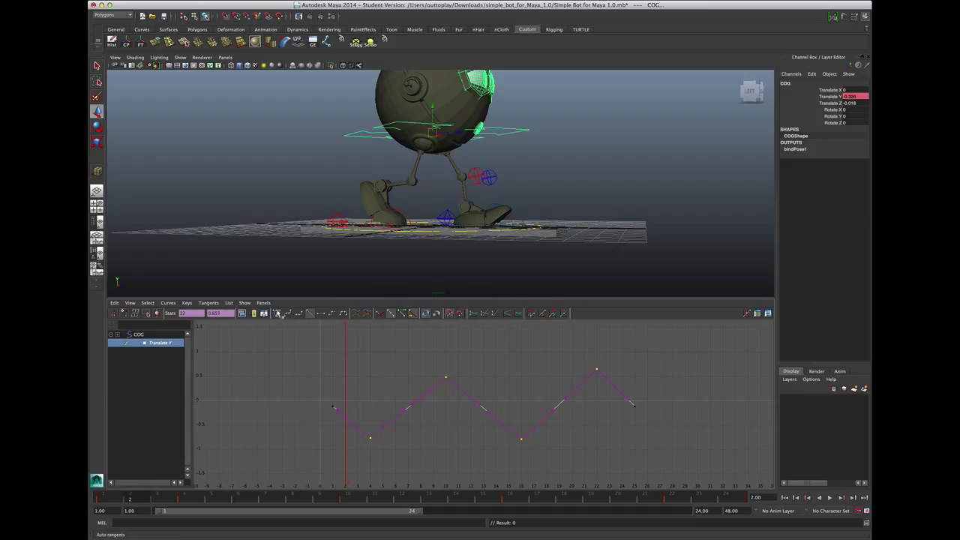
click(309, 313)
click(316, 339)
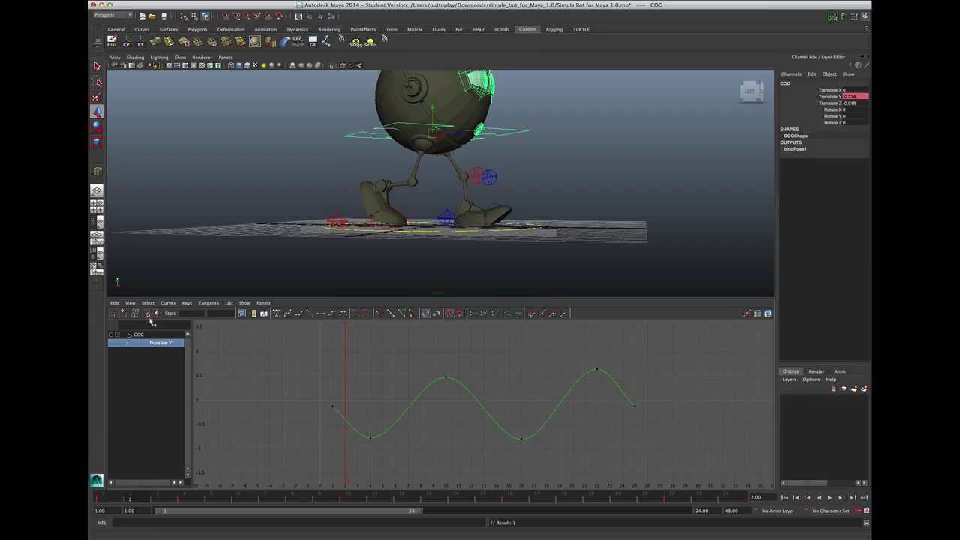
Display the curve's infinity extensions and set the COG's Translate Y pre and post infinity to Cycle.
click(130, 303)
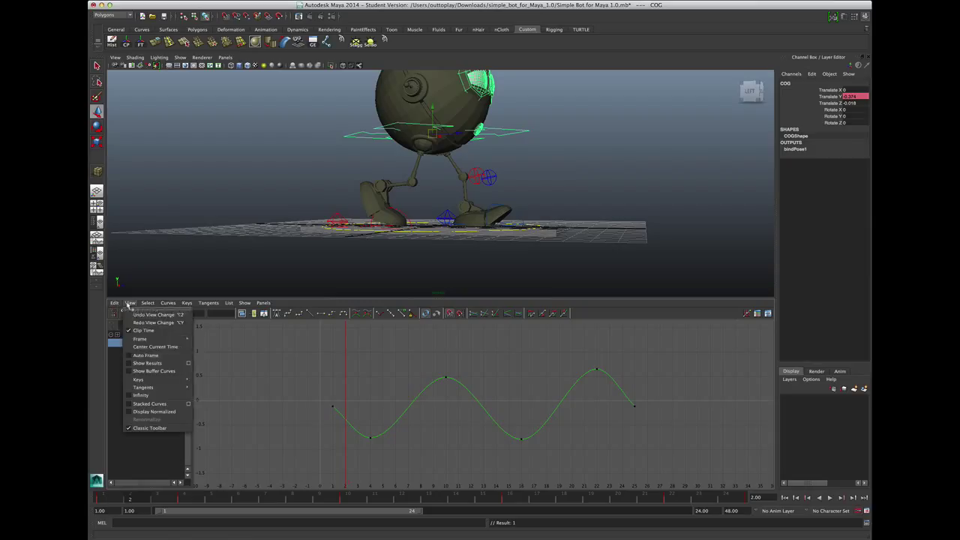
click(147, 398)
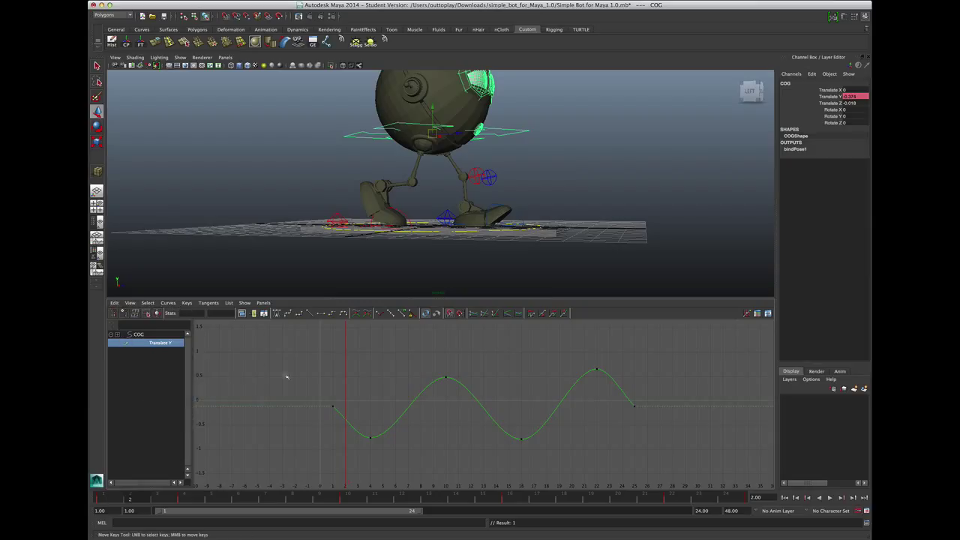
click(168, 303)
mouse_move(177, 315)
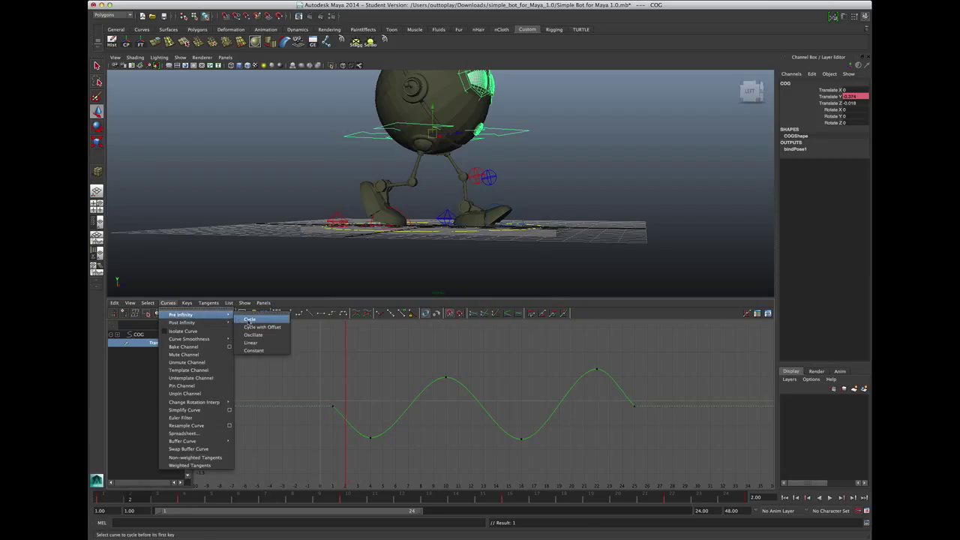
click(249, 319)
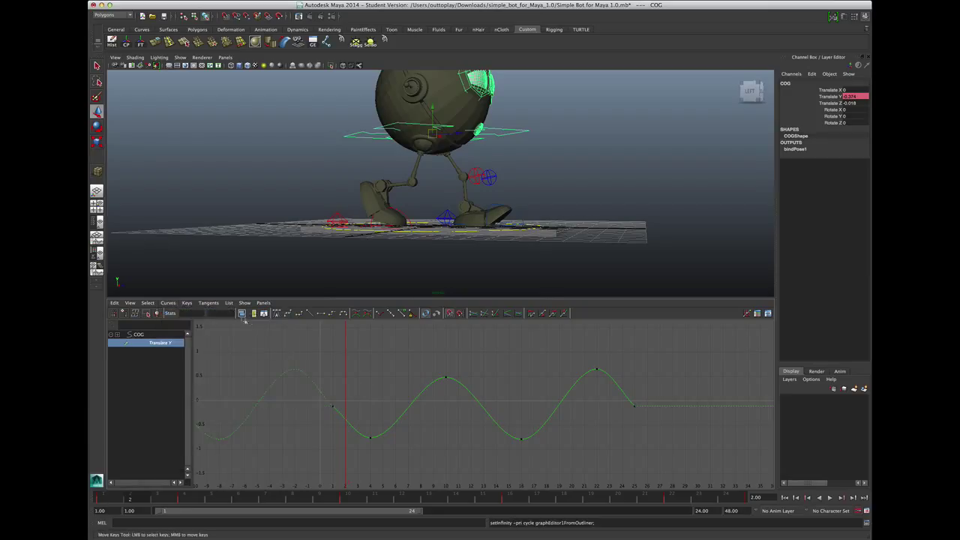
click(166, 303)
mouse_move(176, 323)
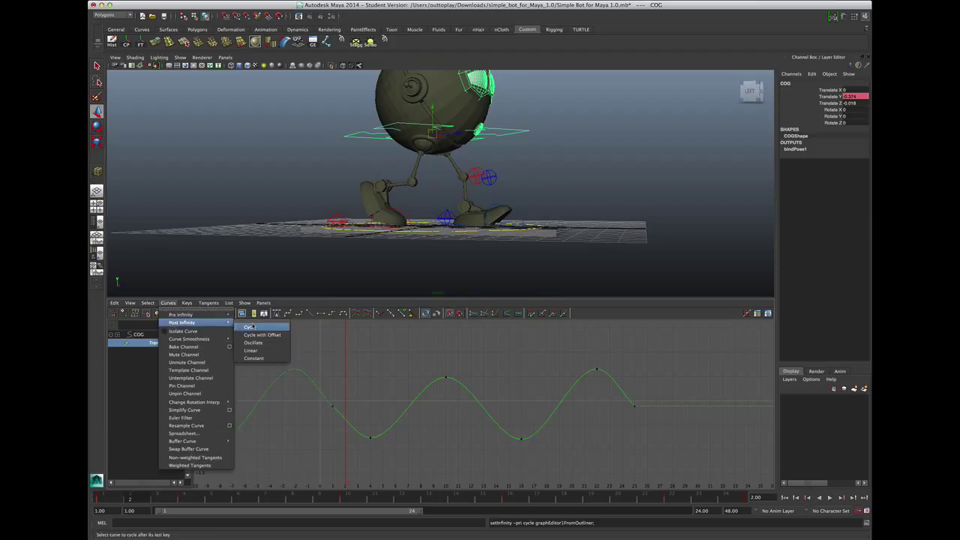
click(243, 326)
Try flat tangents on the COG's Translate Y keys at frames 1 and 25, and return them to linear.
click(332, 405)
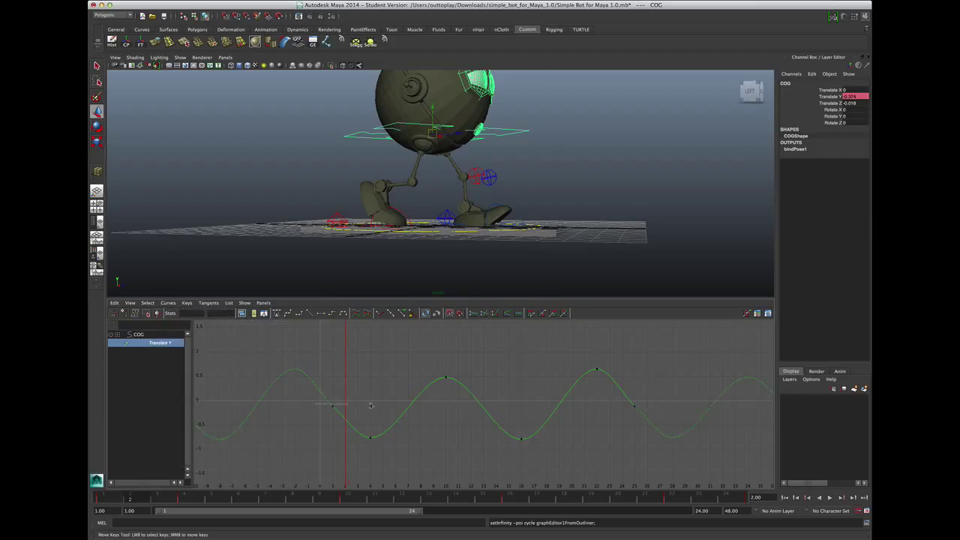
shift+click(633, 405)
click(327, 313)
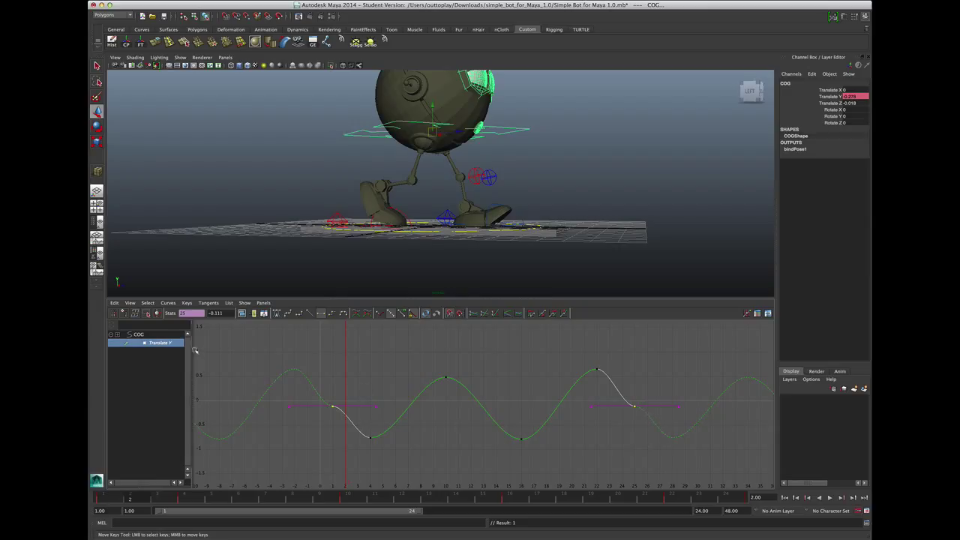
click(311, 313)
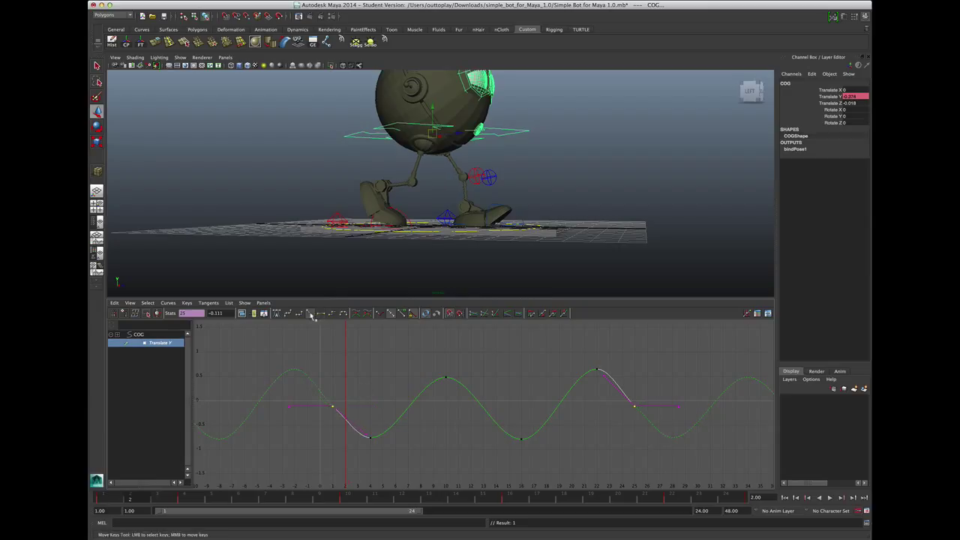
click(353, 349)
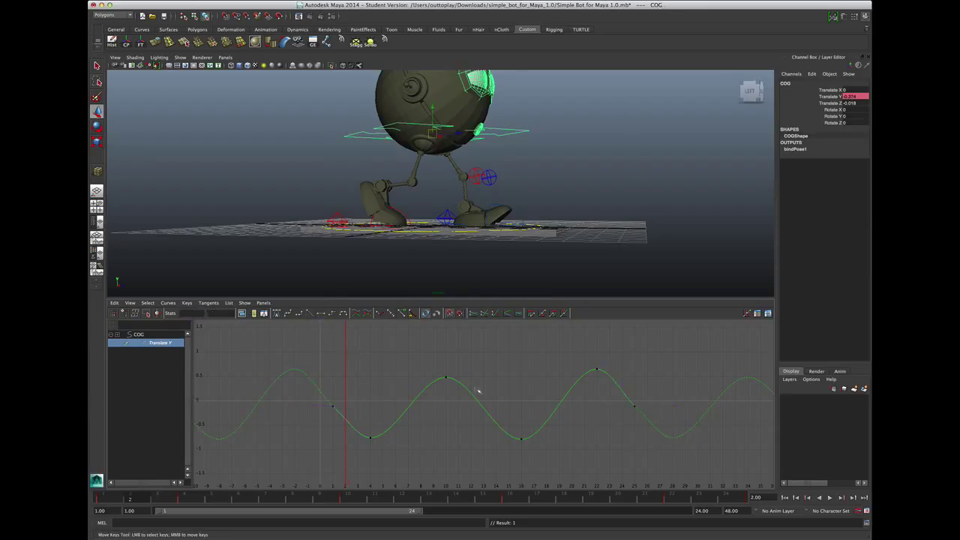
Check the Translate Y tangents at frames 25 and 1 against the cycled curve, and hide the infinity extensions.
click(634, 406)
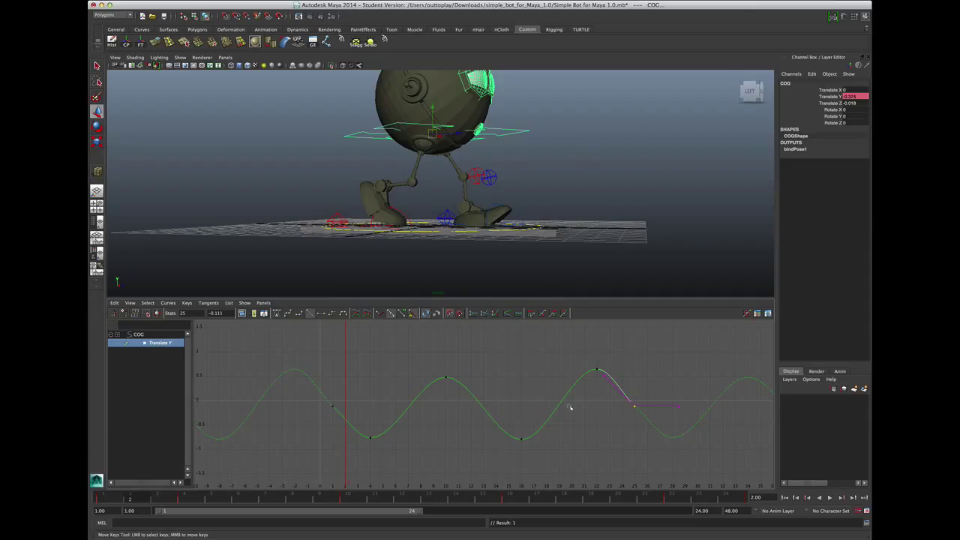
click(606, 379)
click(506, 424)
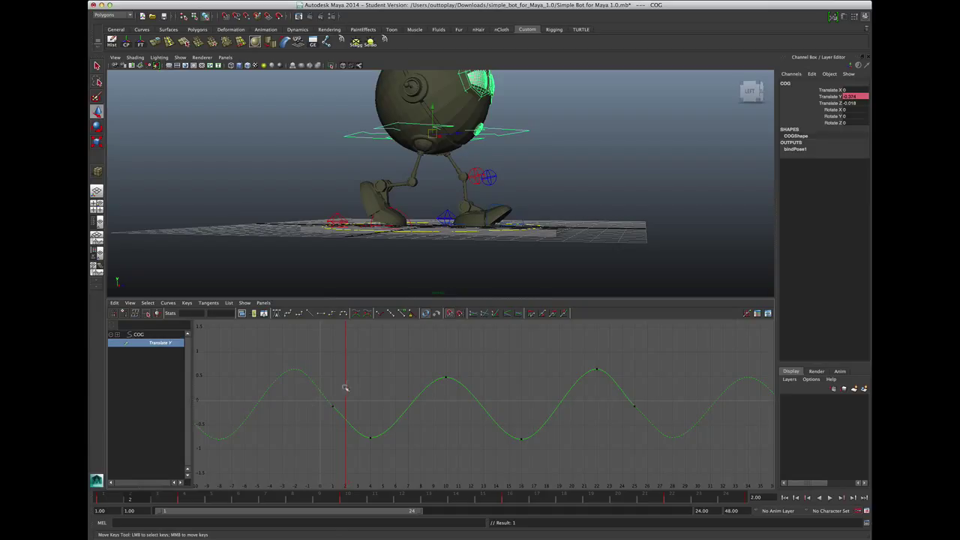
click(331, 408)
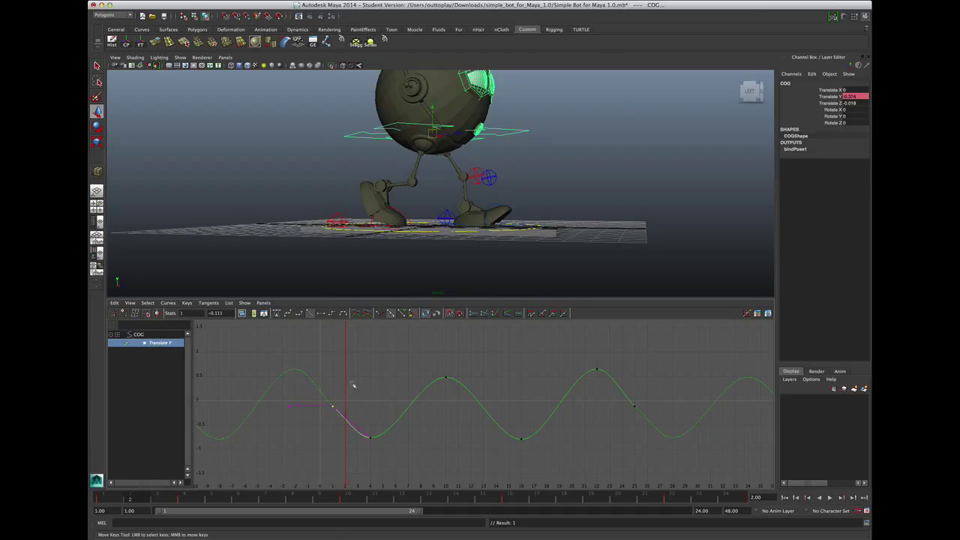
click(357, 382)
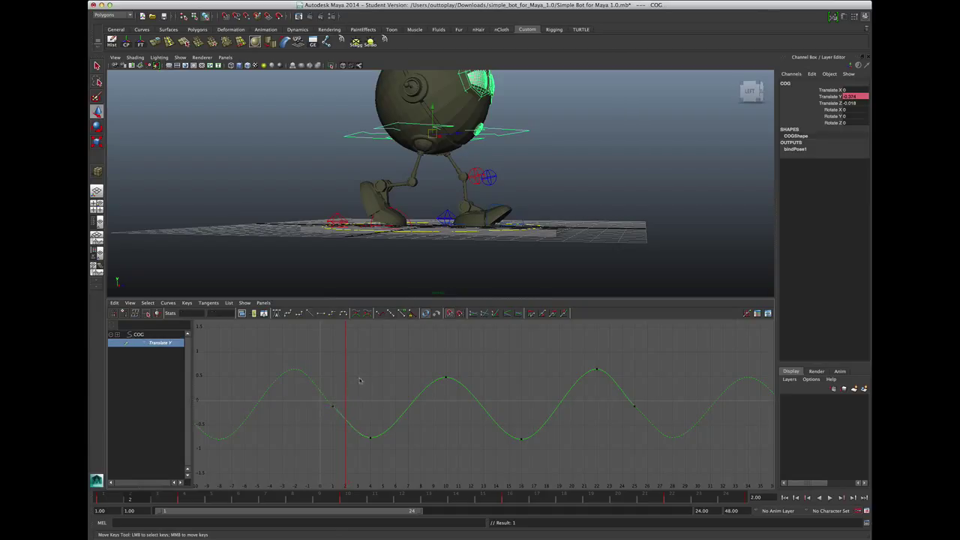
click(130, 303)
click(141, 395)
Hide the NURBS curves in the viewport and play the walk cycle, watching it from the side and the front.
scroll(443, 178, down, 3)
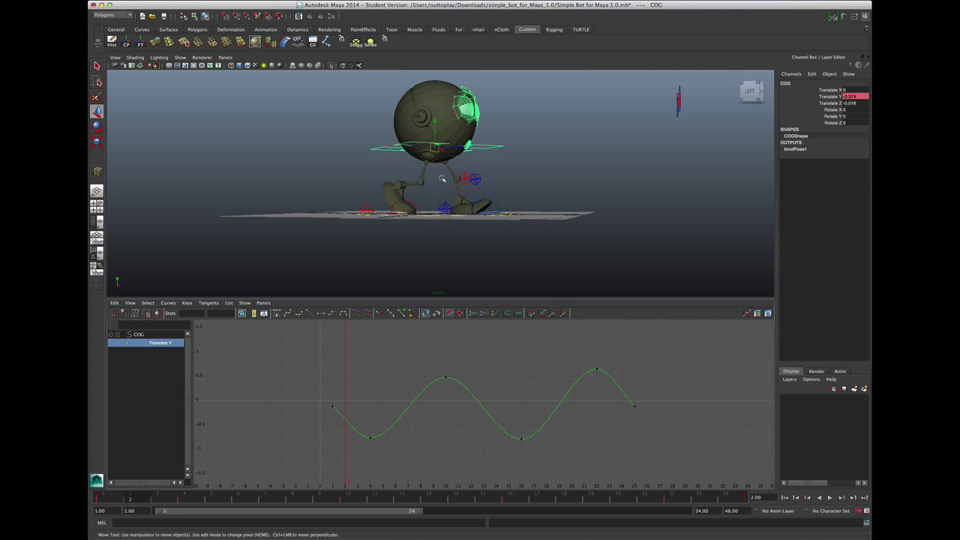
click(430, 241)
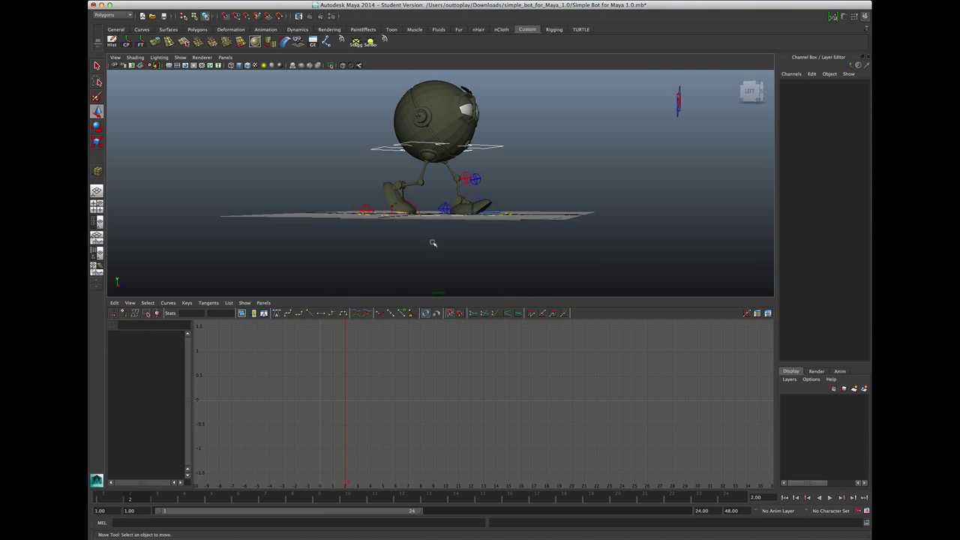
alt+drag(443, 257, 375, 252)
click(182, 58)
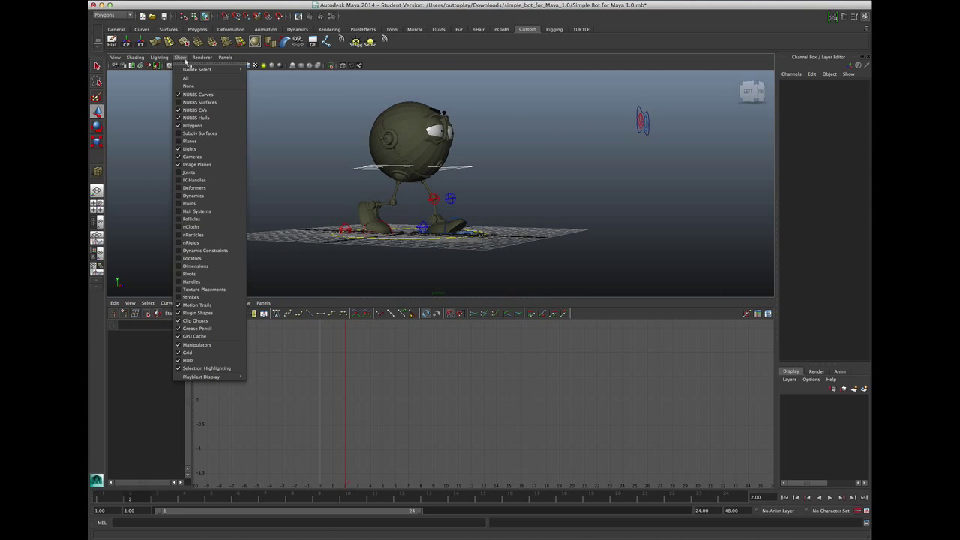
click(202, 92)
alt+drag(276, 141, 286, 144)
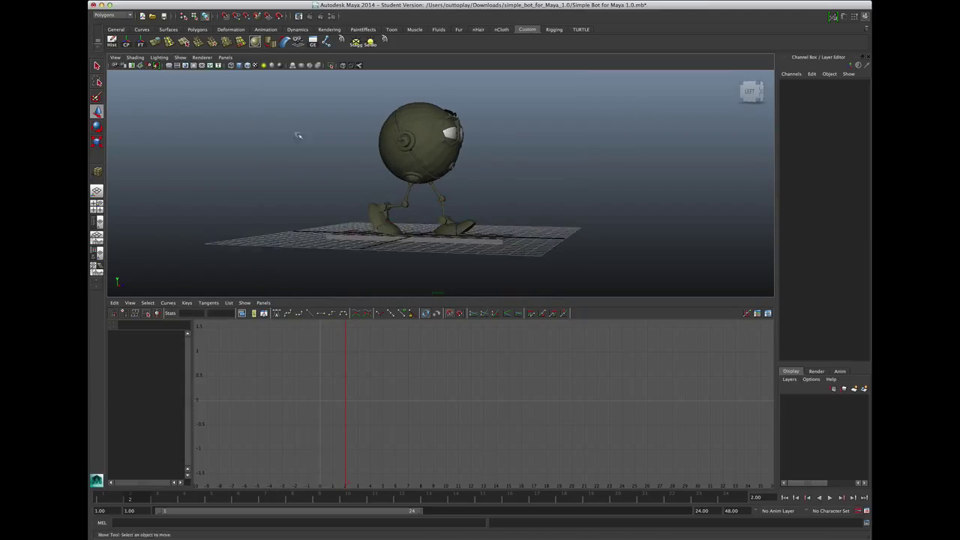
alt+middle_drag(313, 116, 318, 143)
alt+drag(317, 143, 316, 139)
alt+right_drag(316, 139, 358, 188)
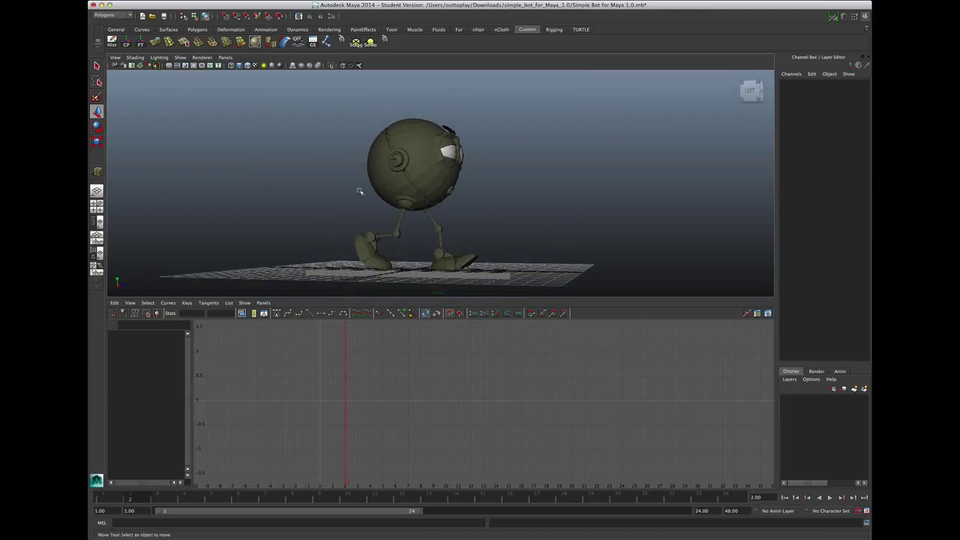
click(829, 497)
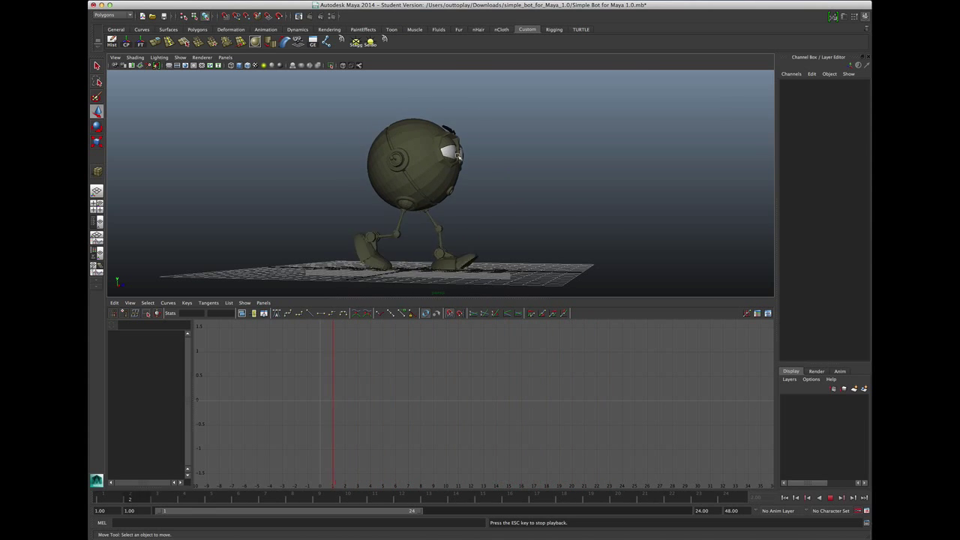
alt+drag(586, 167, 515, 171)
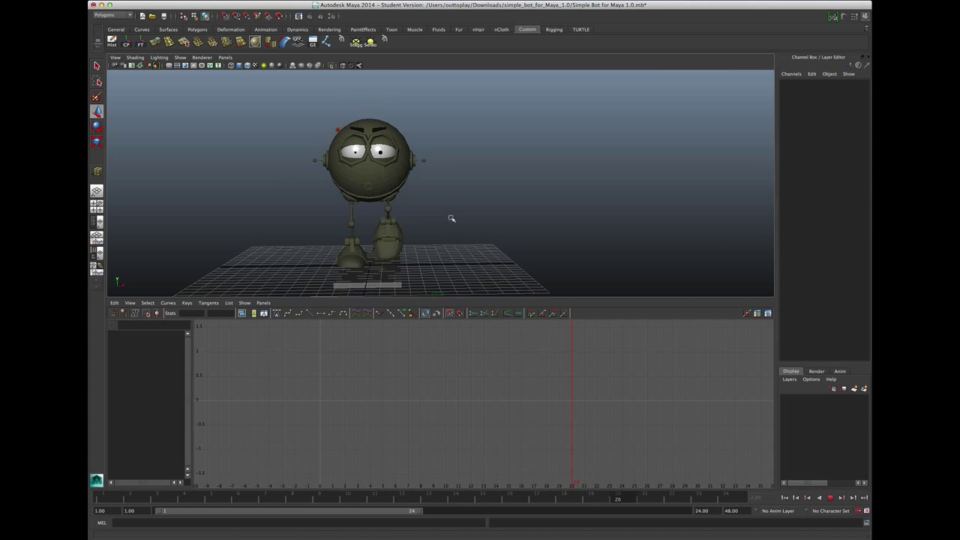
alt+drag(450, 217, 420, 227)
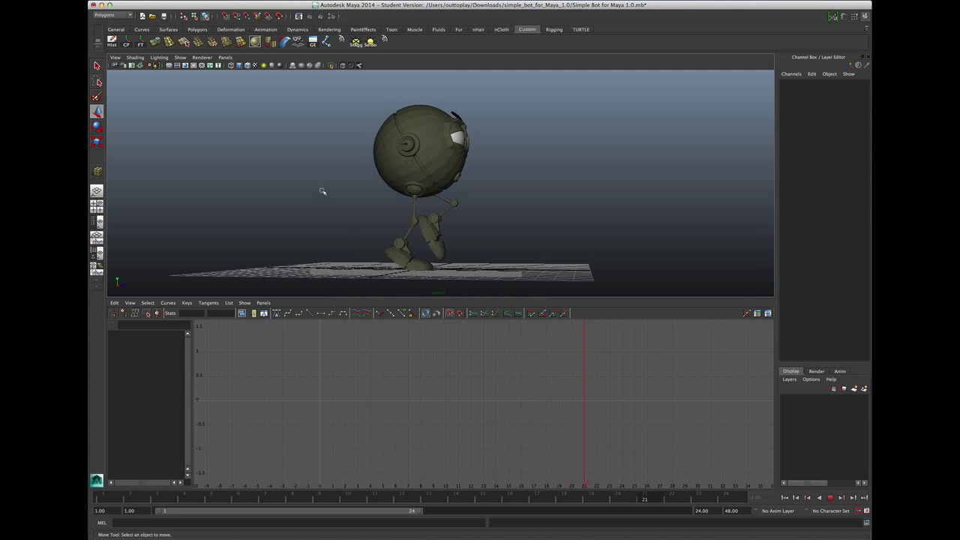
Show the NURBS curves again, select the COG control and scrub the opening frames up to frame 6 to review its height.
click(184, 60)
click(198, 94)
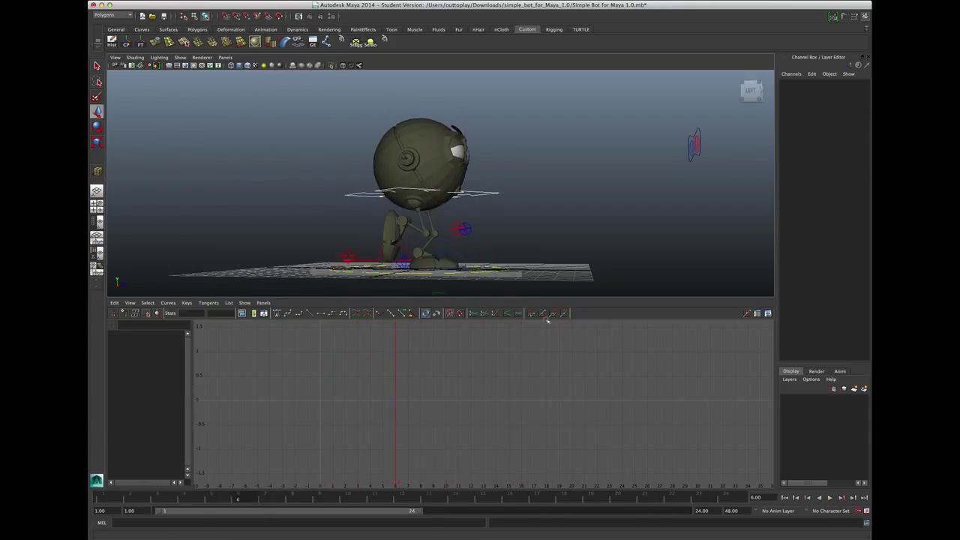
click(496, 191)
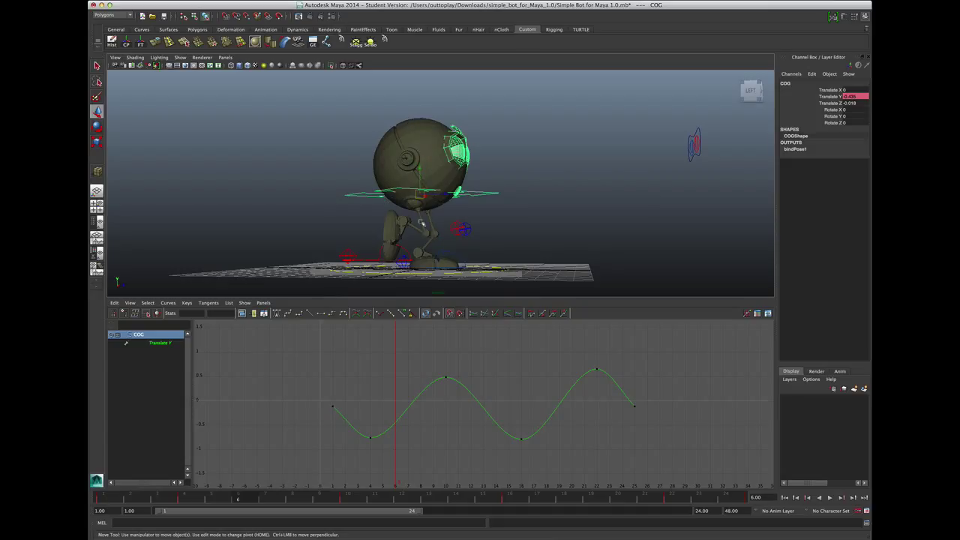
click(111, 499)
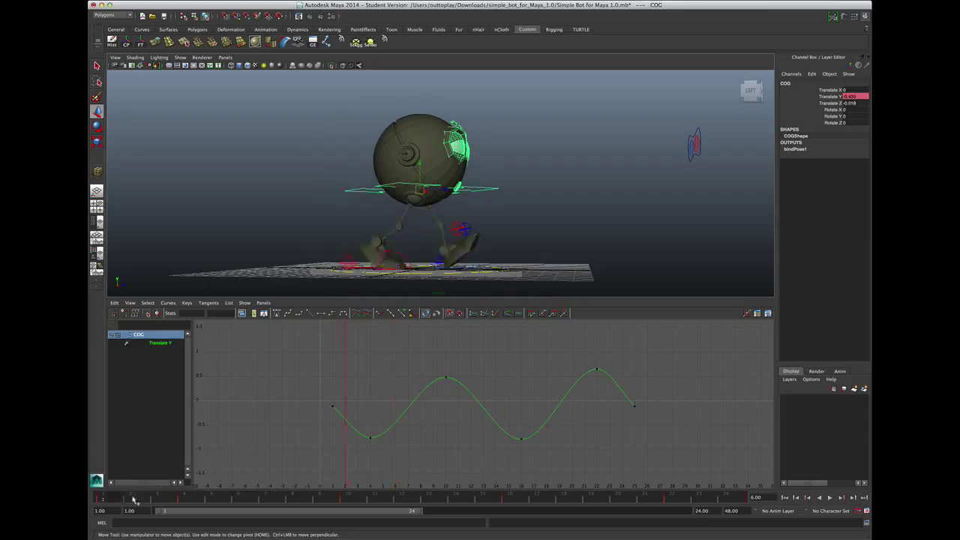
drag(134, 500, 238, 501)
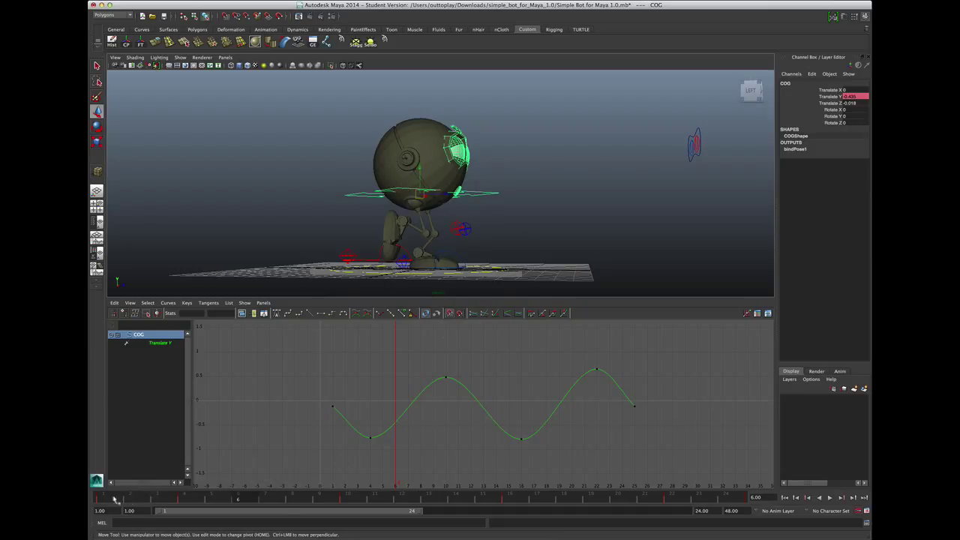
Play the walk cycle and review it from the front with the NURBS curves and the viewport grid hidden.
key(alt+v)
key(alt+v)
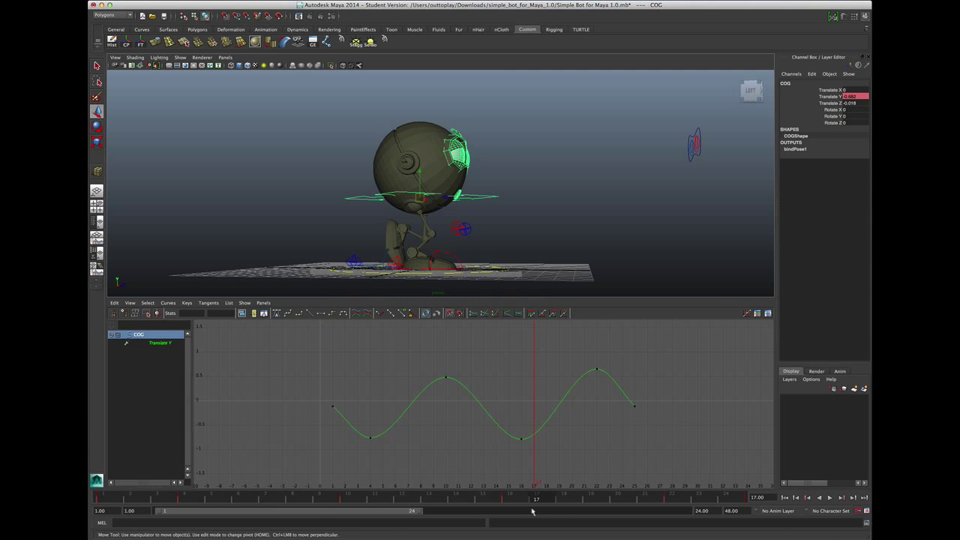
key(alt+v)
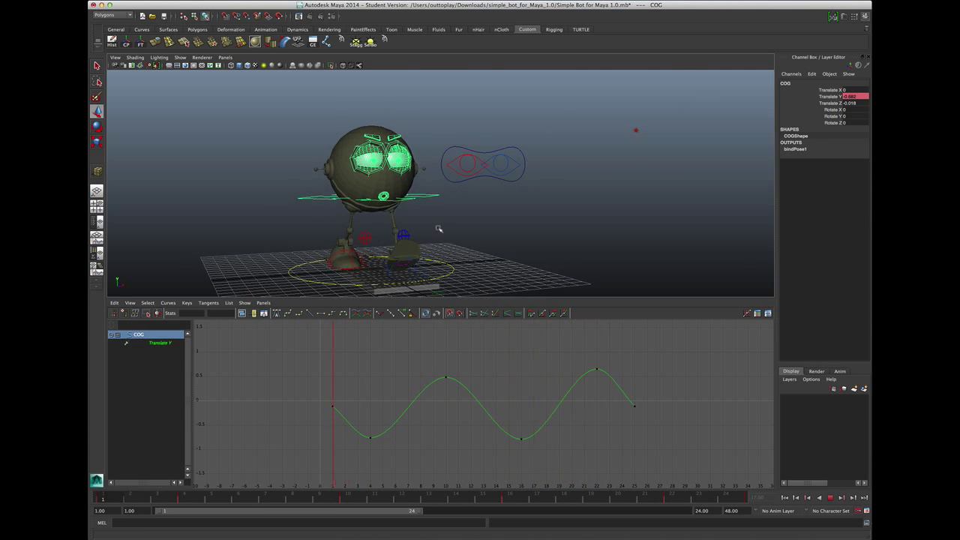
click(552, 237)
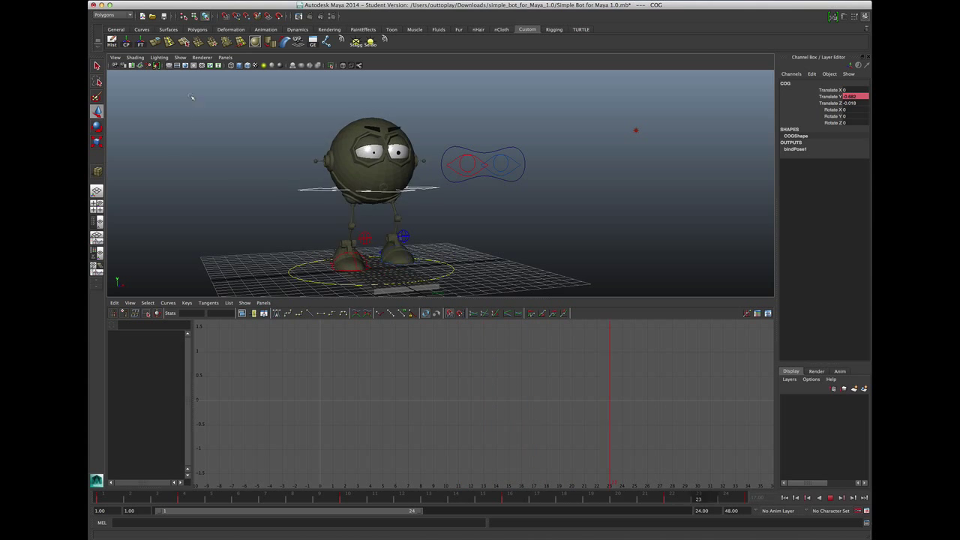
click(179, 57)
click(195, 95)
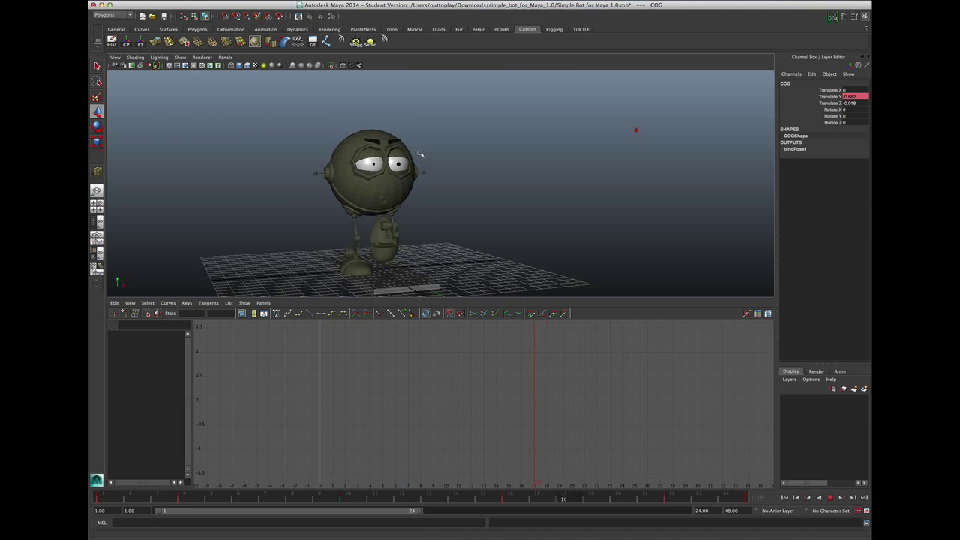
click(169, 65)
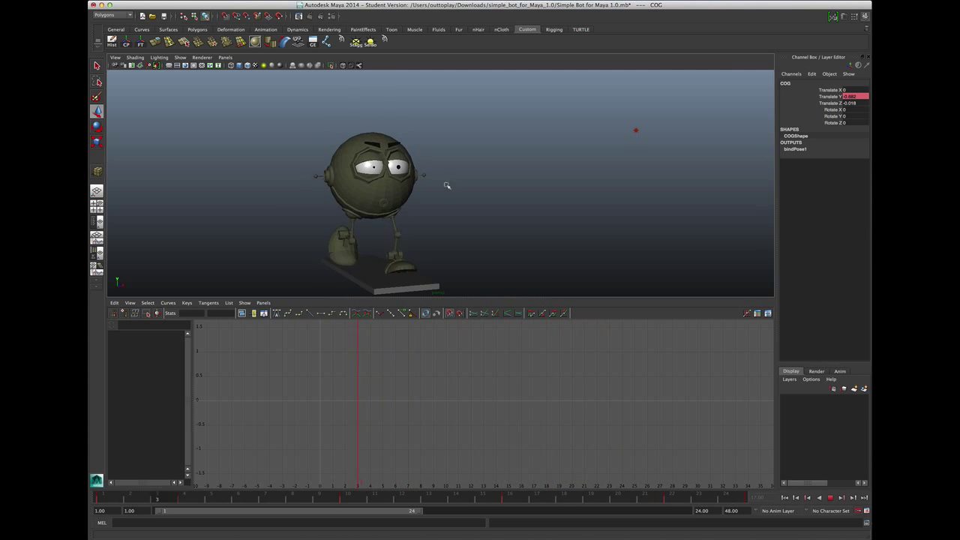
click(442, 239)
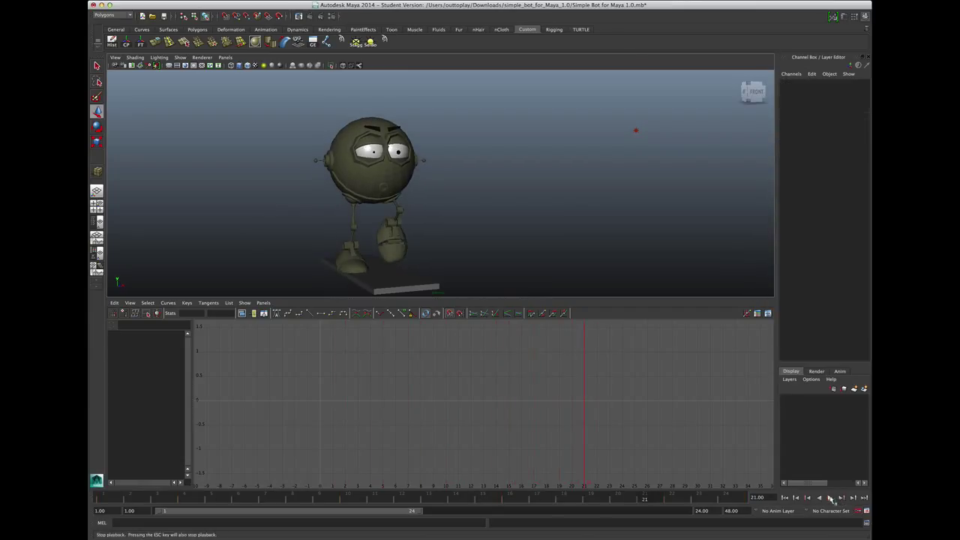
View the bot straight from the front and show the NURBS control curves again.
alt+drag(486, 223, 460, 212)
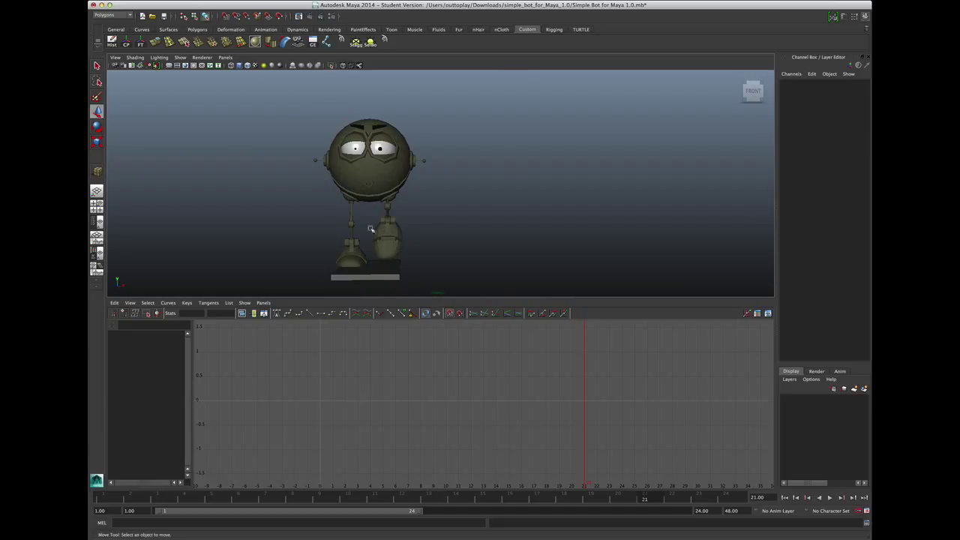
click(181, 58)
click(203, 91)
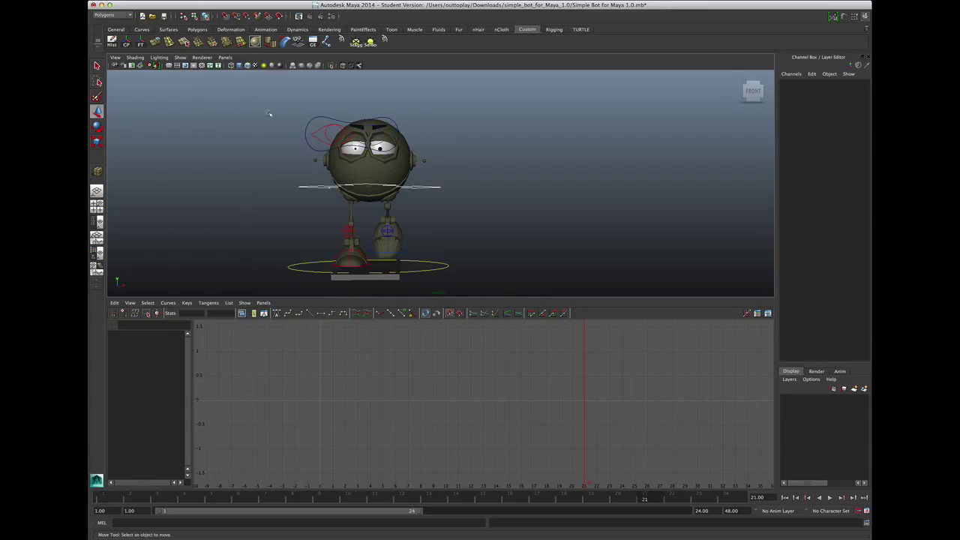
Try shifting the COG control sideways to about -0.5 in Translate X at frame 21, and undo the move.
click(310, 186)
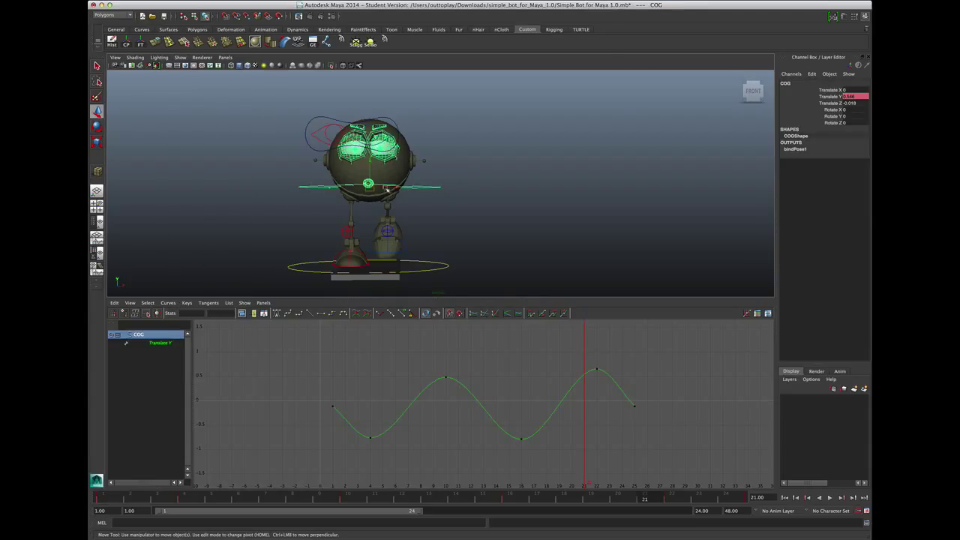
drag(395, 189, 388, 190)
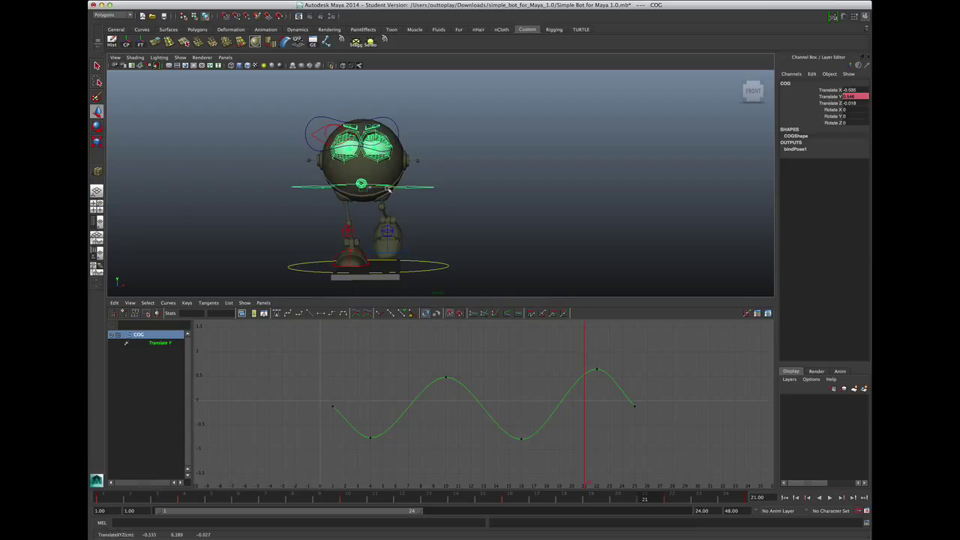
key(ctrl+z)
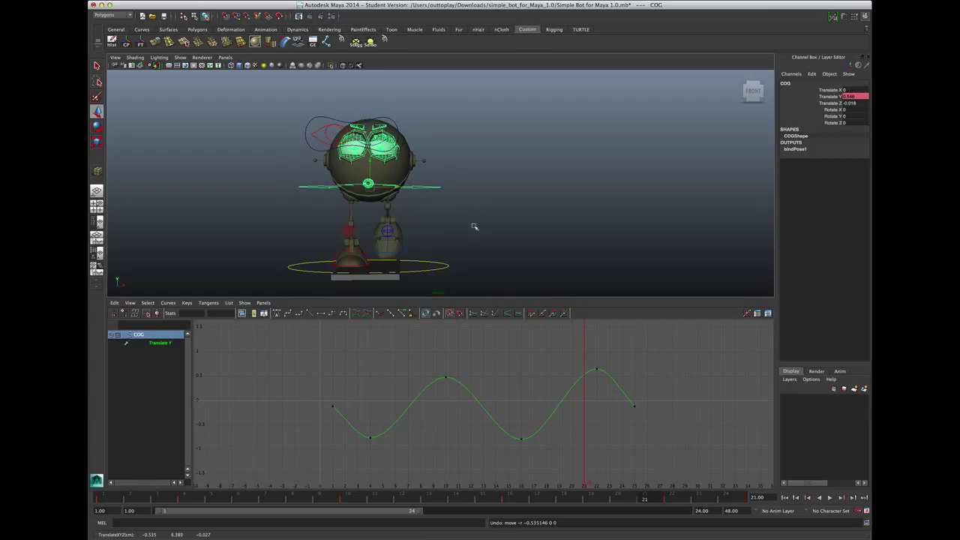